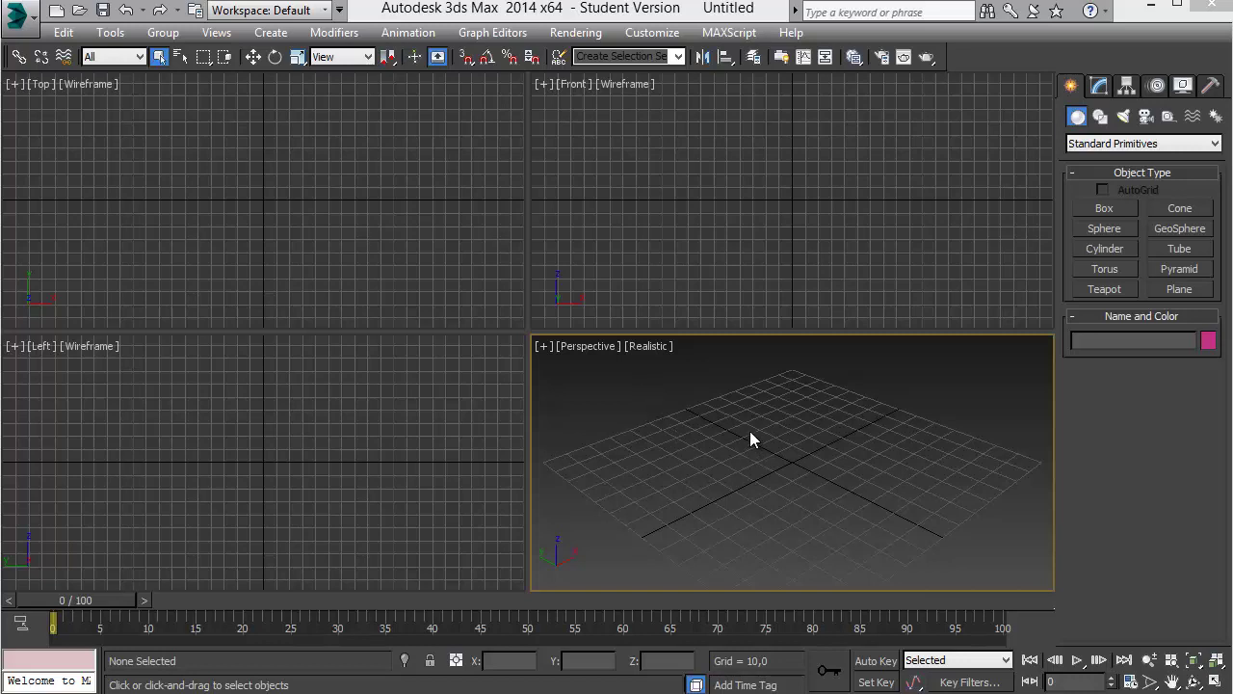
- Open and close the Perspective view's shading list, then activate the Front view
click(394, 173)
click(668, 185)
click(648, 375)
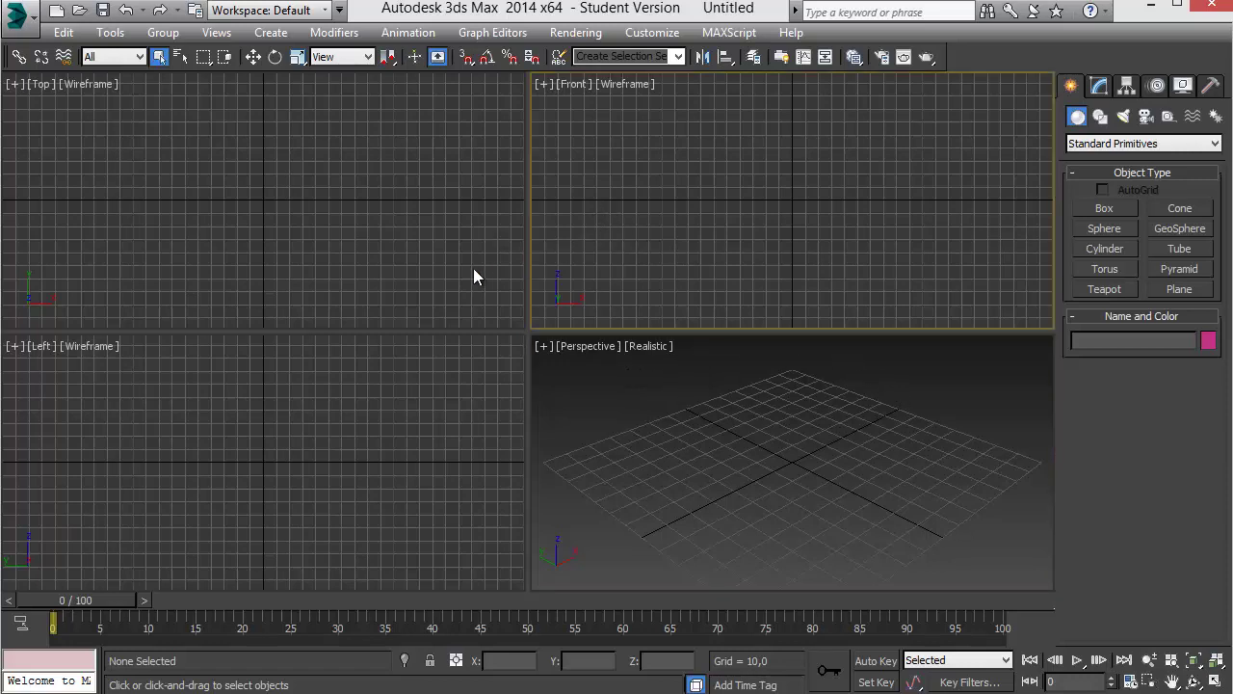
click(649, 346)
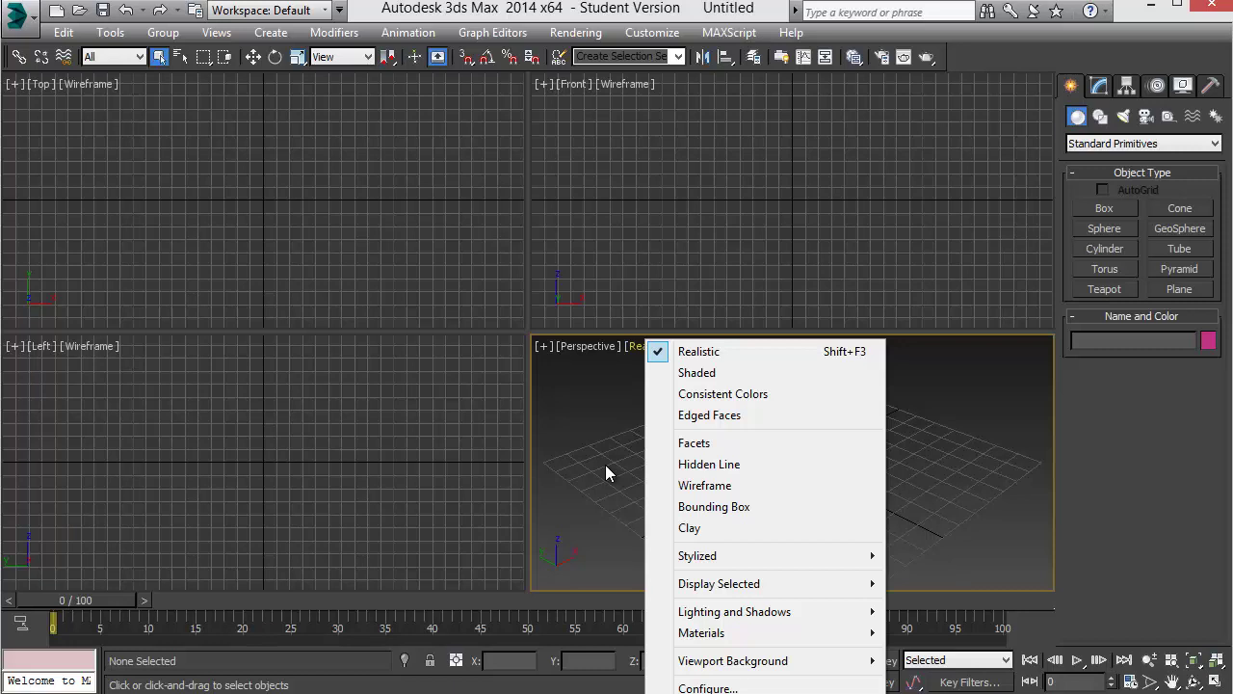
click(633, 192)
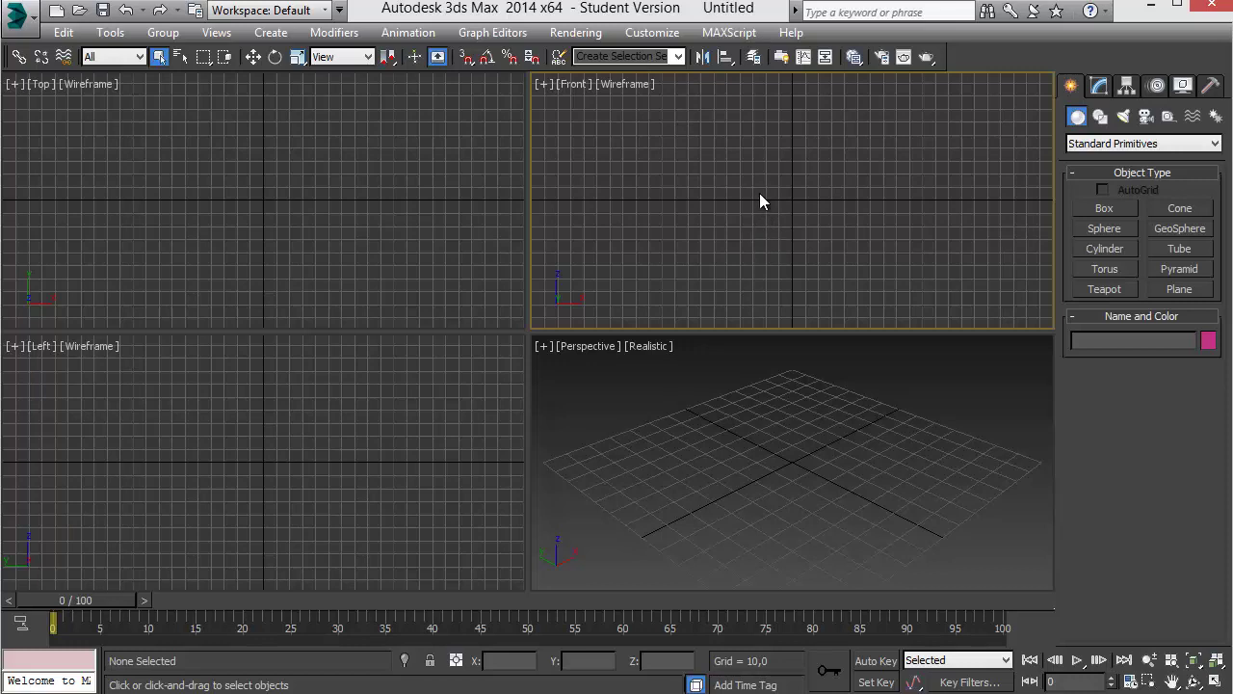
- Zoom the view, then maximize the Top viewport with Alt+W
scroll(829, 187, up, 1)
scroll(824, 188, up, 1)
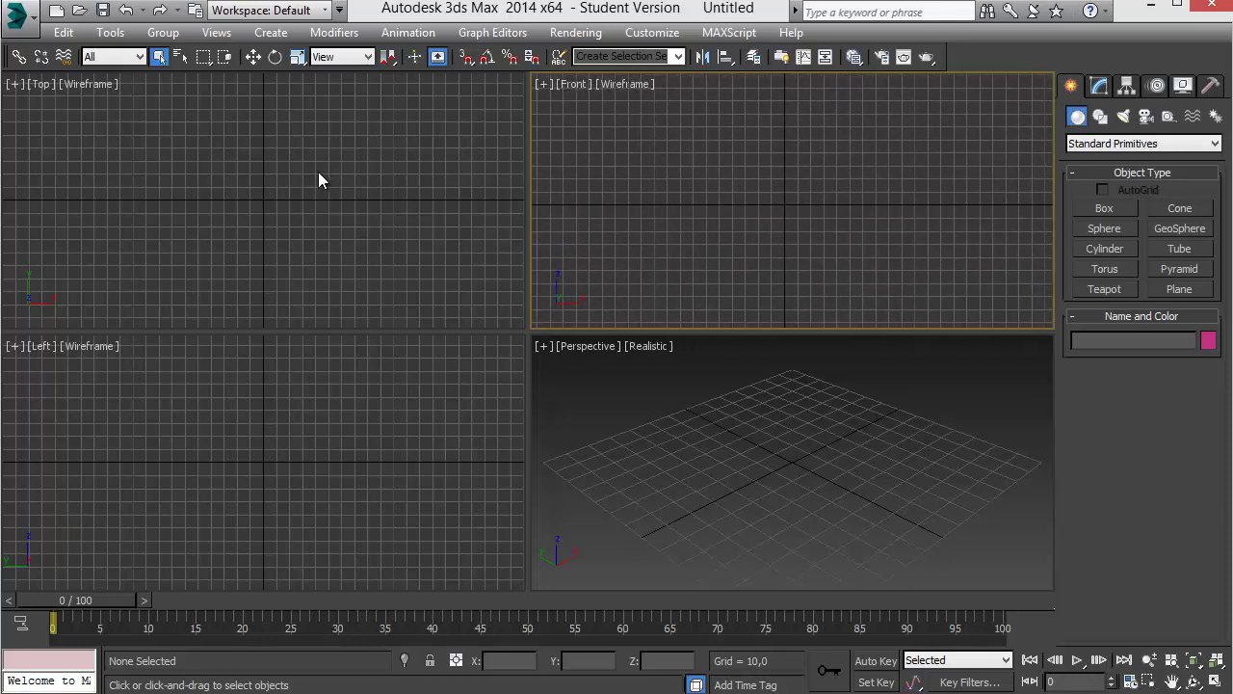
scroll(317, 182, down, 1)
scroll(317, 185, down, 1)
scroll(303, 178, down, 1)
scroll(293, 178, down, 1)
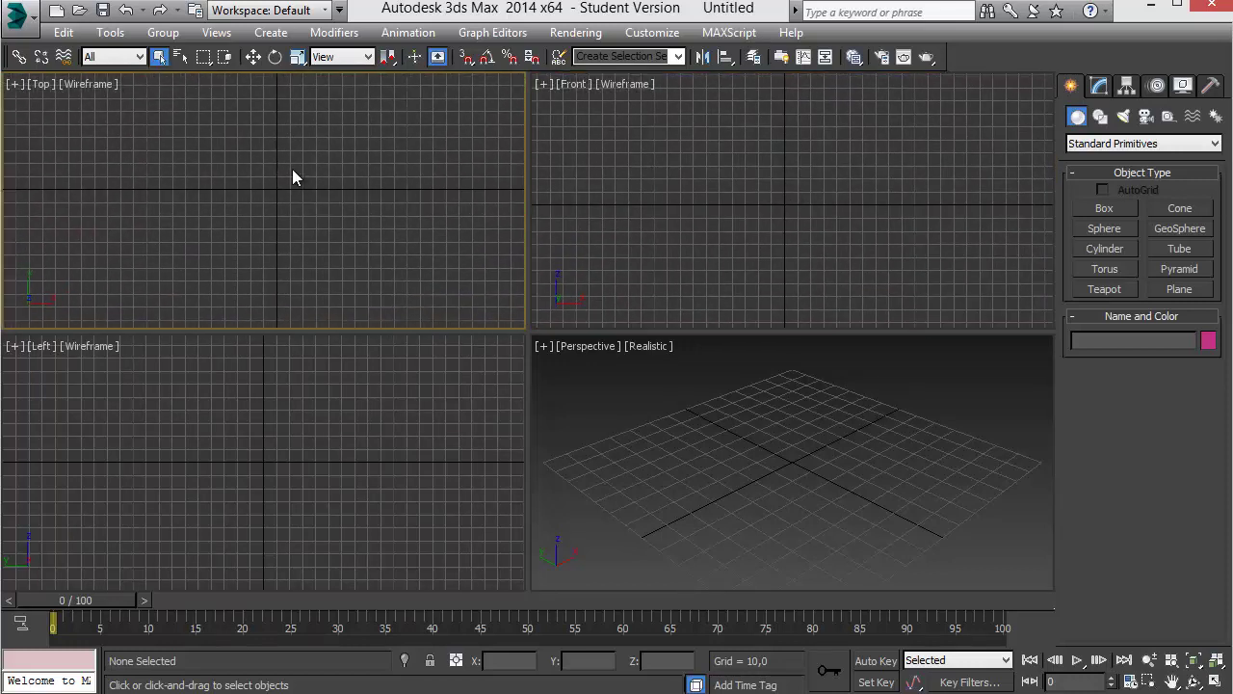
key(alt+w)
- Pan the Top view, close Viewport Configuration, and open the Top viewport's [+] menu
middle_drag(512, 278, 465, 289)
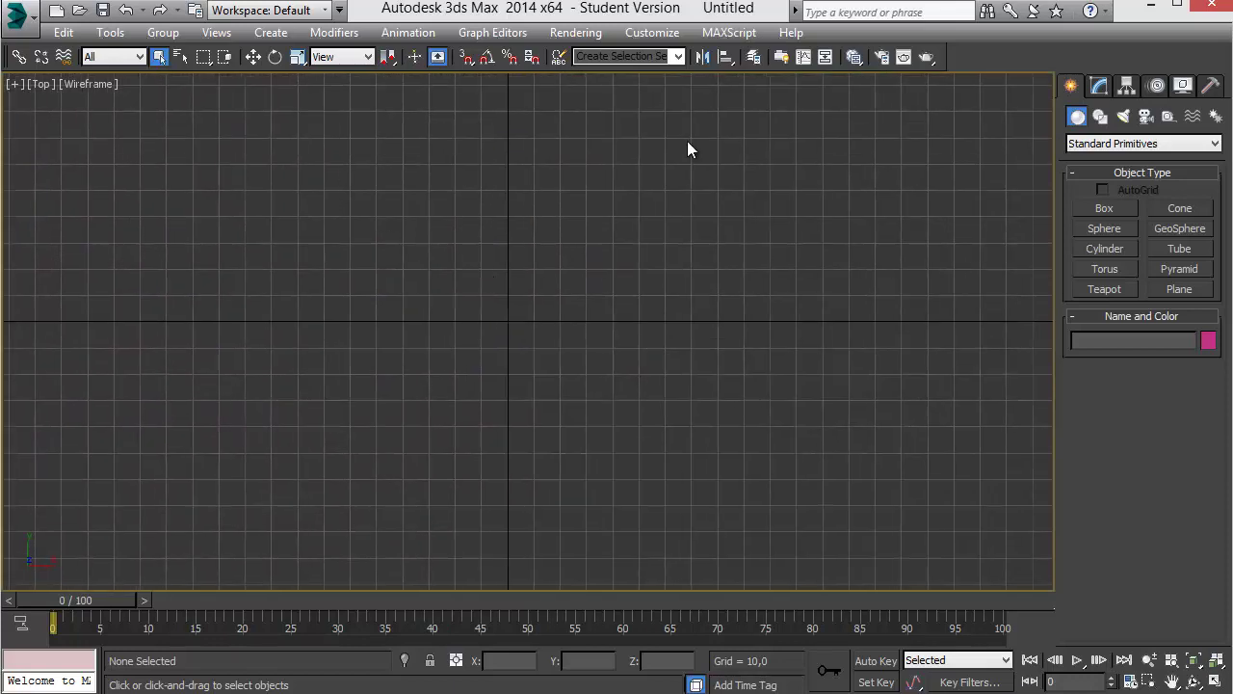
middle_drag(583, 285, 581, 291)
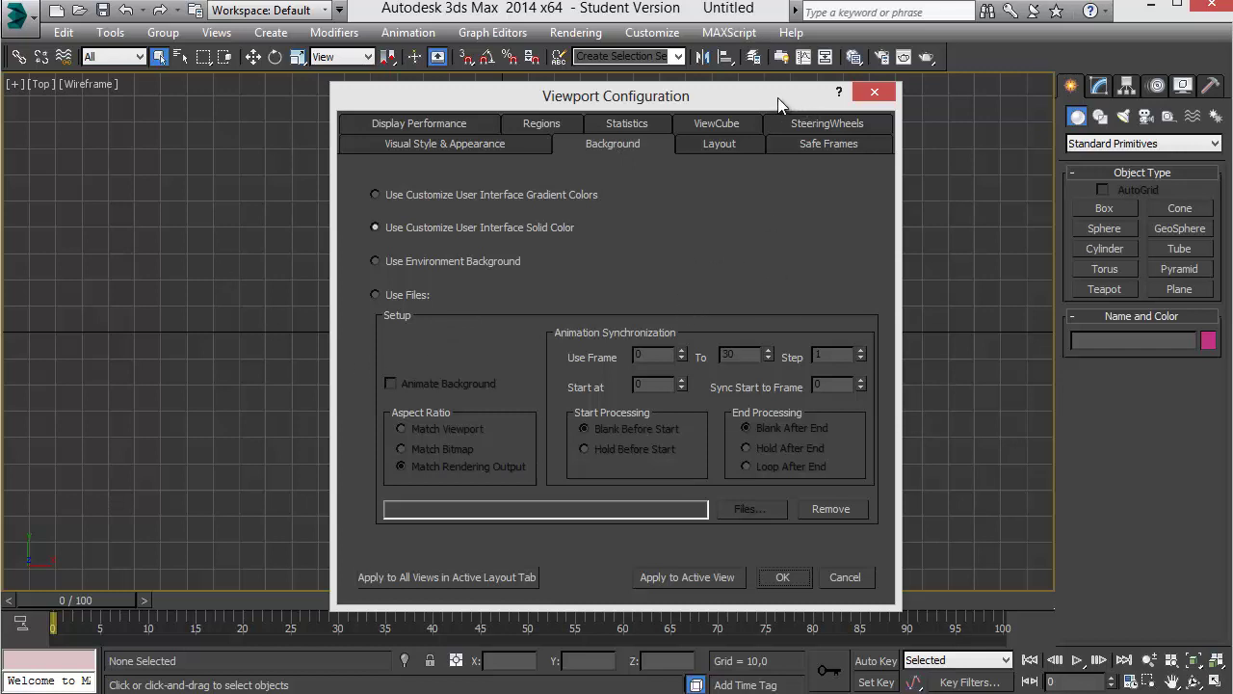
drag(777, 97, 788, 88)
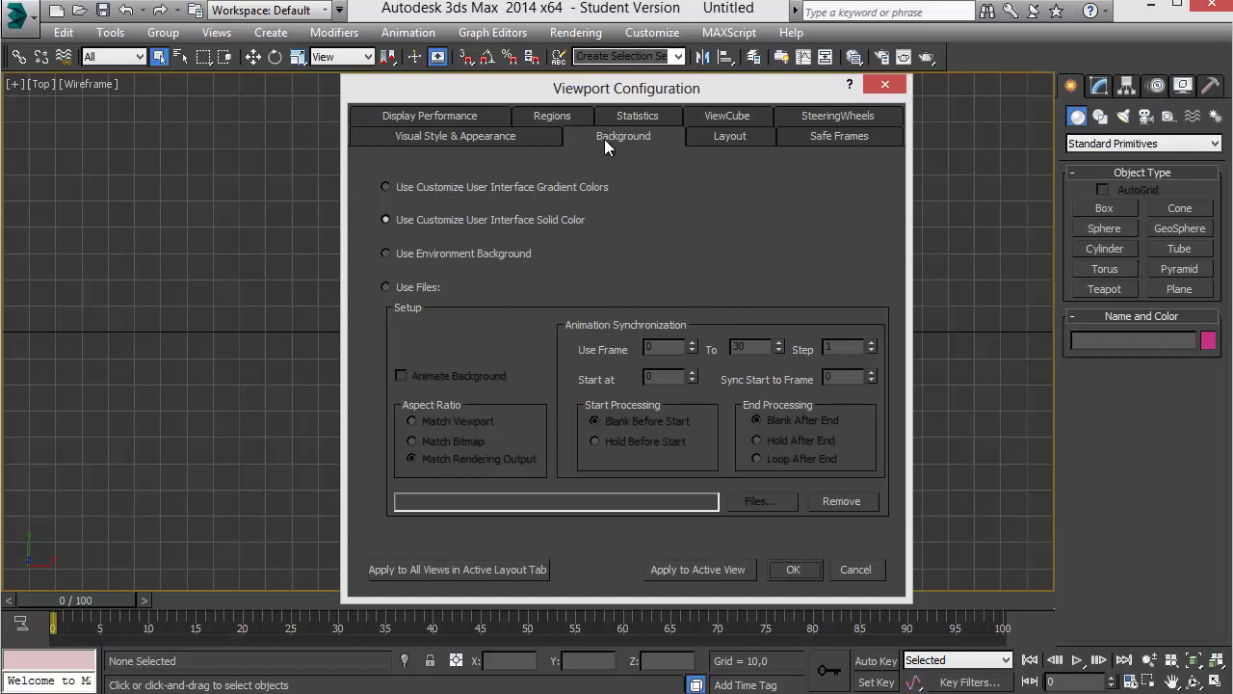
click(884, 85)
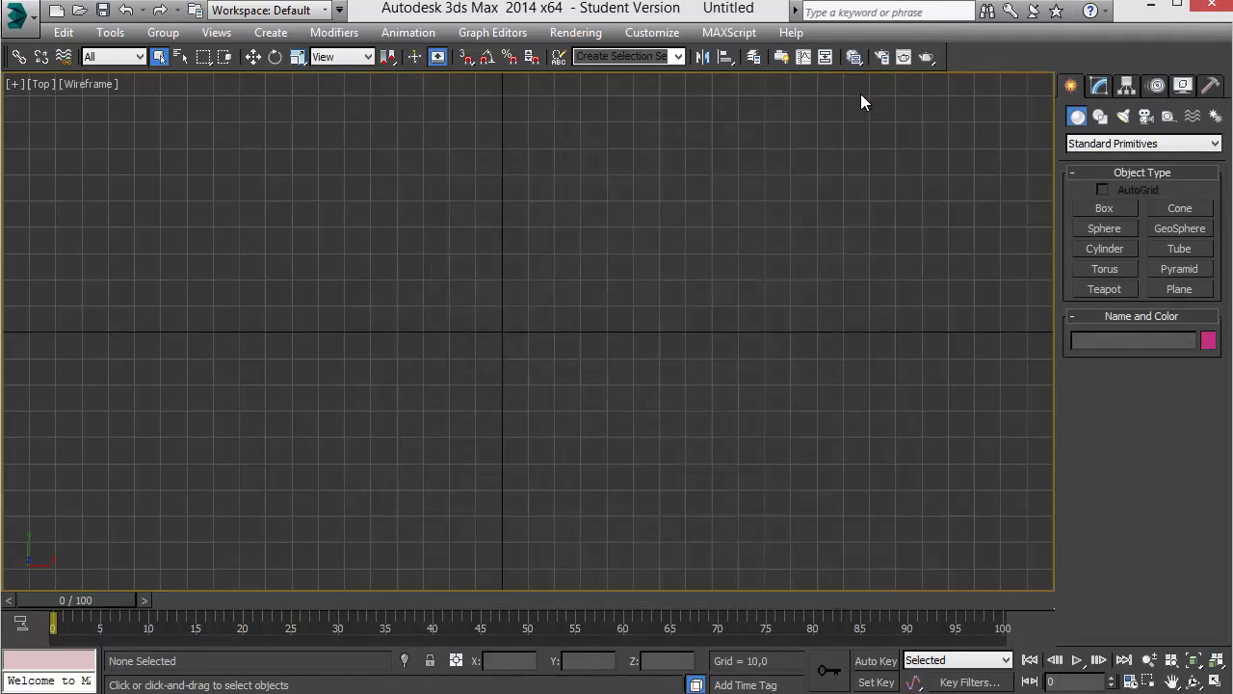
click(15, 84)
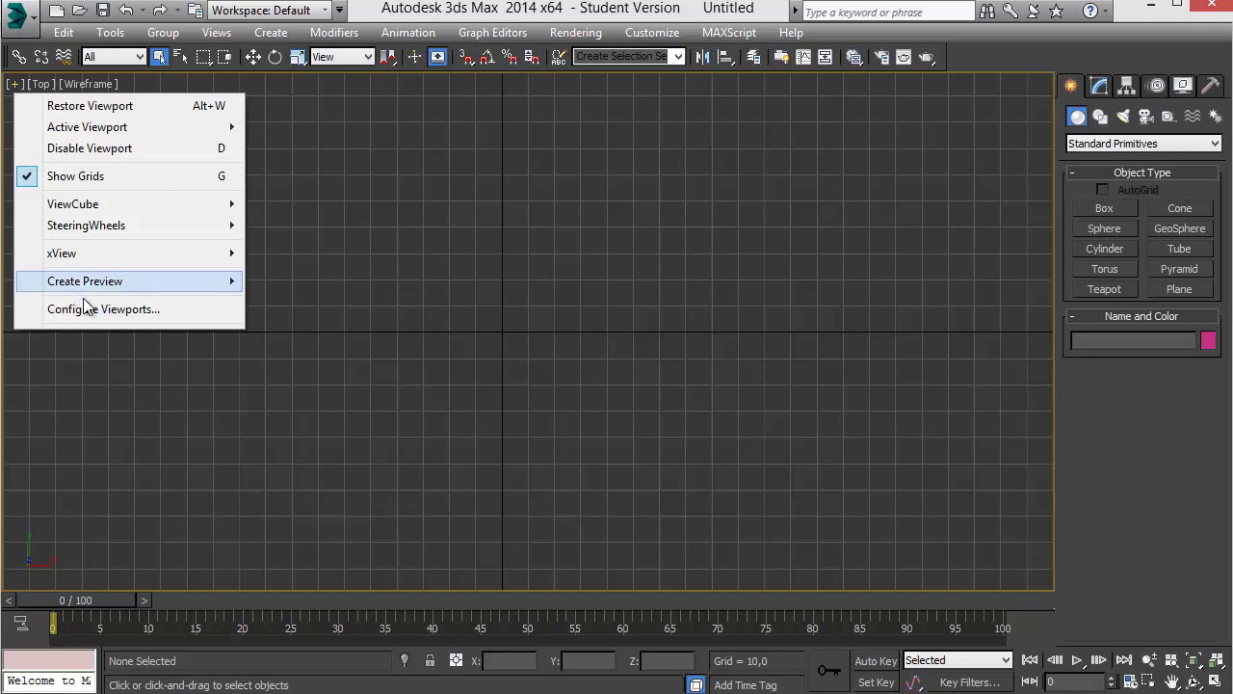
- Set the viewport background to use the file an225.jpg from the Pictures library
click(114, 309)
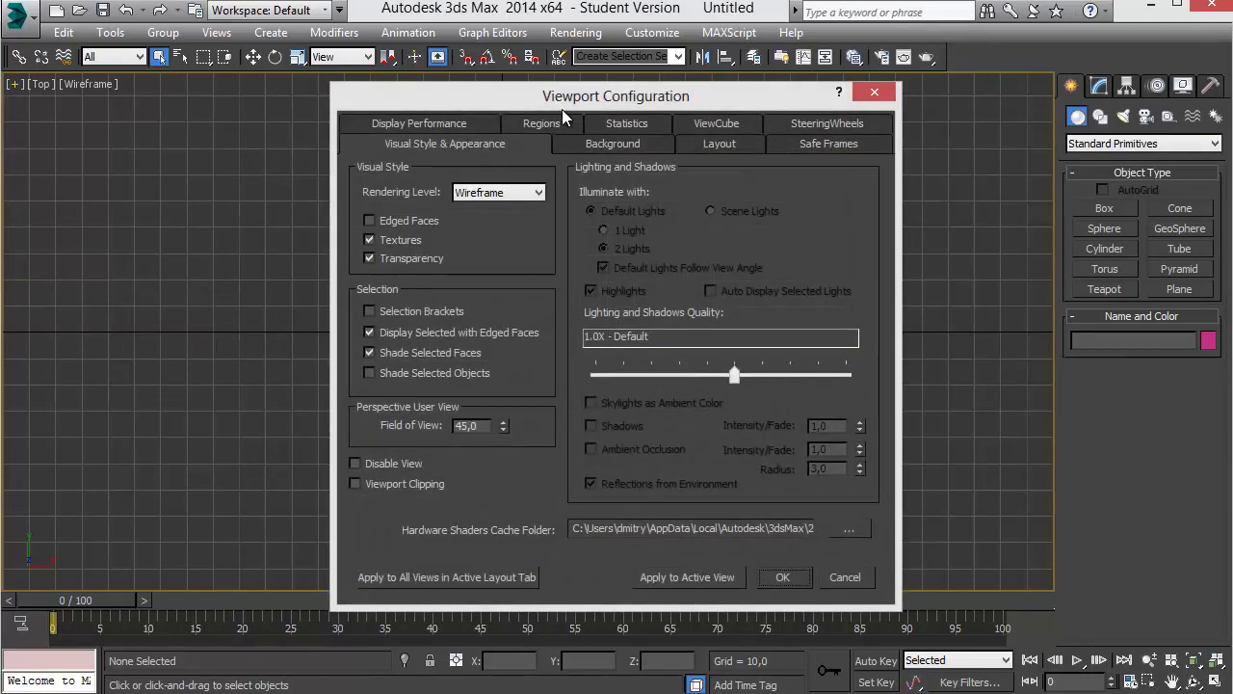
click(606, 135)
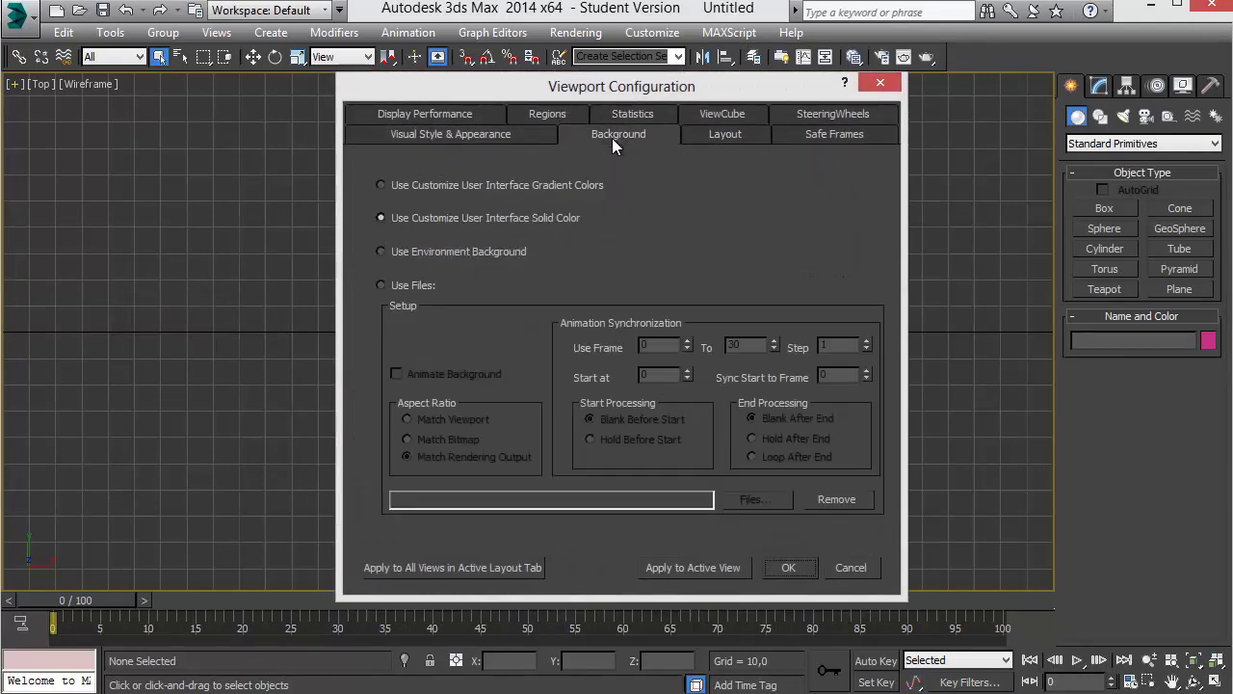
click(405, 284)
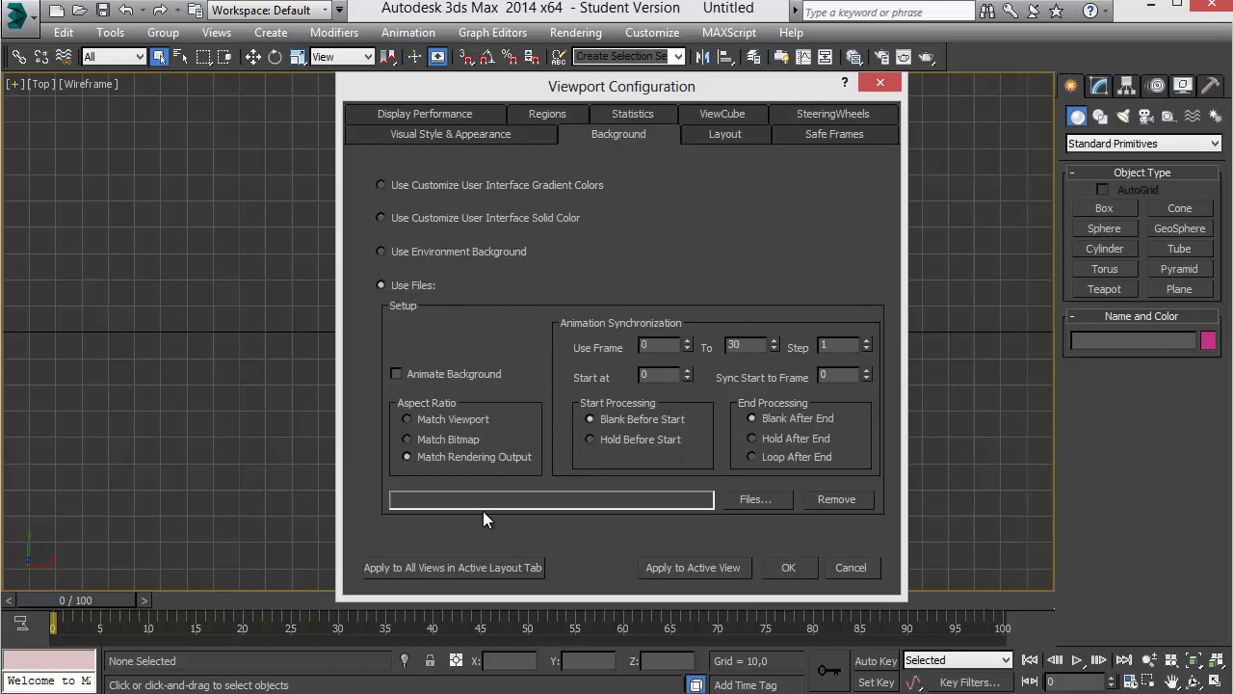
click(761, 498)
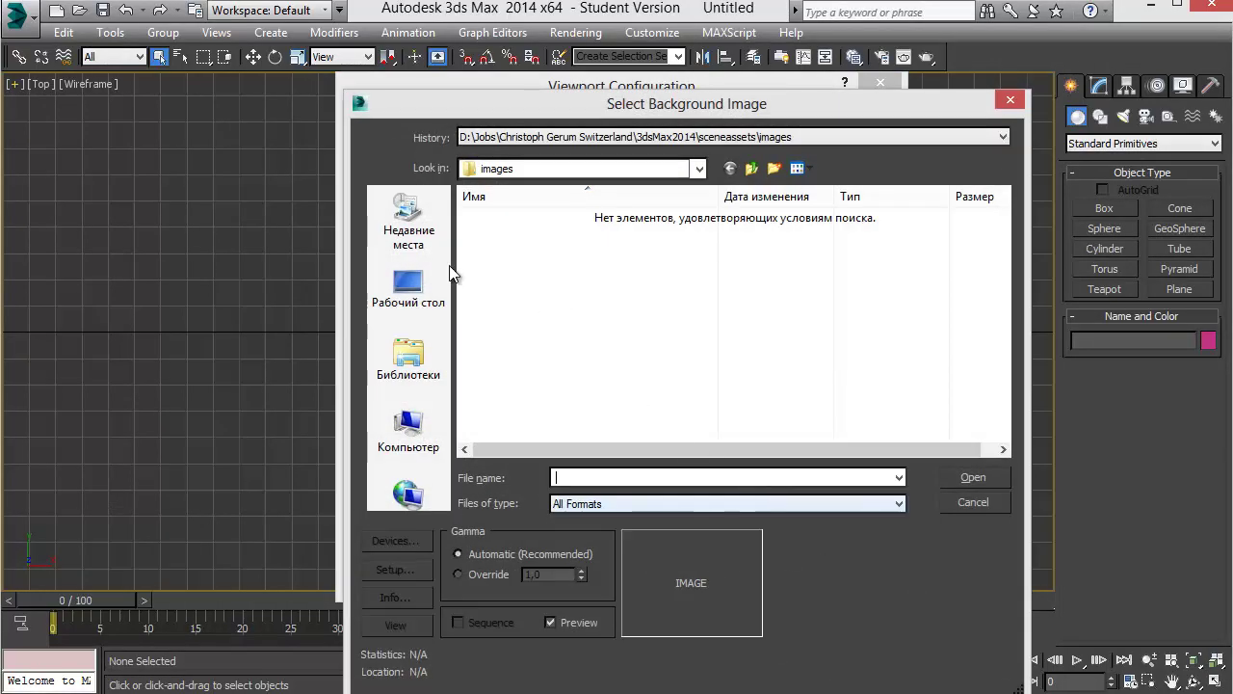
click(429, 371)
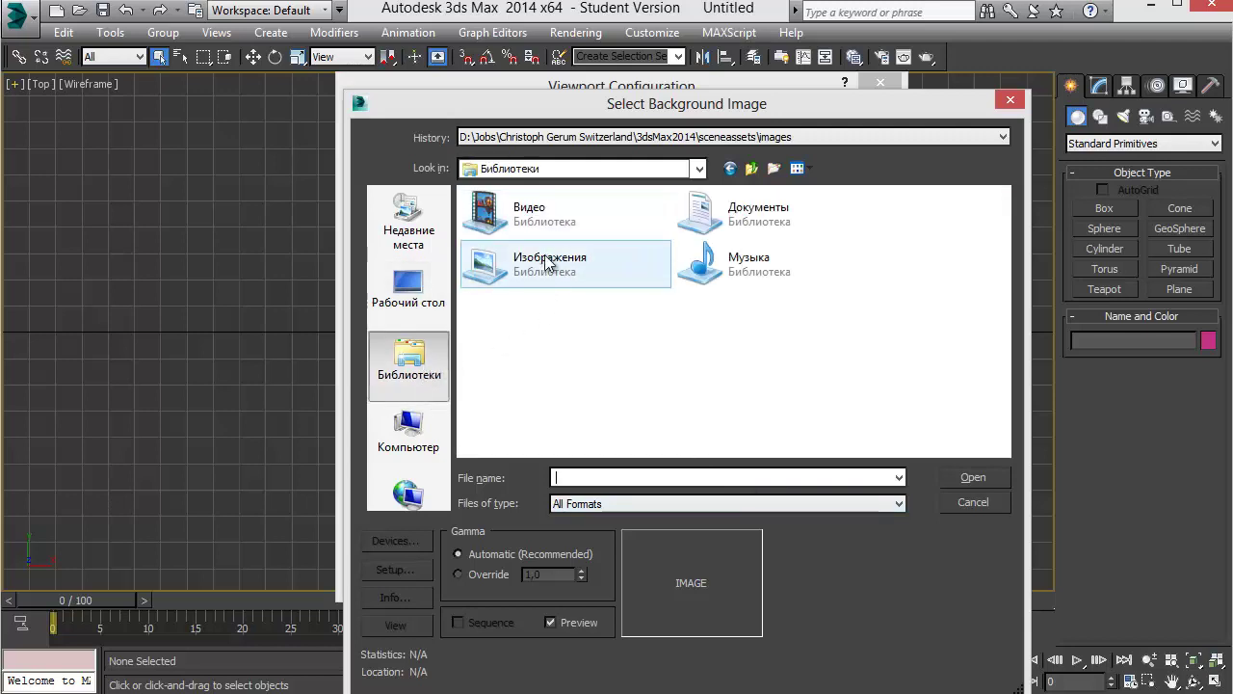
double_click(545, 265)
click(611, 246)
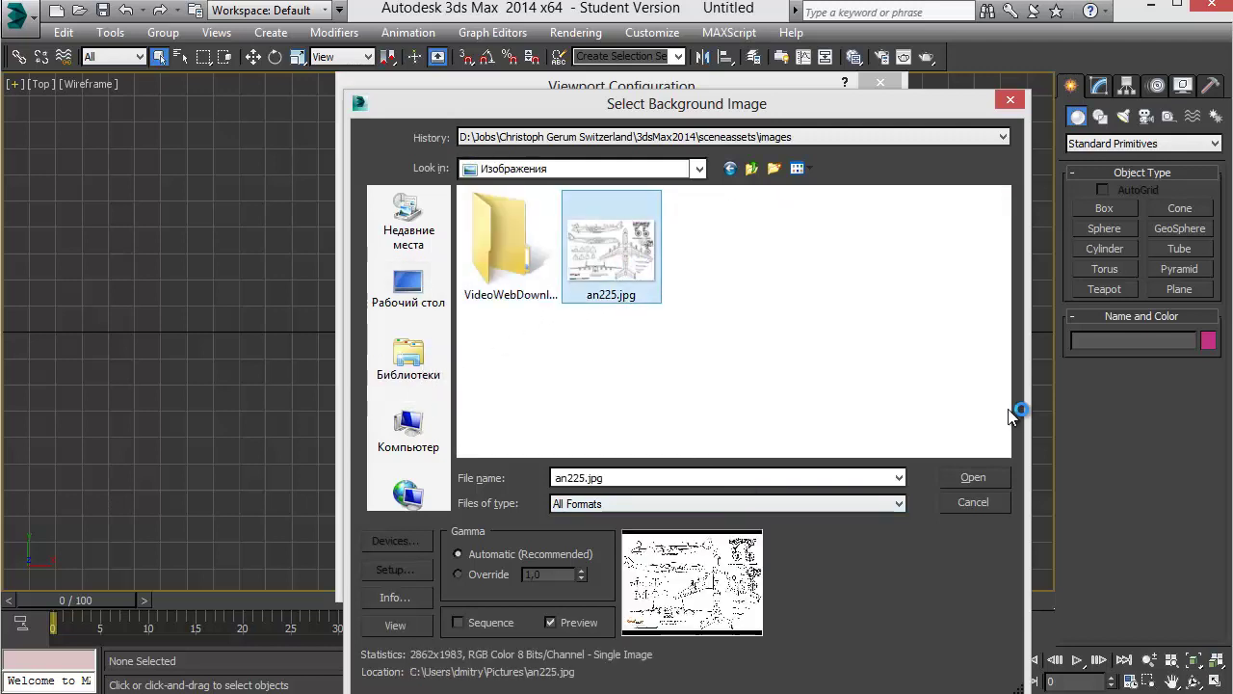
click(972, 477)
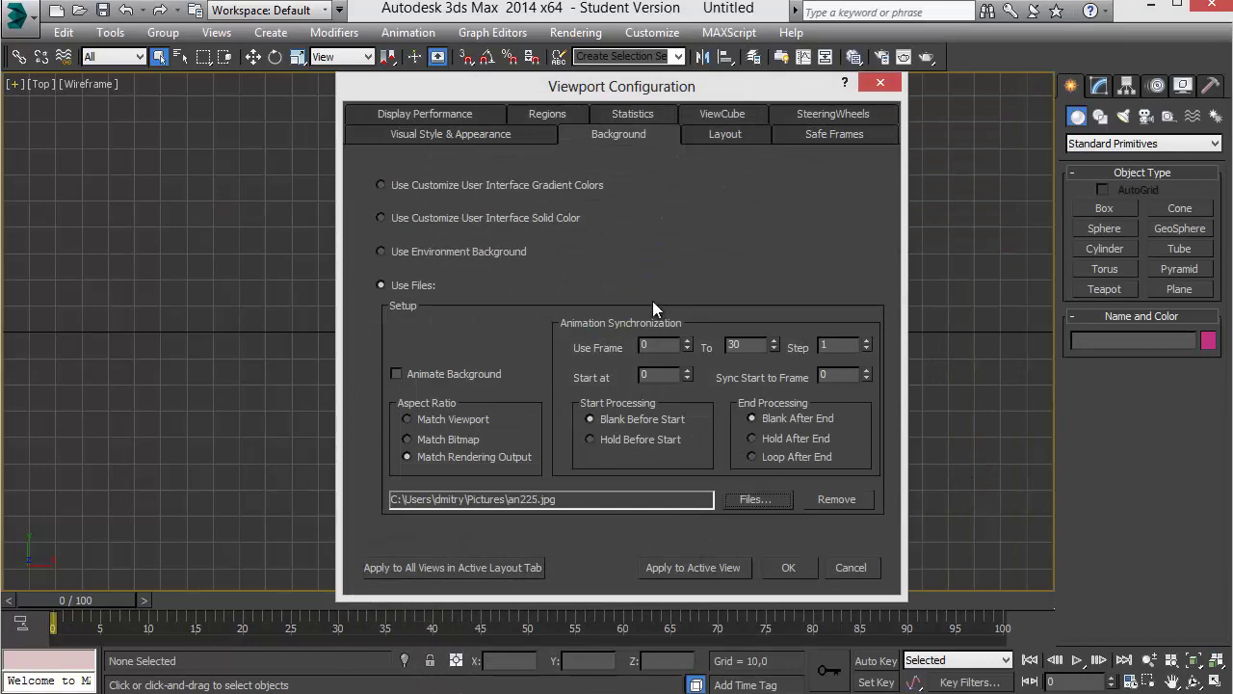
- Set the background aspect ratio to Match Bitmap and apply it to the Top view
drag(615, 87, 627, 84)
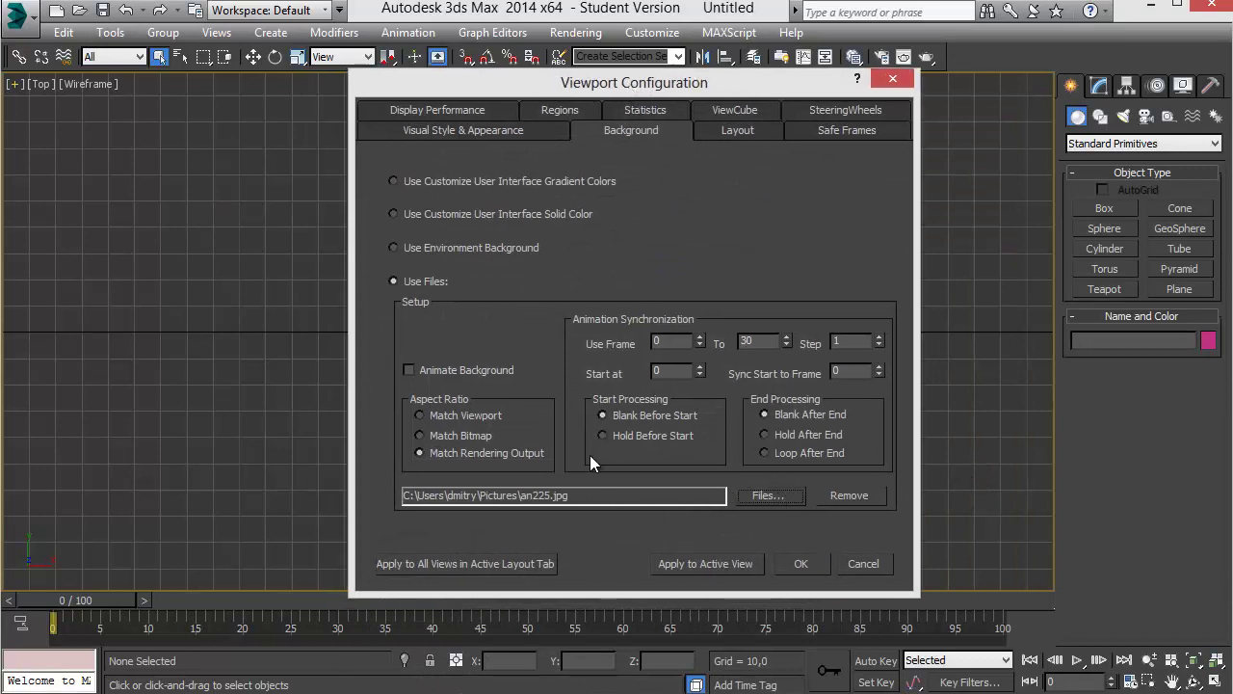
click(426, 437)
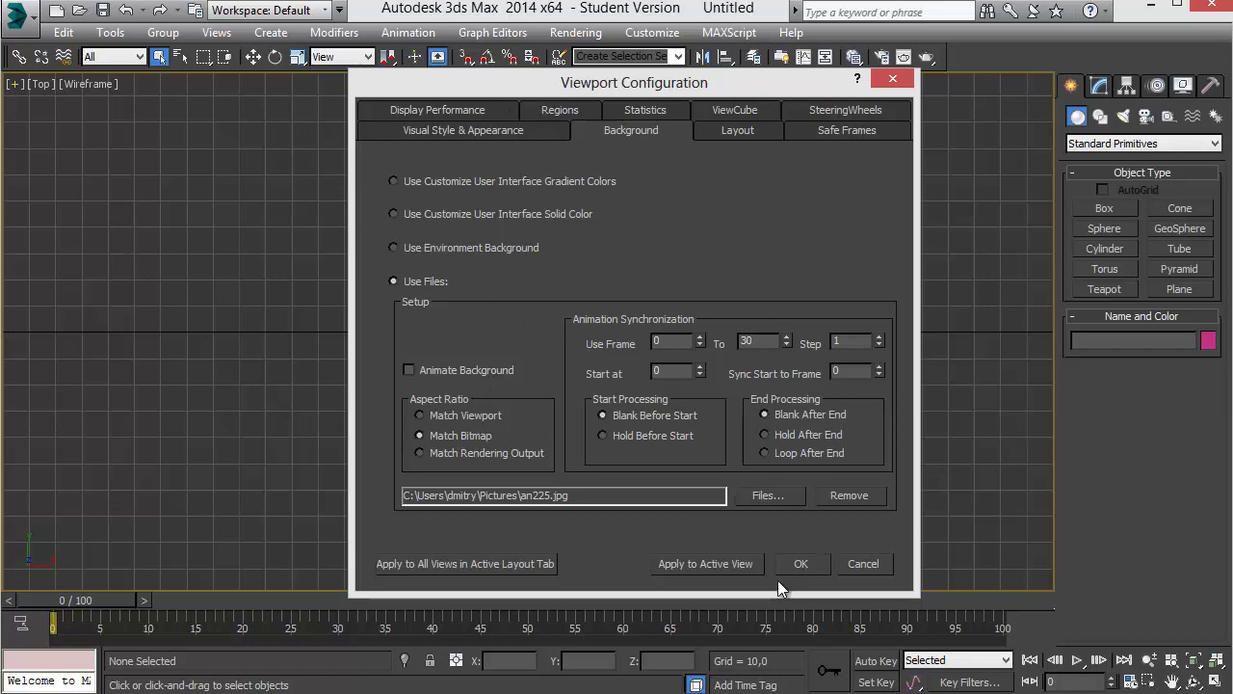
click(713, 570)
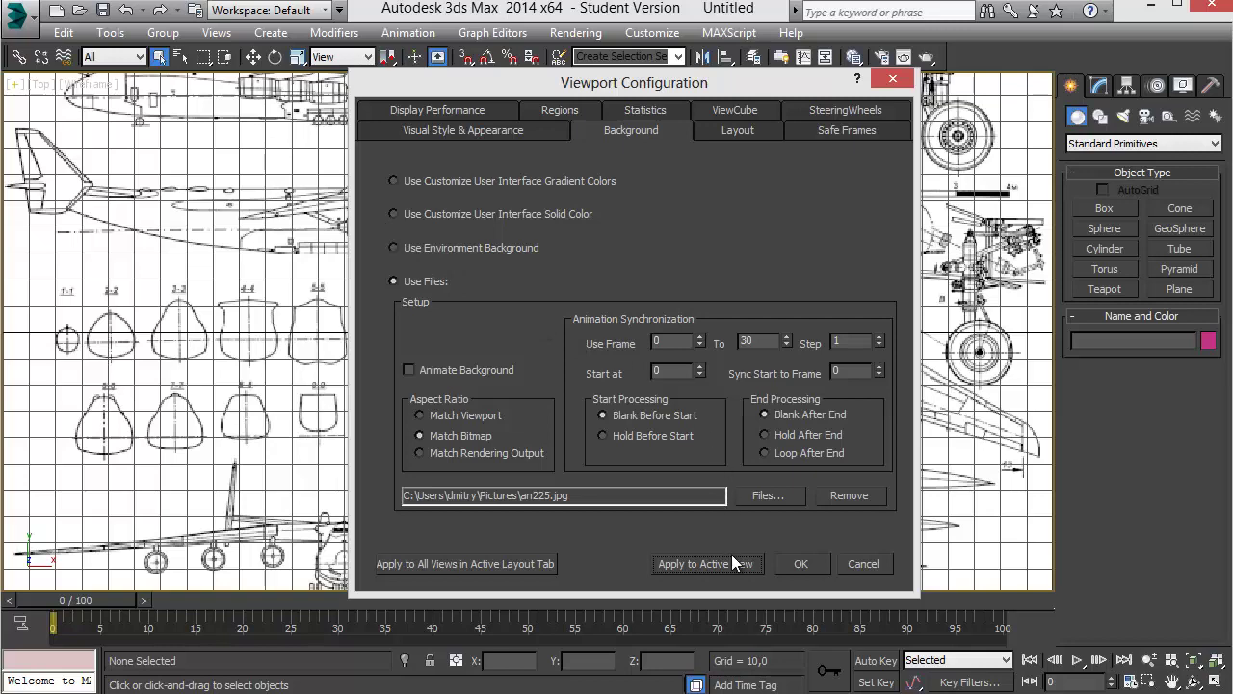
click(801, 562)
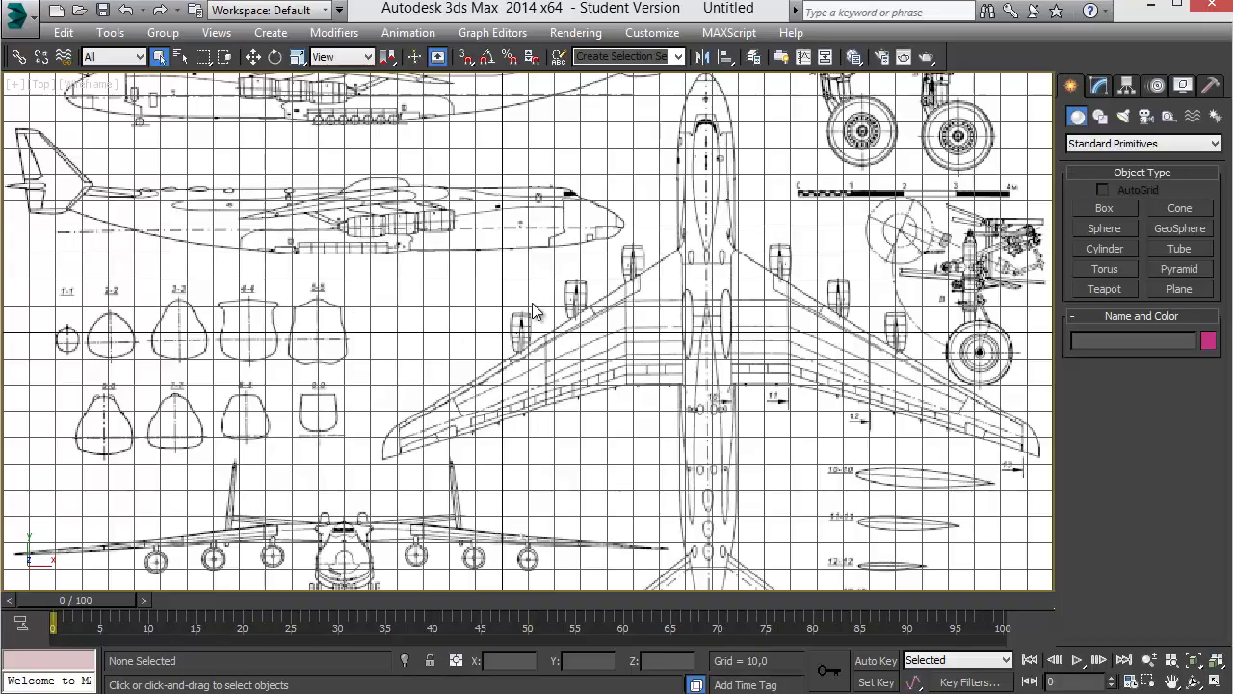
- Draw Box001 over the blueprint near the wing root, sized 37,064 × 45,505 × 38,899
scroll(534, 320, up, 1)
scroll(534, 320, up, 1)
scroll(534, 320, up, 2)
scroll(534, 323, down, 2)
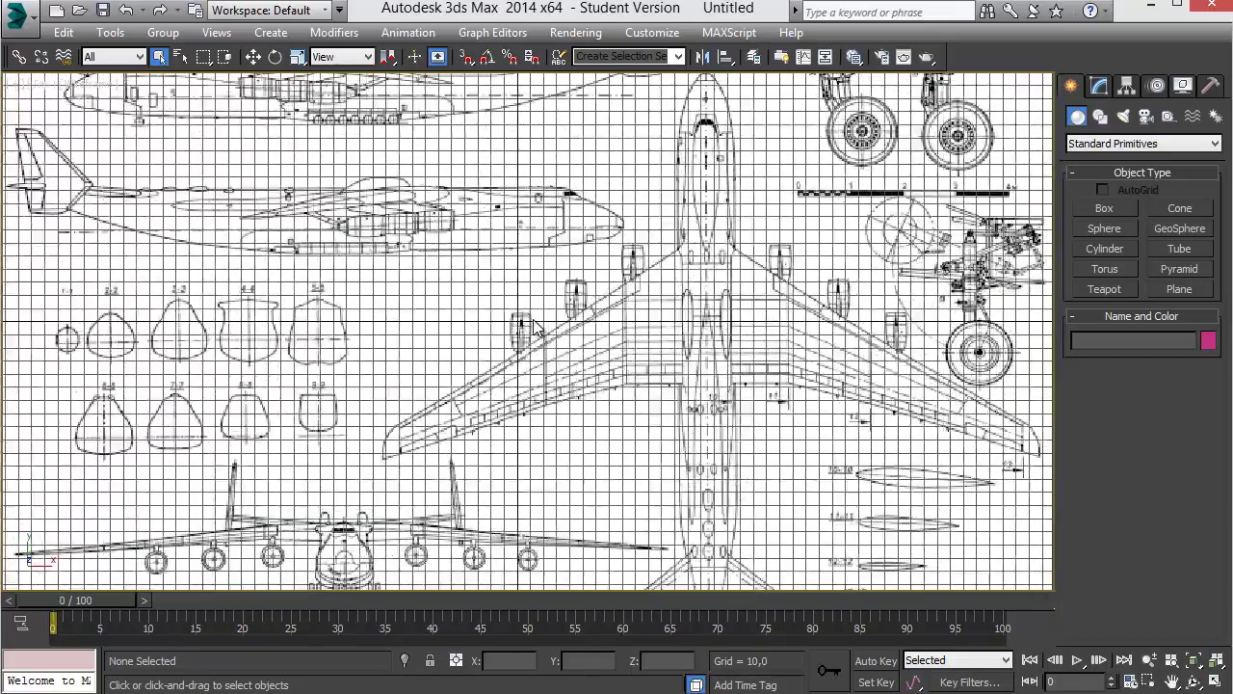
scroll(534, 324, up, 1)
scroll(533, 323, down, 1)
scroll(534, 324, up, 2)
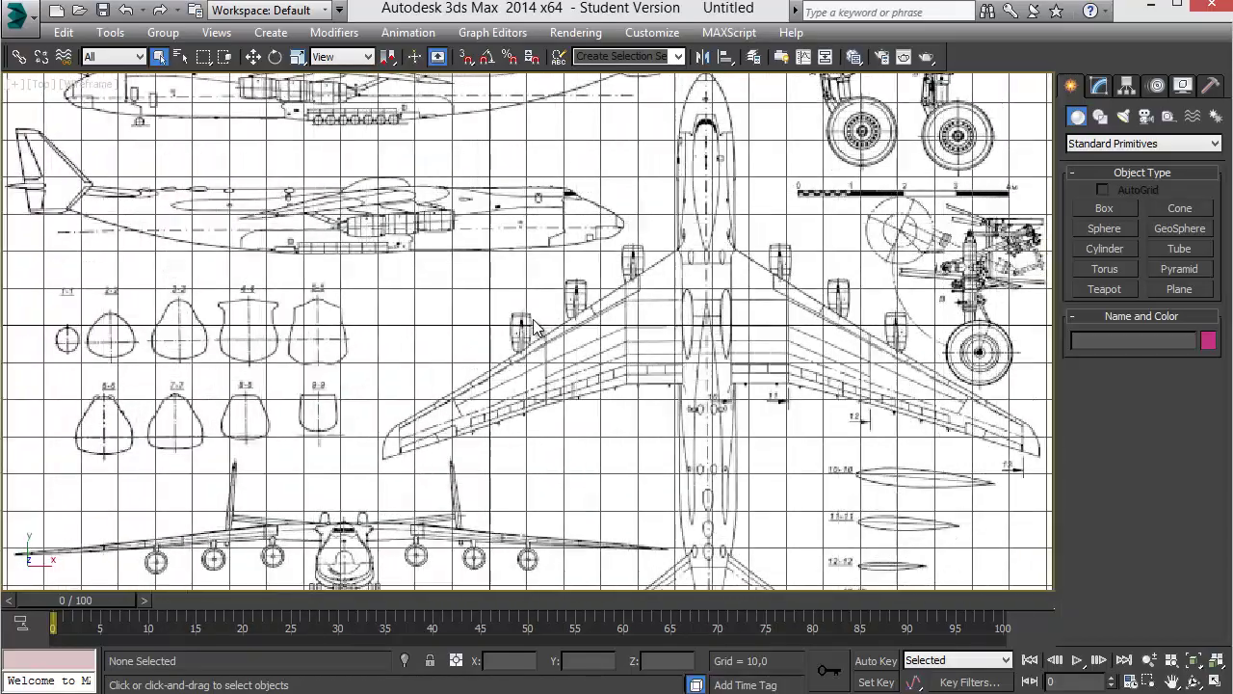
scroll(533, 324, down, 1)
scroll(569, 329, up, 1)
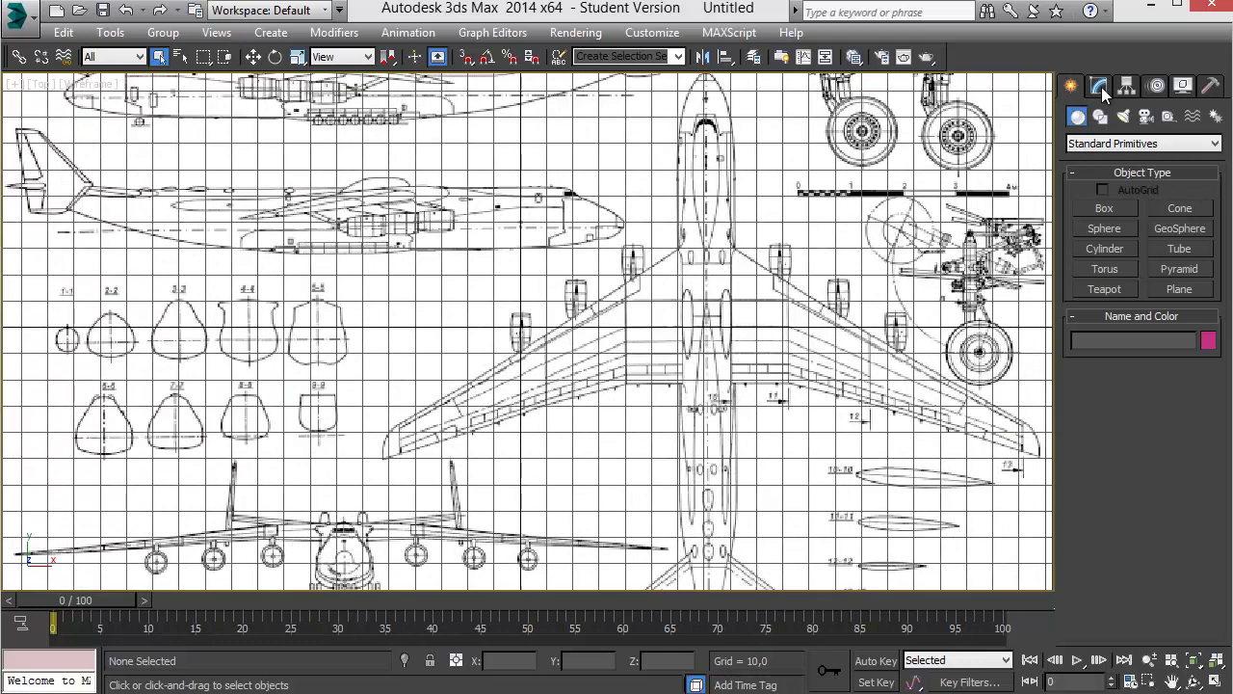
click(1104, 208)
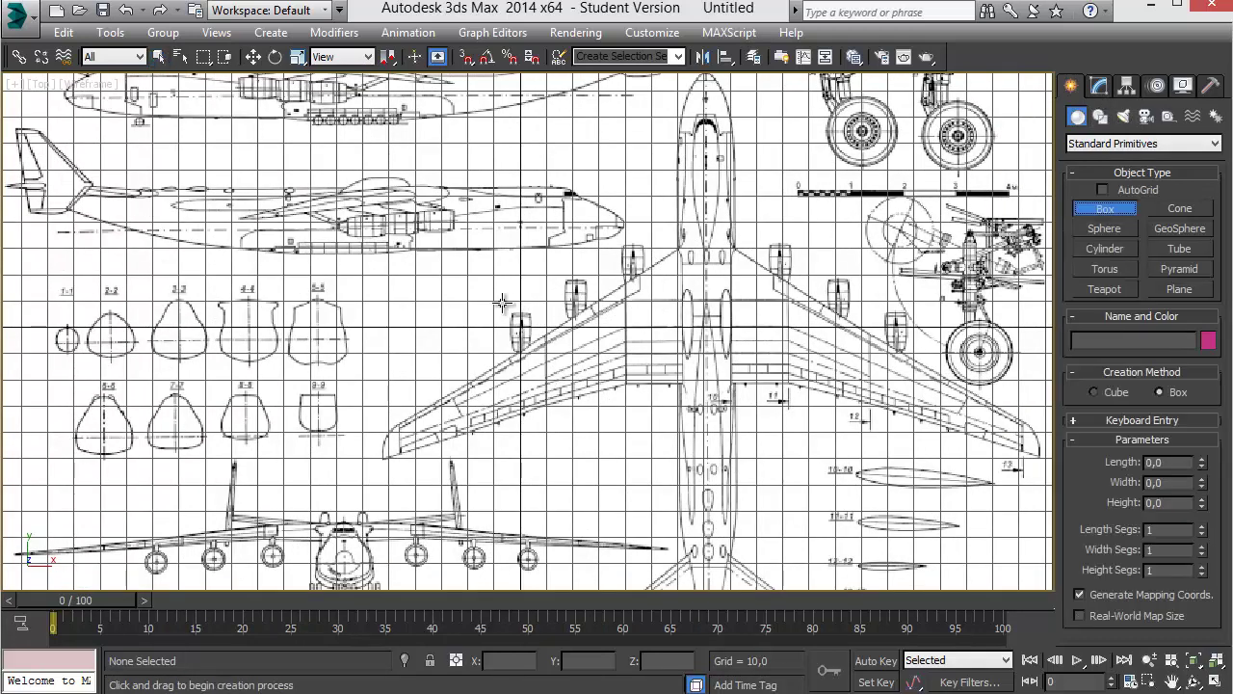
drag(706, 341, 575, 291)
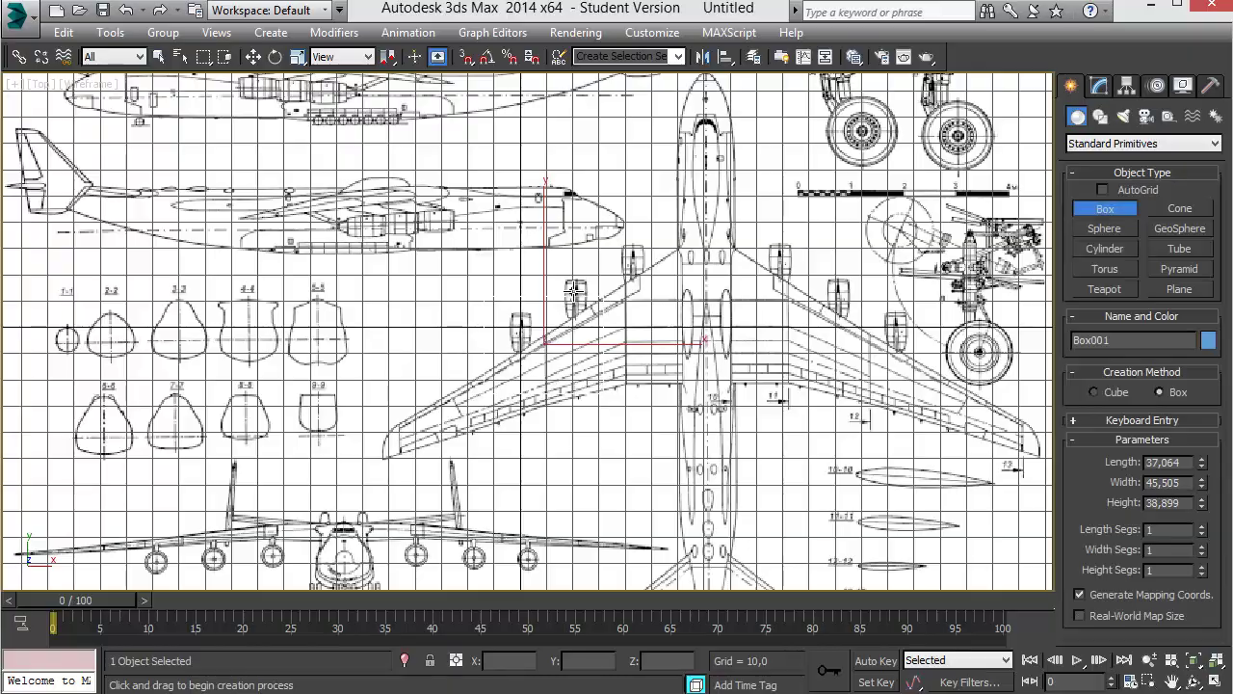
- Pan across the blueprint and open the Customize menu
mouse_move(575, 291)
middle_down()
mouse_move(766, 303)
mouse_move(676, 273)
mouse_move(907, 287)
mouse_move(688, 286)
mouse_move(888, 289)
mouse_move(799, 280)
mouse_move(718, 293)
middle_up()
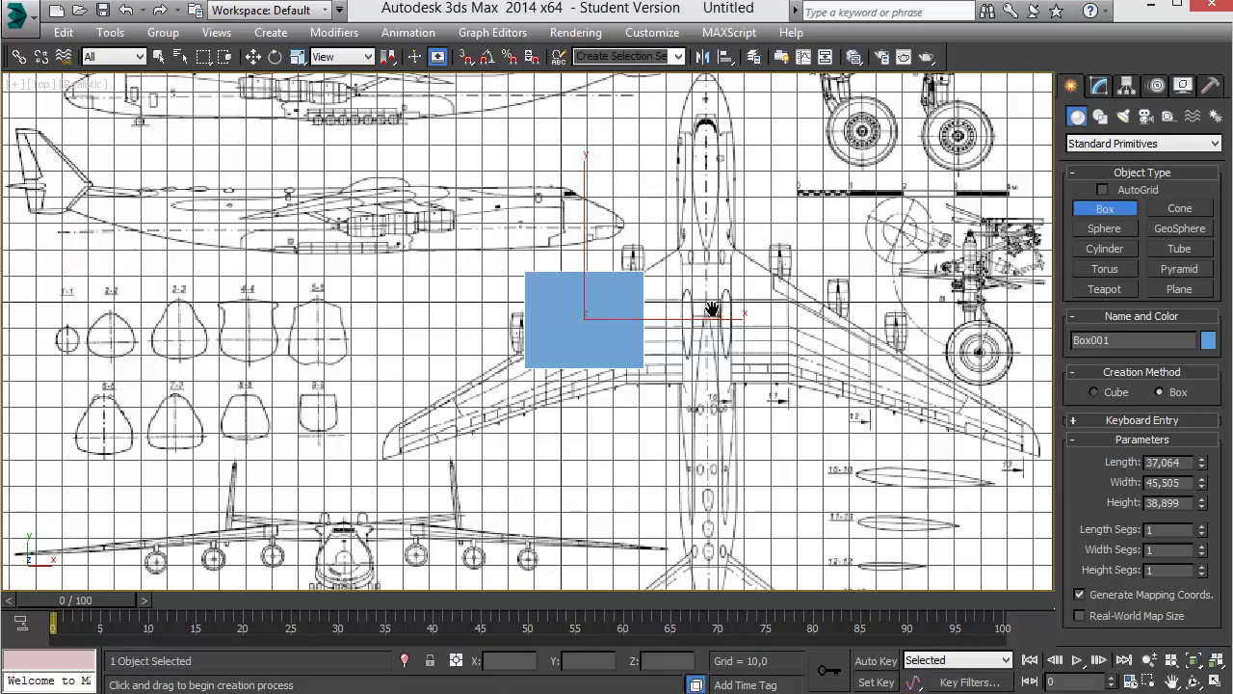
scroll(732, 307, up, 3)
middle_drag(735, 302, 793, 304)
scroll(713, 310, down, 2)
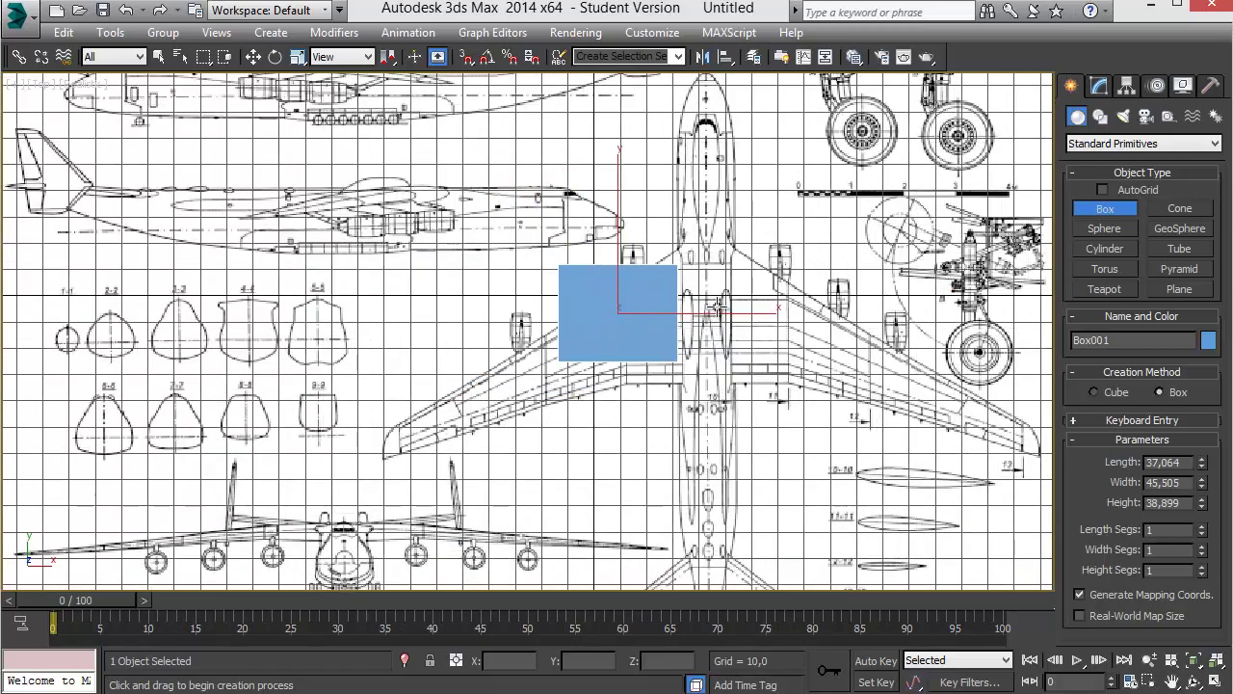
scroll(700, 310, up, 1)
middle_drag(696, 310, 669, 306)
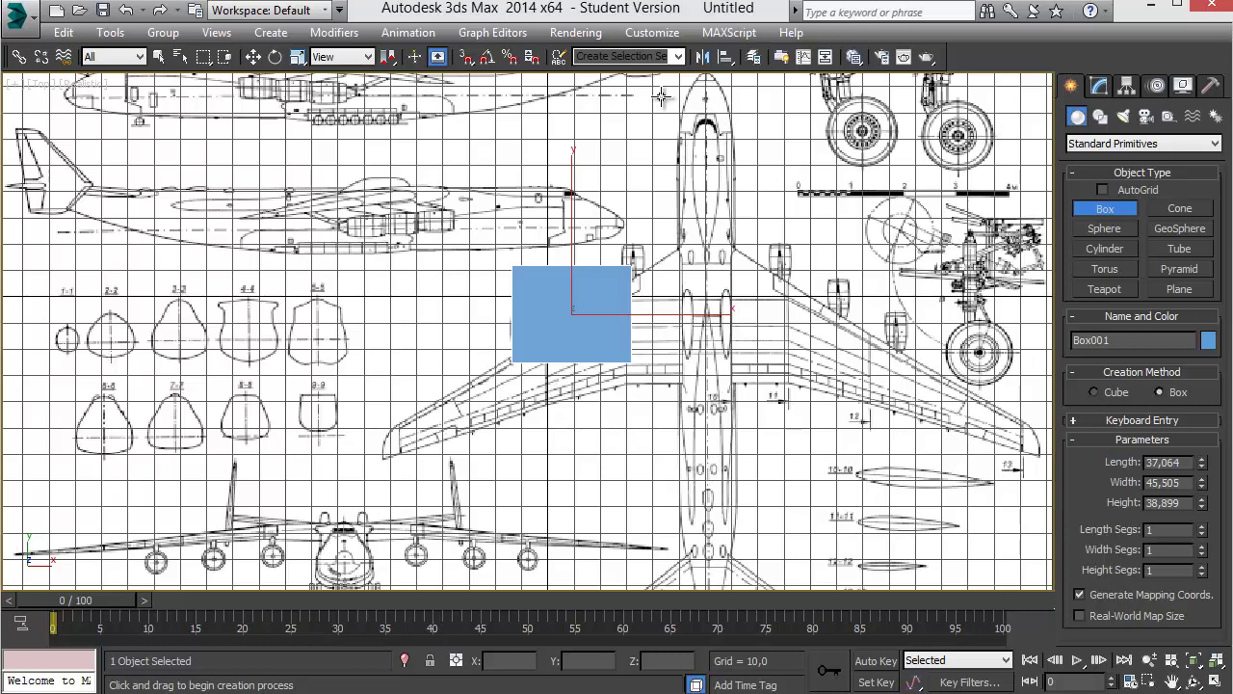
click(659, 34)
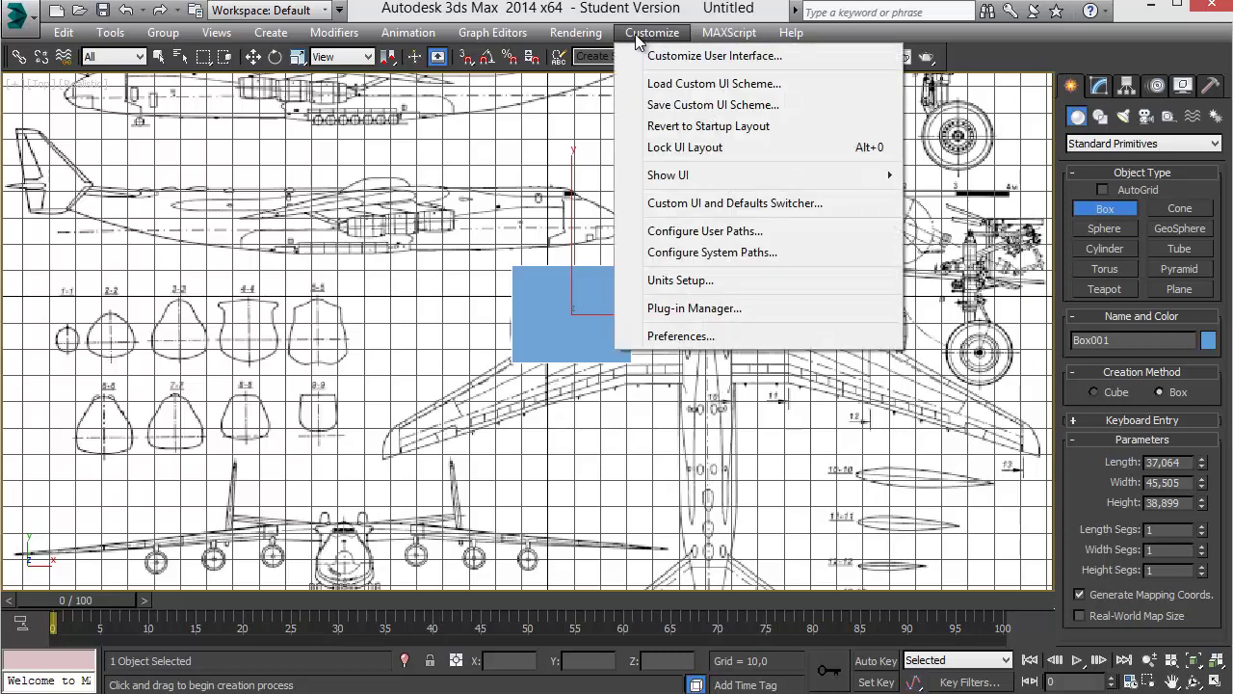
- Show Preference Settings' Viewports page, listing Nitrous (Direct3D 11.0) as the display driver
click(725, 336)
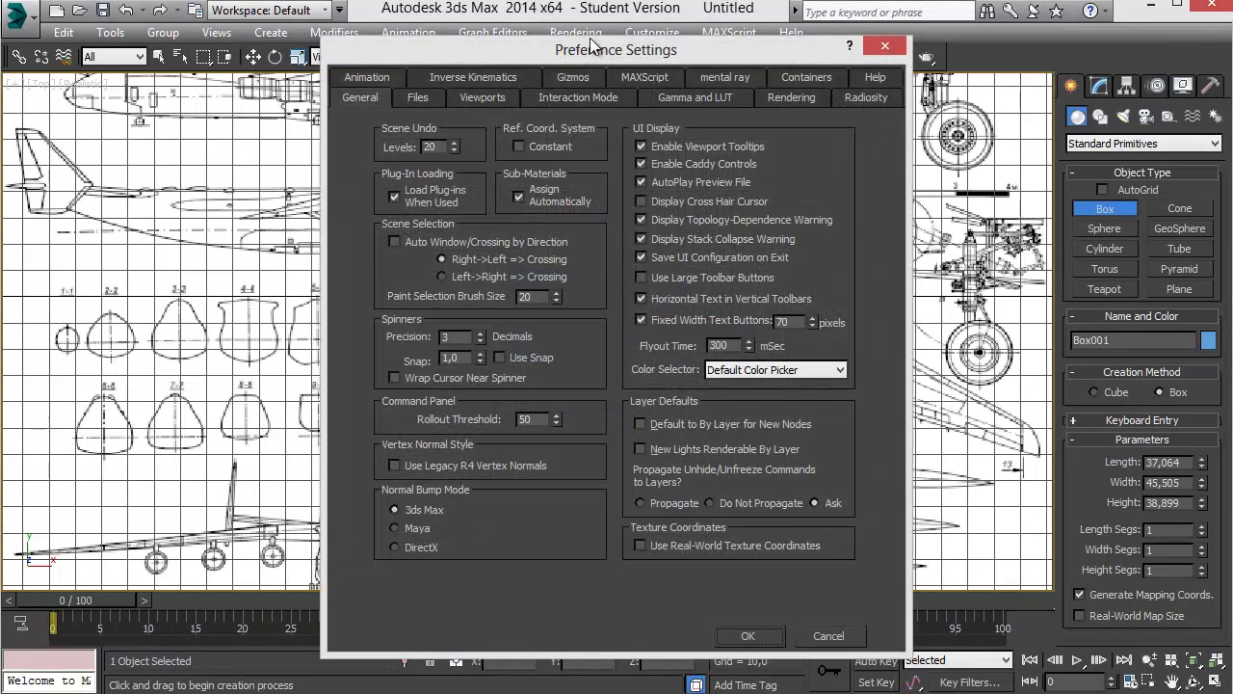
drag(586, 50, 610, 26)
click(504, 70)
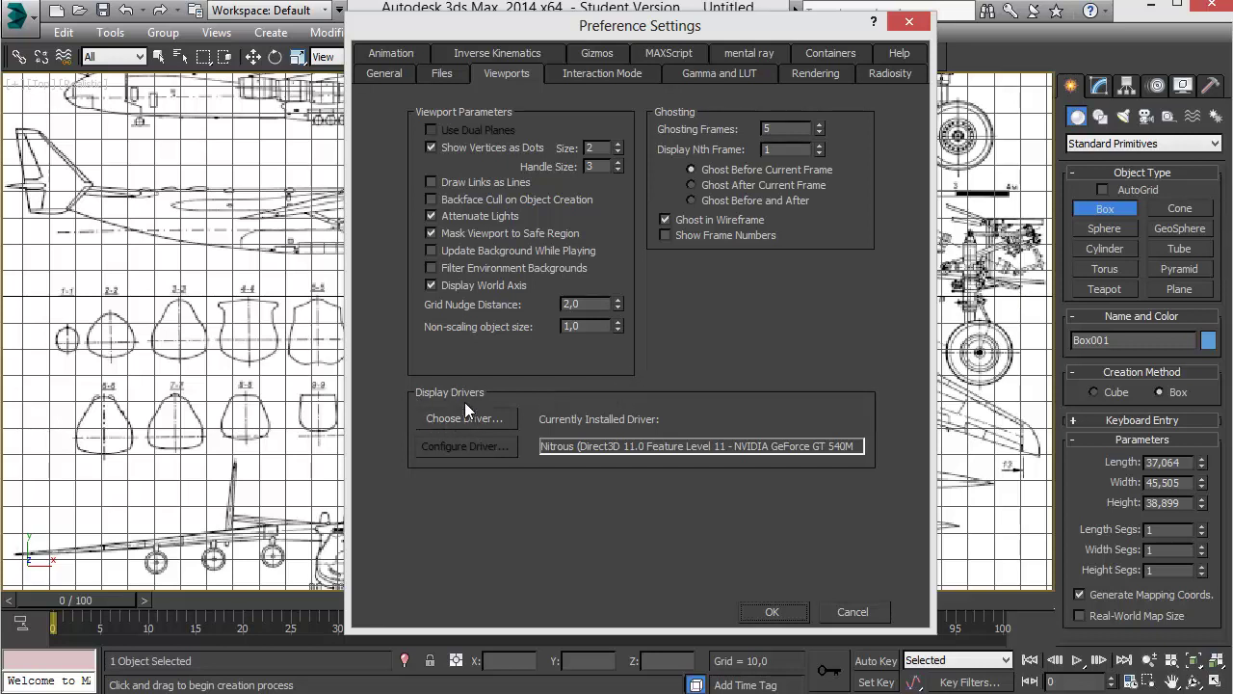
- Choose Legacy Direct3D as the display driver with Advanced Settings, dismissing the restart notice
click(489, 418)
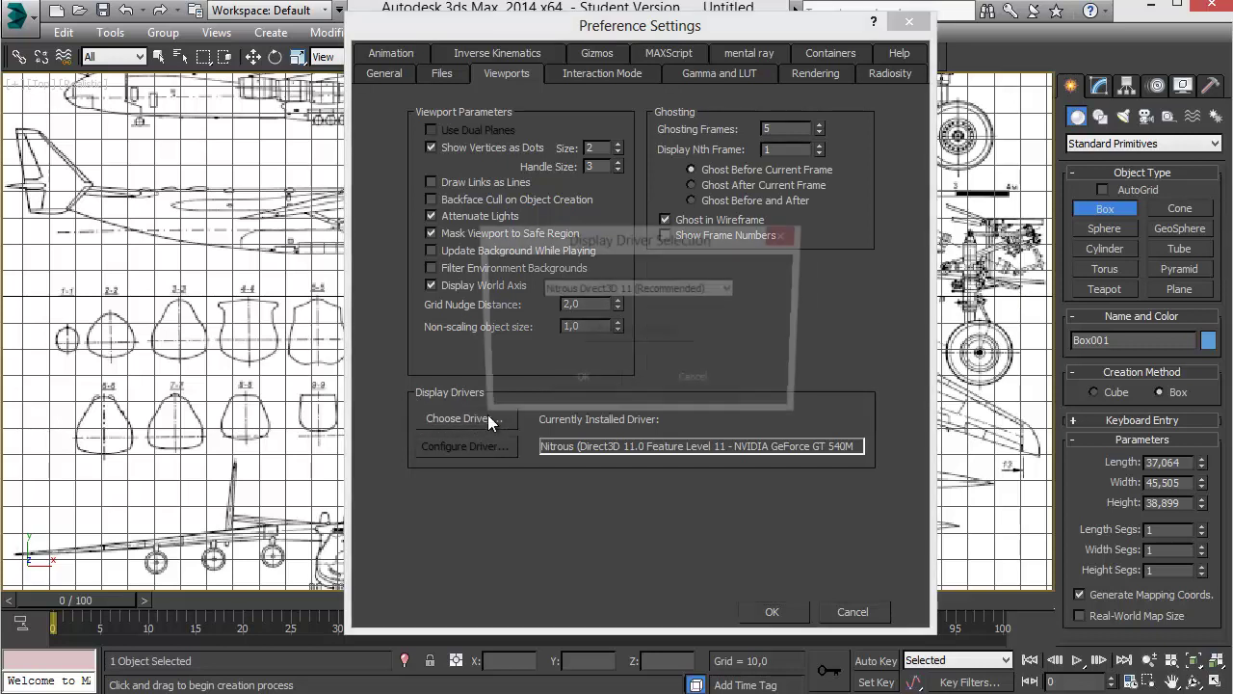
drag(636, 243, 657, 156)
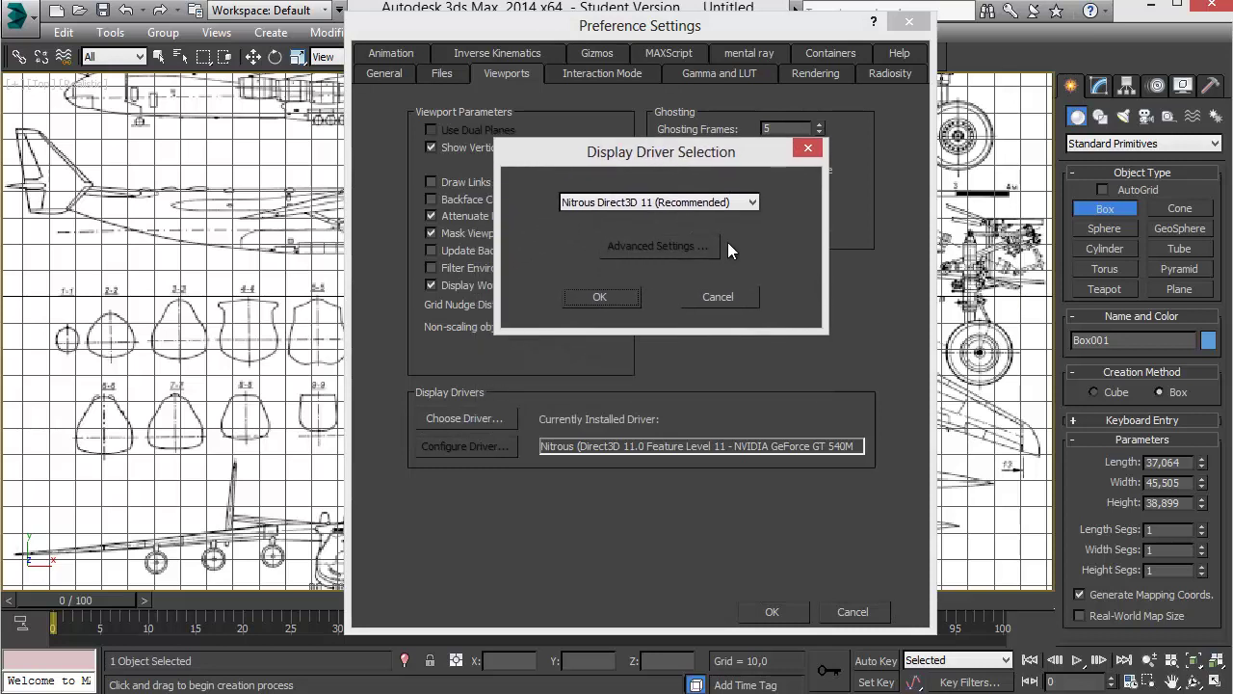
click(753, 203)
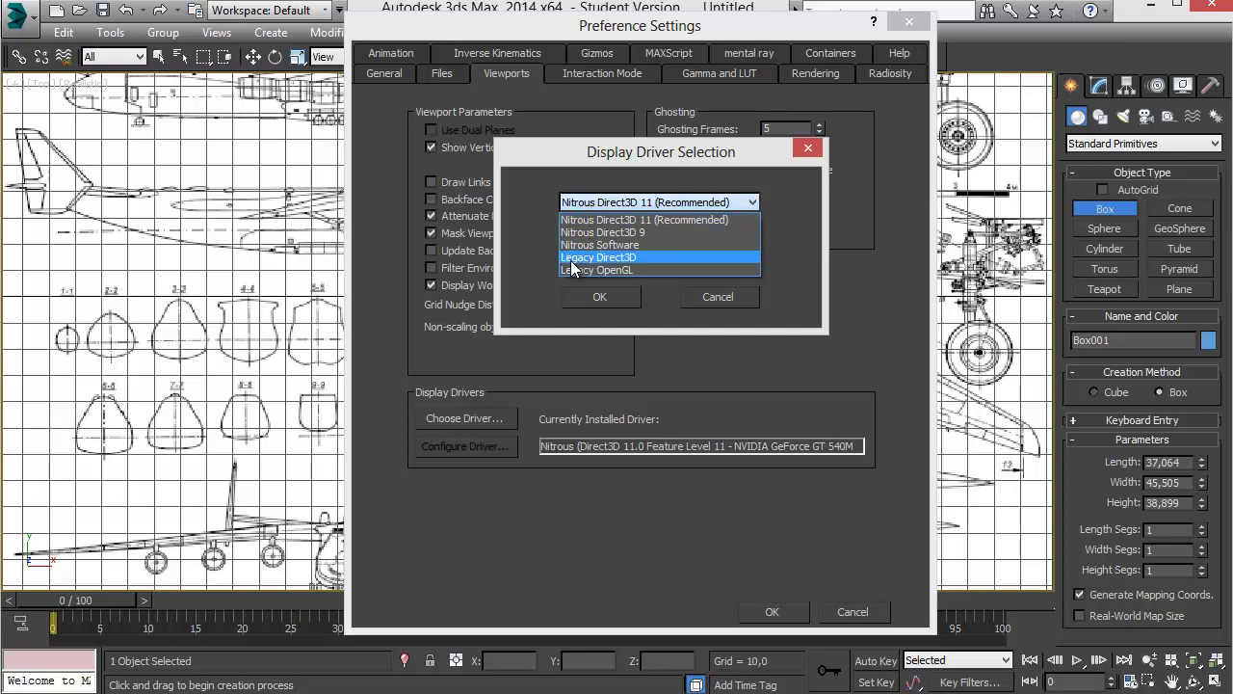
click(637, 258)
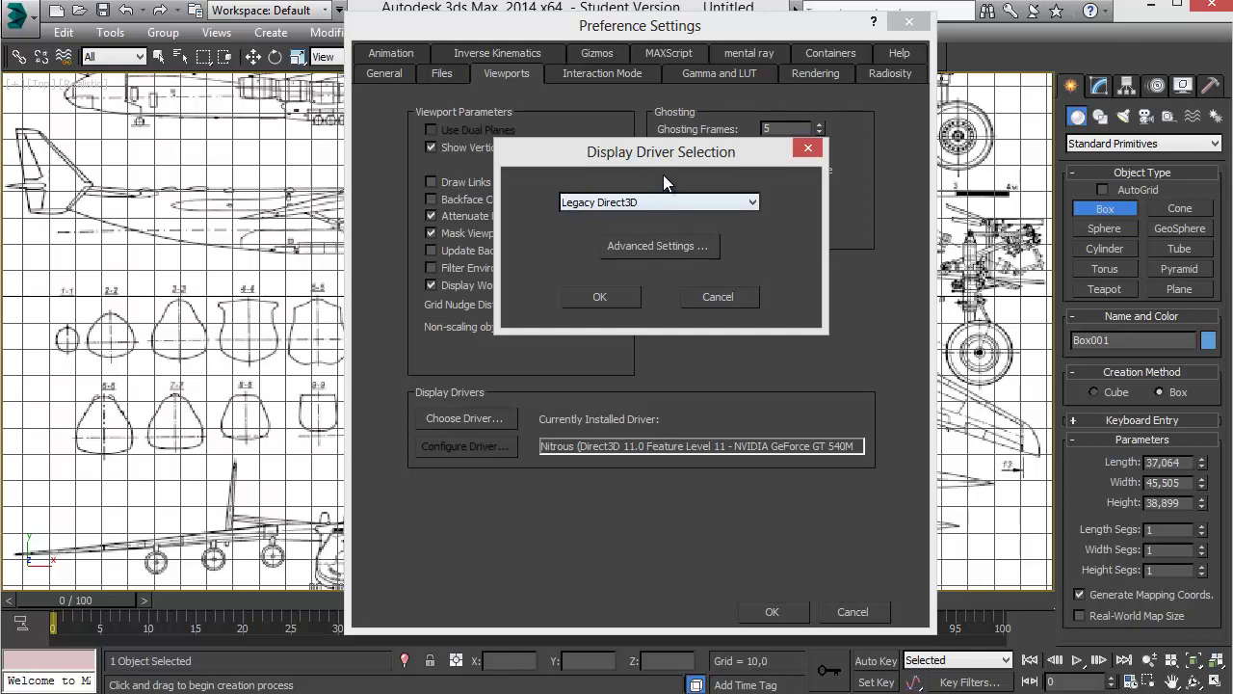
click(647, 245)
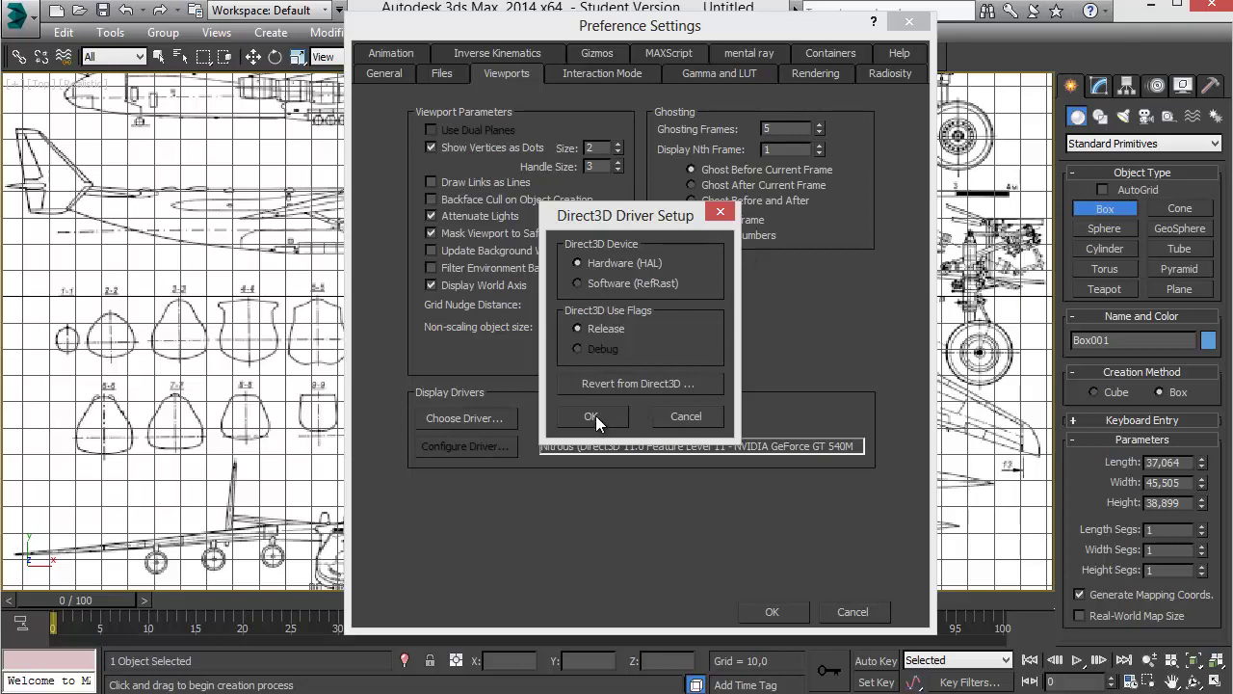
click(607, 416)
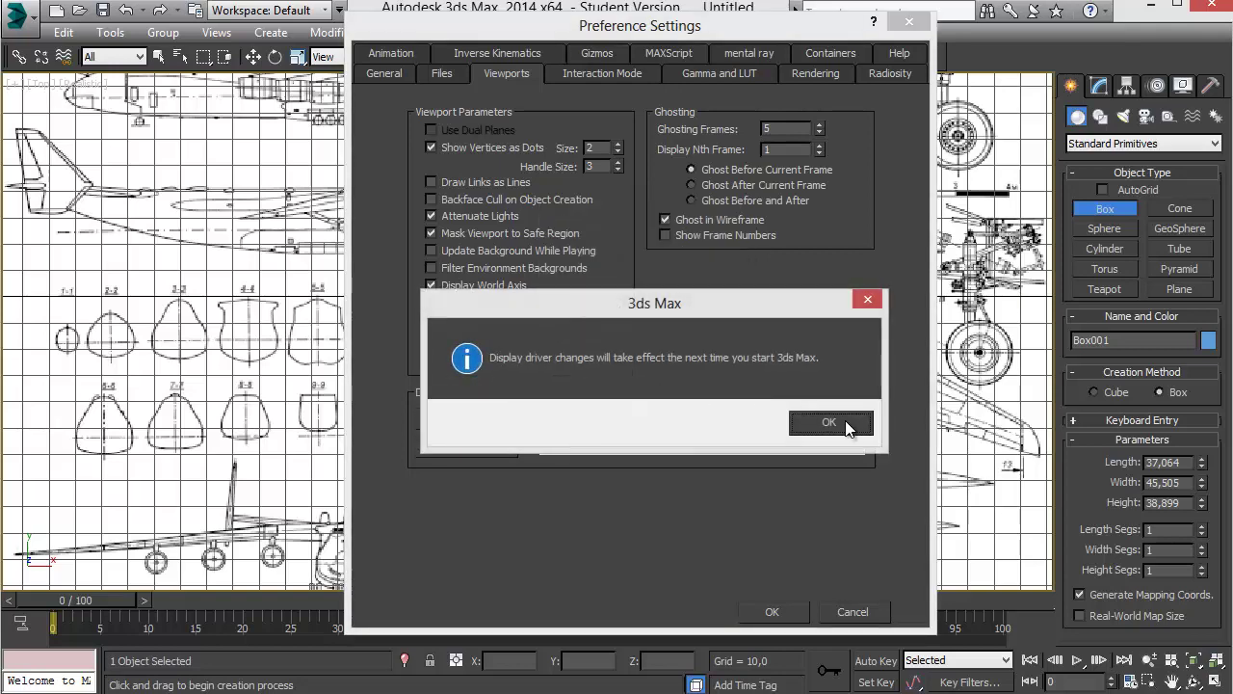
click(844, 424)
- Reconfirm Legacy Direct3D as the driver, dismiss the restart notice, and close Preferences
click(493, 419)
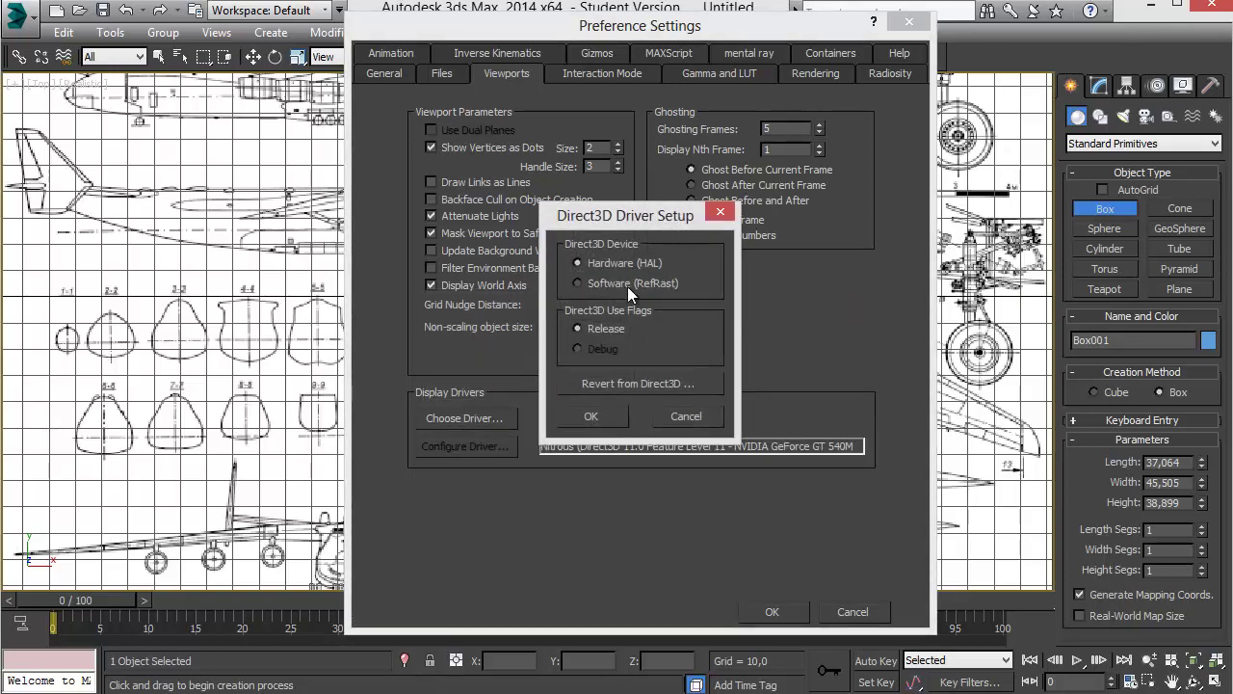
click(640, 383)
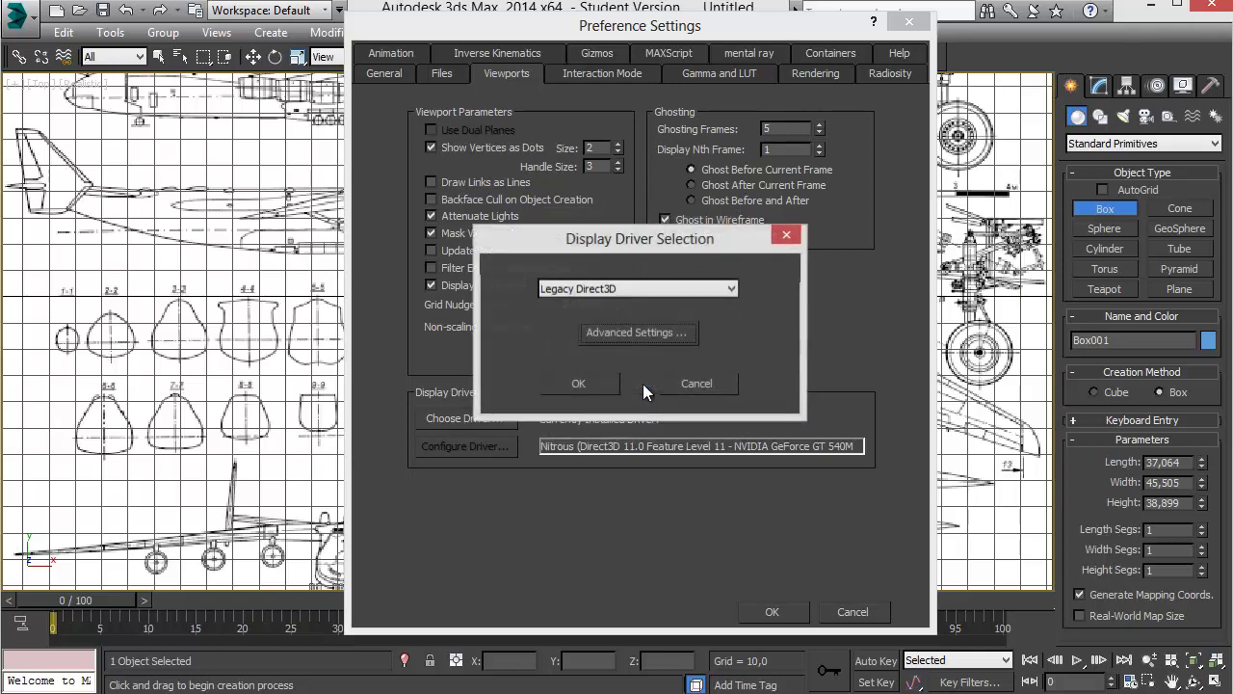
click(632, 289)
click(605, 351)
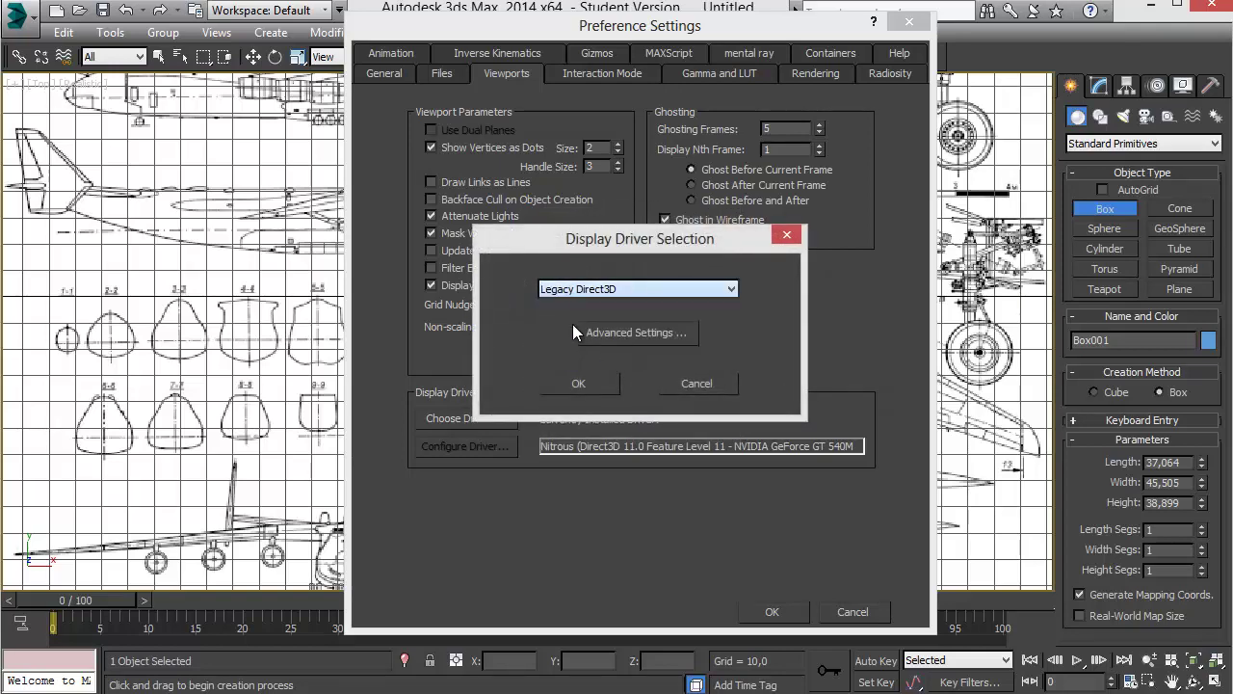
click(581, 383)
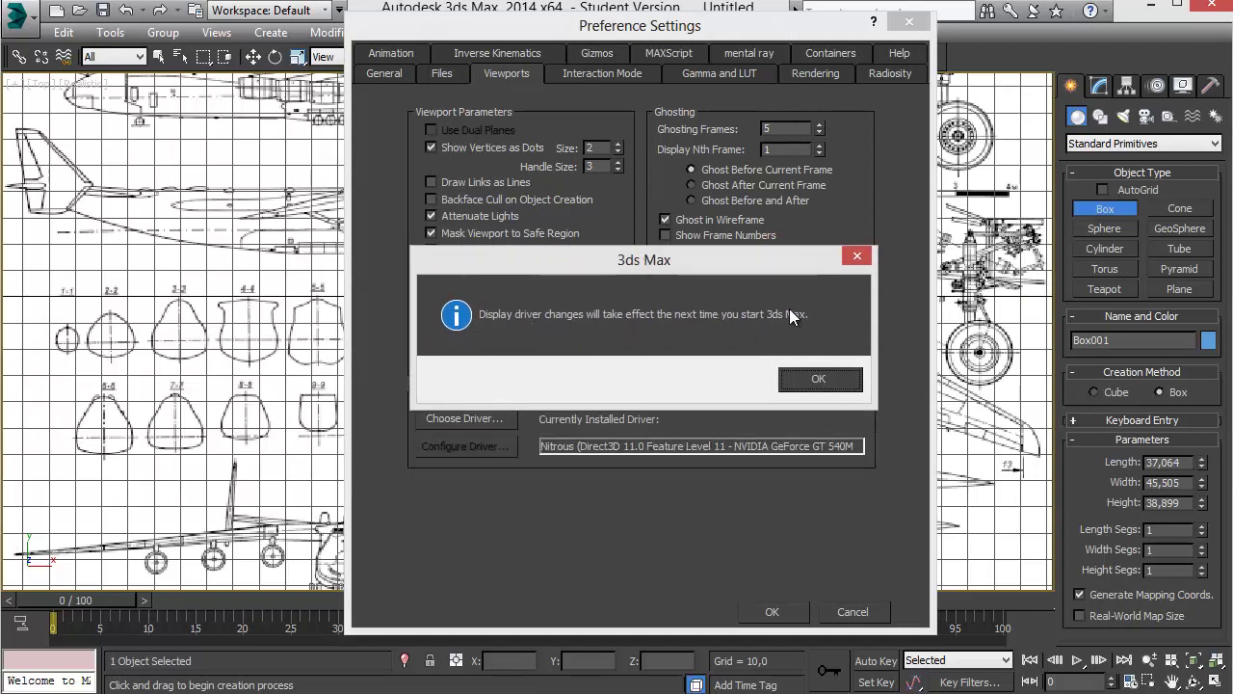
click(817, 381)
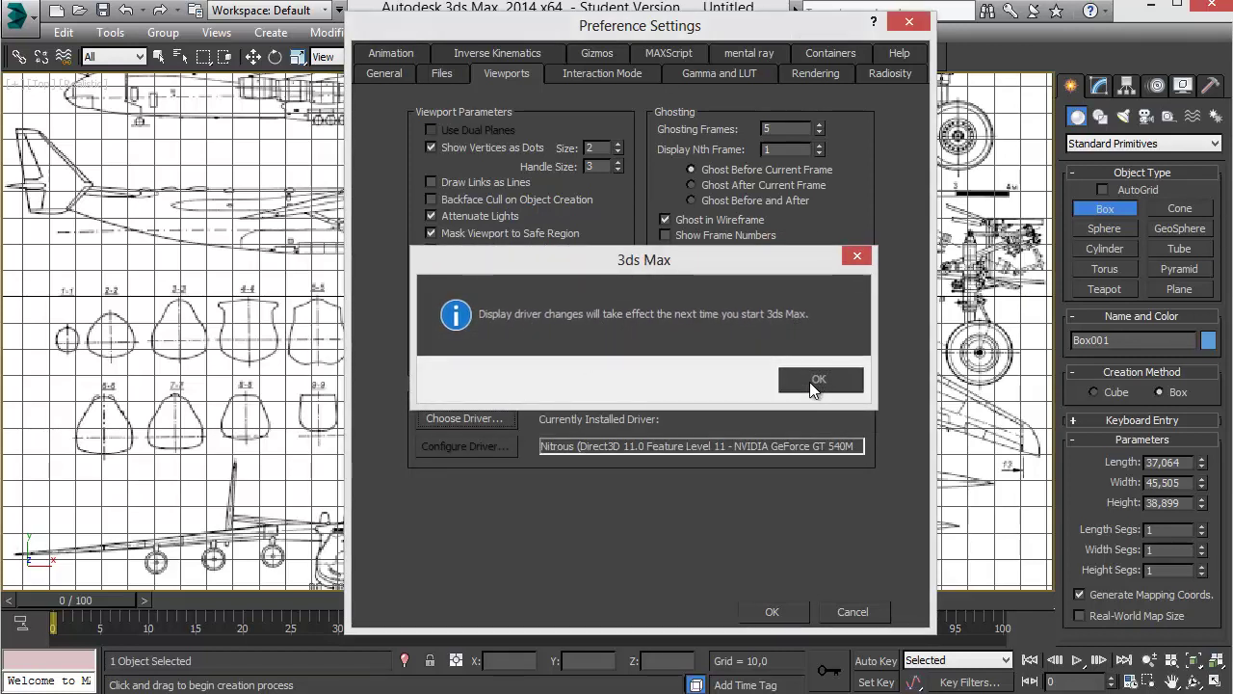
click(775, 610)
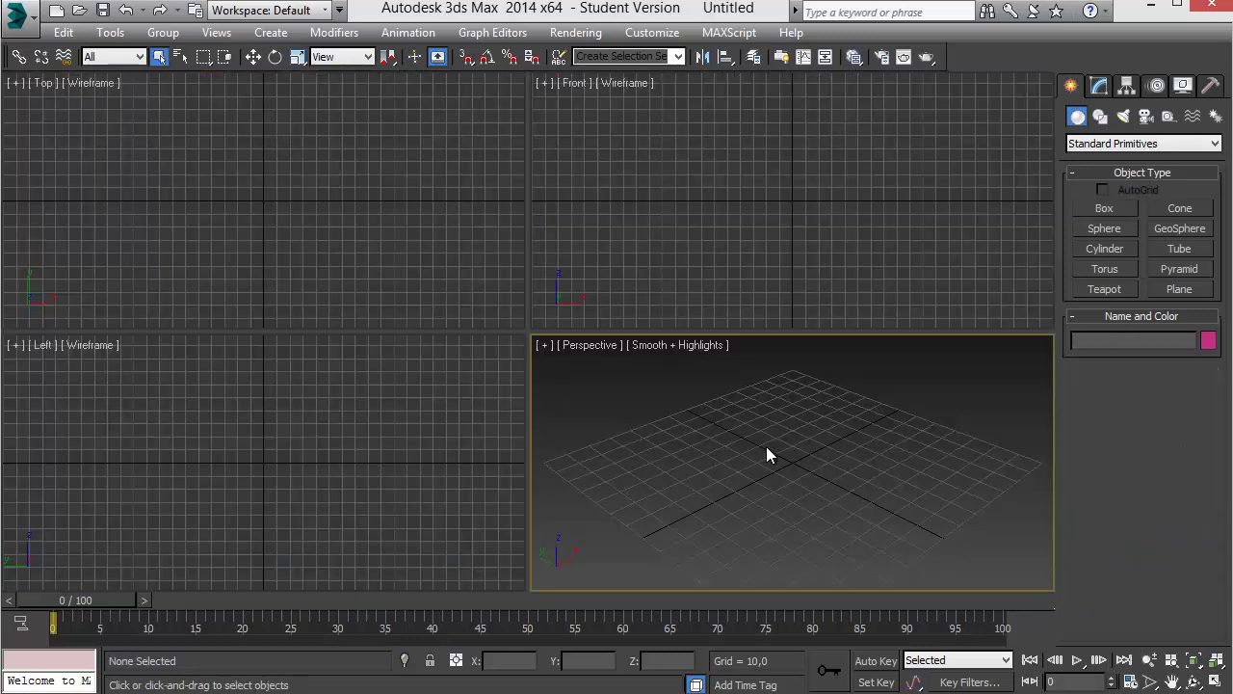
- In the Direct3D 9.0 driver settings, uncheck Download Texture Match Bitmap Size, then close Preferences
click(649, 32)
click(714, 337)
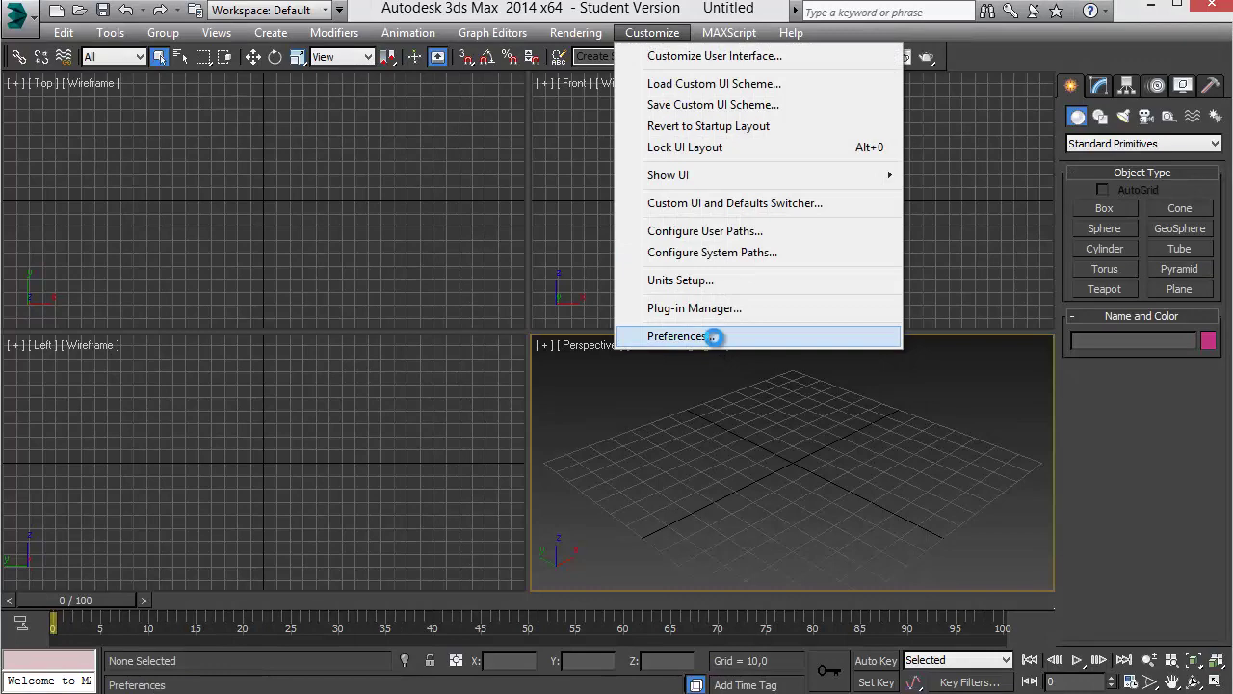
click(481, 96)
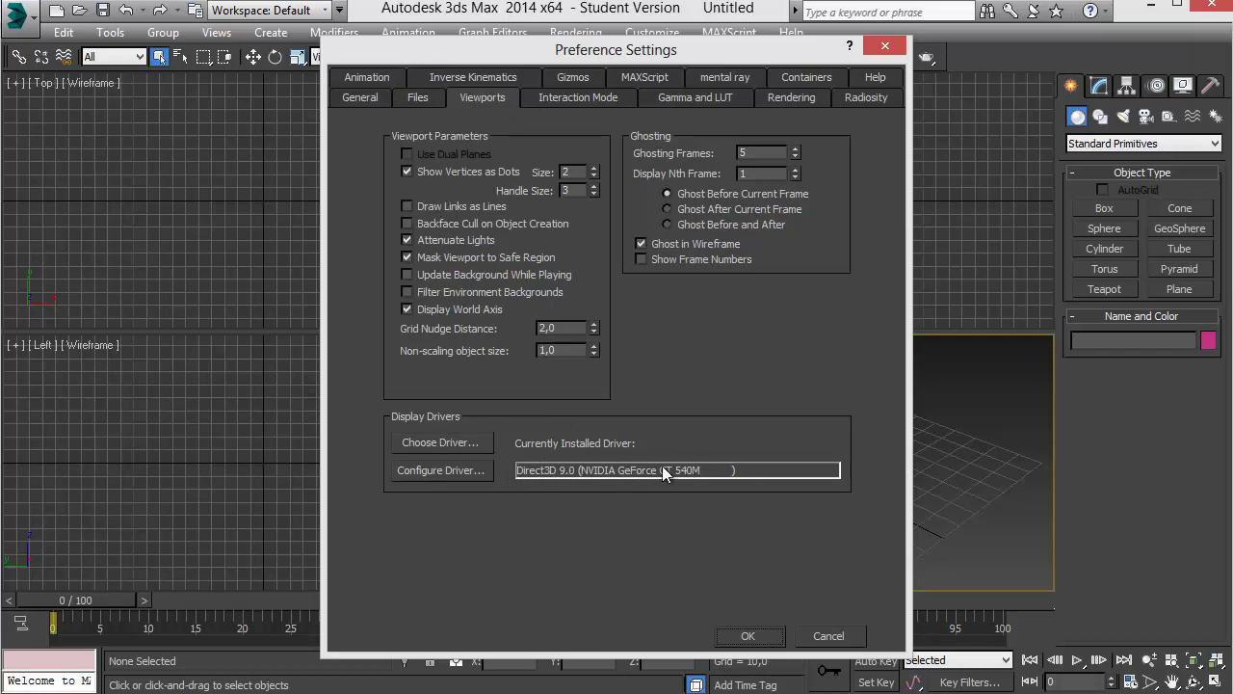
click(448, 470)
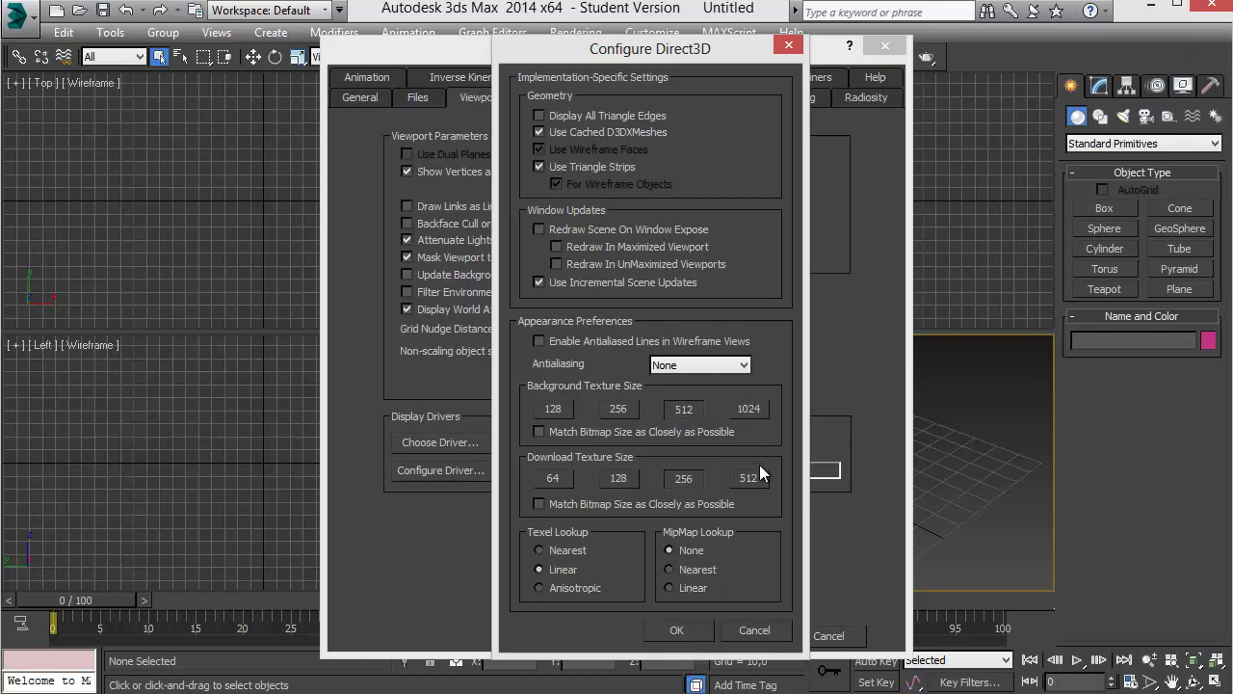
click(554, 504)
click(755, 630)
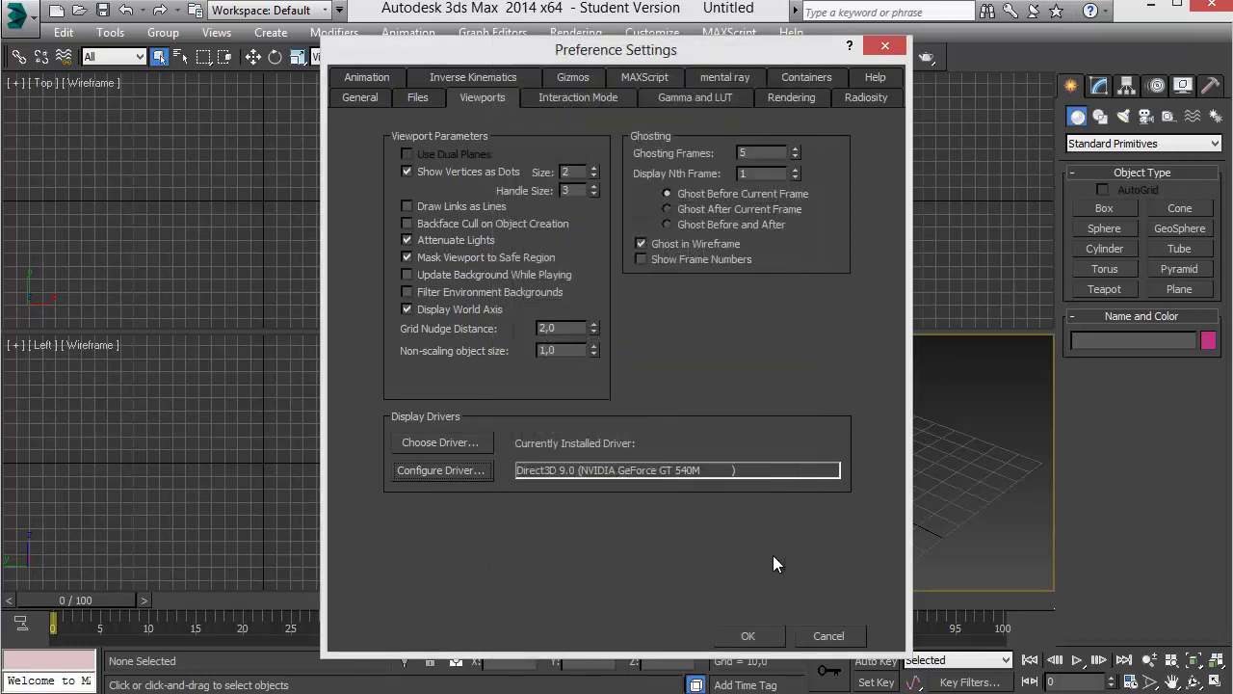
click(828, 636)
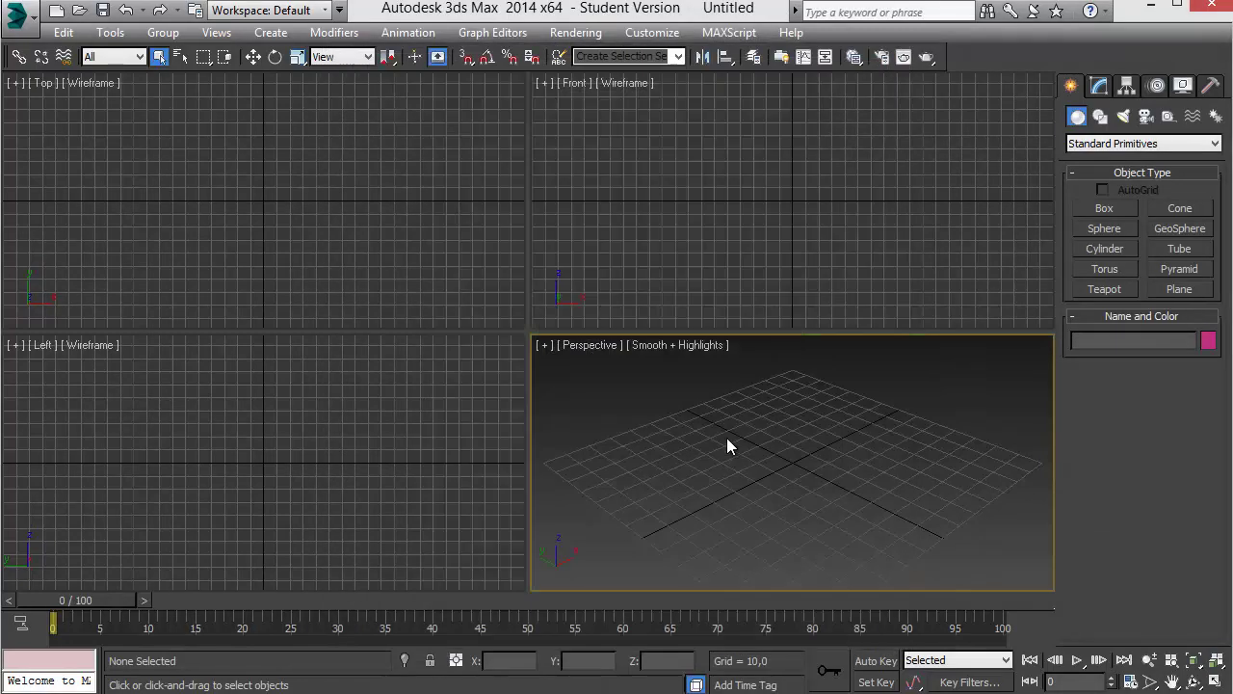
- Open and close the Perspective shading options, then make the Top view active
click(700, 344)
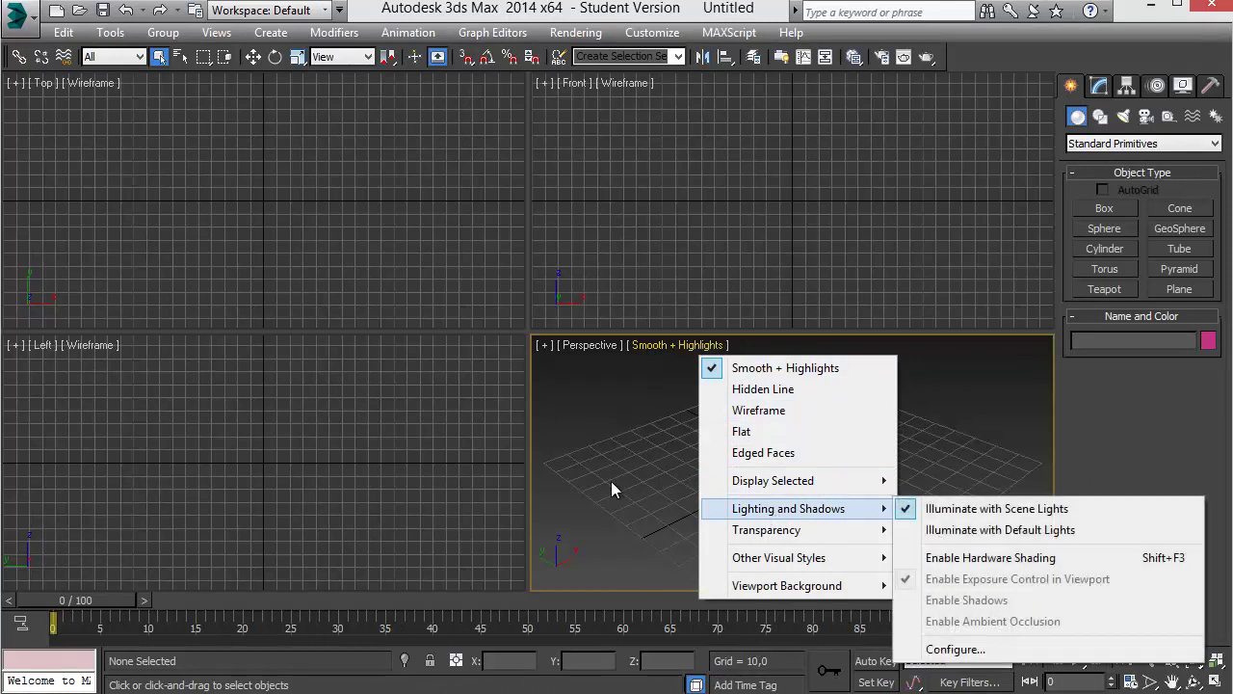
click(647, 408)
click(728, 195)
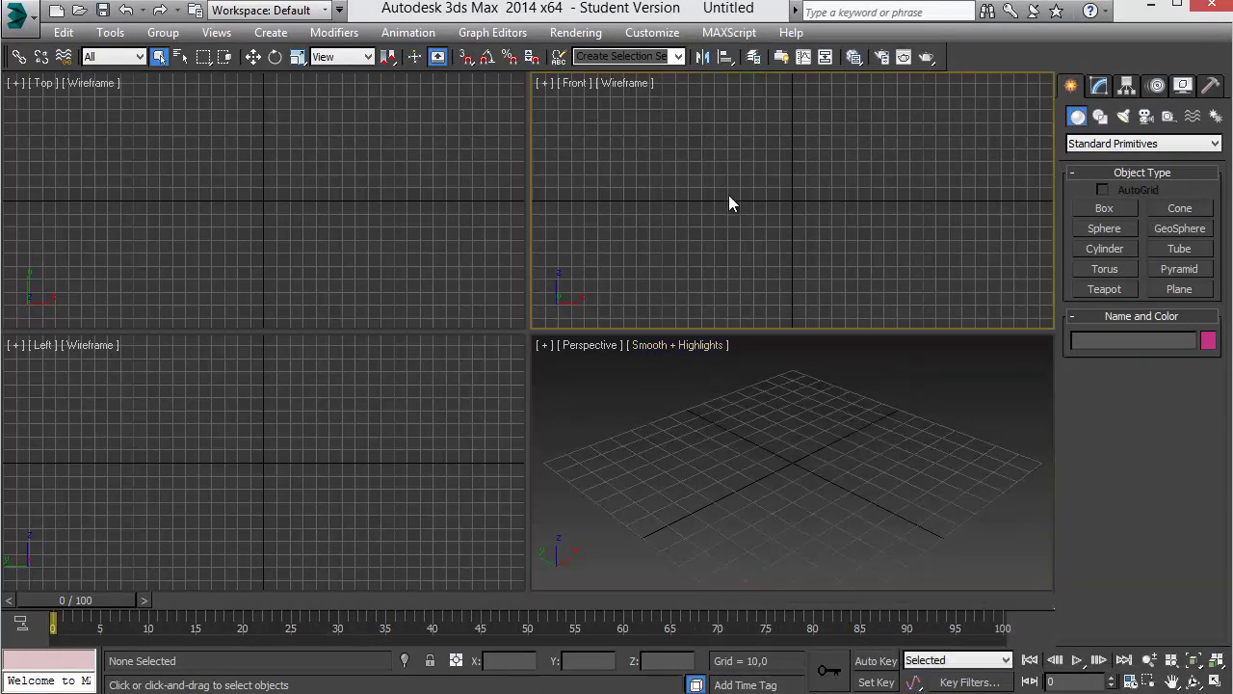
click(294, 191)
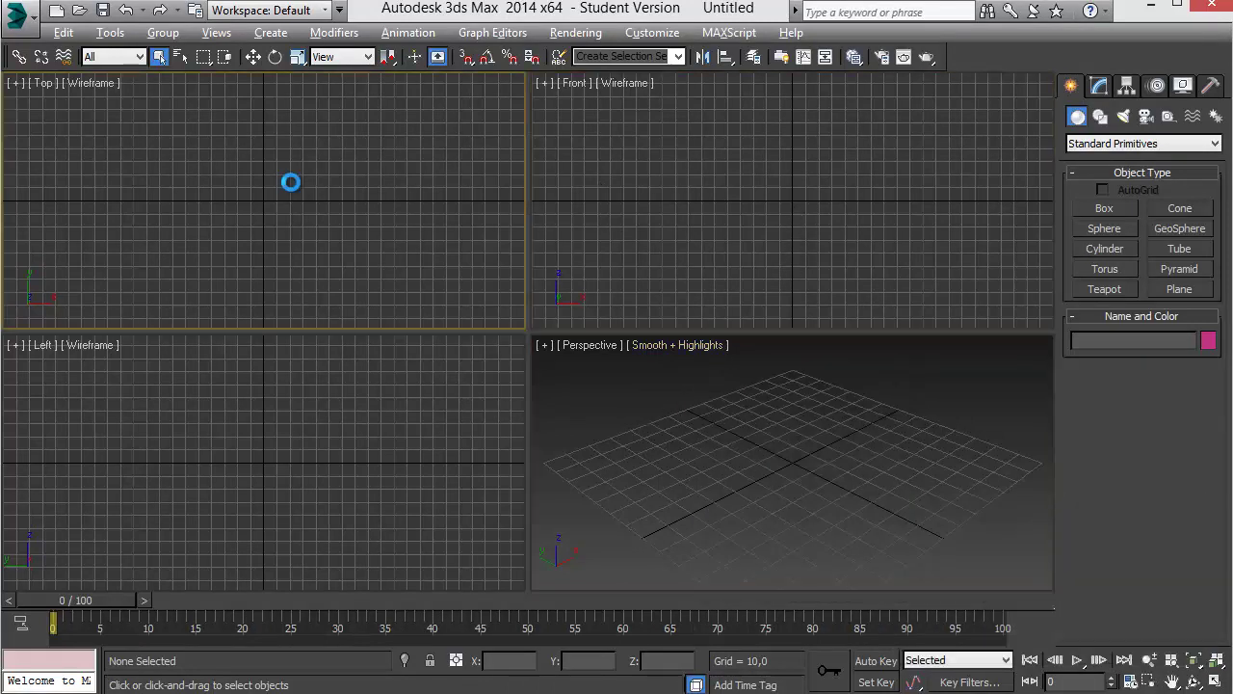
- Set the Top background to an225.jpg with Match Bitmap and Lock Zoom/Pan enabled
drag(570, 90, 634, 90)
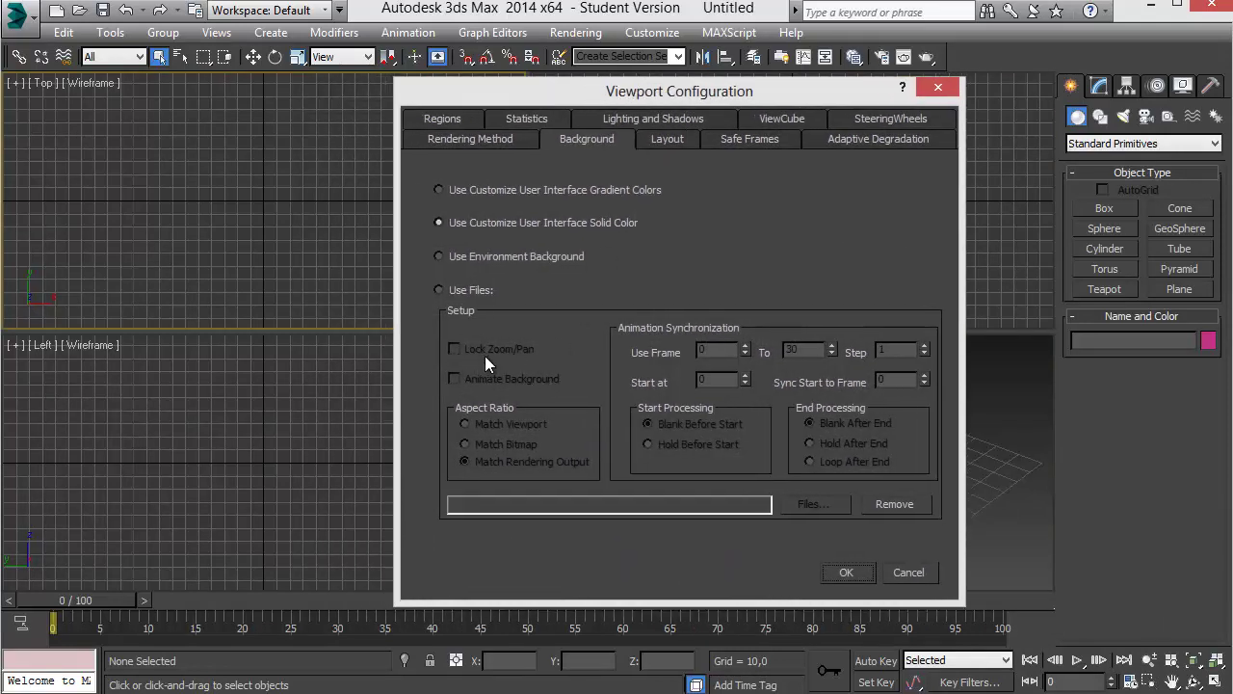
click(471, 289)
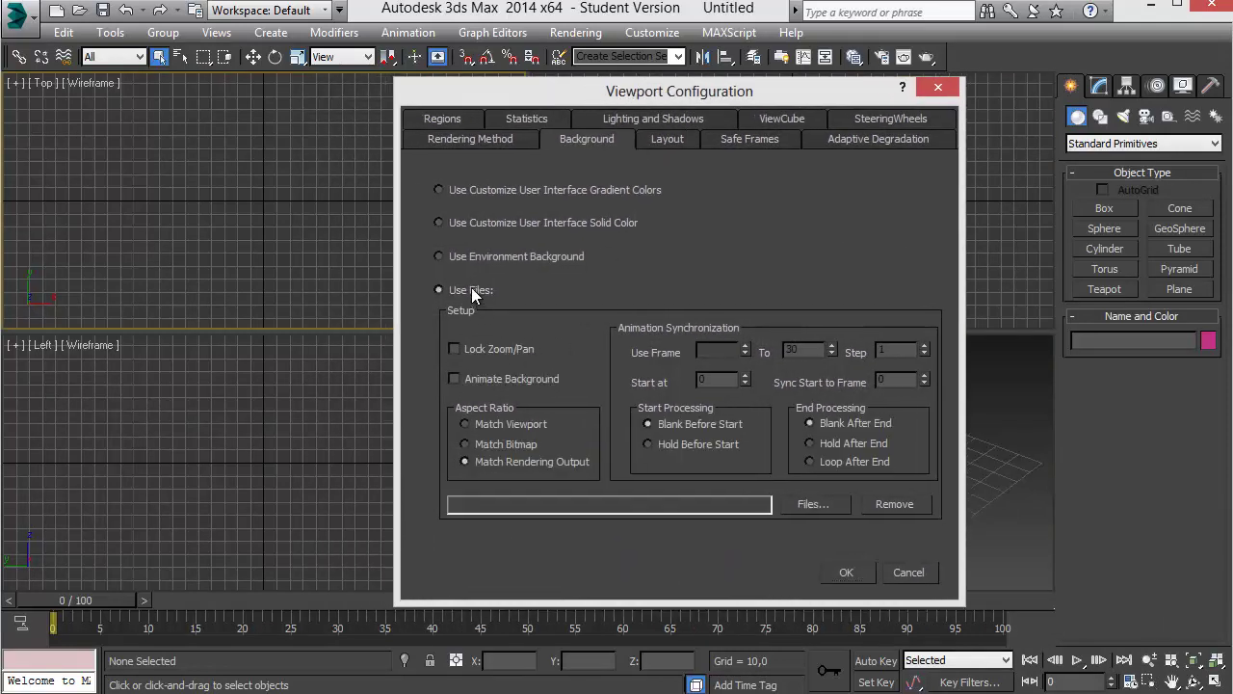
click(492, 443)
click(802, 505)
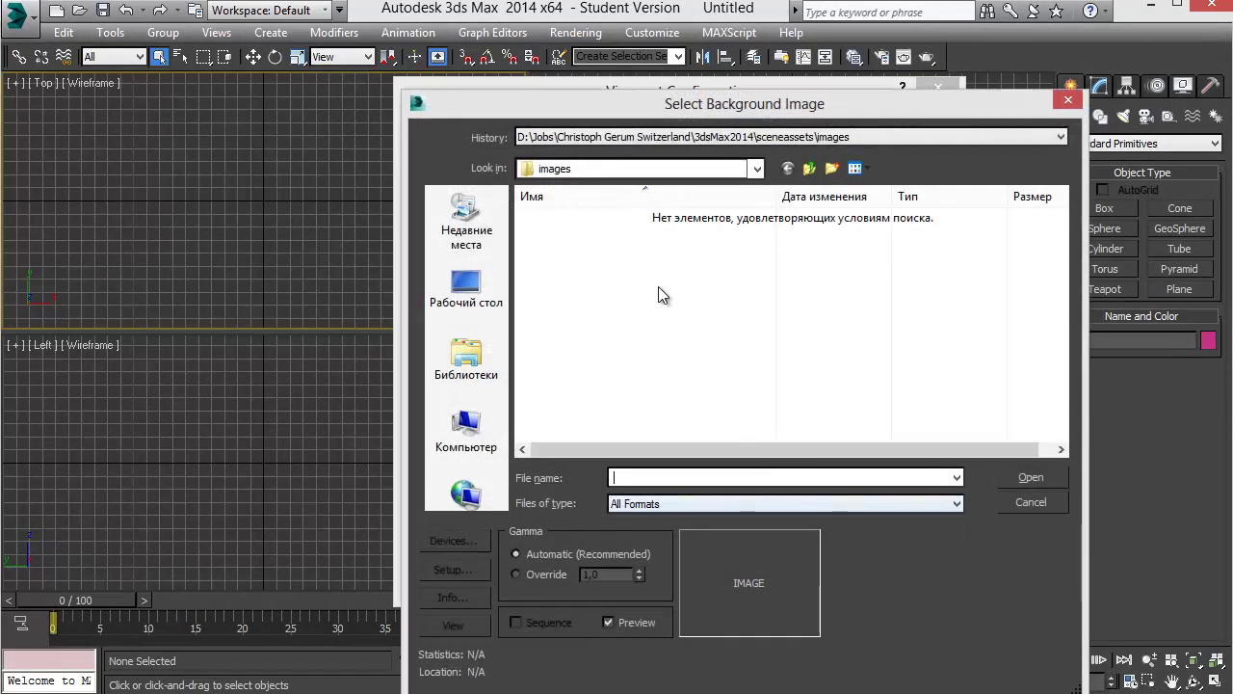
click(464, 355)
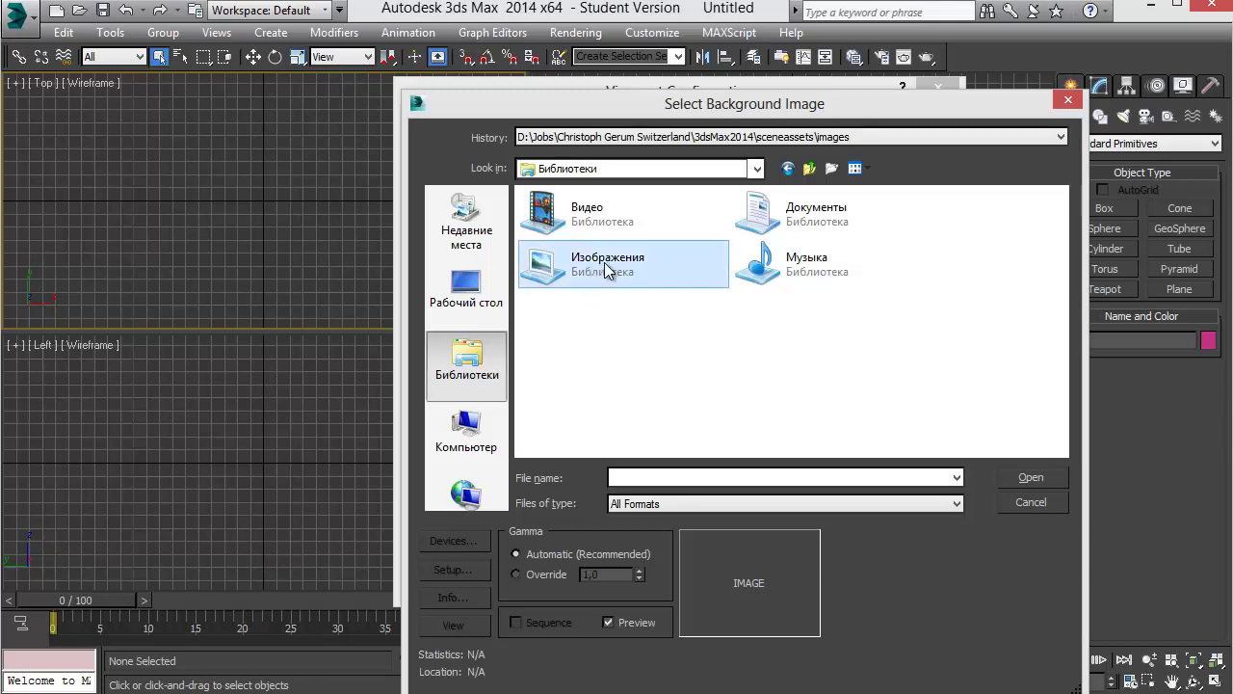
double_click(564, 268)
click(622, 262)
click(1027, 477)
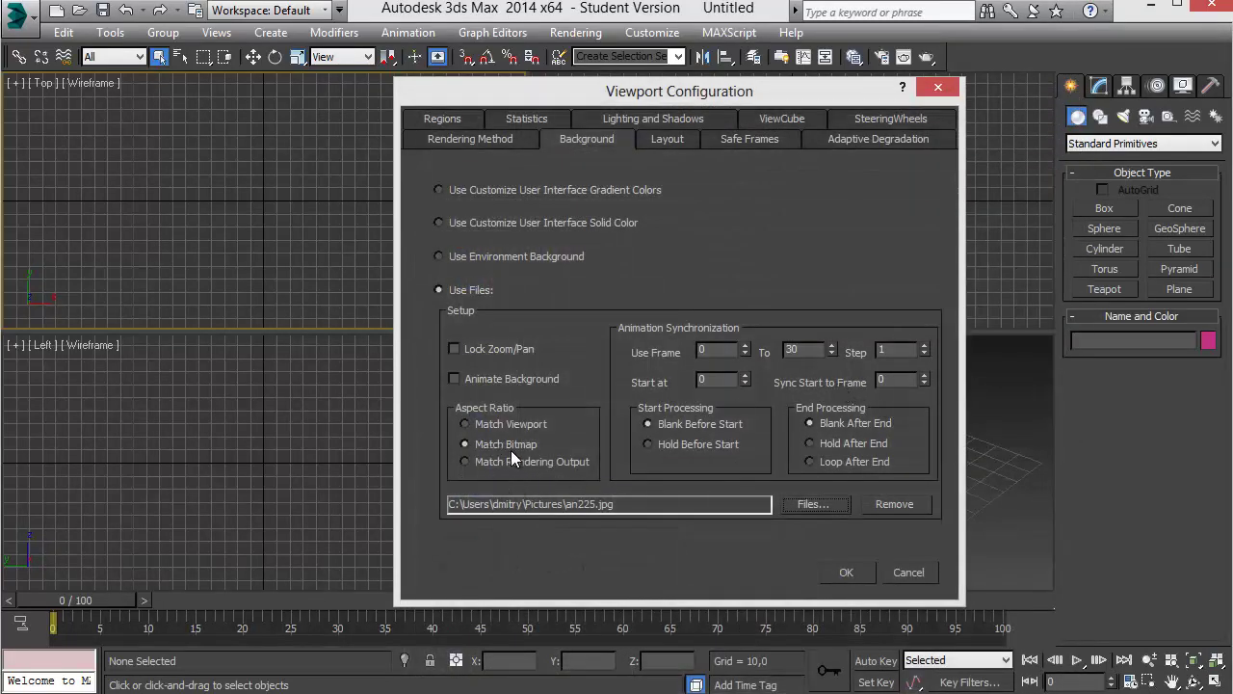
click(495, 350)
click(838, 573)
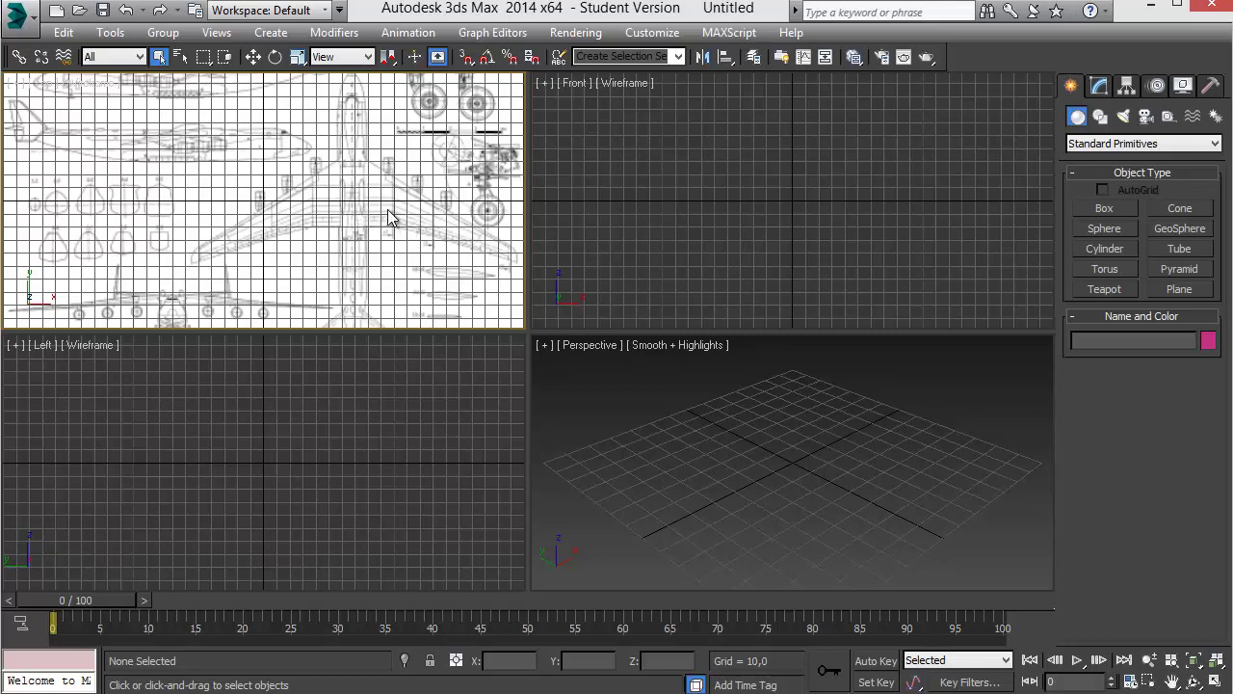
- Pan and scroll-zoom the Top view to frame the An-225 blueprint
mouse_move(276, 206)
middle_down()
mouse_move(330, 165)
mouse_move(151, 137)
mouse_move(349, 192)
mouse_move(385, 129)
mouse_move(289, 197)
middle_up()
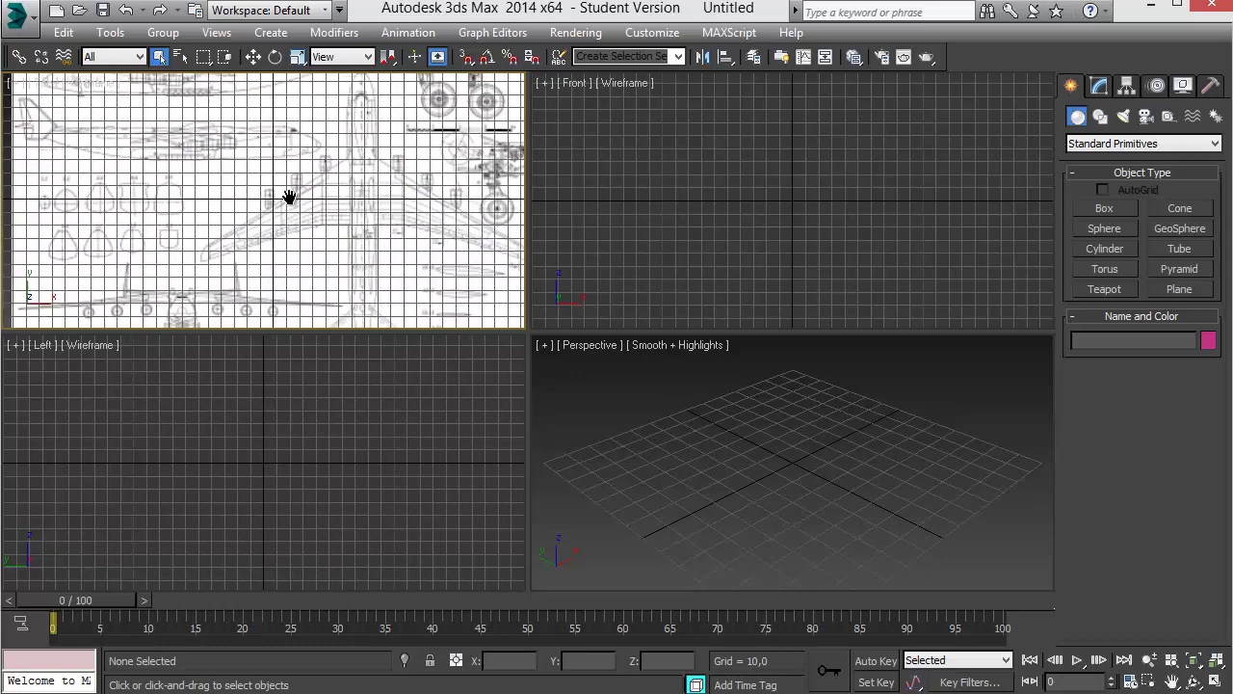
scroll(289, 204, up, 4)
scroll(289, 207, down, 2)
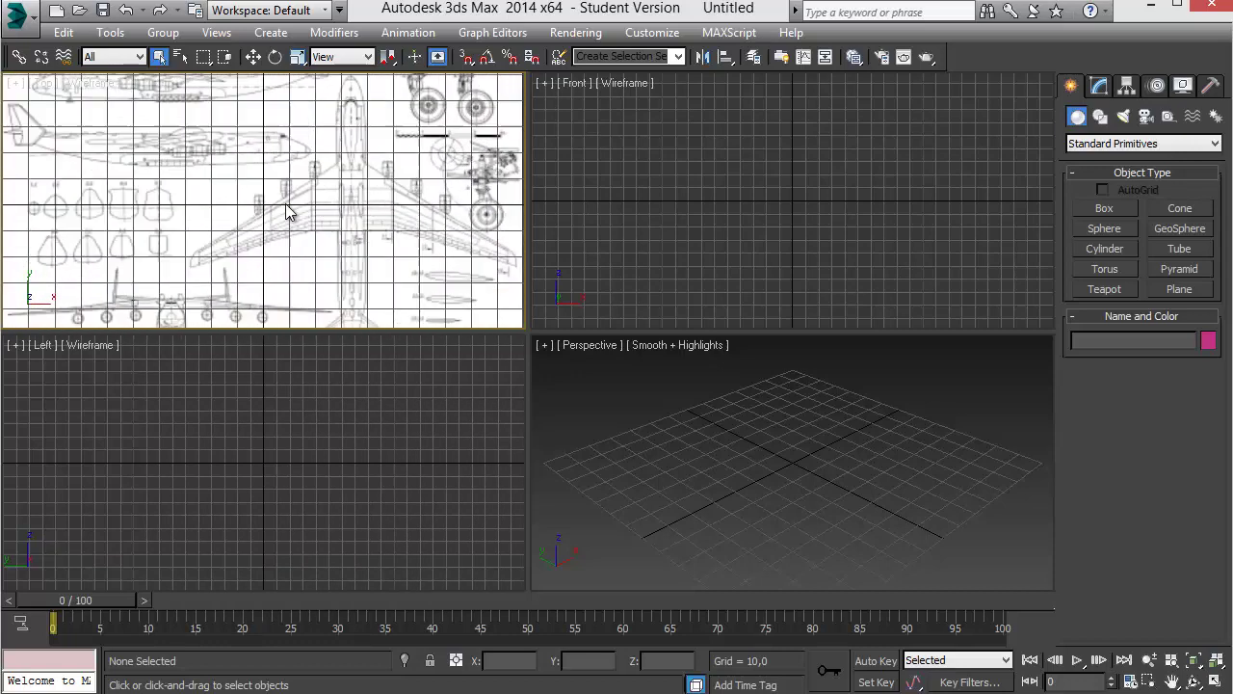
scroll(287, 212, down, 2)
scroll(285, 212, up, 1)
scroll(284, 213, up, 1)
scroll(282, 214, up, 1)
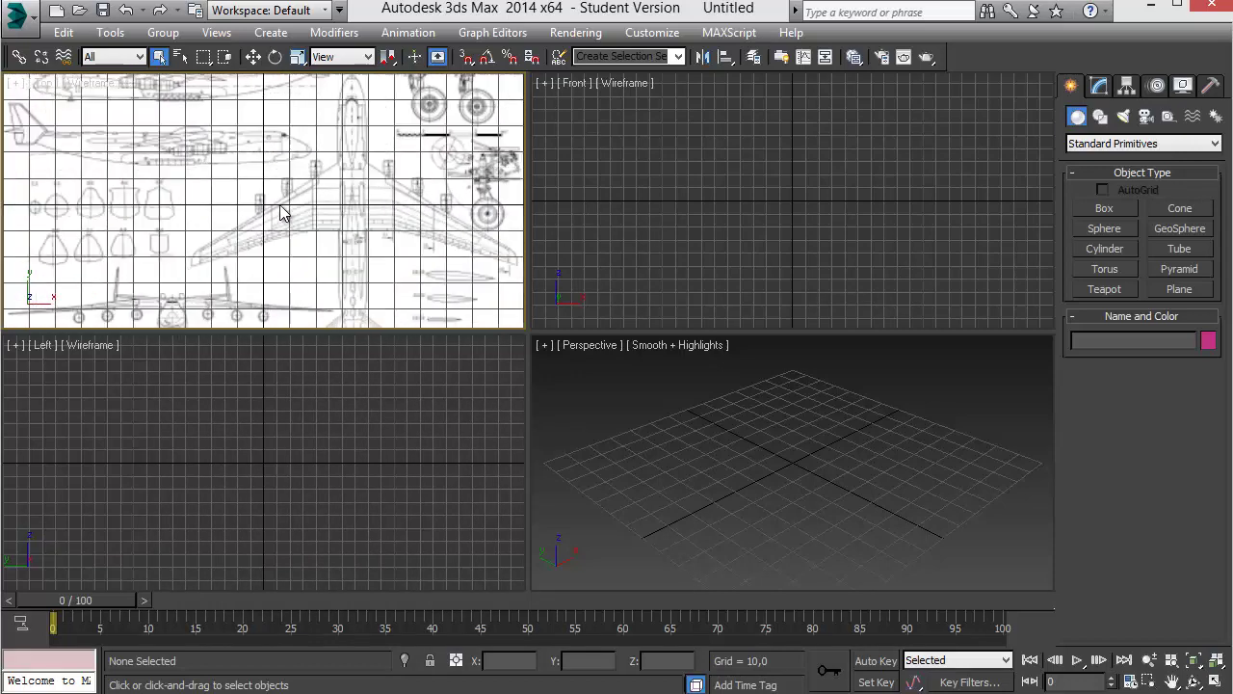
scroll(281, 213, up, 1)
scroll(280, 210, down, 1)
scroll(277, 208, up, 1)
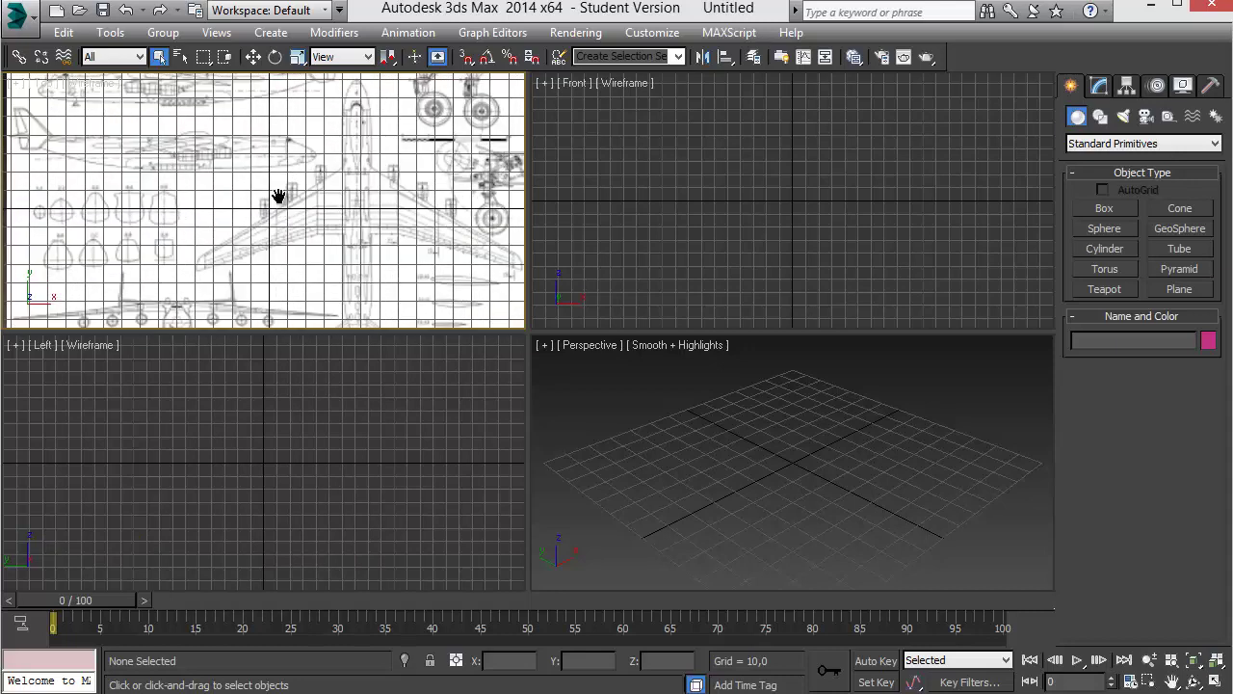
scroll(280, 193, up, 1)
scroll(281, 192, down, 2)
scroll(283, 199, up, 2)
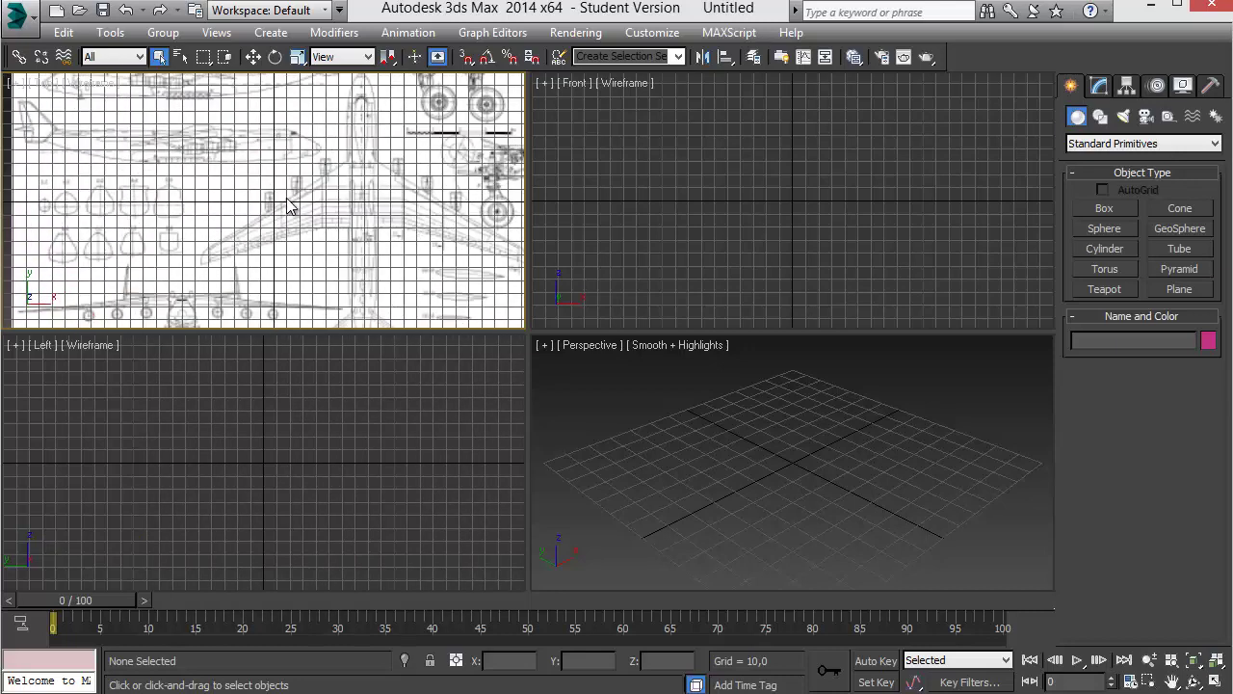
mouse_move(294, 202)
middle_down()
mouse_move(281, 164)
mouse_move(294, 186)
middle_up()
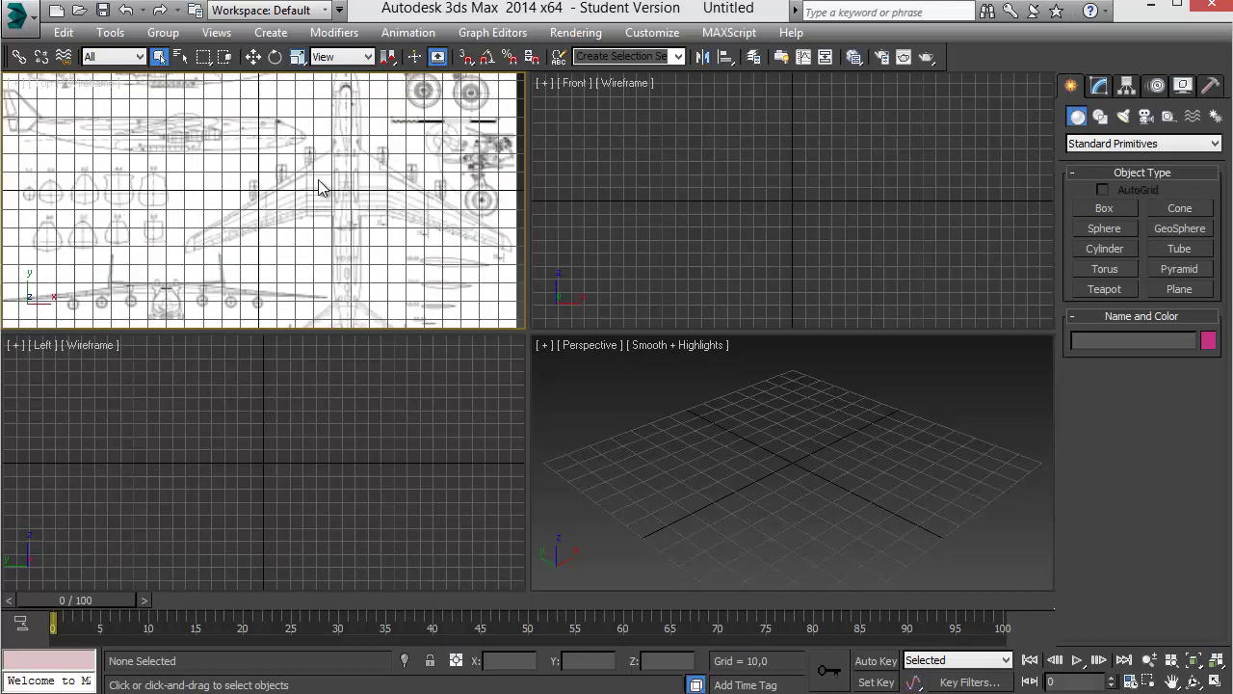
- Draw a 24,572 × 25,618 × 31,892 box over the blueprint and shade the Top view
click(1105, 207)
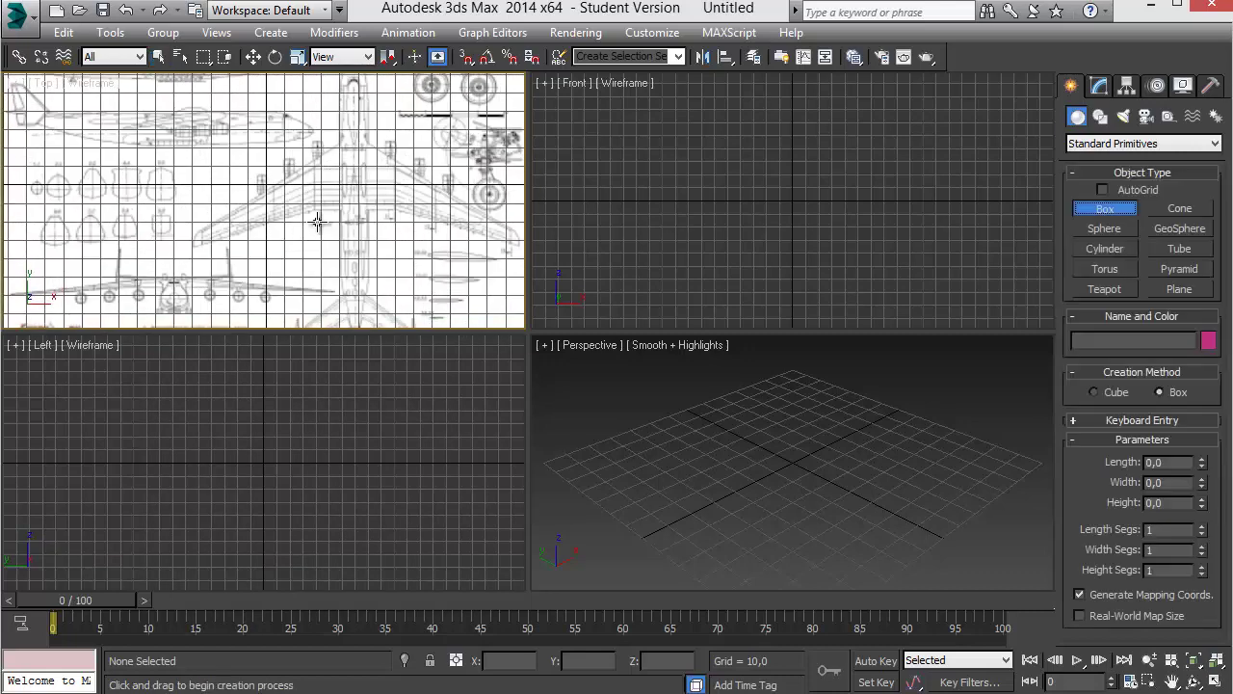
drag(261, 184, 287, 162)
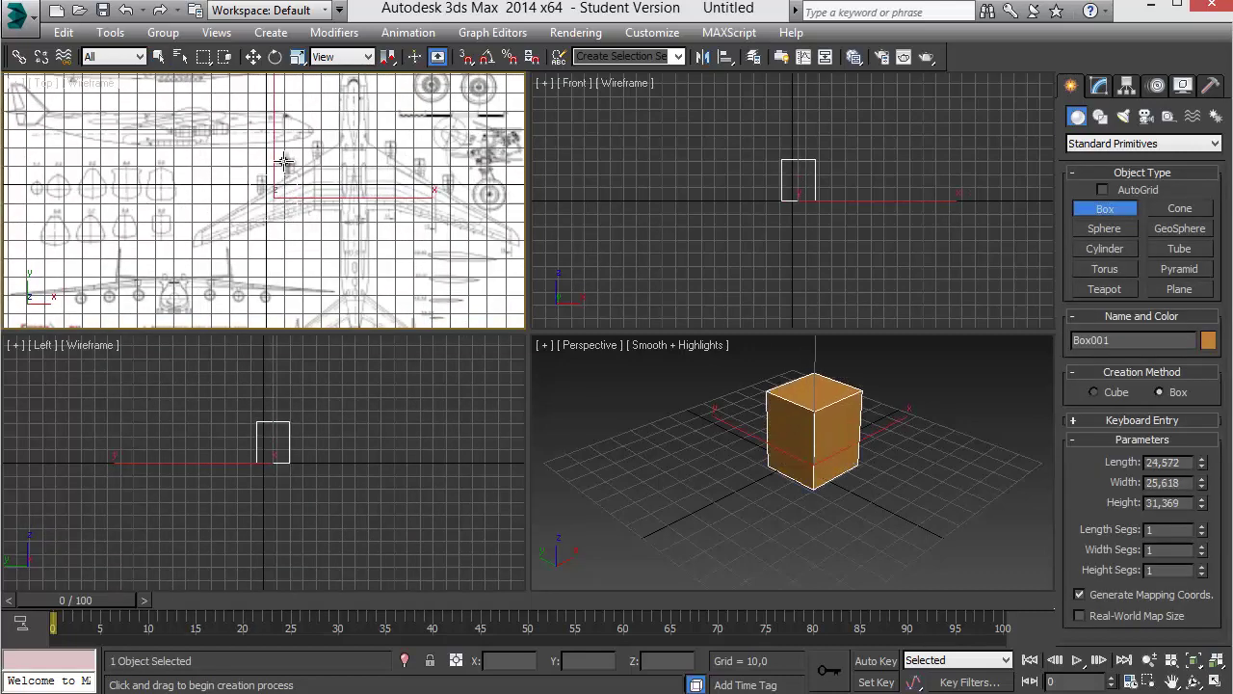
click(303, 204)
key(F3)
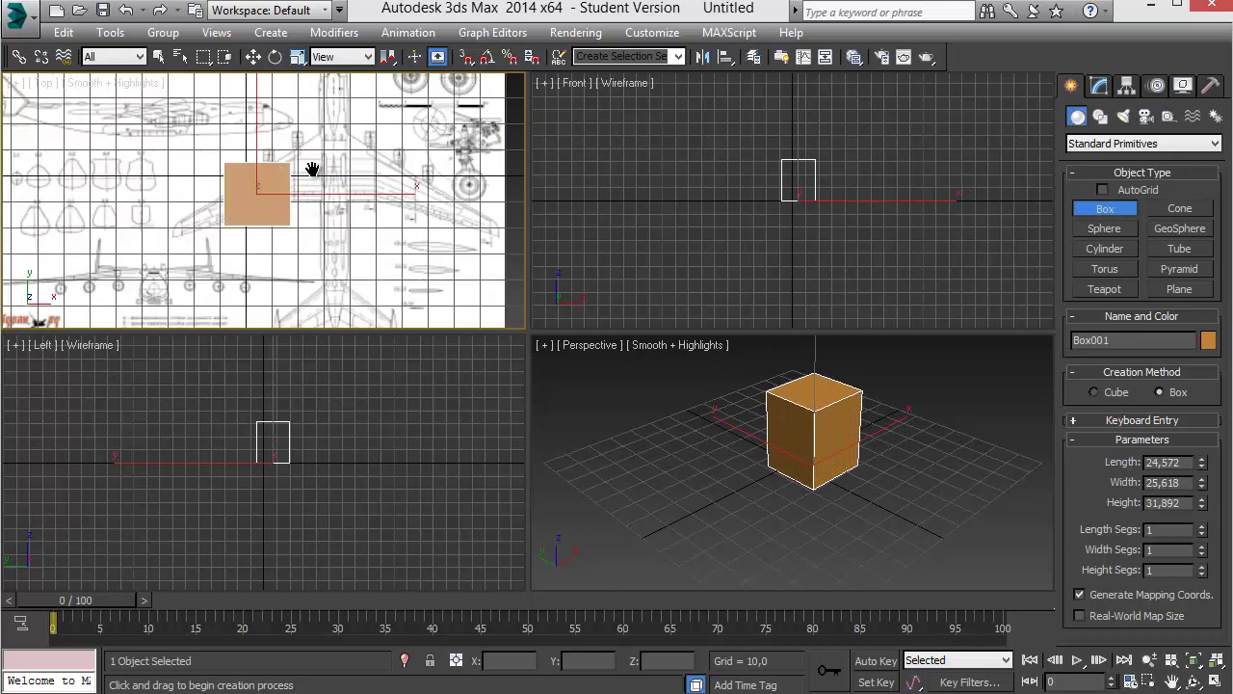
- Pan and zoom the shaded Top view to recenter on the box
mouse_move(312, 170)
middle_down()
mouse_move(369, 190)
mouse_move(306, 212)
middle_up()
scroll(320, 200, up, 4)
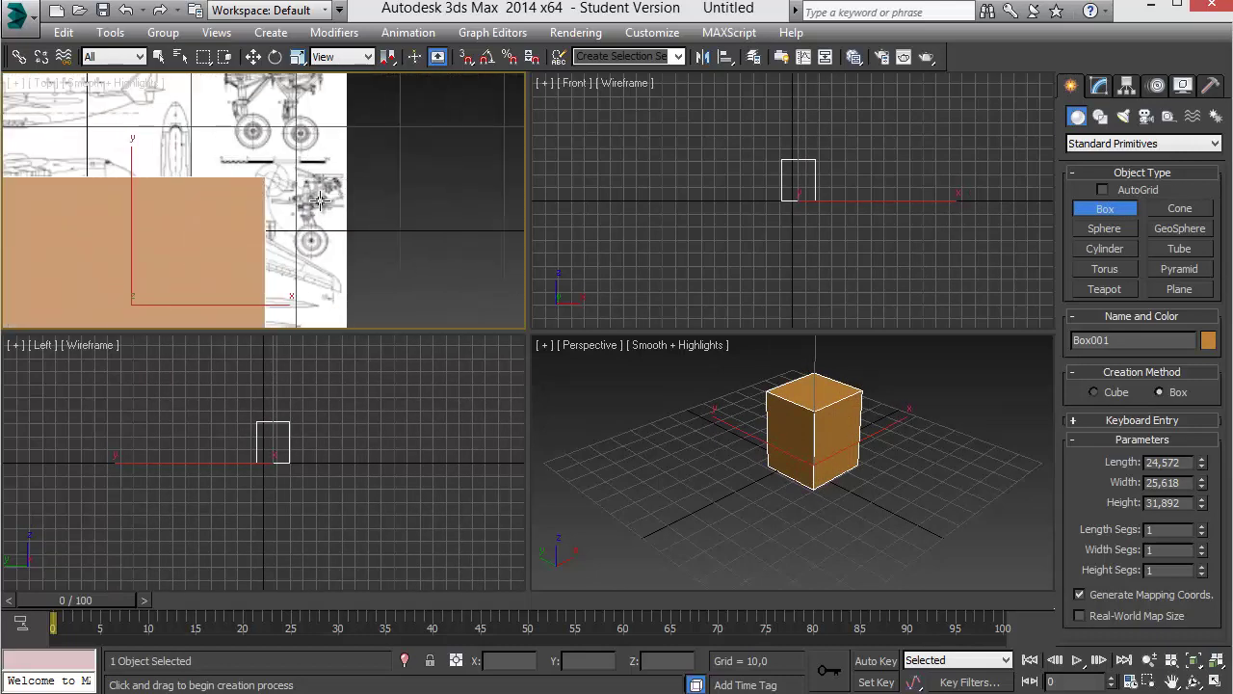
scroll(319, 203, down, 5)
scroll(319, 205, up, 5)
scroll(318, 208, down, 2)
scroll(323, 198, down, 3)
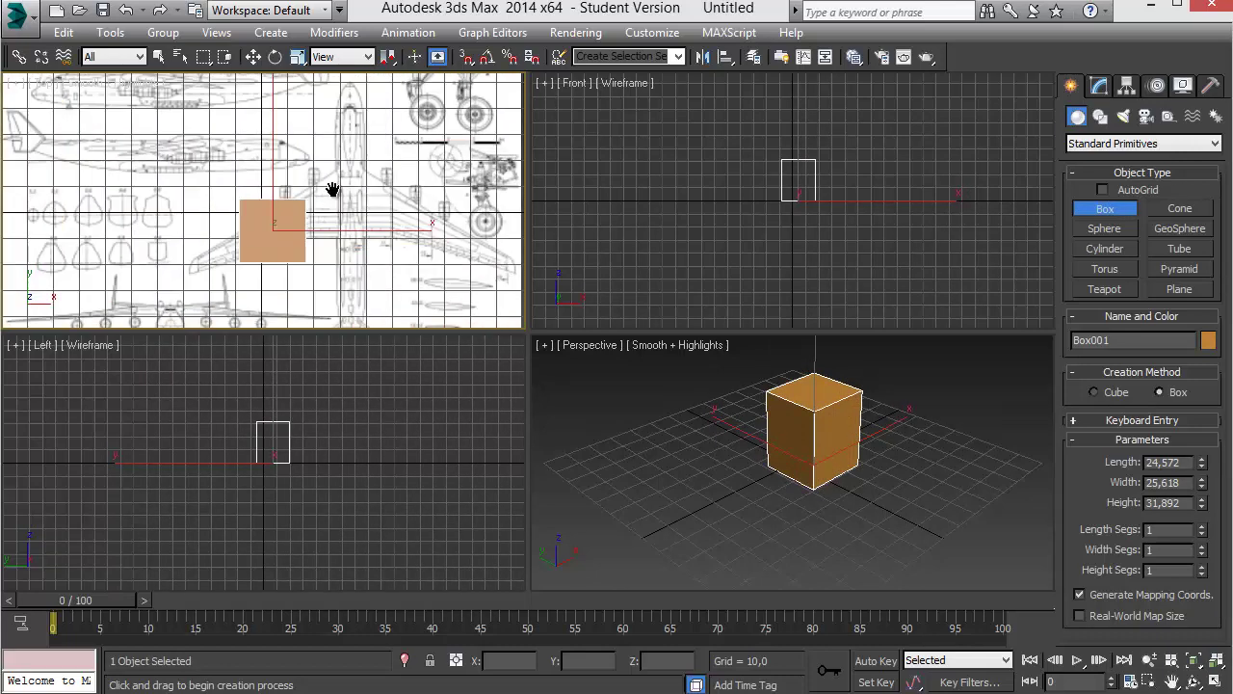
scroll(343, 184, up, 3)
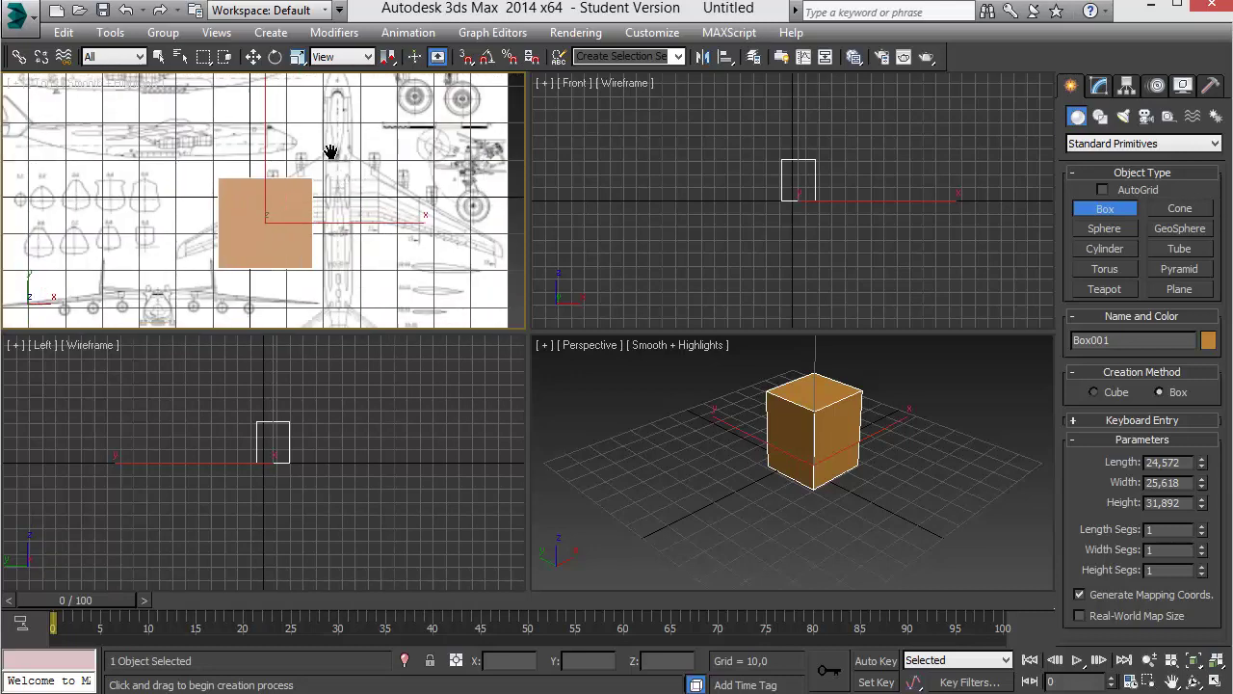
scroll(322, 186, up, 2)
mouse_move(322, 186)
middle_down()
mouse_move(385, 156)
mouse_move(347, 186)
middle_up()
scroll(377, 178, down, 2)
scroll(372, 187, down, 3)
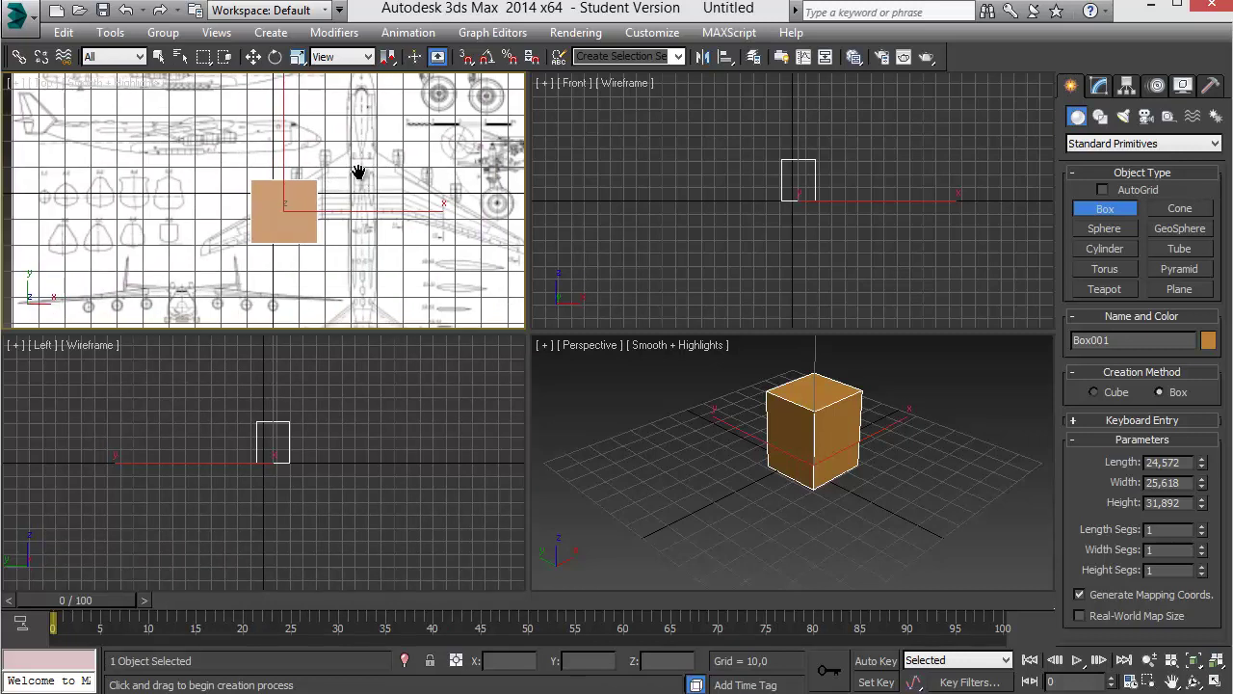
mouse_move(358, 174)
middle_down()
mouse_move(318, 168)
mouse_move(332, 172)
middle_up()
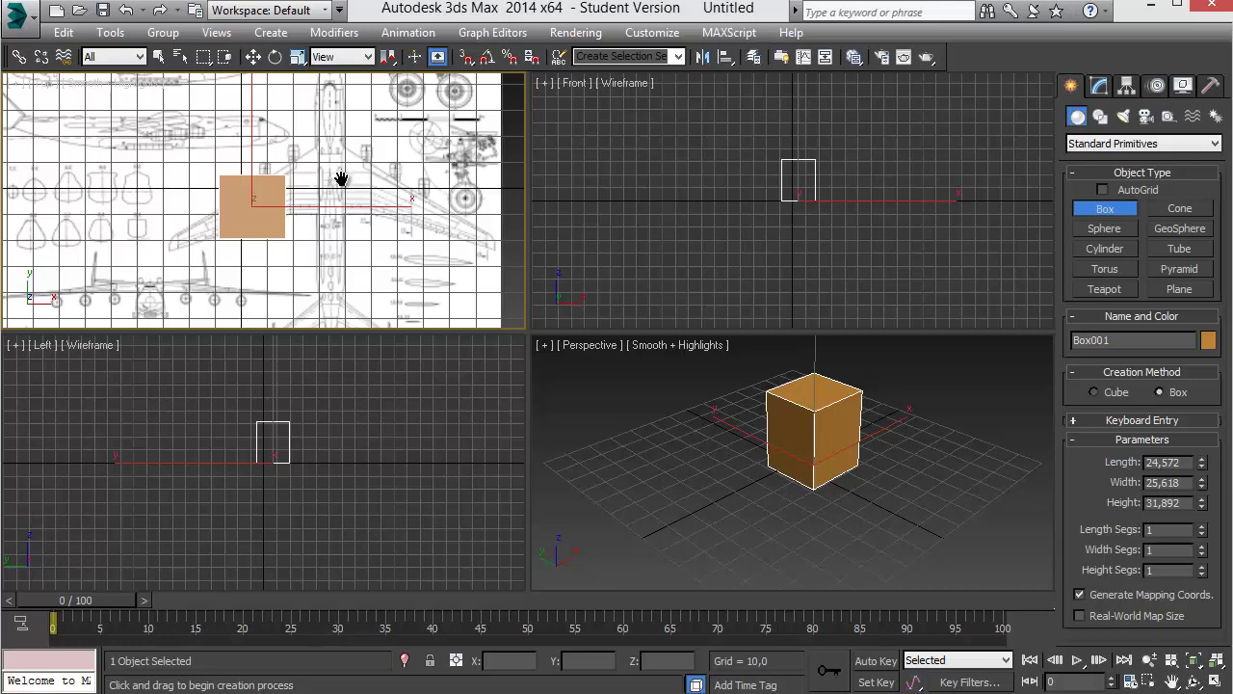
mouse_move(341, 182)
middle_down()
mouse_move(383, 173)
mouse_move(358, 198)
mouse_move(385, 195)
middle_up()
scroll(349, 195, up, 3)
scroll(345, 197, down, 5)
scroll(341, 194, up, 3)
scroll(337, 192, up, 2)
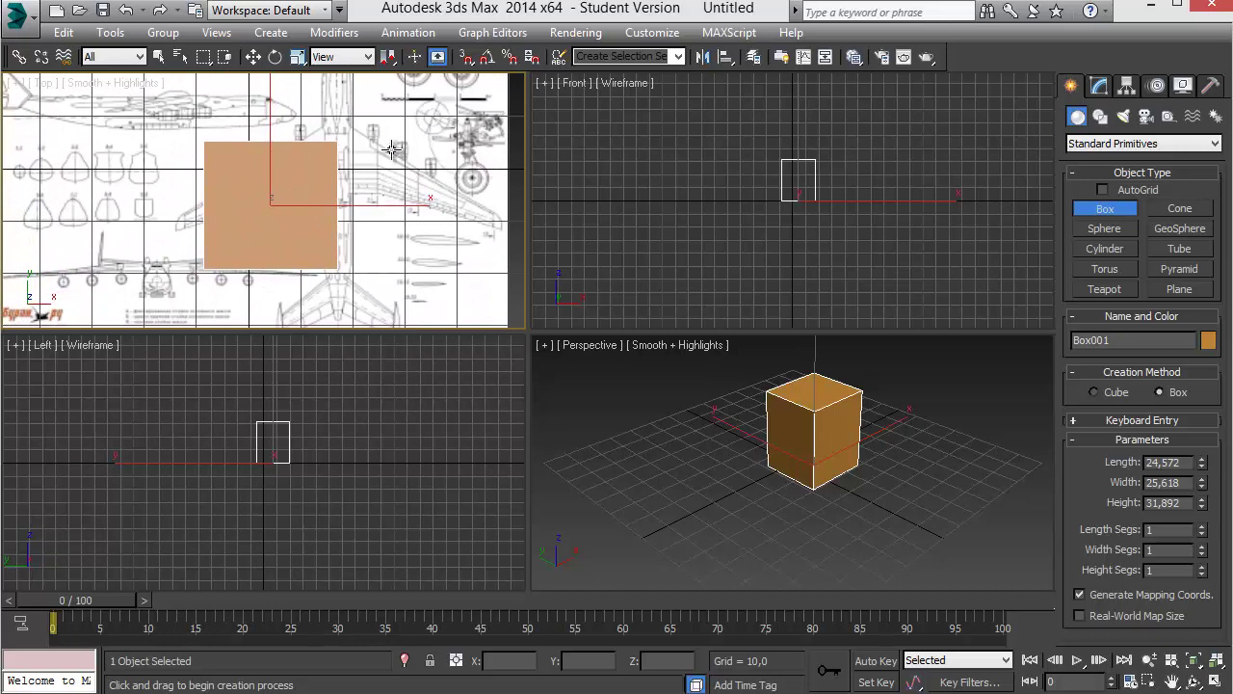
click(682, 372)
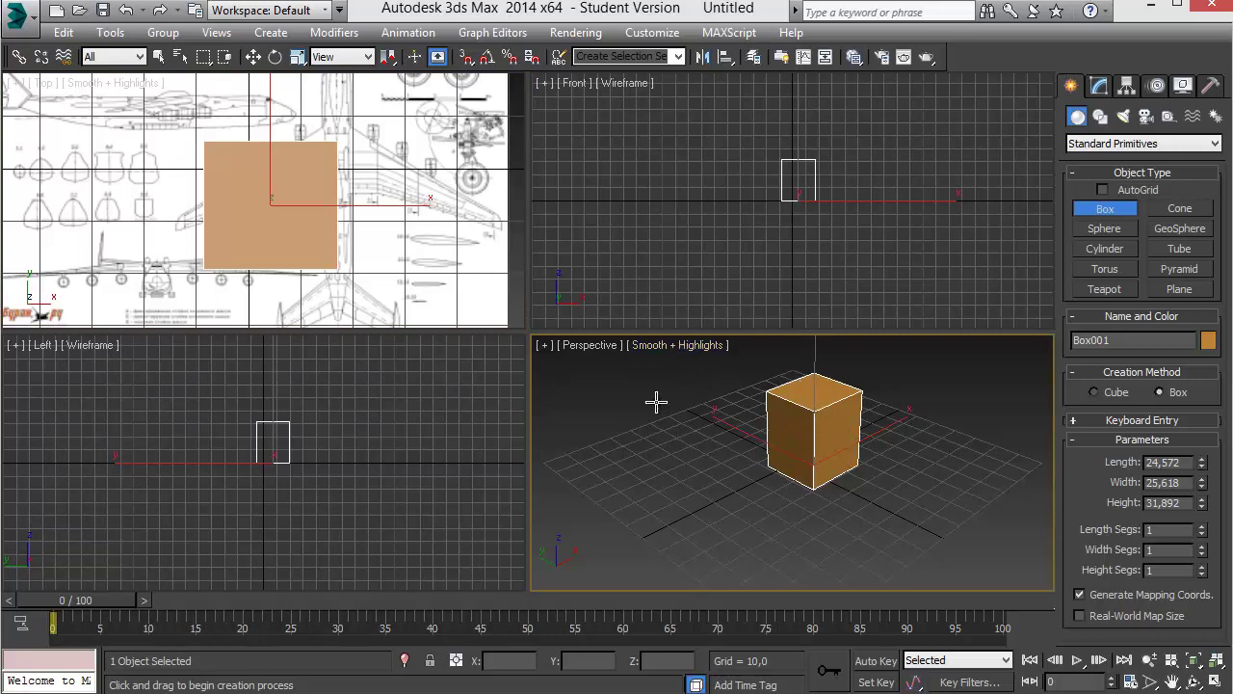
scroll(319, 218, up, 2)
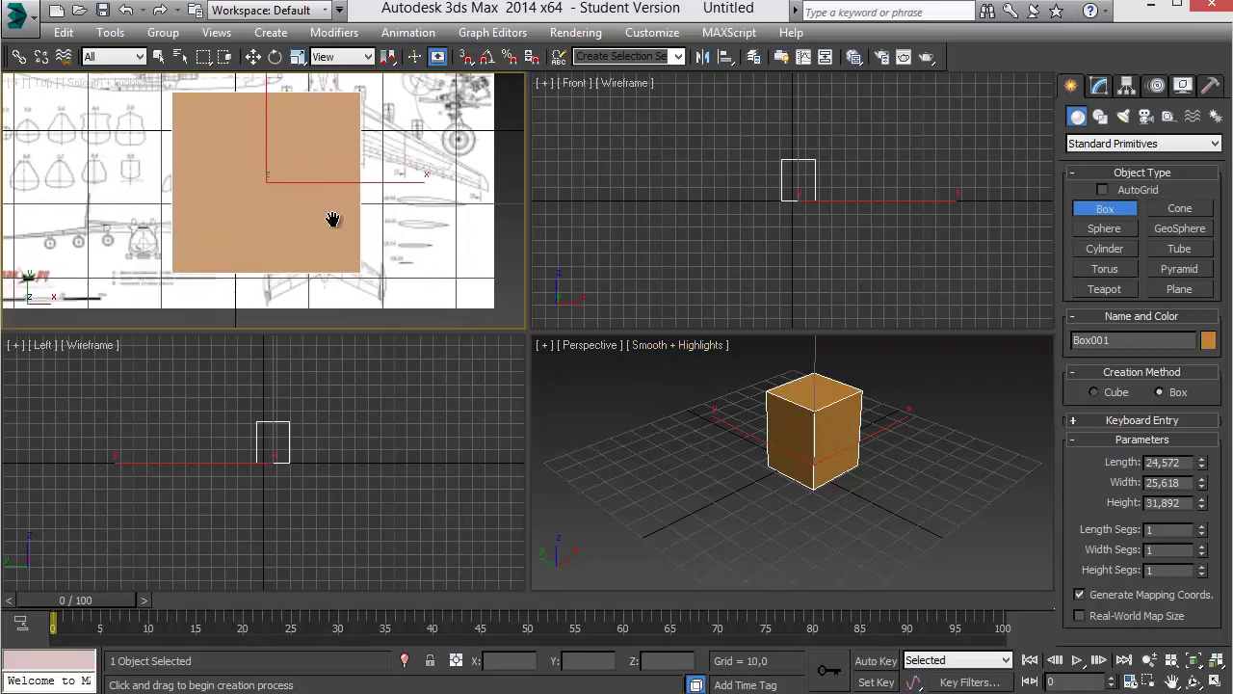
scroll(331, 218, down, 4)
scroll(318, 214, up, 2)
scroll(289, 184, up, 1)
scroll(308, 193, down, 1)
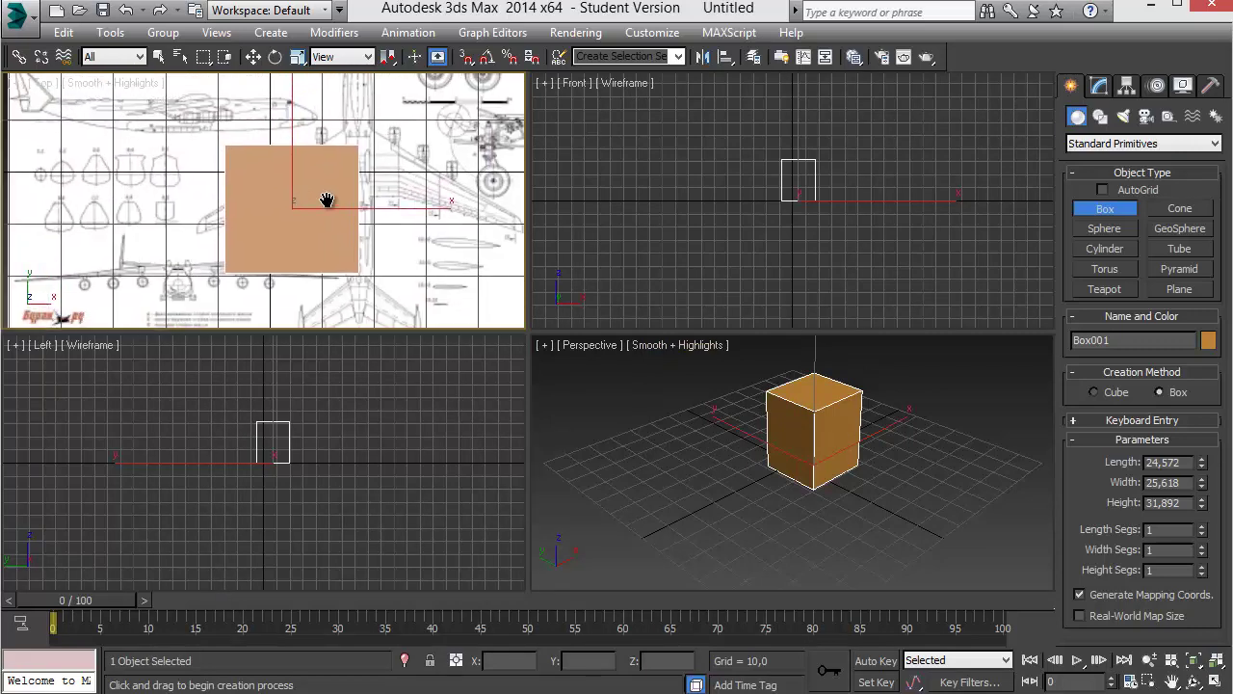
scroll(324, 199, up, 1)
scroll(341, 202, down, 1)
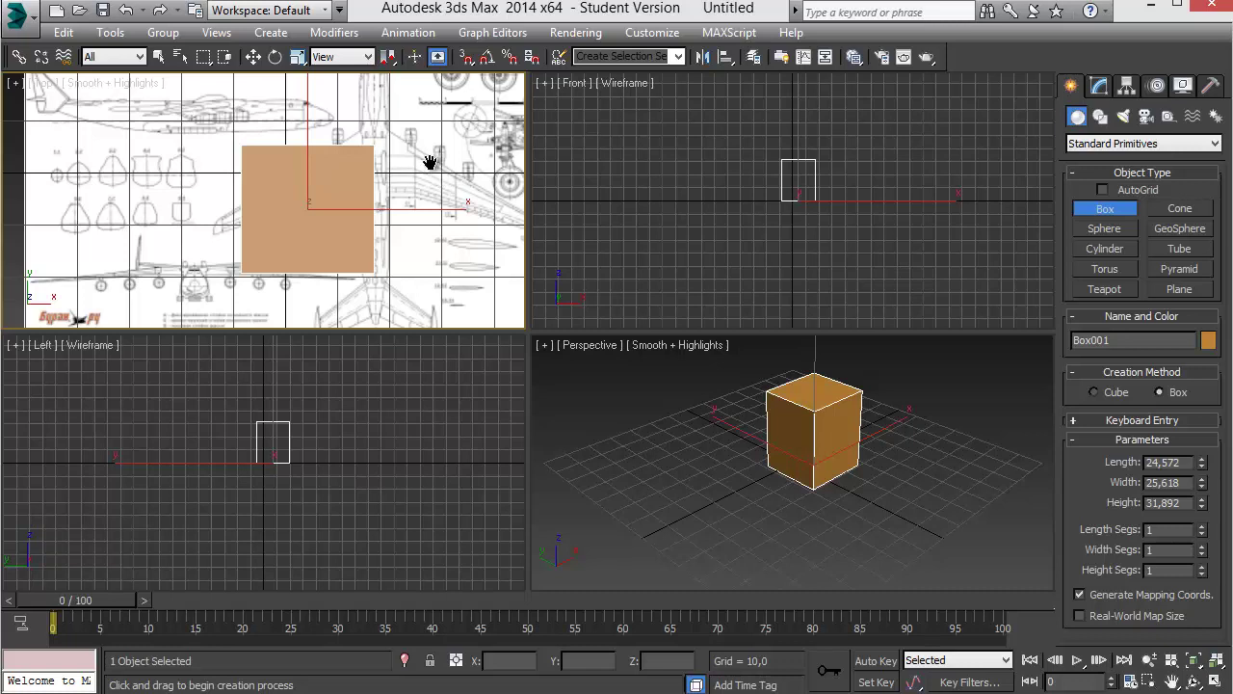
middle_drag(434, 167, 416, 162)
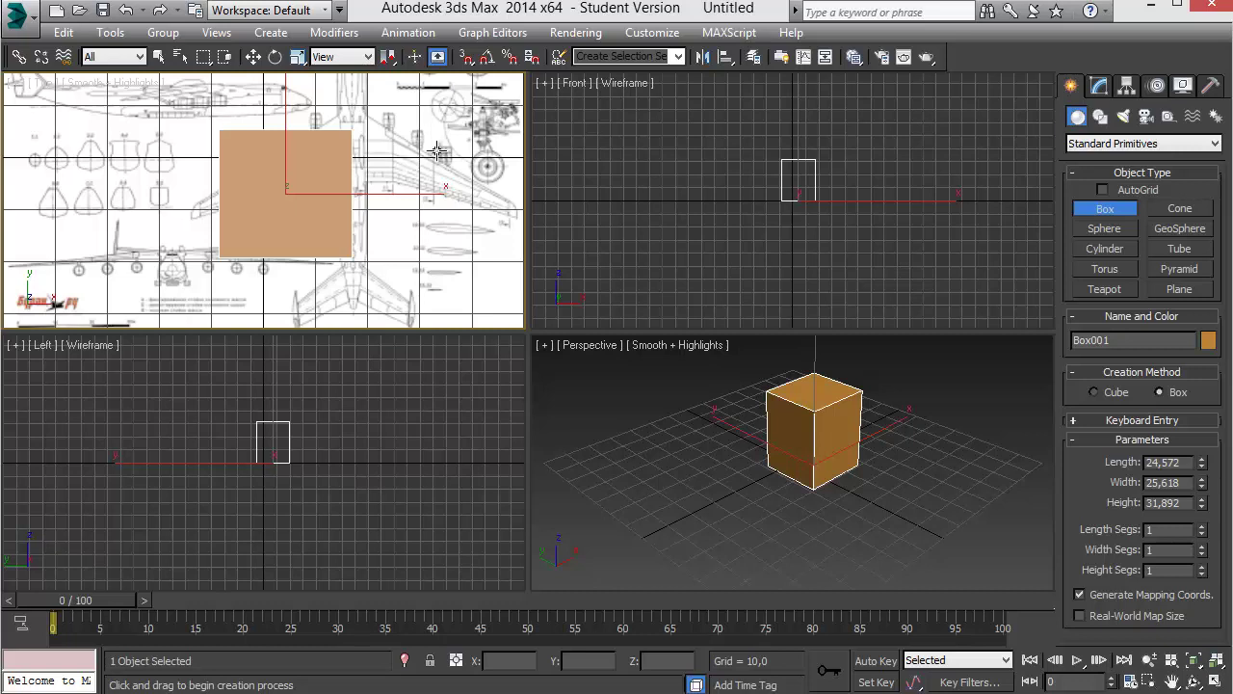
middle_drag(438, 152, 426, 154)
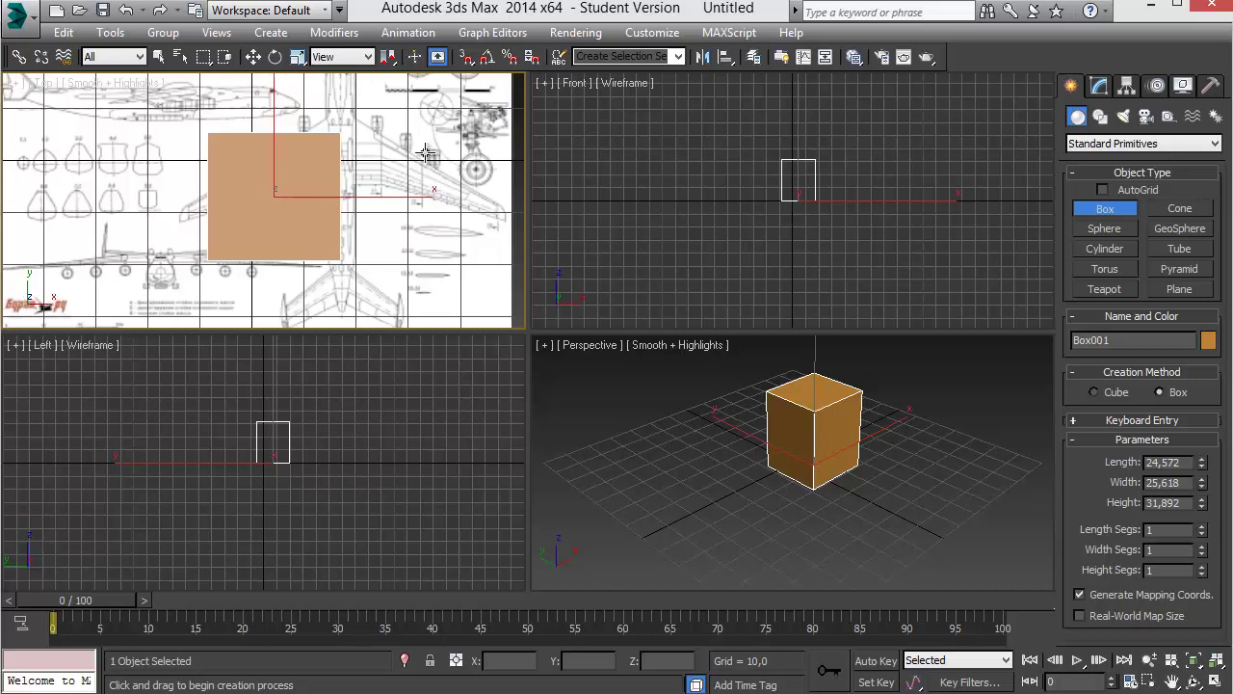
- Go to the Viewports preferences and bring up the display driver setup
click(653, 32)
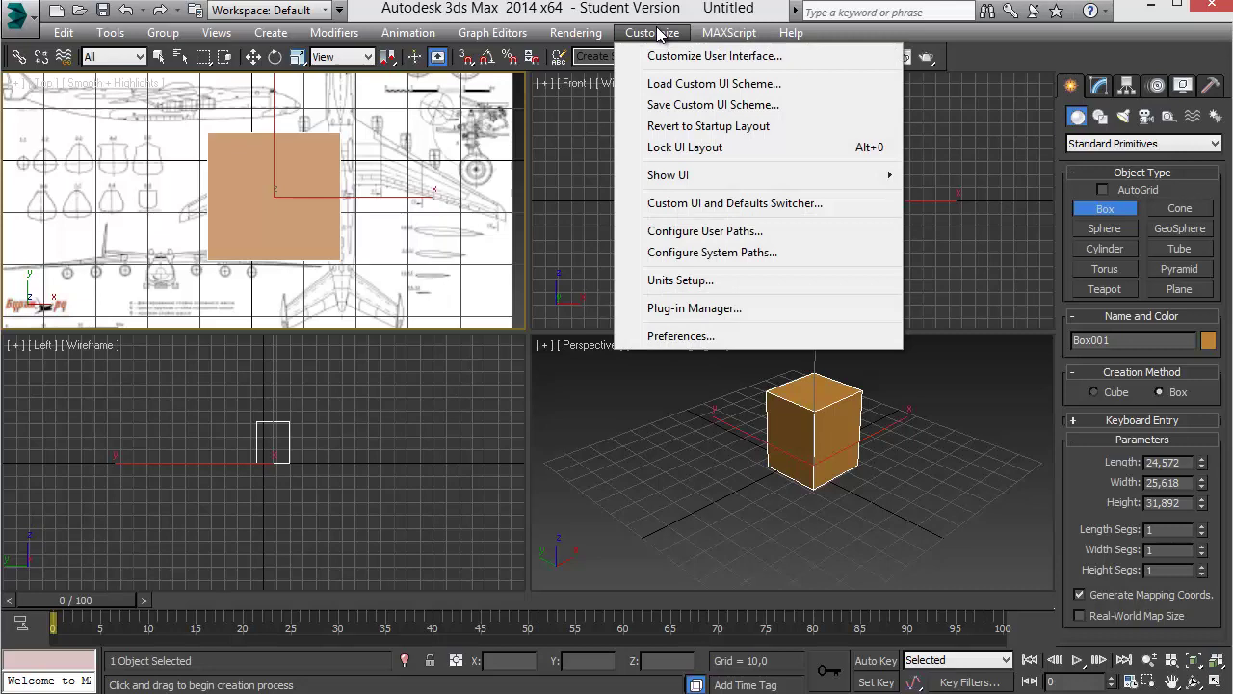
click(702, 337)
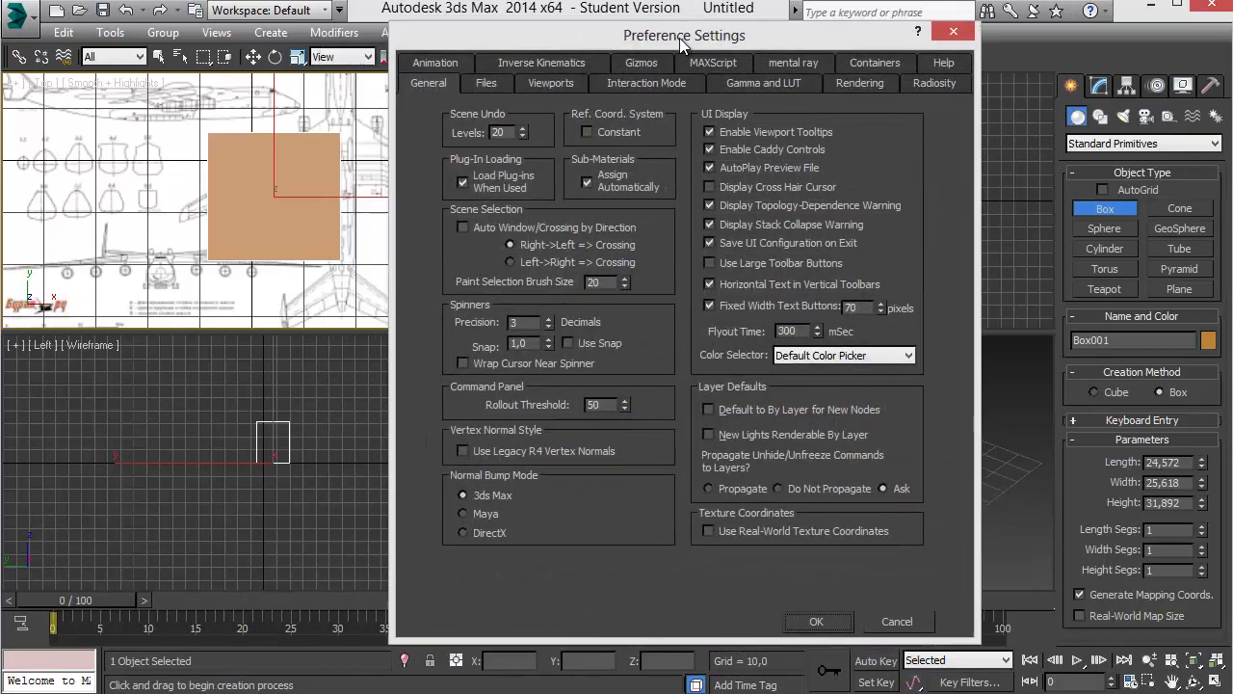
drag(679, 38, 683, 37)
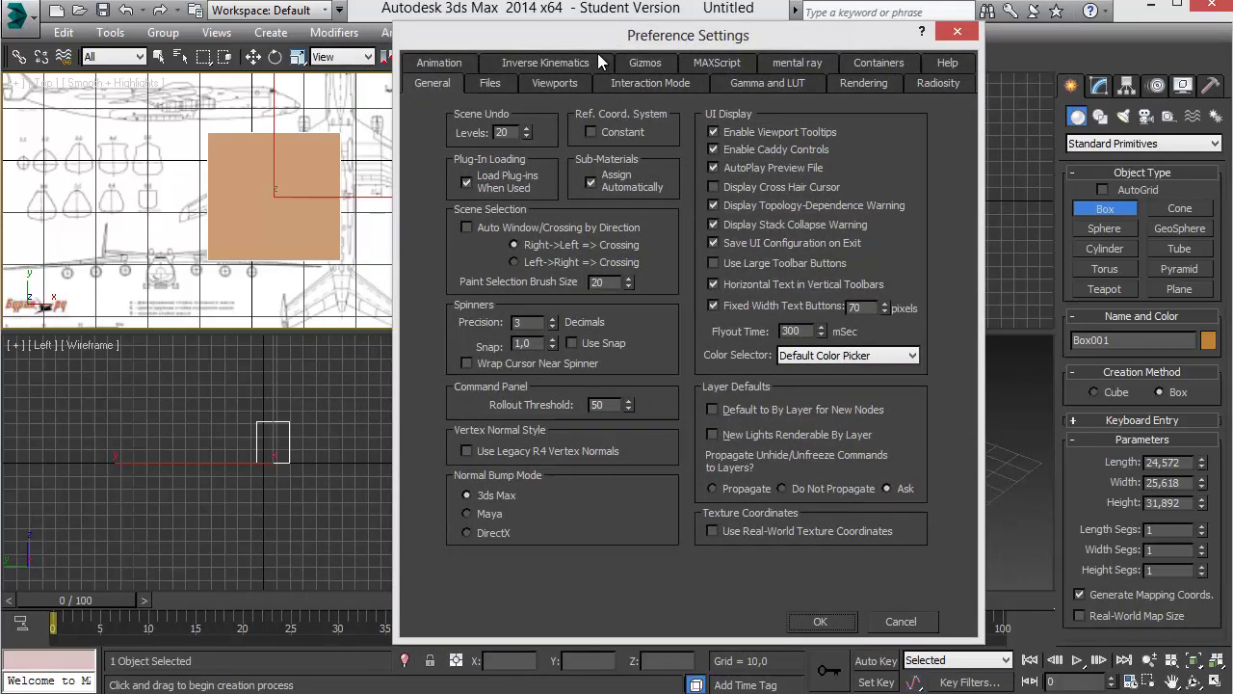
click(563, 84)
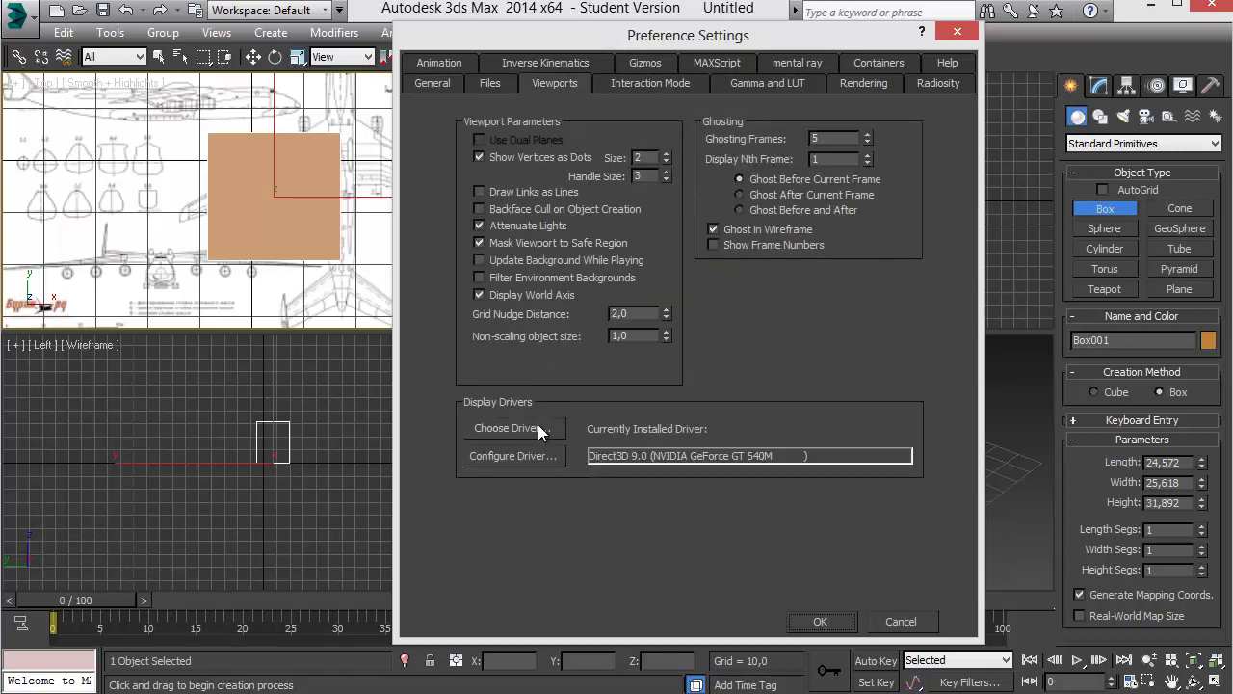
click(516, 426)
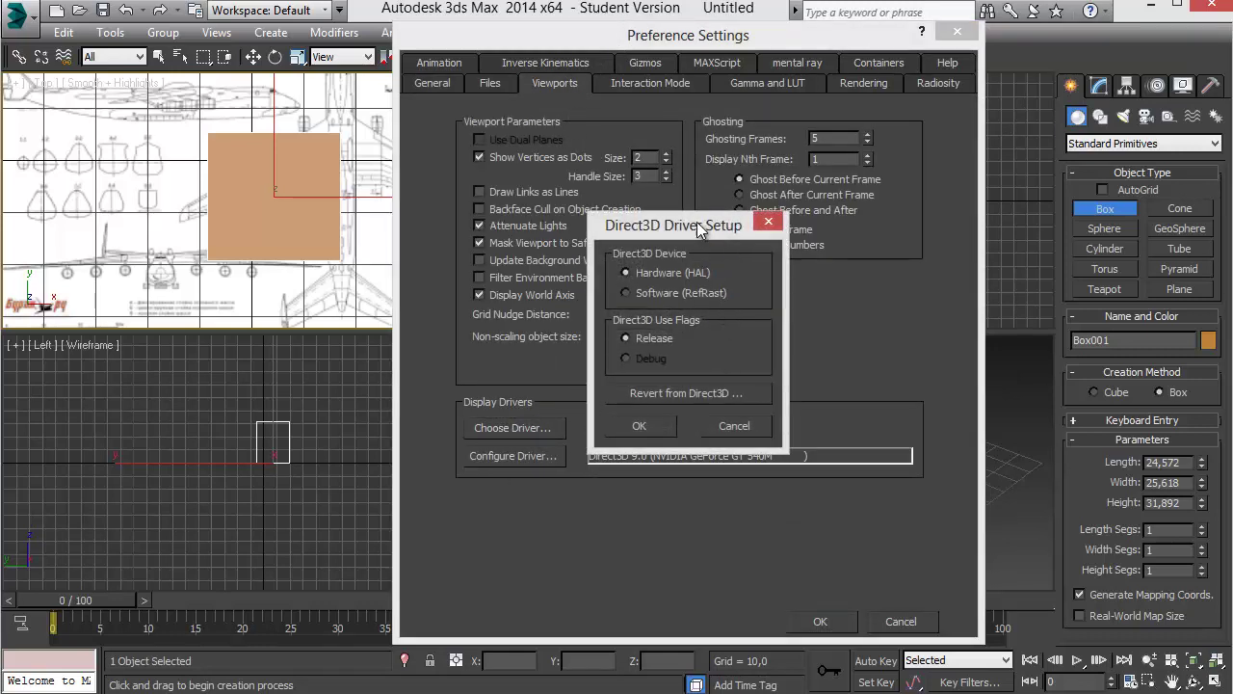
drag(699, 226, 715, 162)
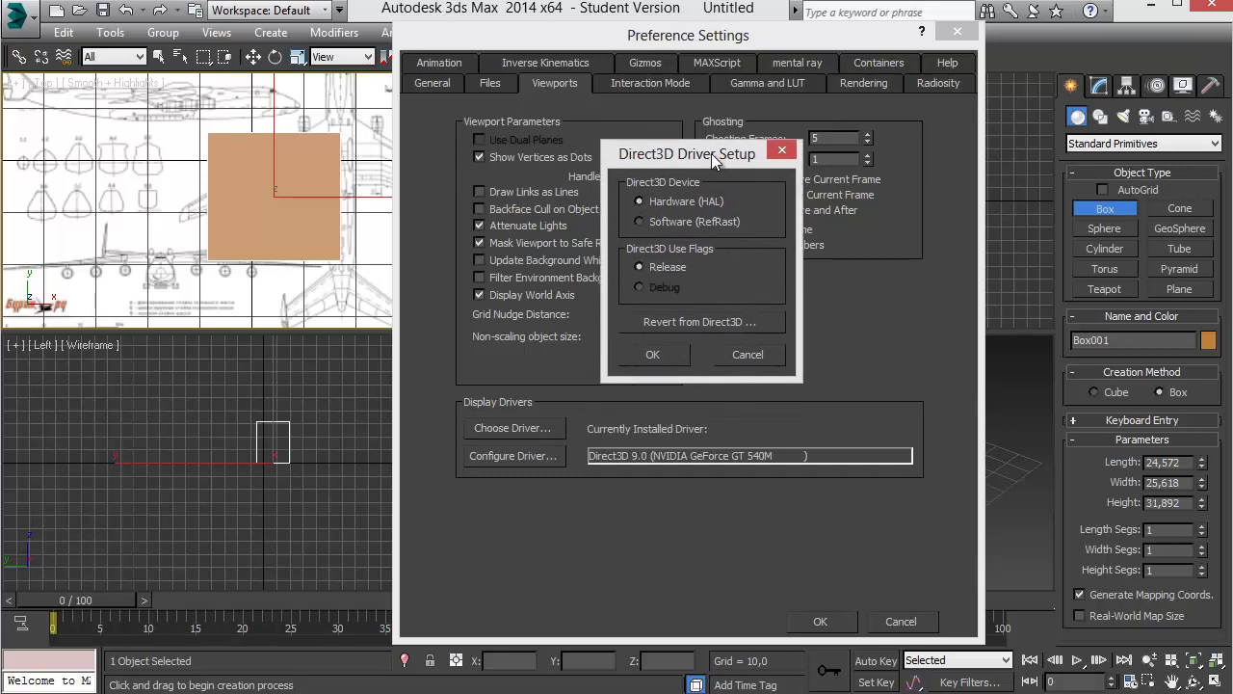
- Select Nitrous Direct3D 11 (Recommended) as the driver and confirm the restart notice and preferences
click(699, 329)
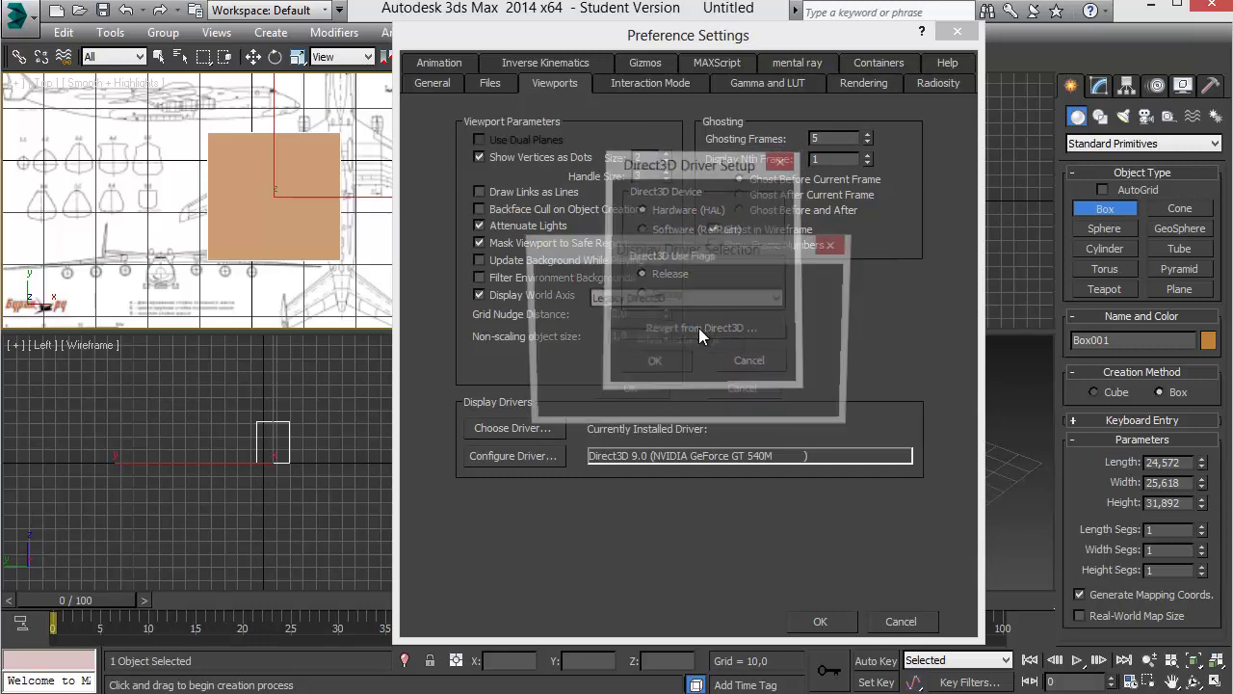
drag(709, 252, 721, 190)
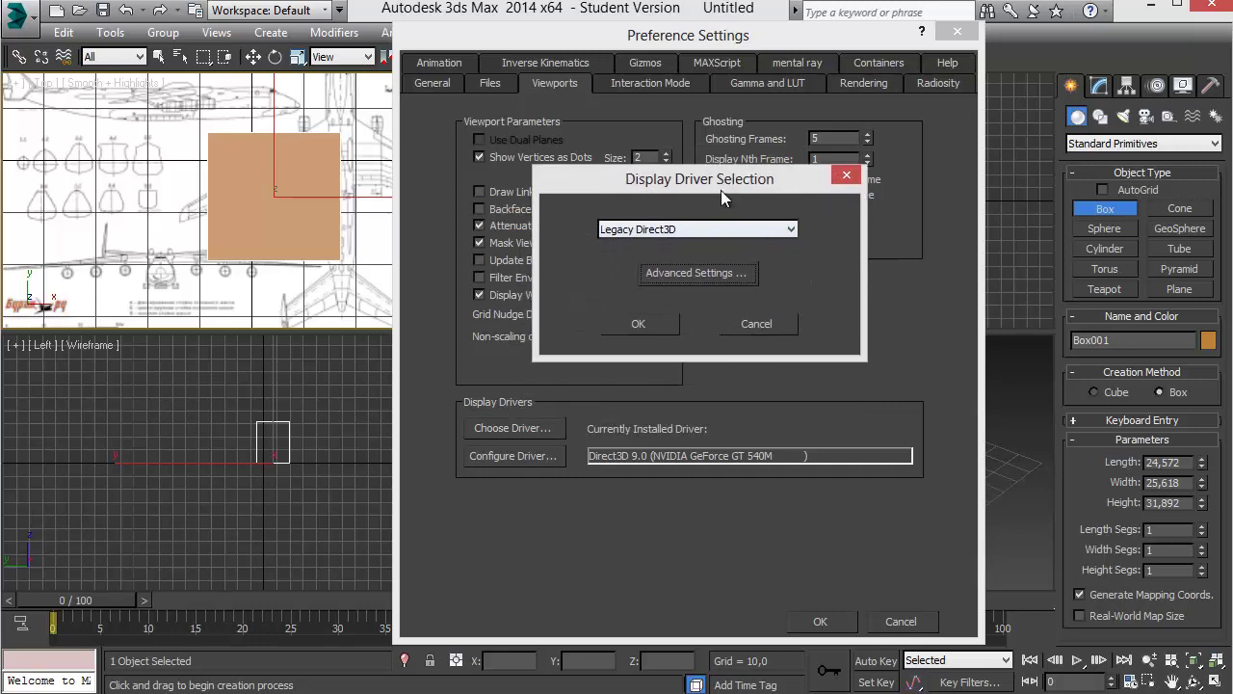
click(701, 231)
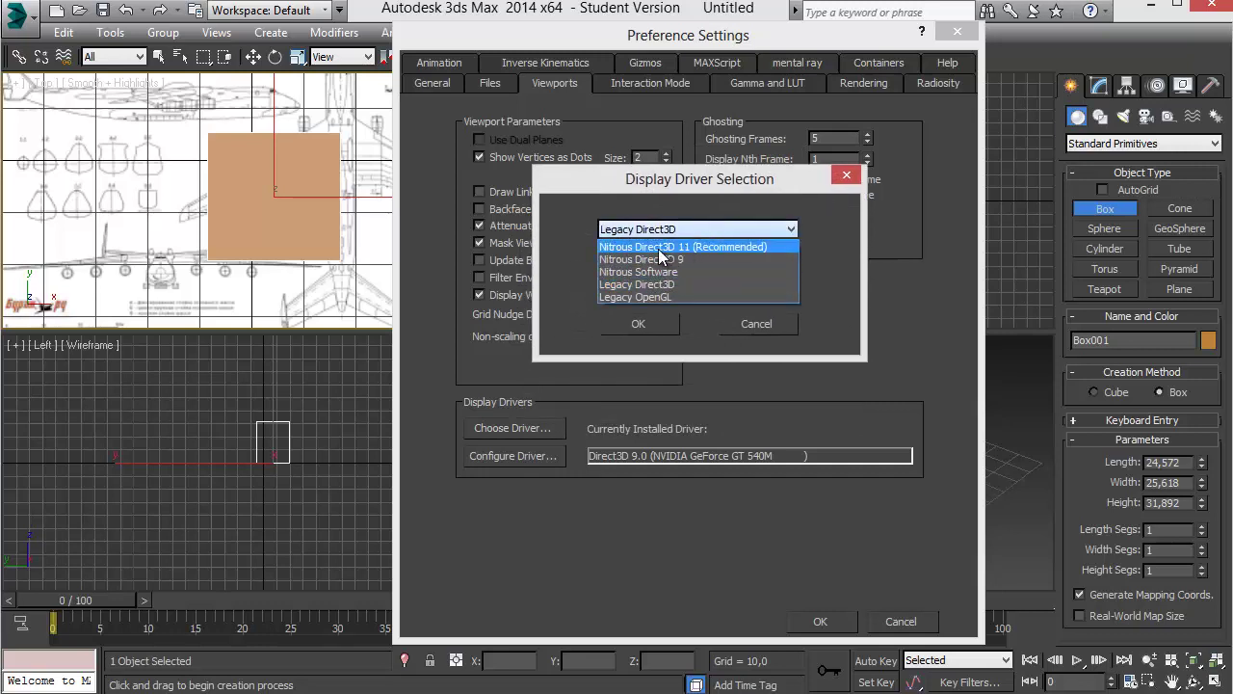
click(672, 247)
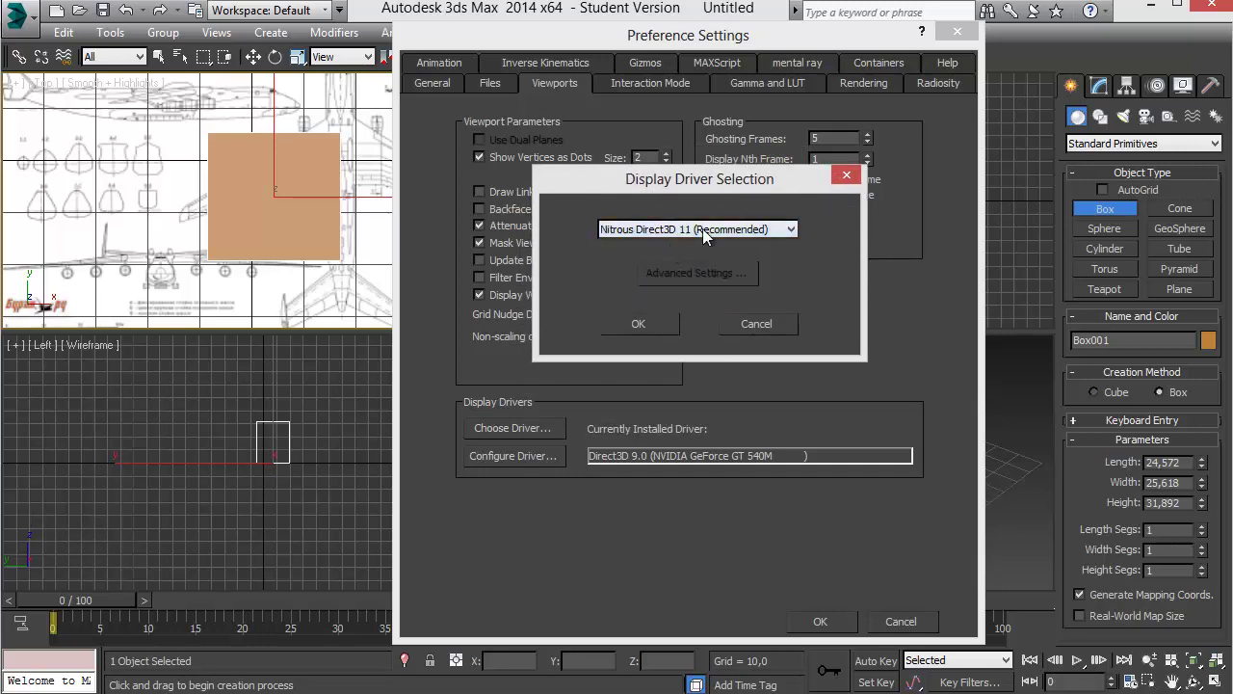
click(641, 324)
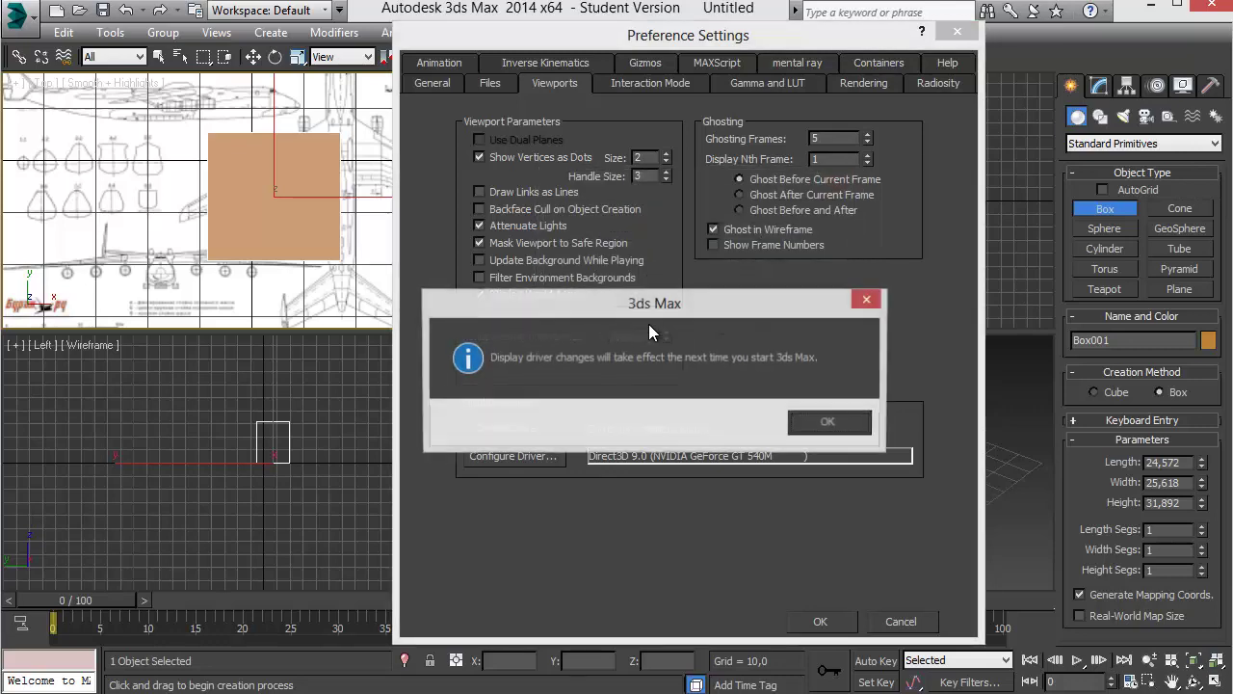
click(827, 420)
click(821, 622)
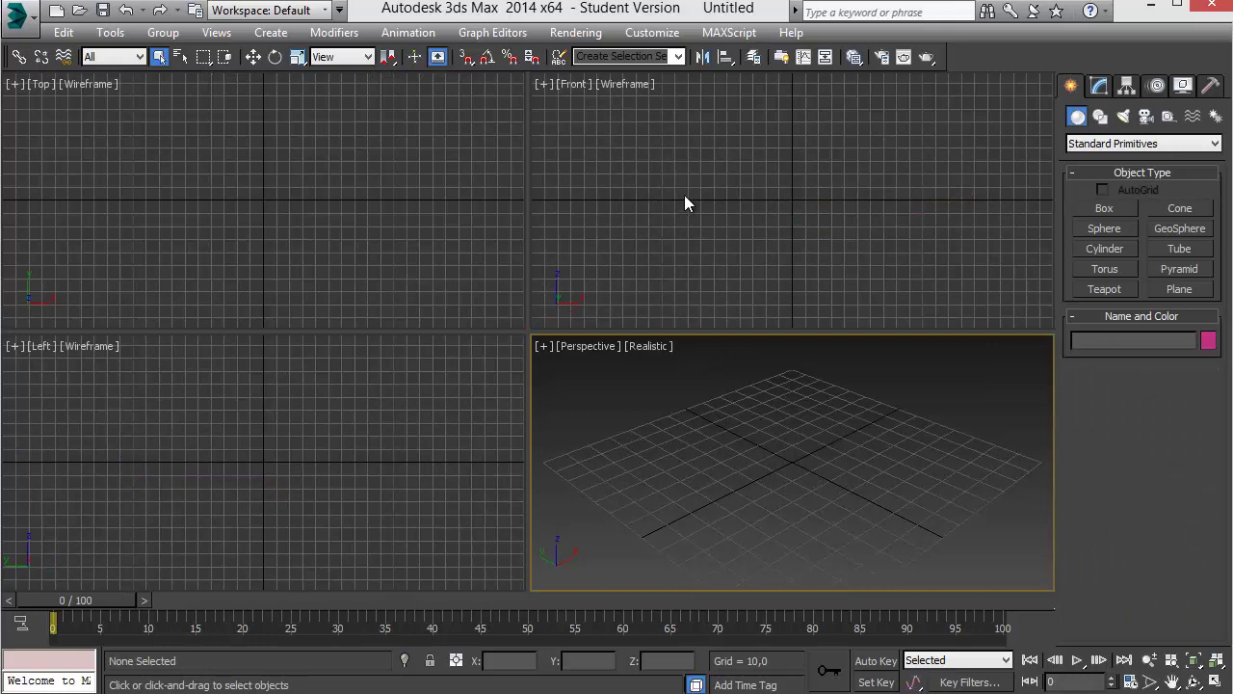
- Confirm Nitrous Direct3D 11.0 is listed as the installed driver in Viewports preferences
click(661, 36)
click(721, 335)
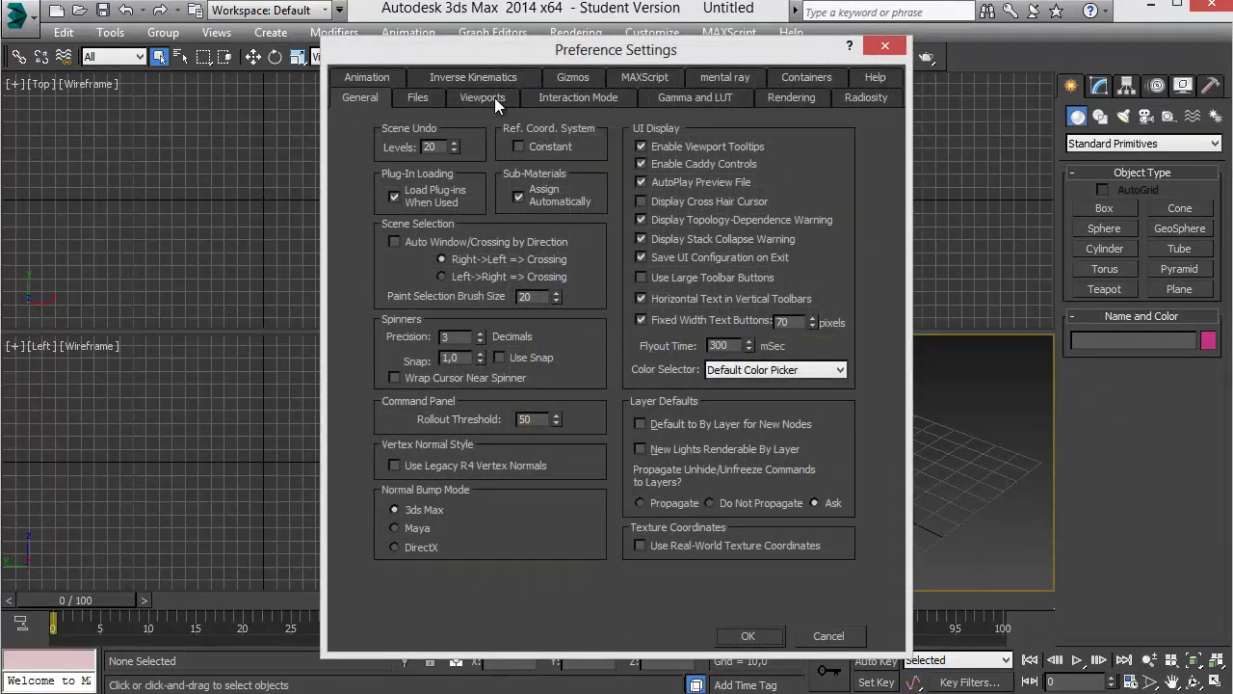
click(494, 98)
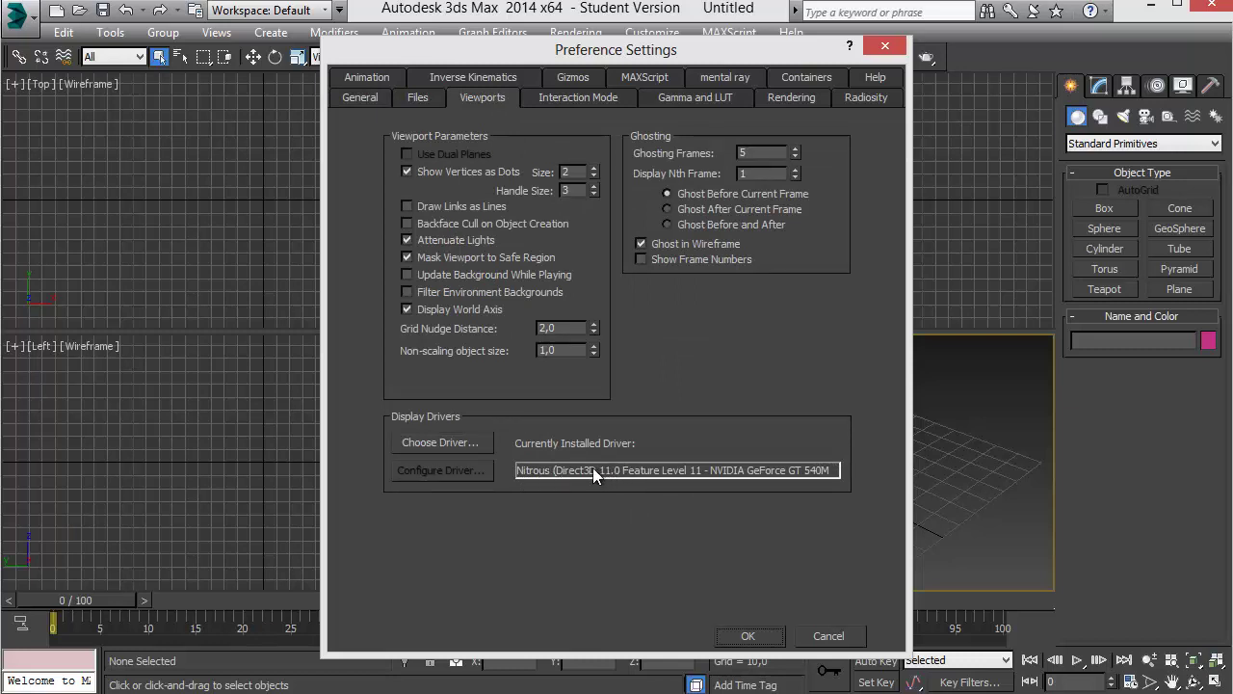
click(885, 49)
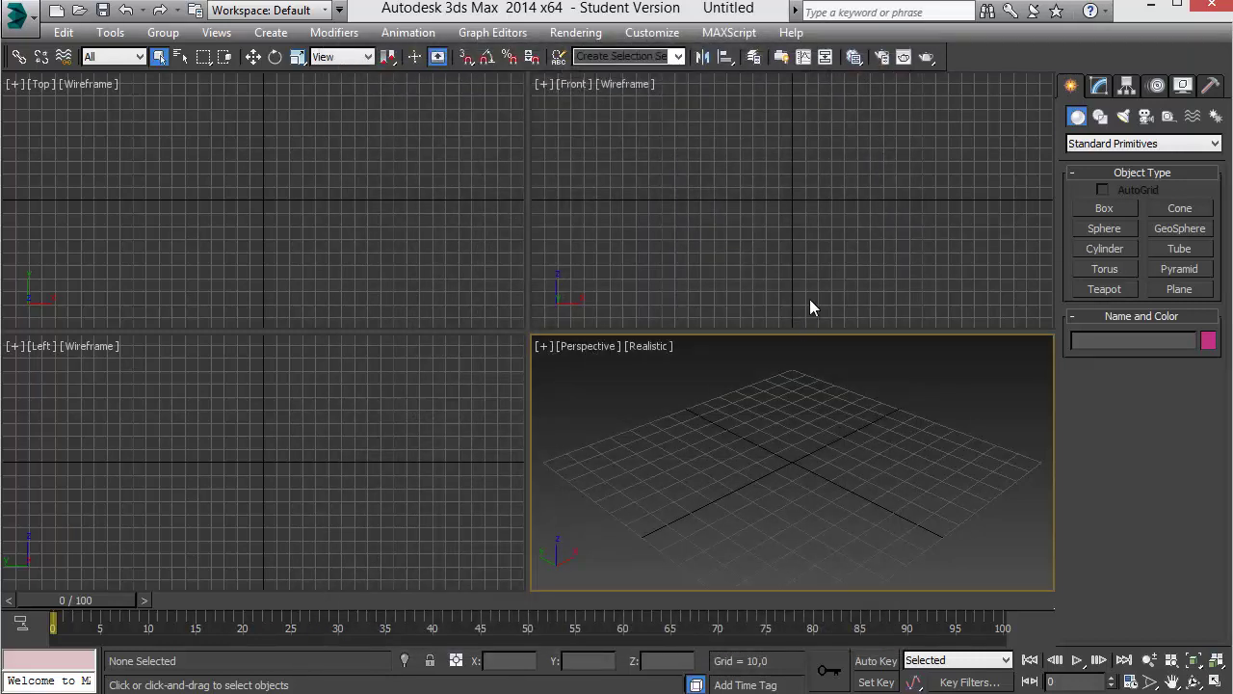
middle_drag(788, 222, 777, 206)
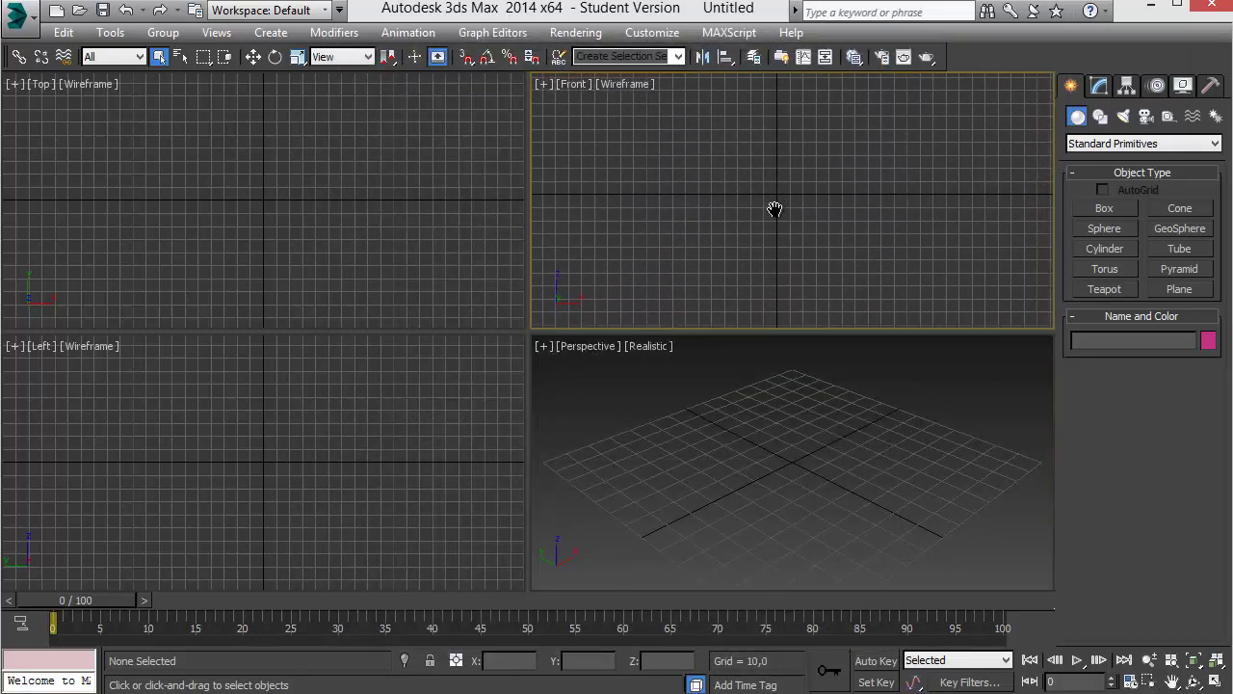
middle_drag(386, 200, 406, 191)
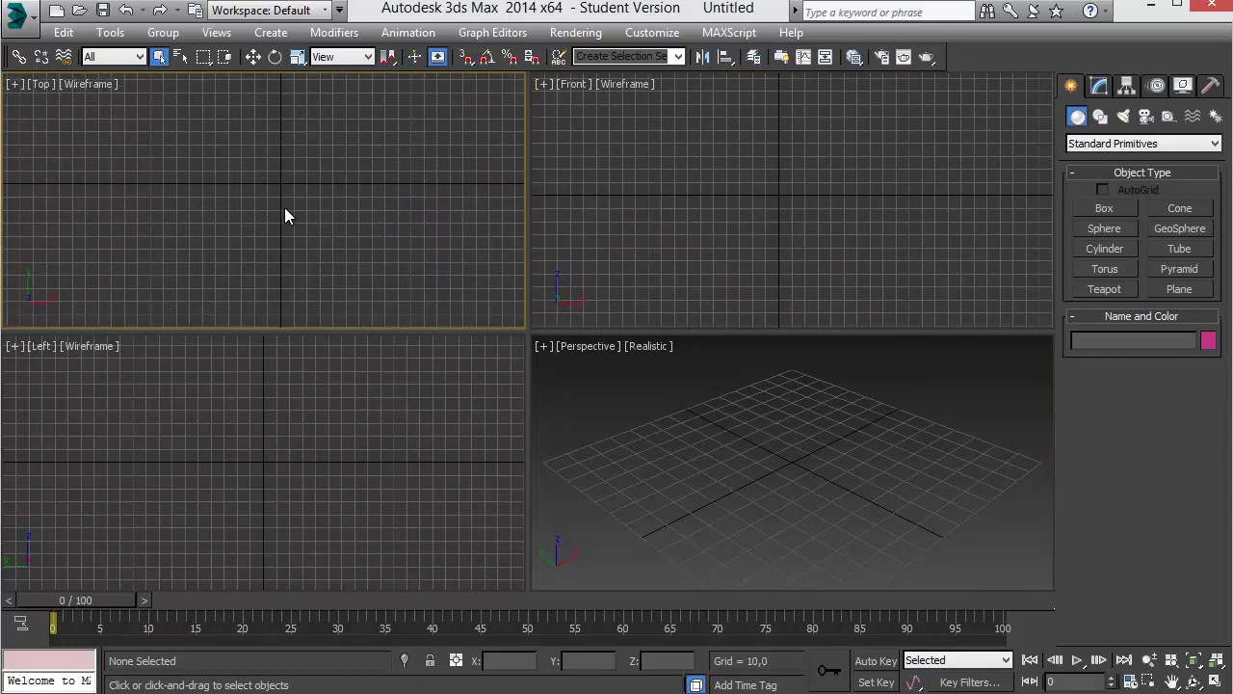
middle_drag(284, 201, 275, 197)
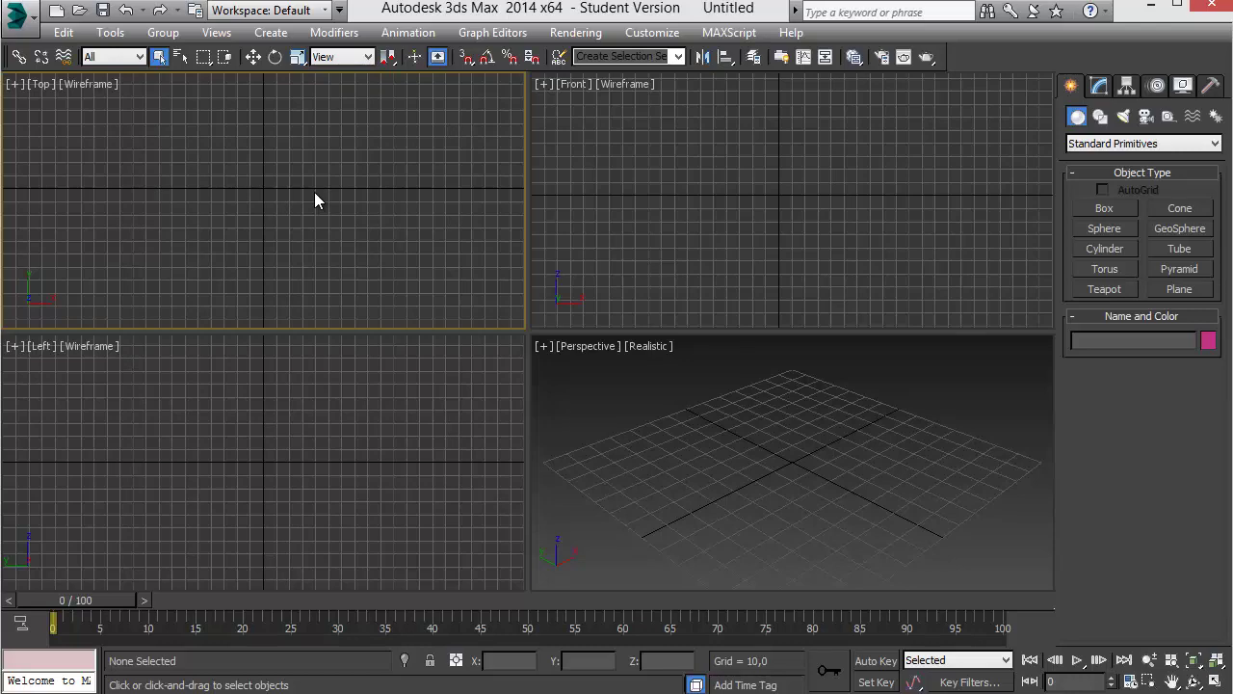
key(alt+Tab)
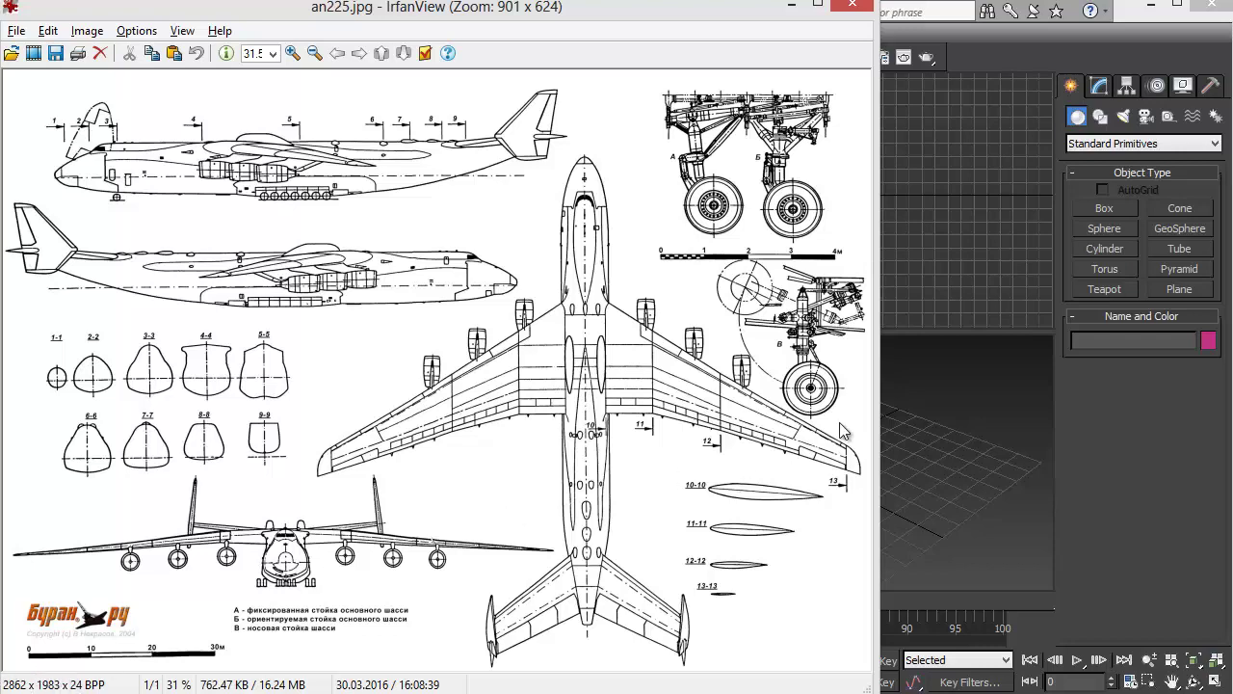
click(939, 382)
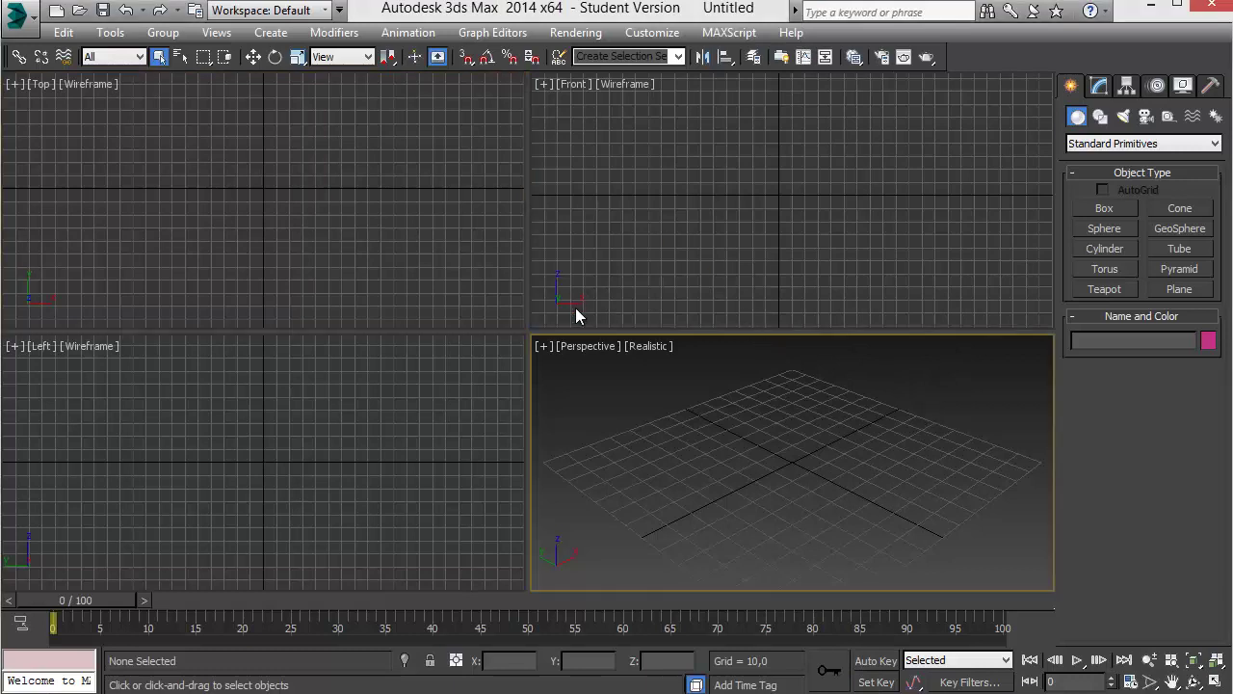
middle_drag(336, 203, 344, 195)
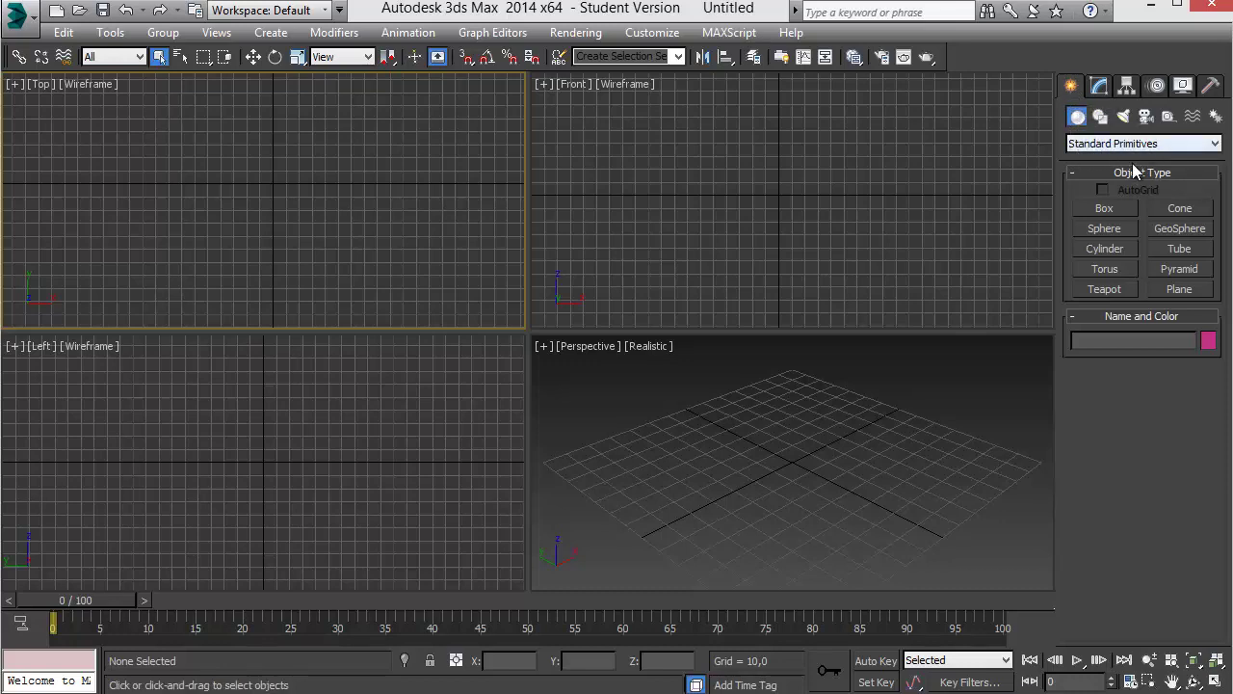
- Draw a plane in the Top viewport and reduce its length and width segments to 1
click(1190, 292)
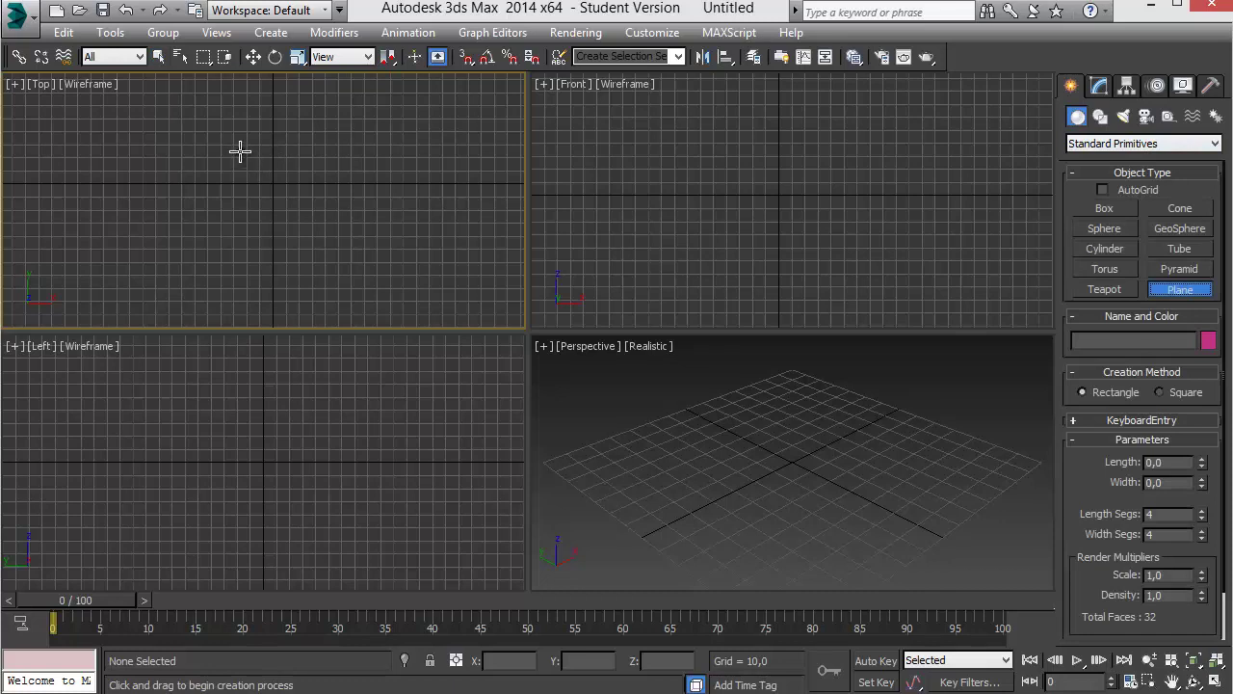
drag(240, 152, 313, 213)
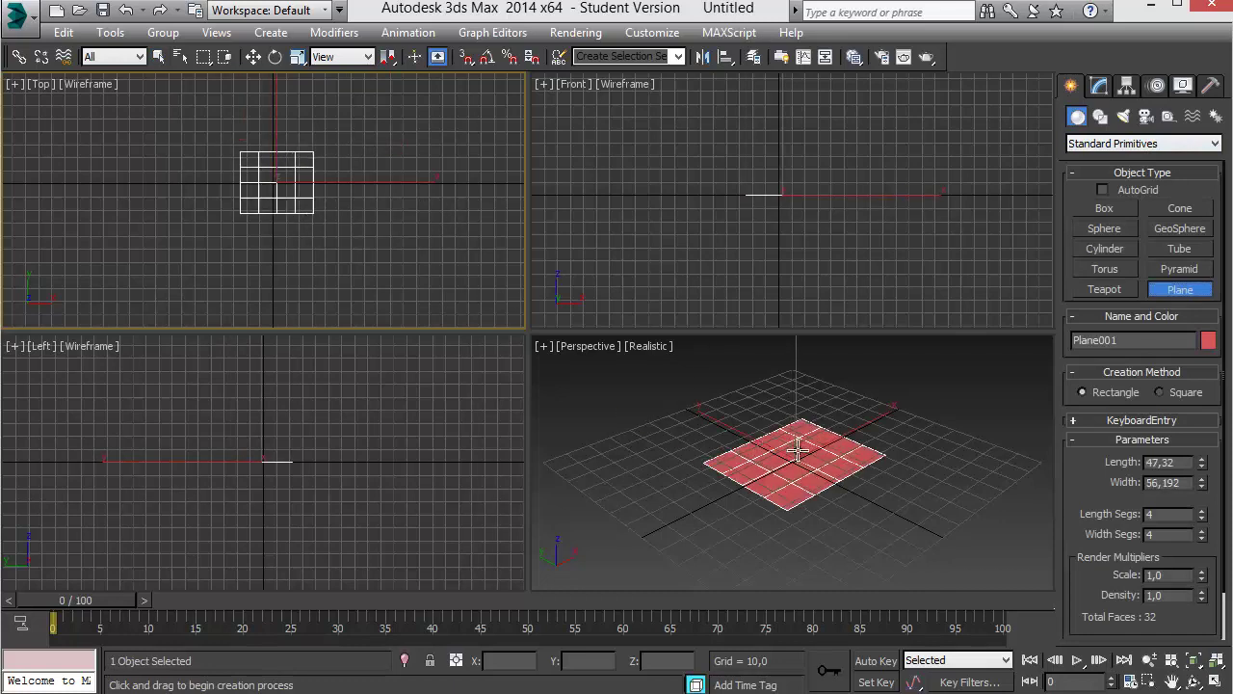
click(1100, 87)
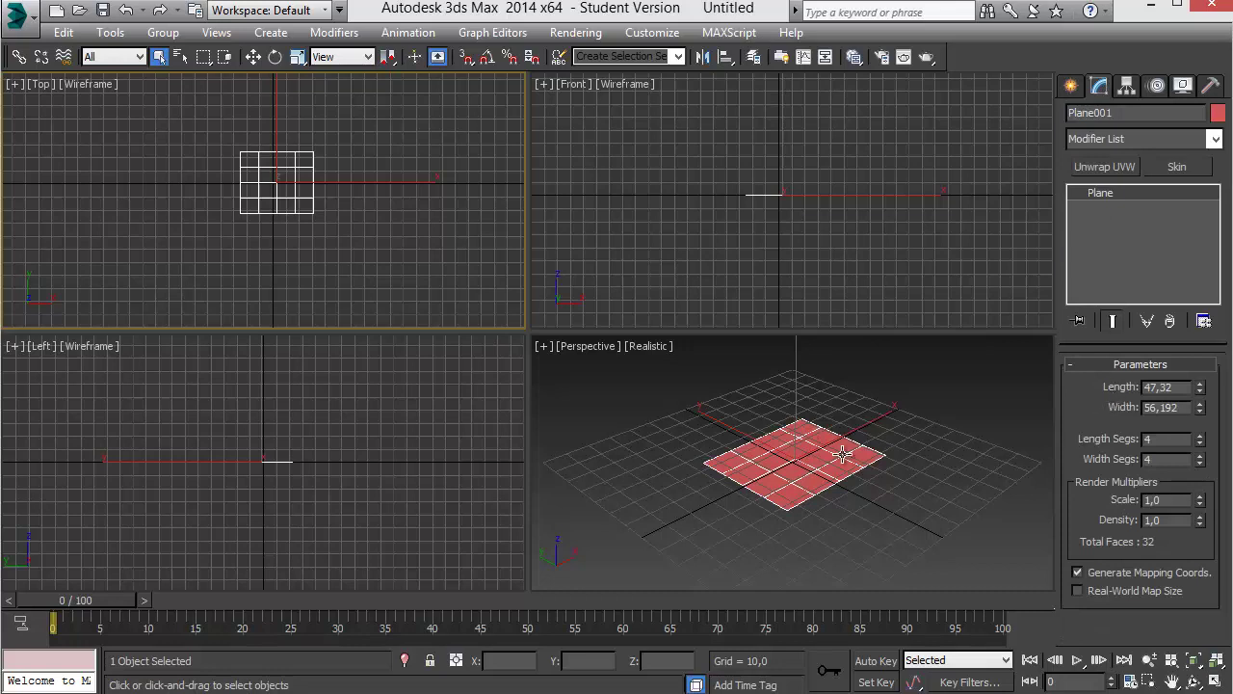
alt+middle_drag(861, 441, 845, 473)
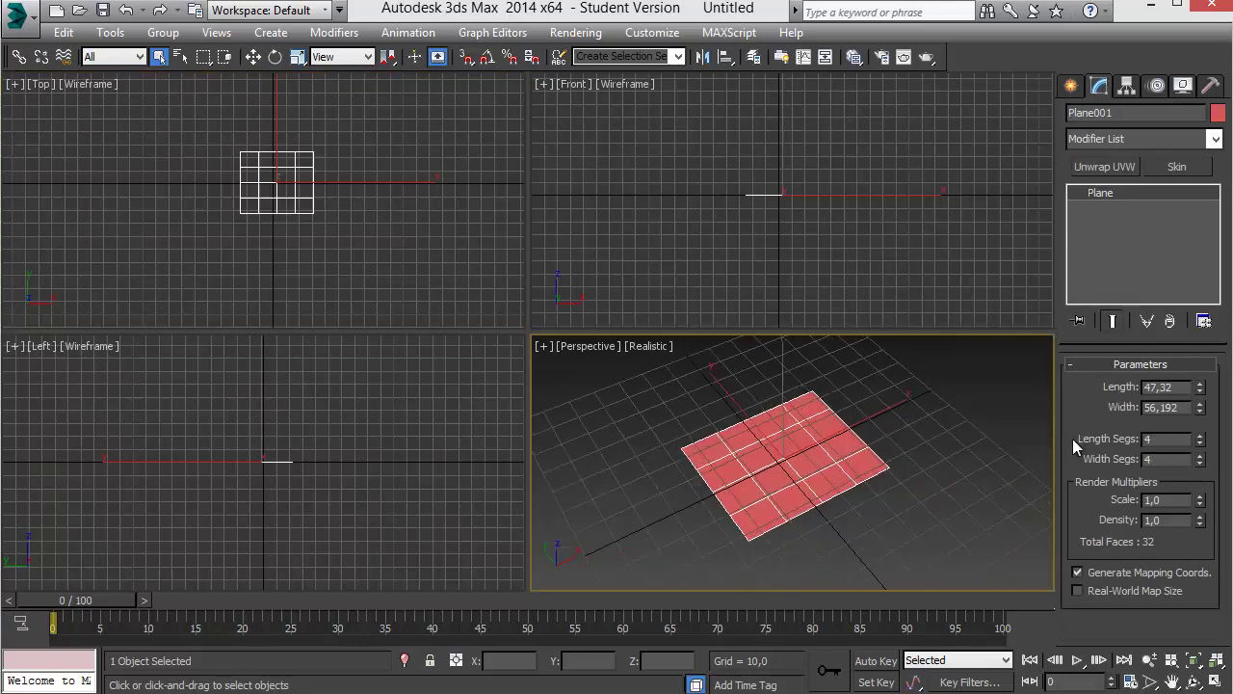
right_click(1199, 438)
right_click(1200, 460)
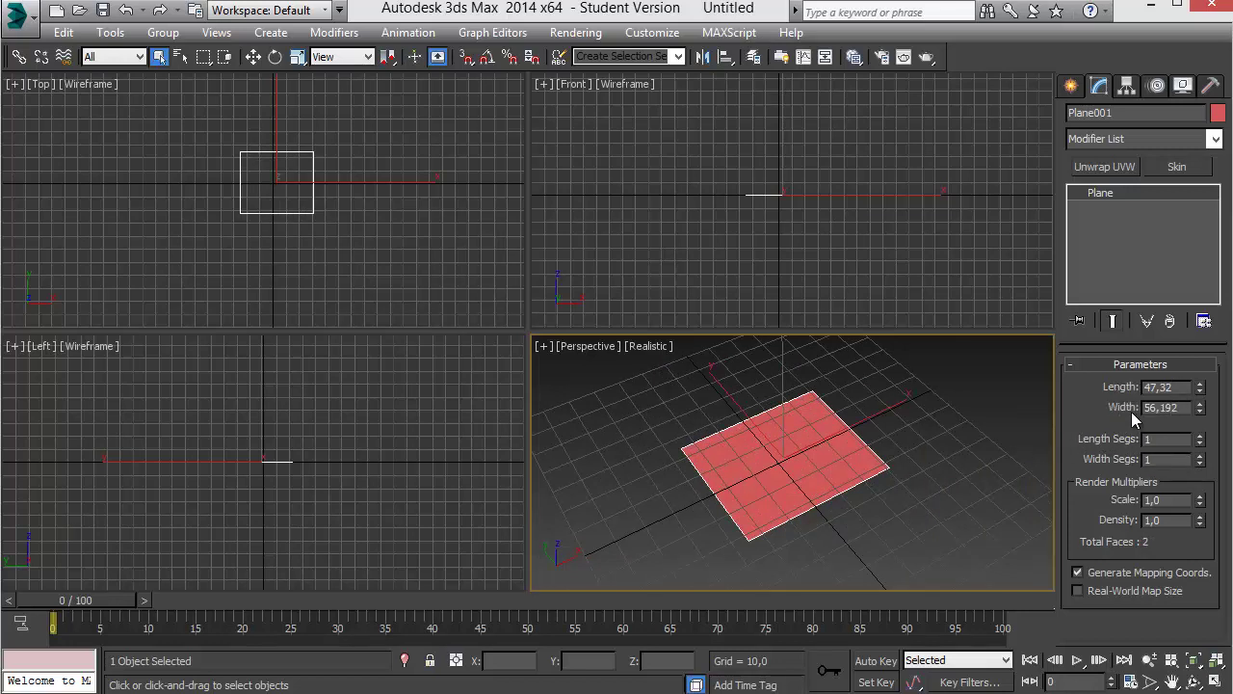
- Size the plane to width 28 and length 19, reading the blueprint size
key(alt+Tab)
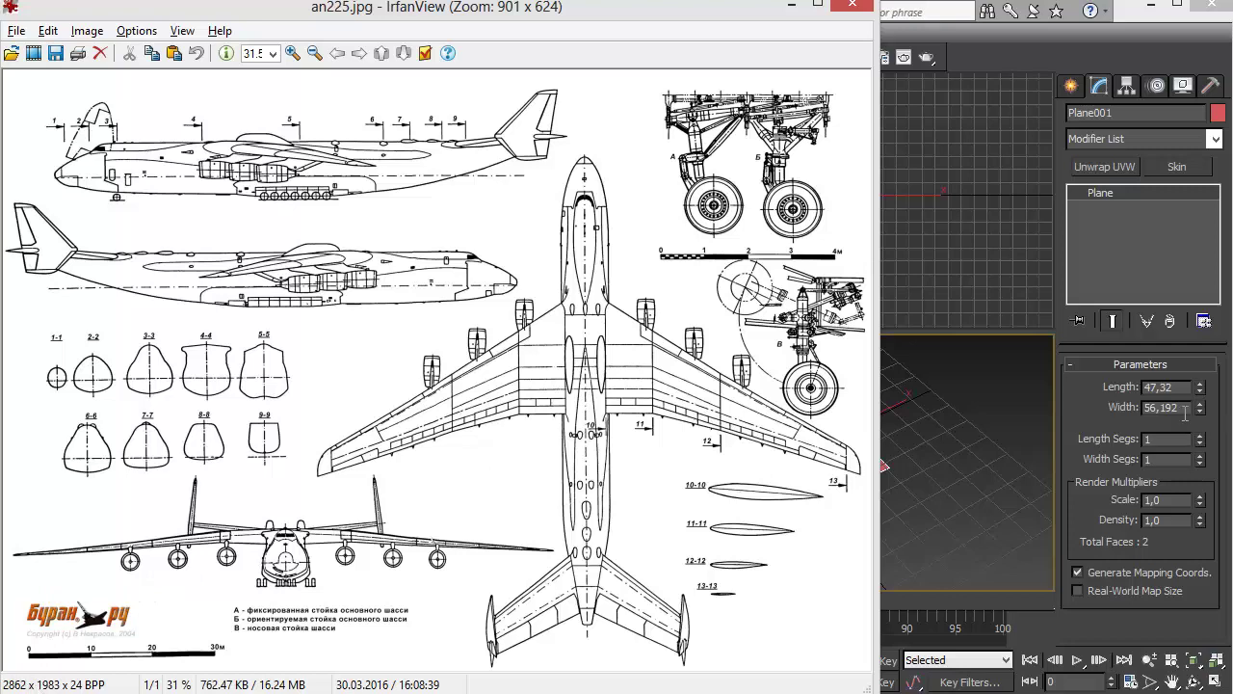
click(1092, 412)
text(28)
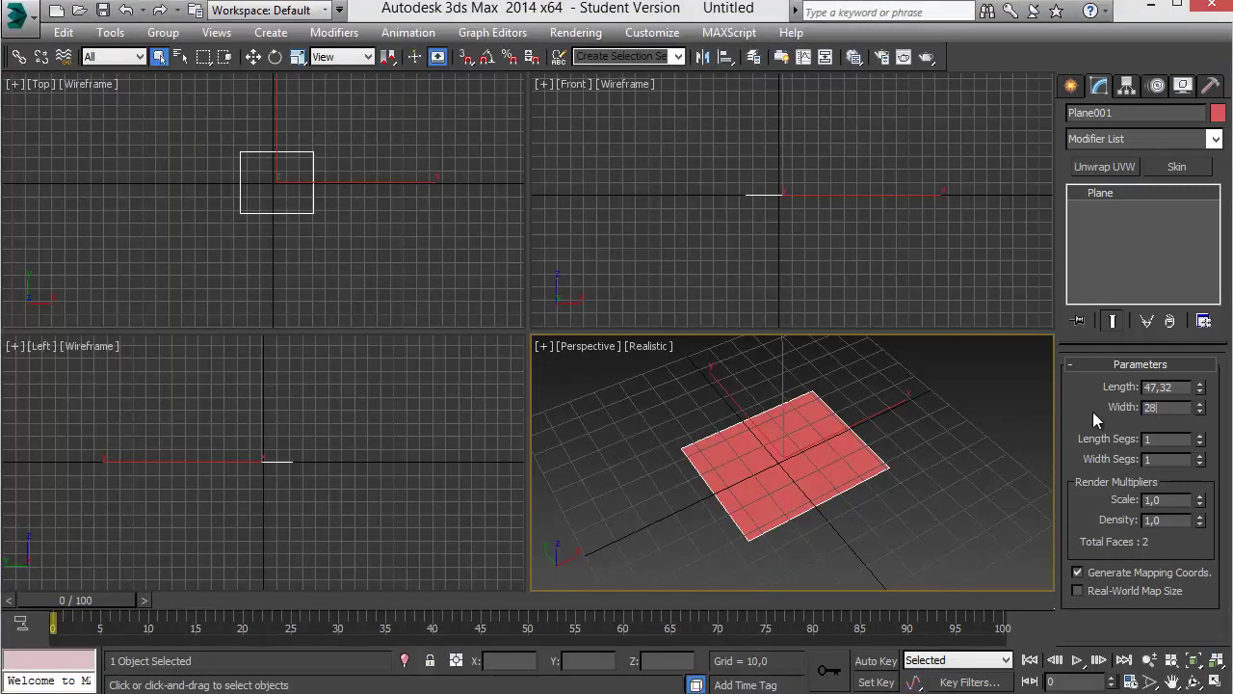
text(.62)
key(Return)
key(alt+Tab)
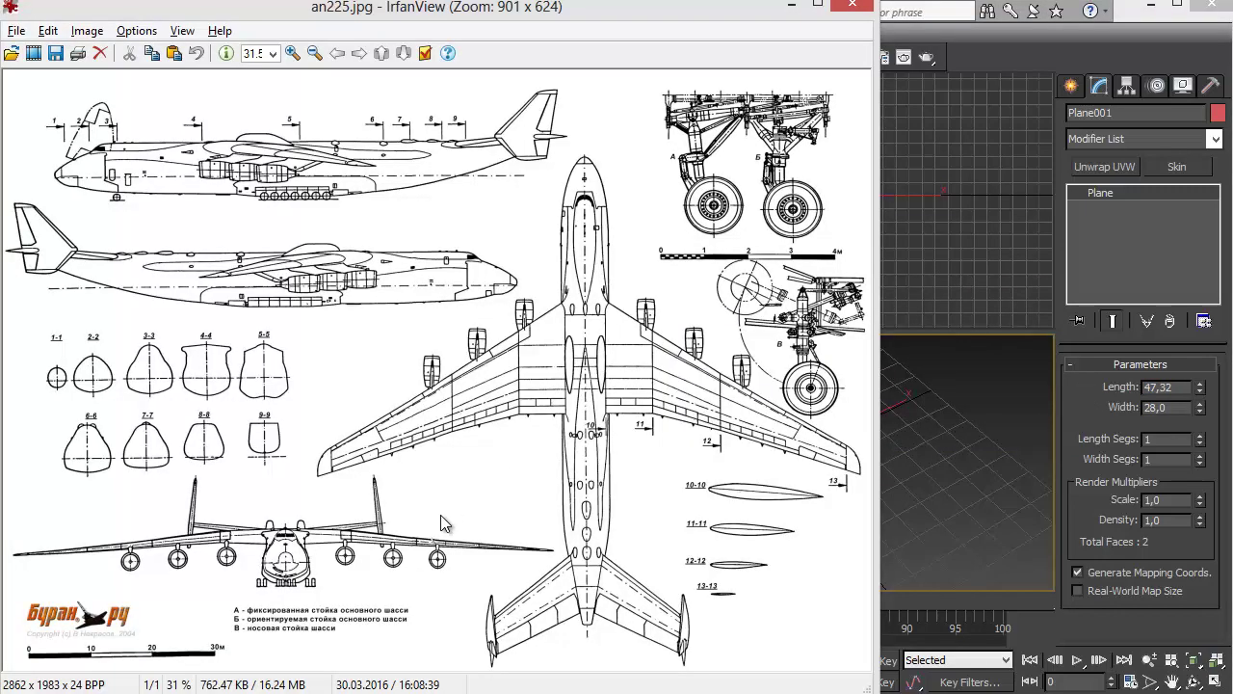
click(1086, 465)
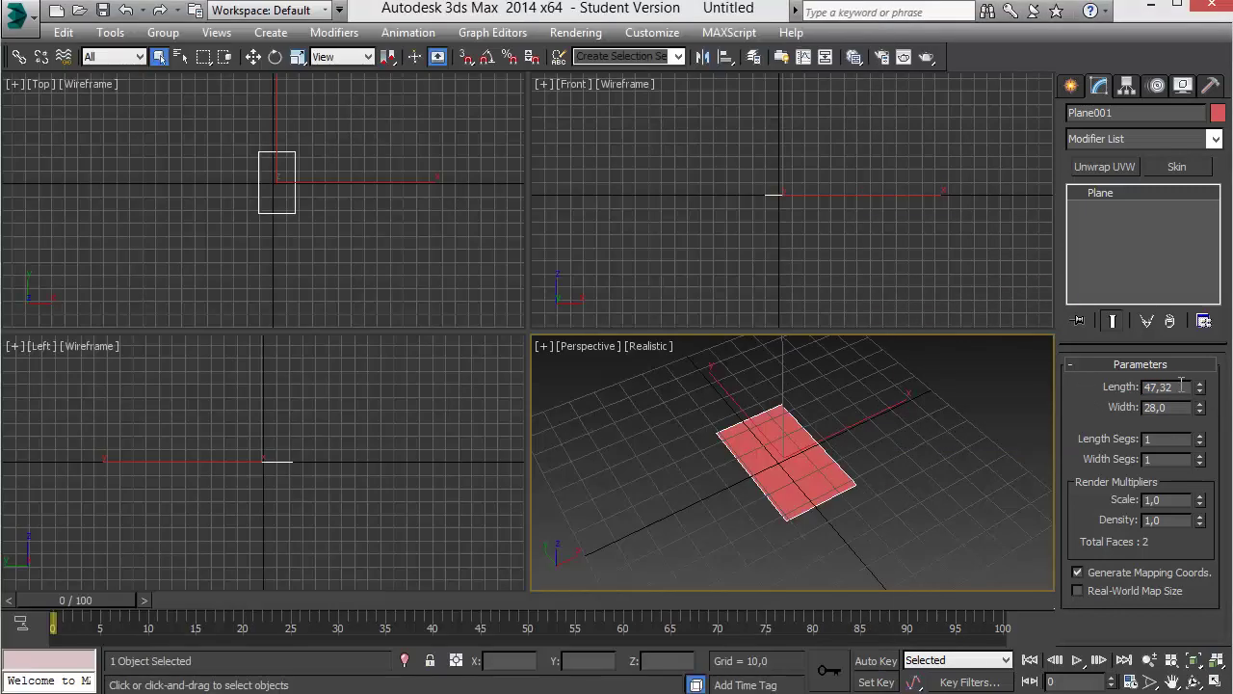
text(19)
key(Tab)
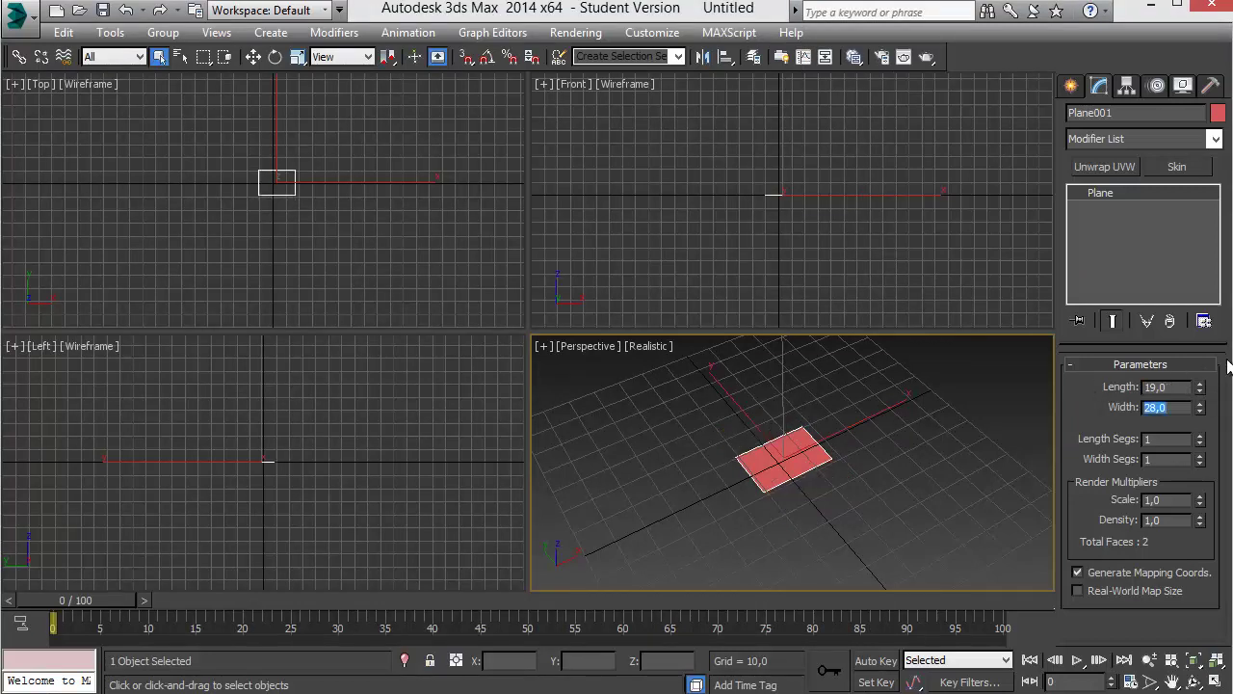
- Set the plane to Length 19.83 and Width 28.62, matching the 2862 x 1983 blueprint image
click(1184, 387)
key(Return)
key(BackSpace)
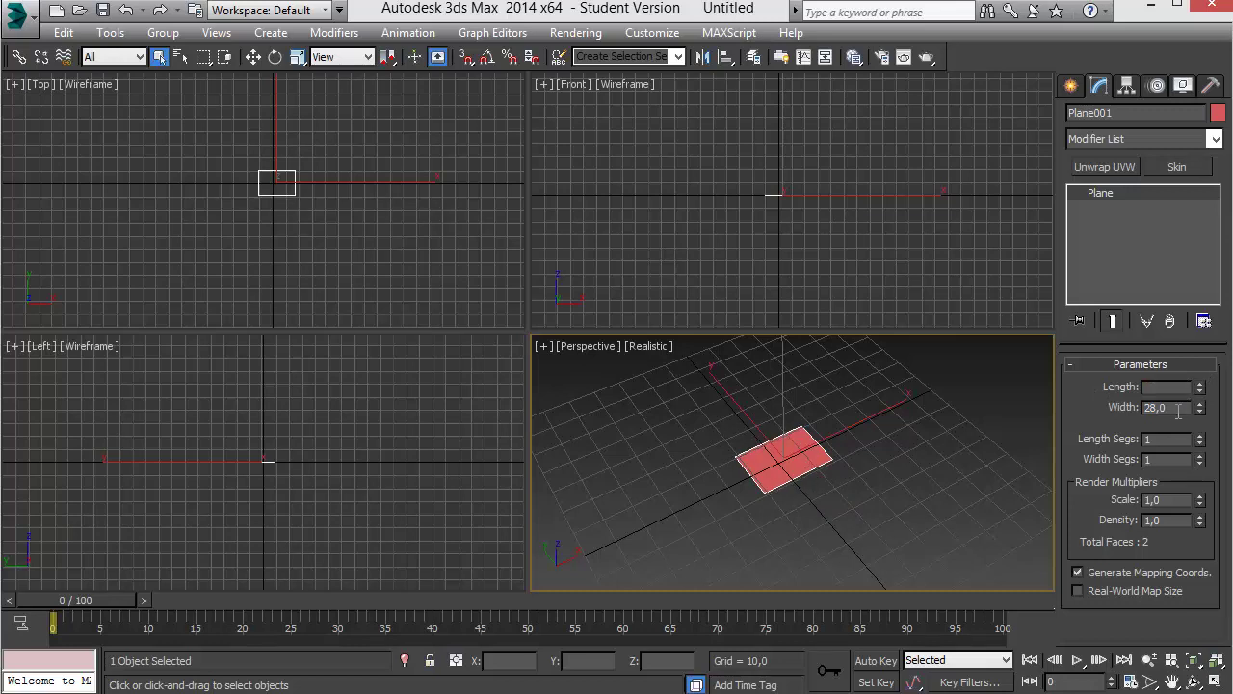
text(19,83)
key(alt+Tab)
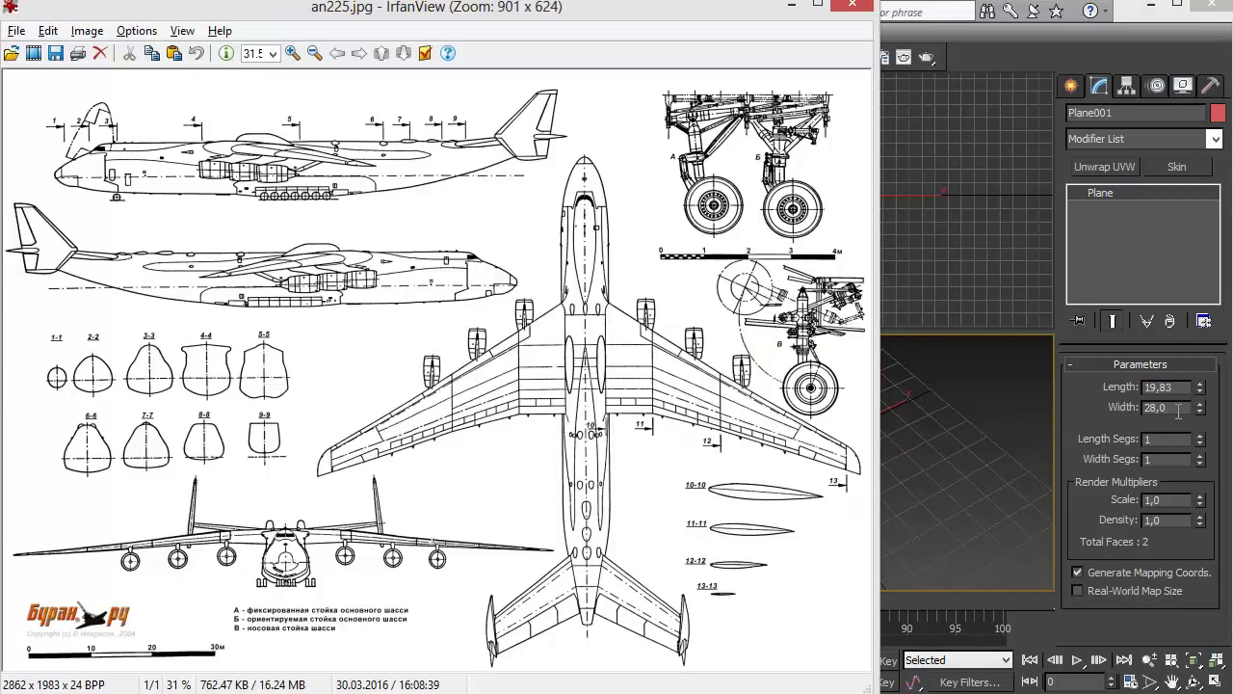
key(alt+Tab)
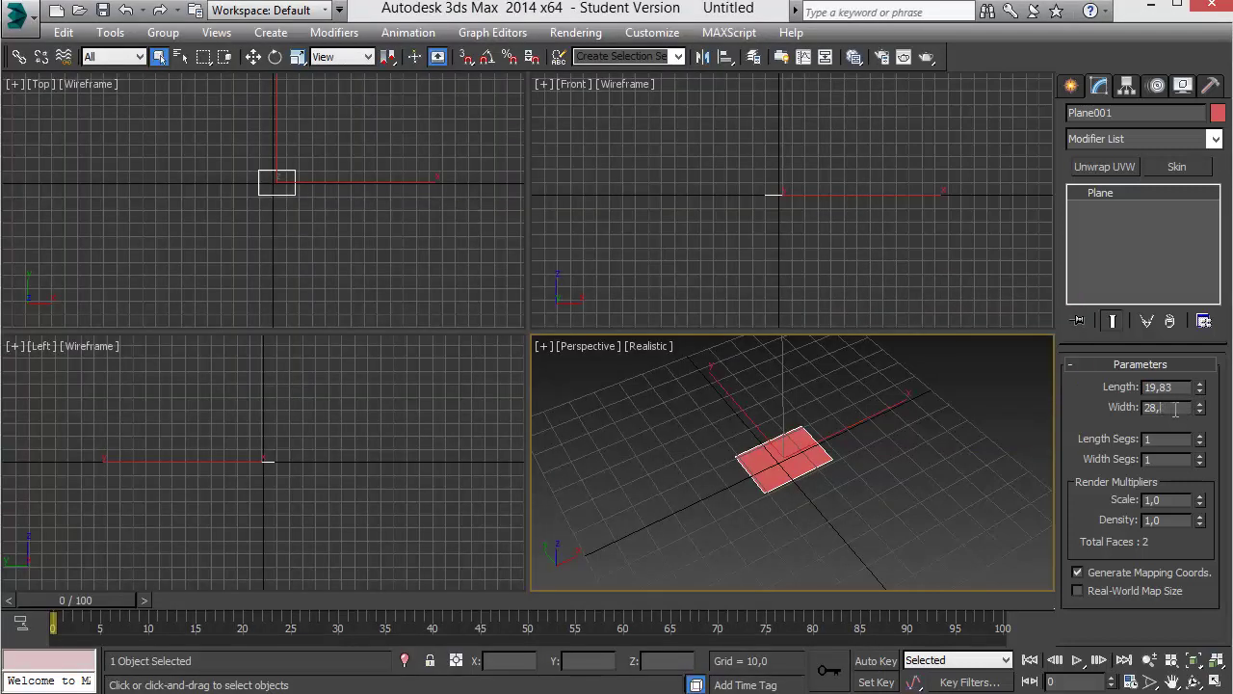
text(62)
double_click(1175, 410)
middle_drag(894, 453, 886, 446)
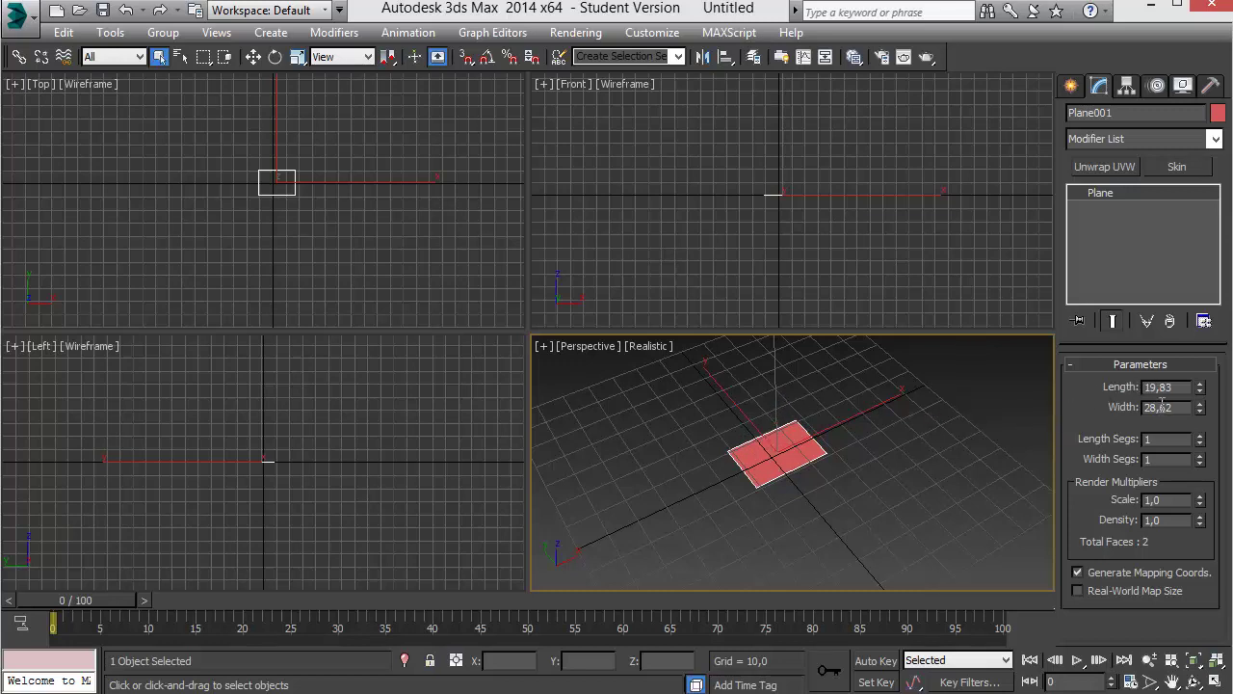
drag(1181, 386, 1103, 383)
drag(1176, 407, 1112, 414)
drag(1179, 388, 1115, 399)
key(alt+Tab)
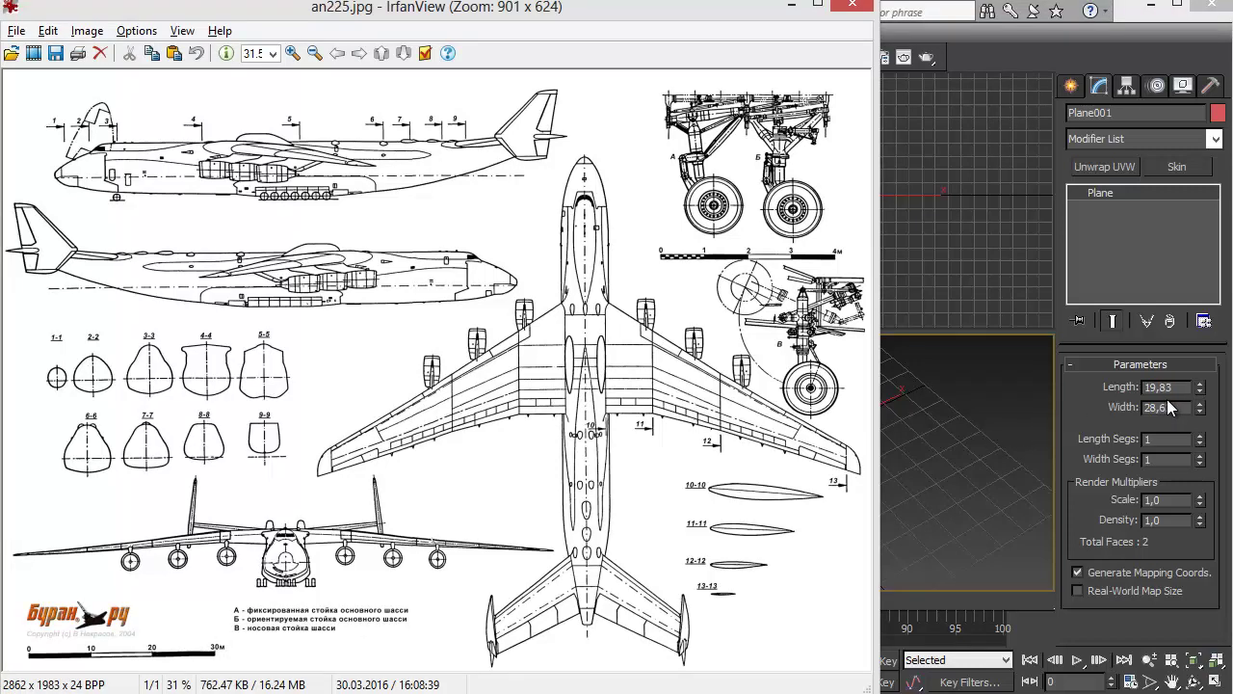
key(alt+Tab)
middle_drag(809, 435, 818, 419)
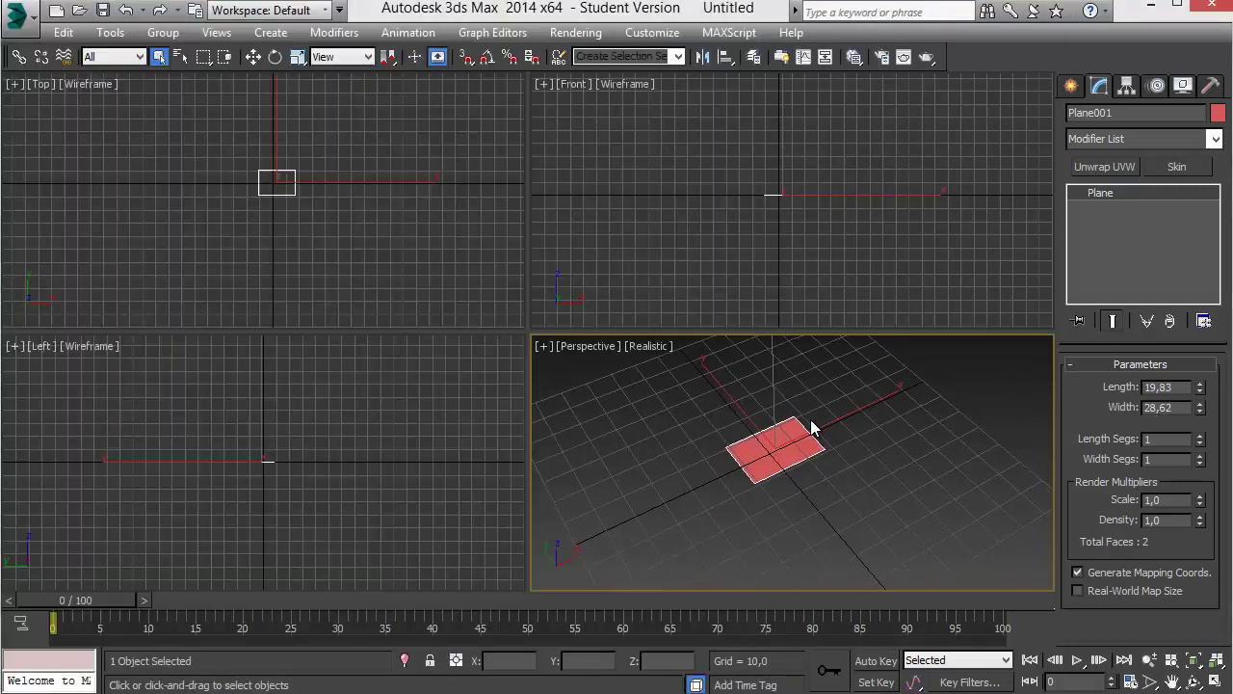
- Move Plane001 to the origin by zeroing its X and Y position
right_click(336, 90)
key(w)
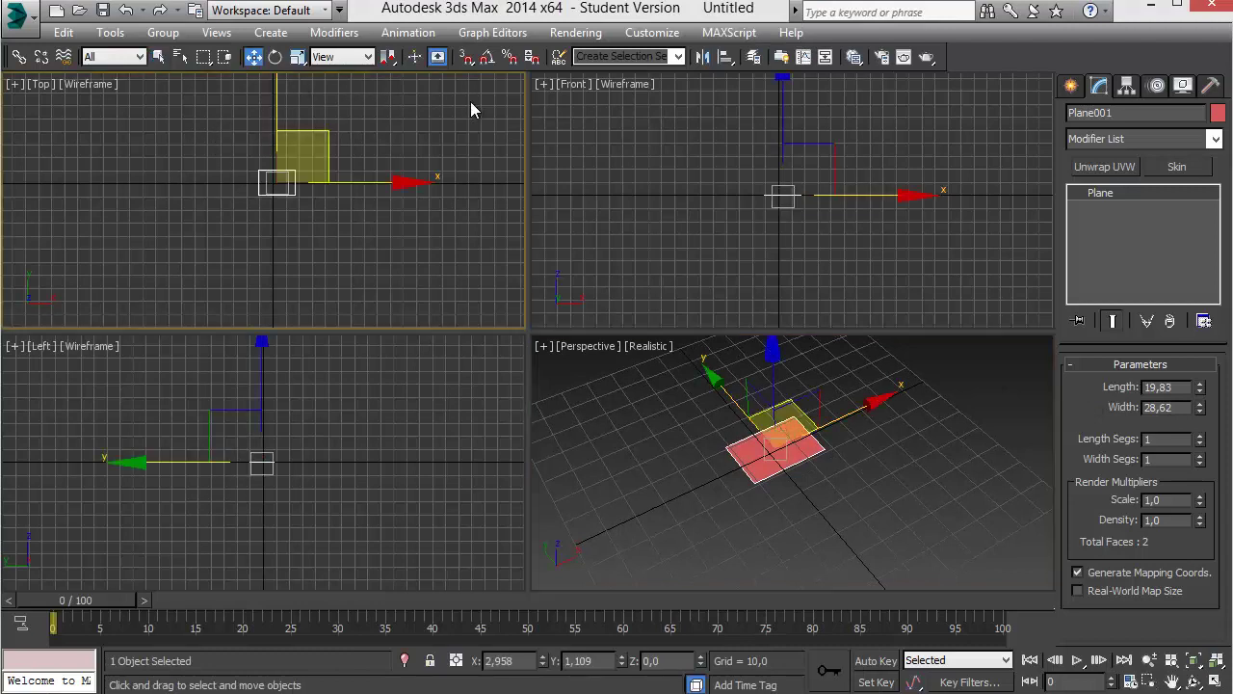
right_click(544, 664)
right_click(621, 661)
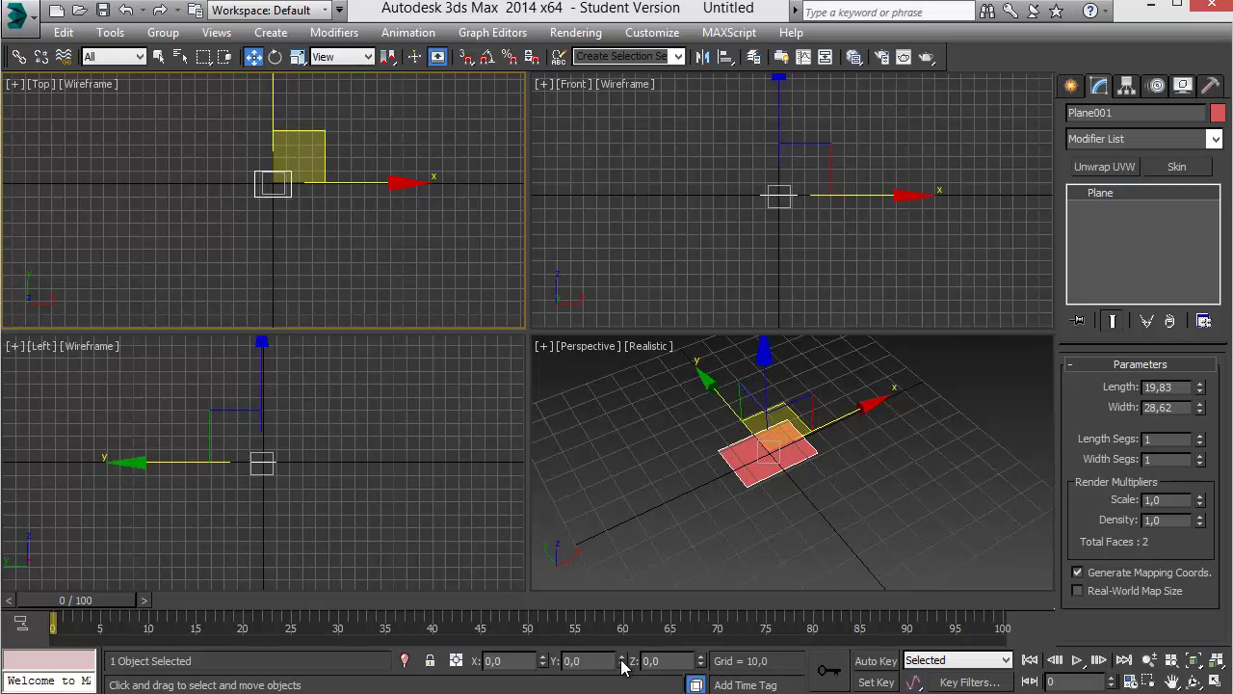
- Maximize the Perspective viewport and zoom in on the plane
right_click(818, 509)
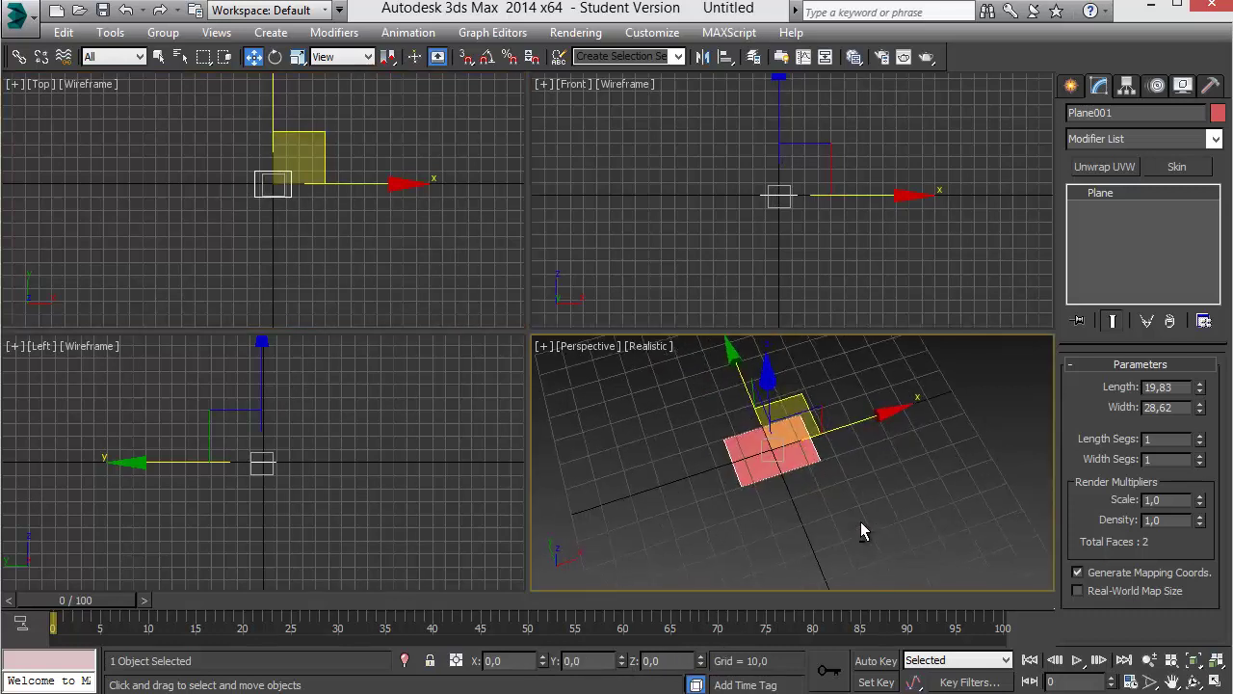
scroll(857, 509, up, 4)
key(alt+w)
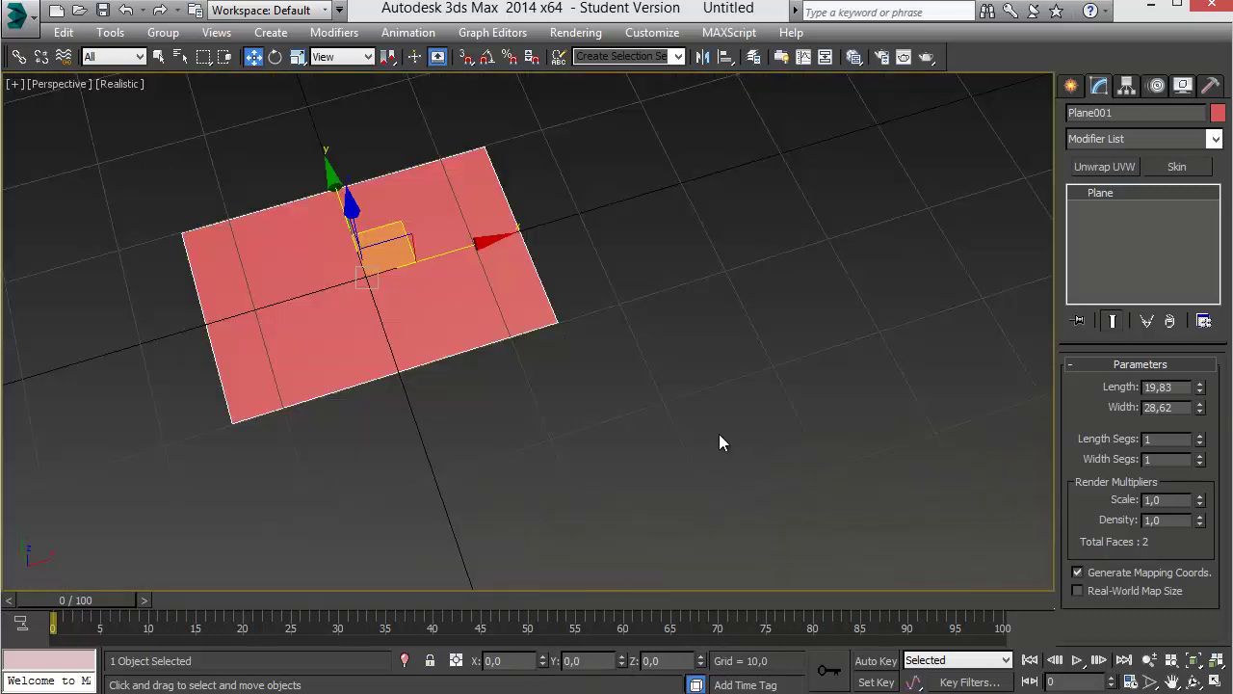
scroll(702, 385, down, 2)
scroll(633, 374, up, 2)
scroll(633, 374, up, 2)
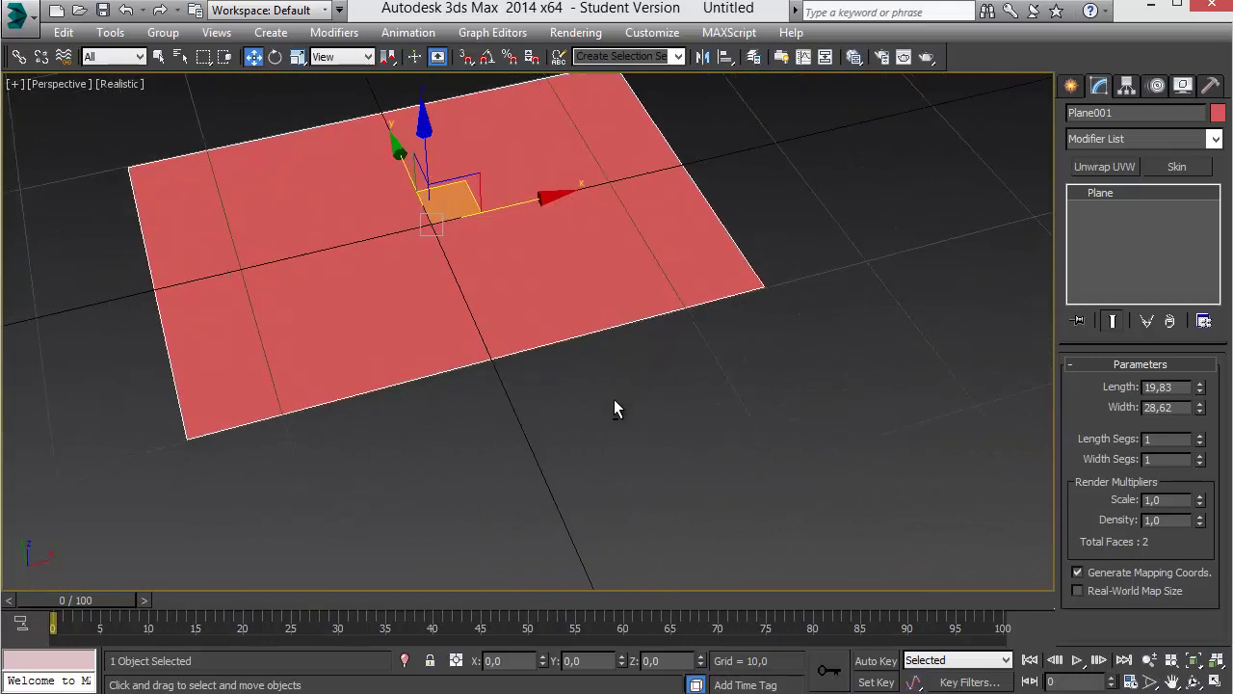
middle_drag(613, 408, 553, 394)
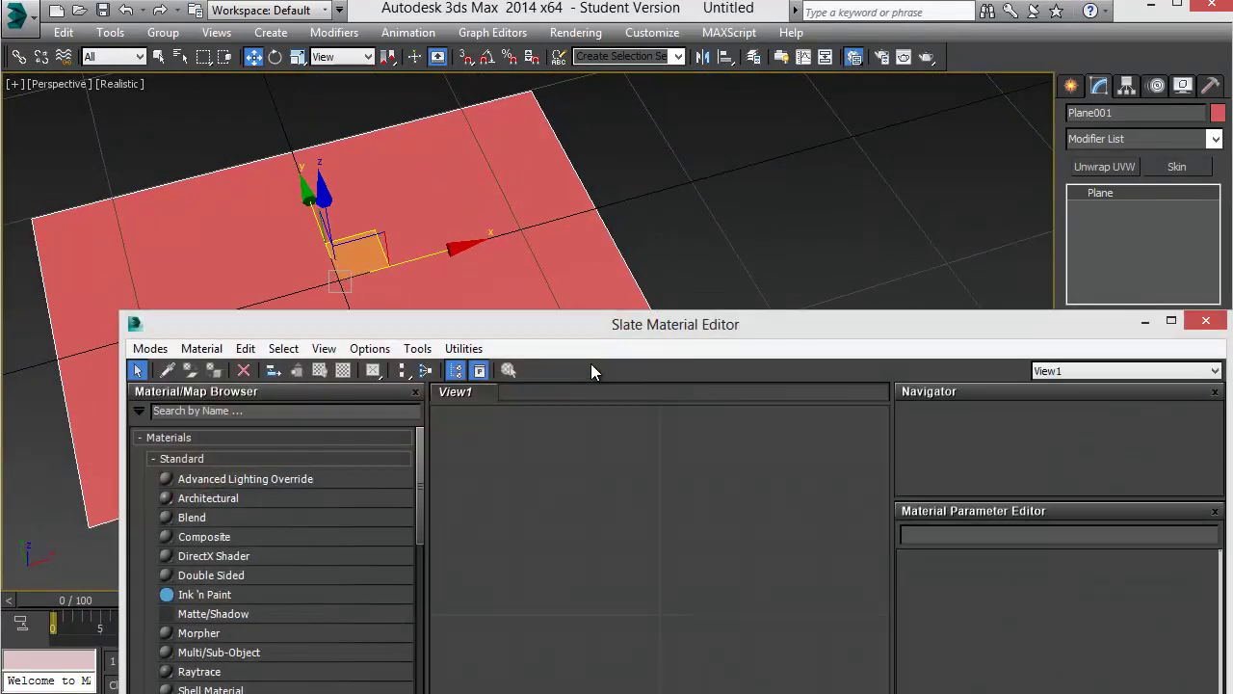
- Switch to the Compact Material Editor and drag the 01 - Default material onto Plane001
drag(614, 326, 602, 87)
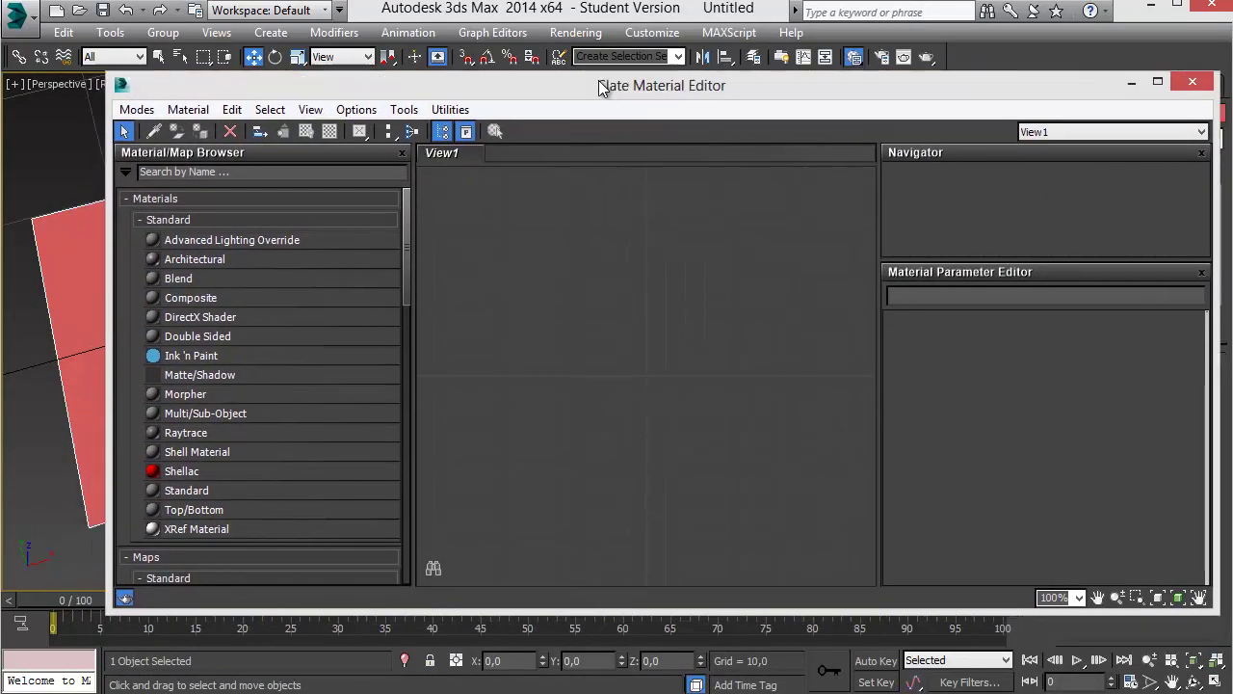
click(137, 108)
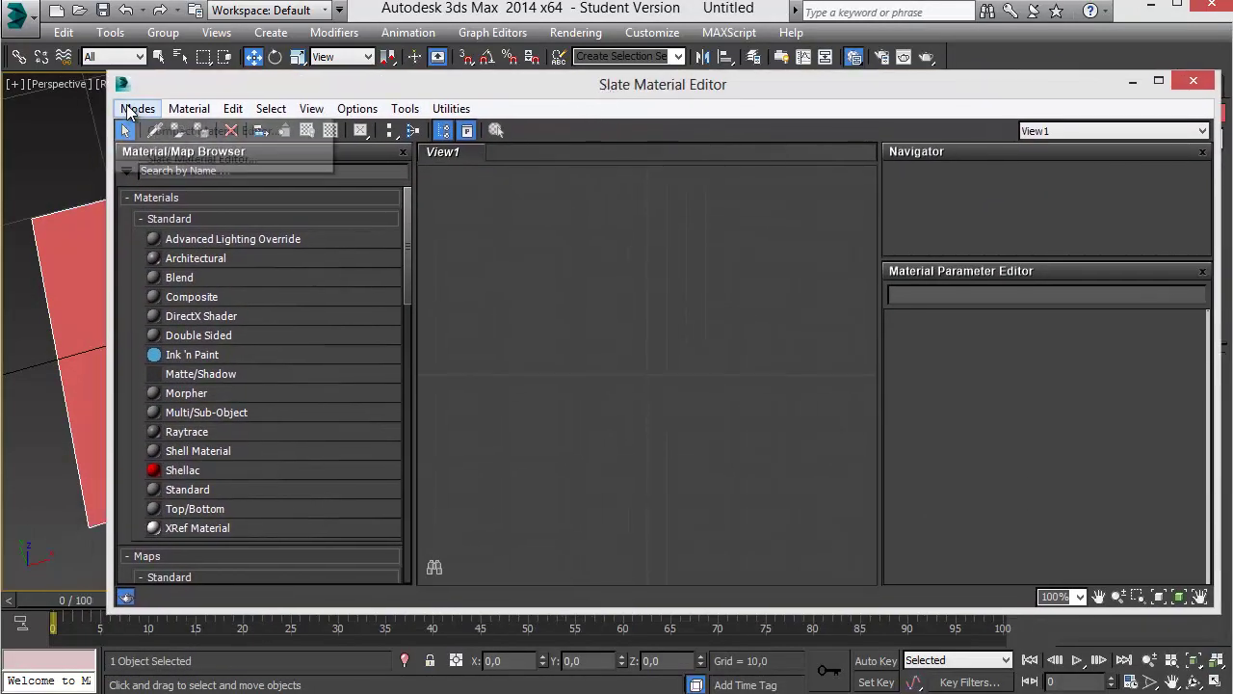
click(190, 127)
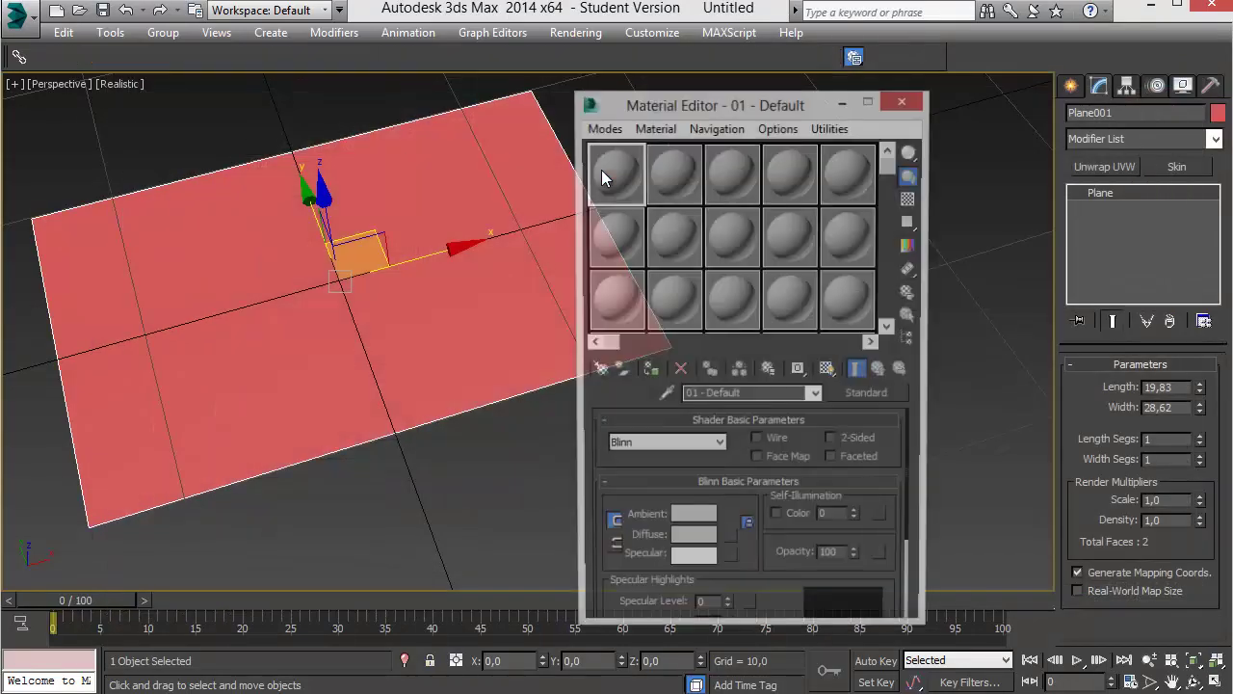
drag(710, 110, 819, 80)
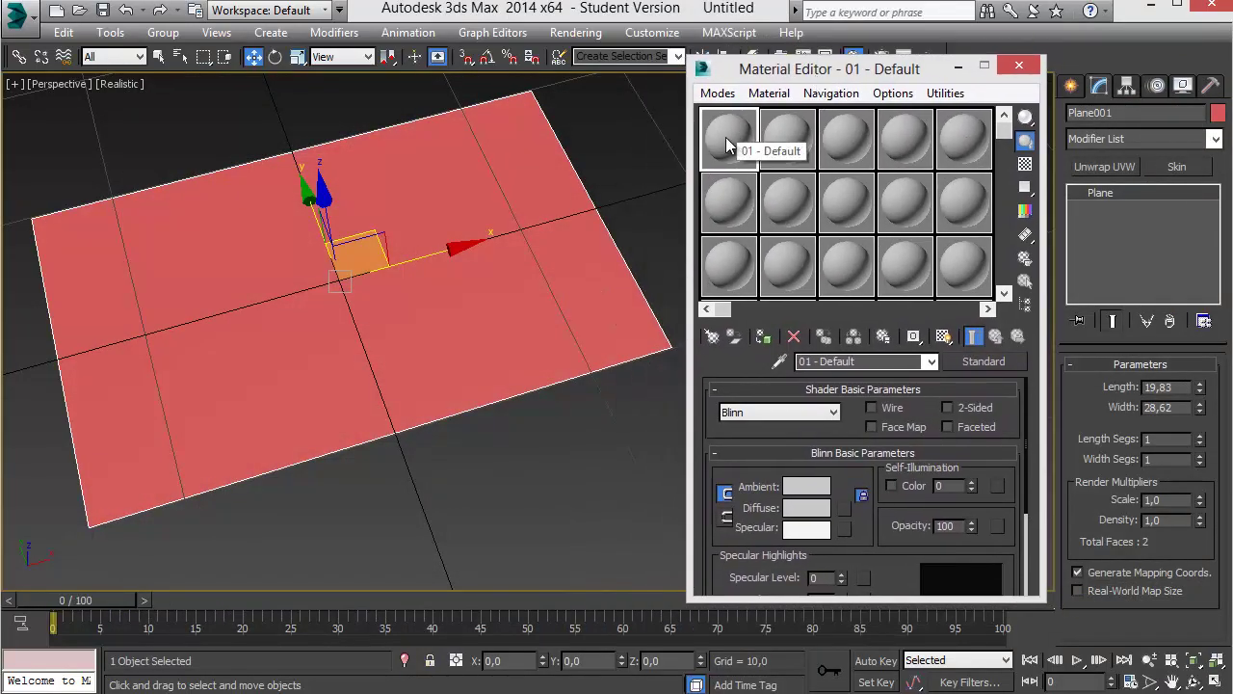
drag(726, 136, 468, 201)
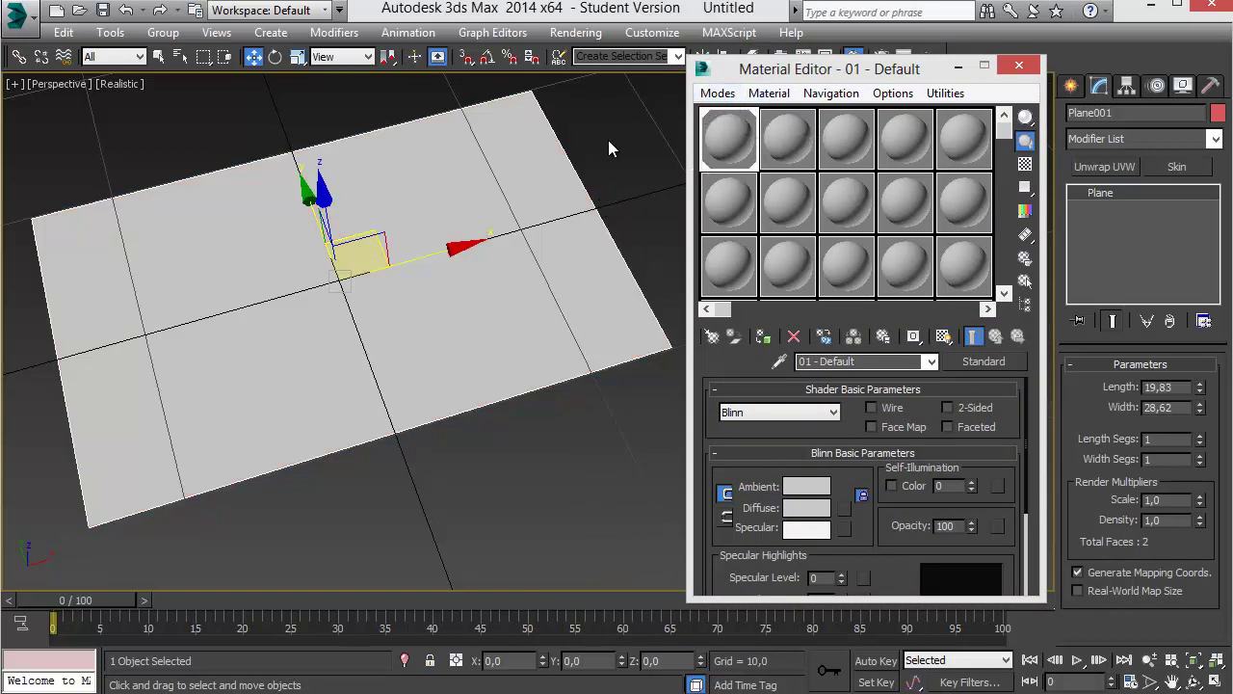
middle_drag(608, 140, 615, 161)
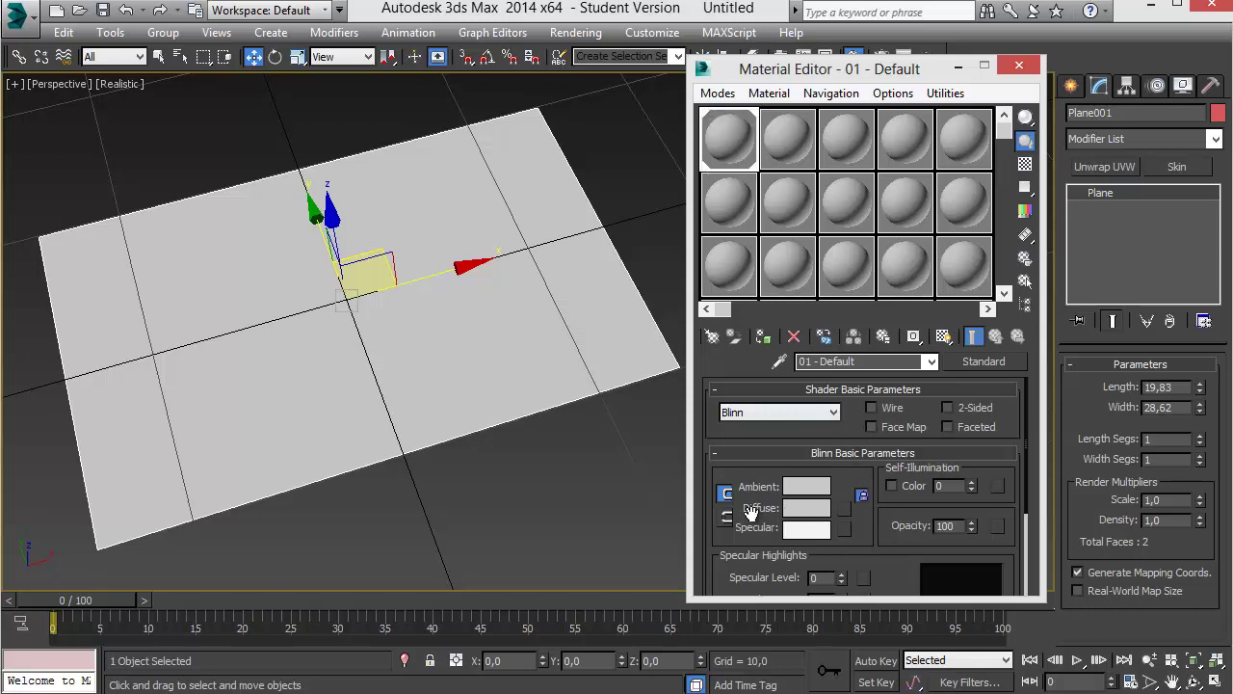
- Assign a Bitmap diffuse map using an225.jpg from the Pictures folder
click(846, 510)
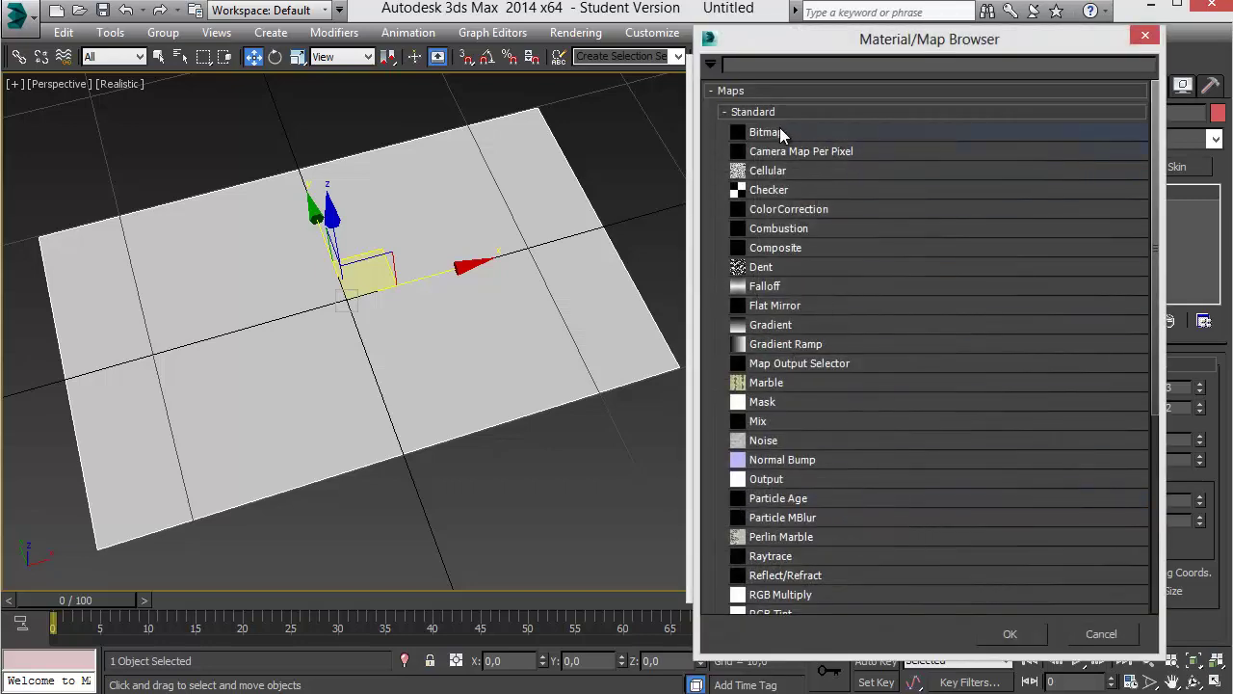
click(771, 133)
click(1022, 640)
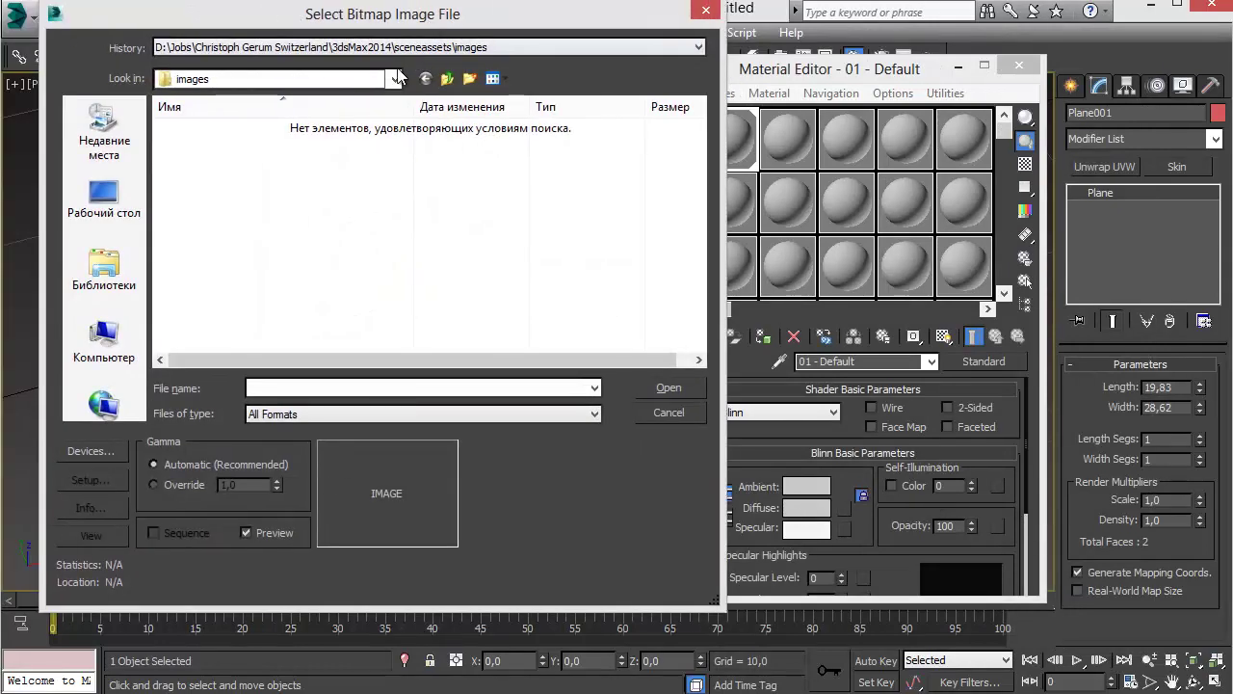
click(100, 287)
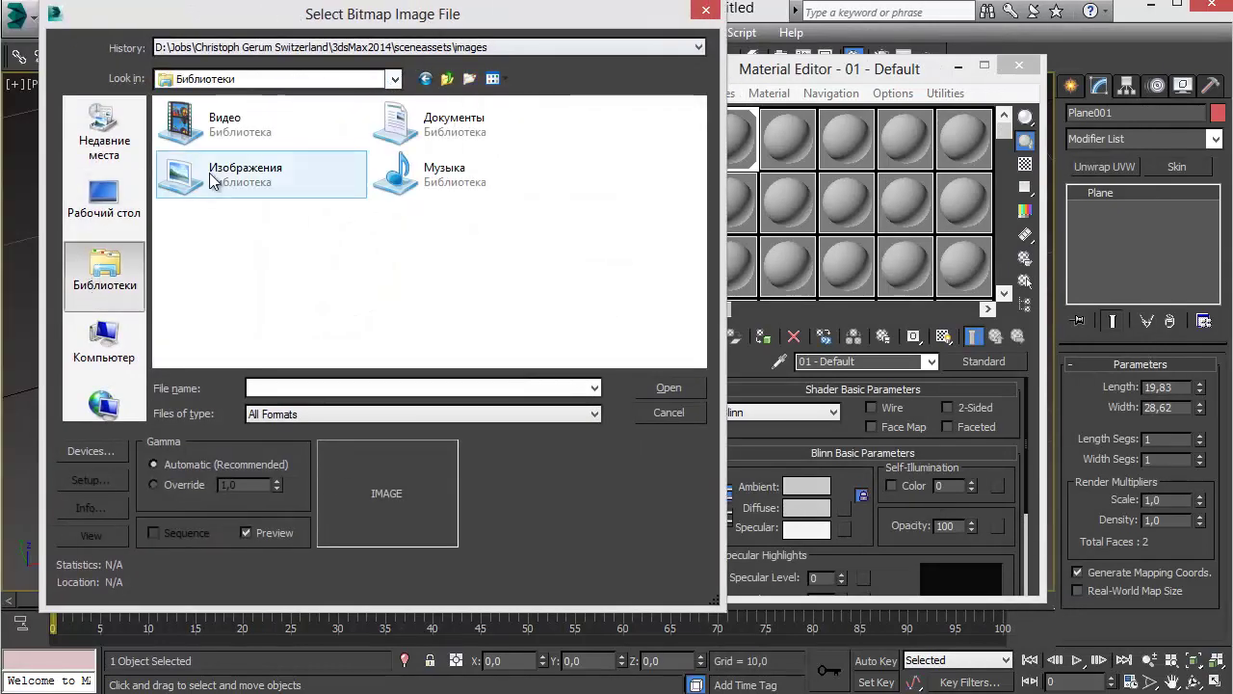
double_click(289, 166)
click(299, 165)
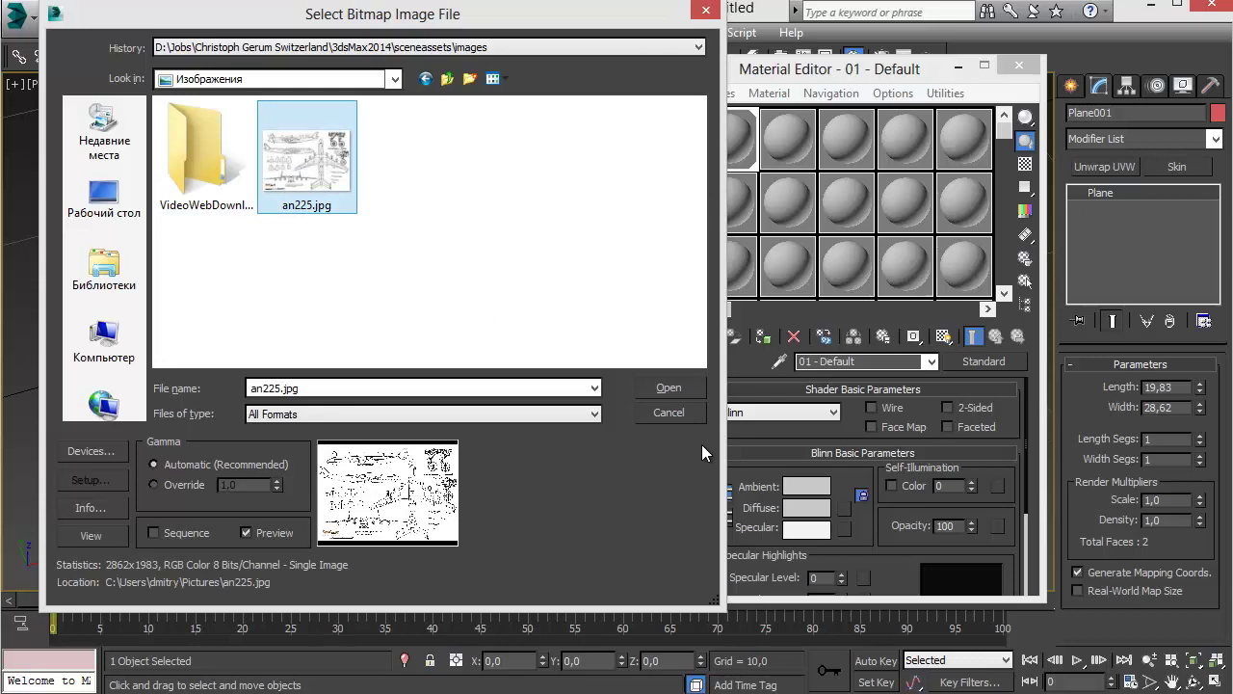
click(668, 388)
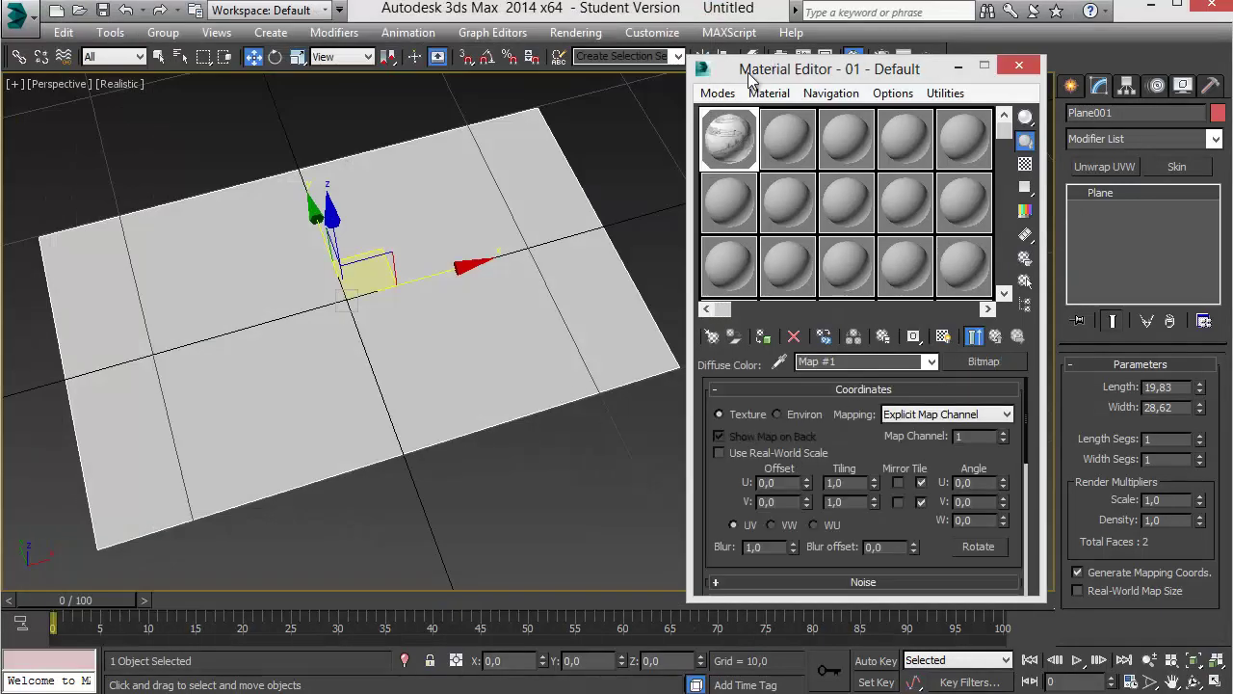
- Preview the blueprint material in a magnified sample window, then close it
double_click(730, 140)
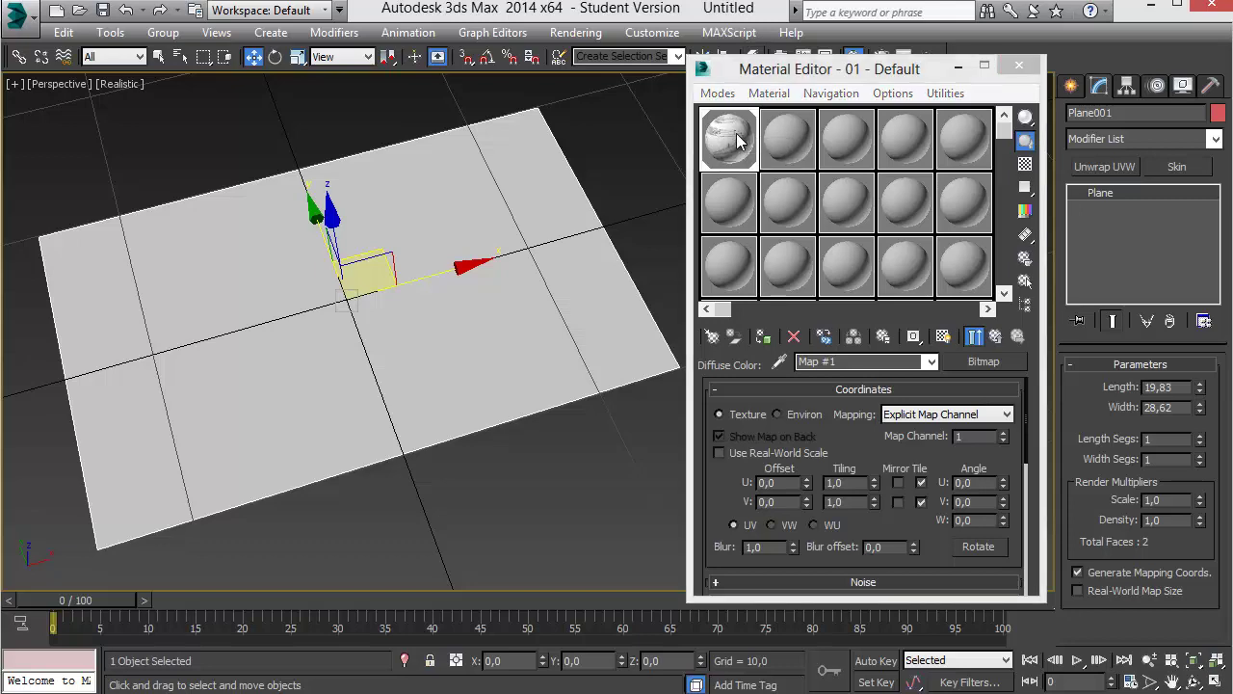
drag(590, 65, 566, 80)
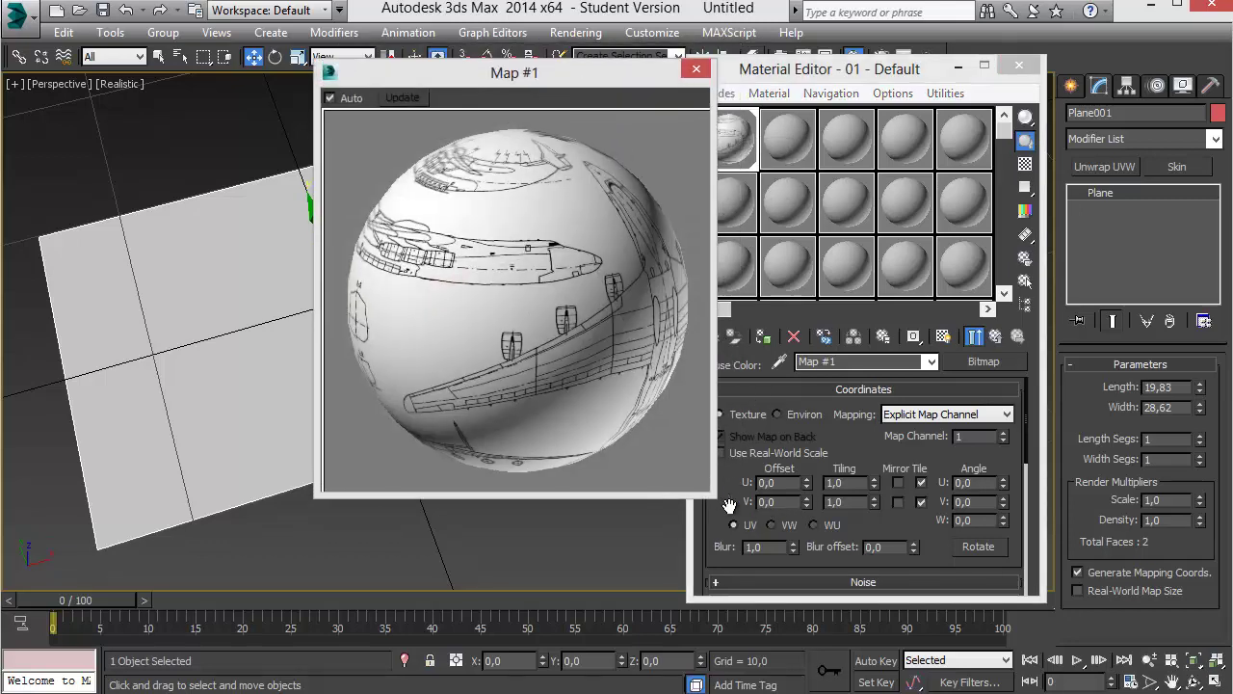
drag(712, 499, 711, 440)
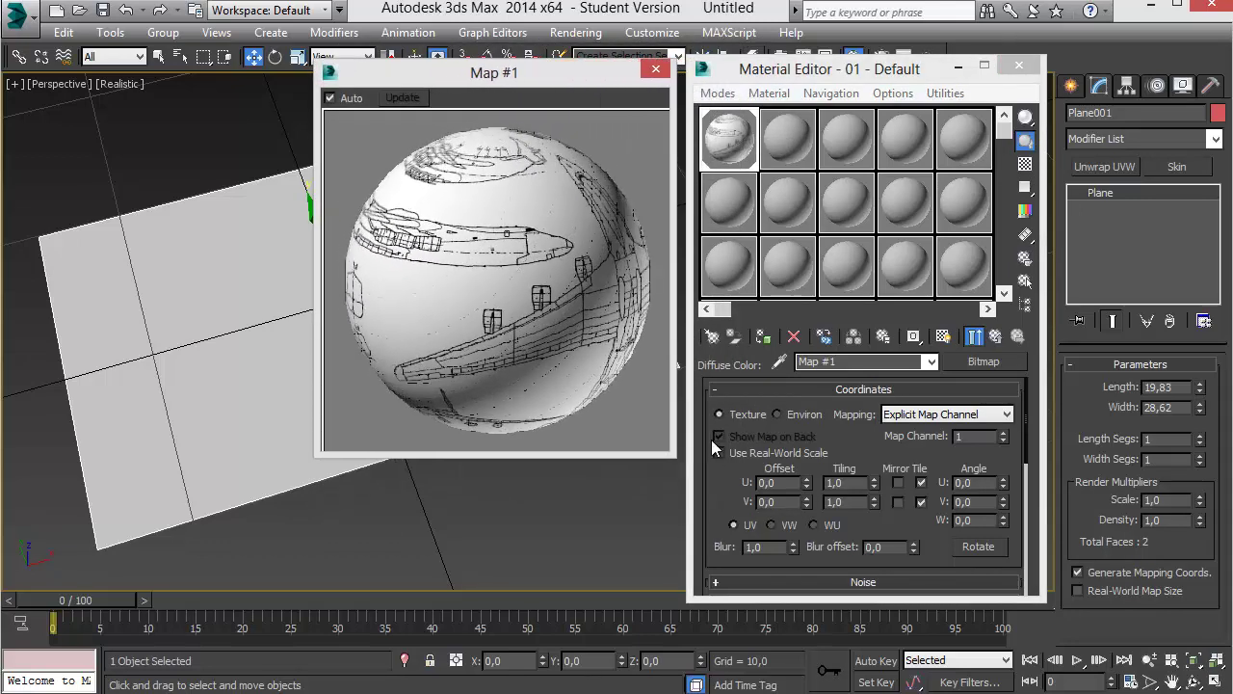
drag(585, 69, 548, 95)
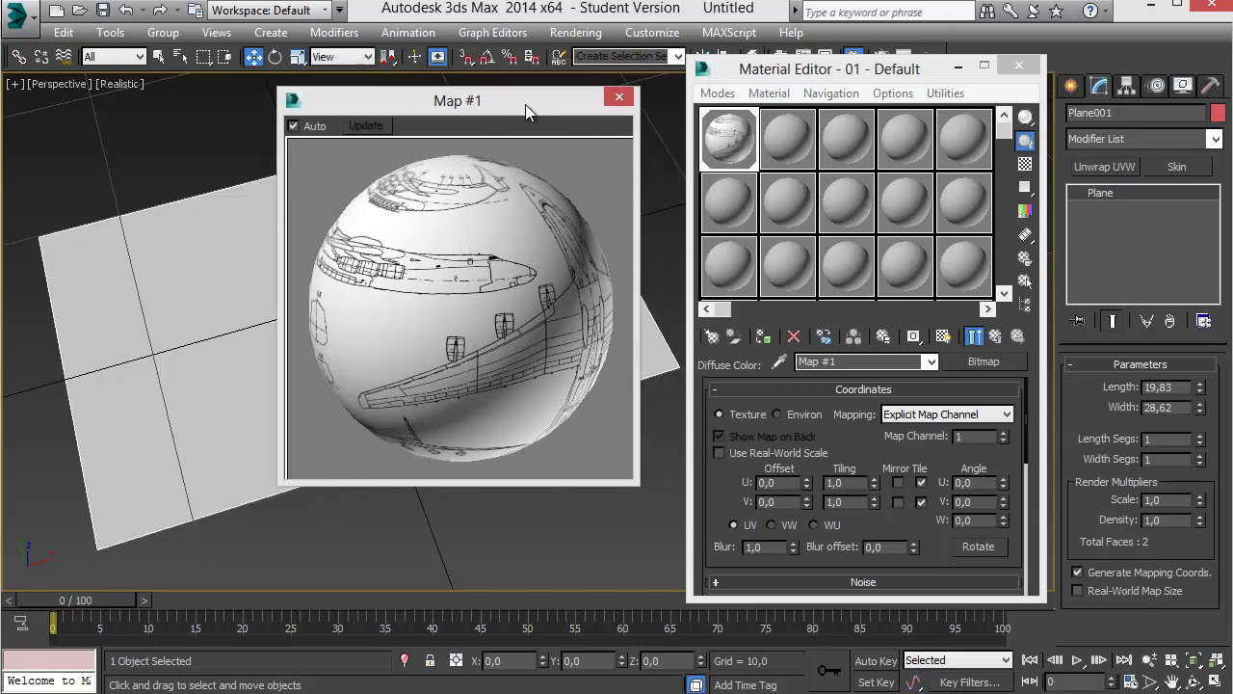
click(620, 99)
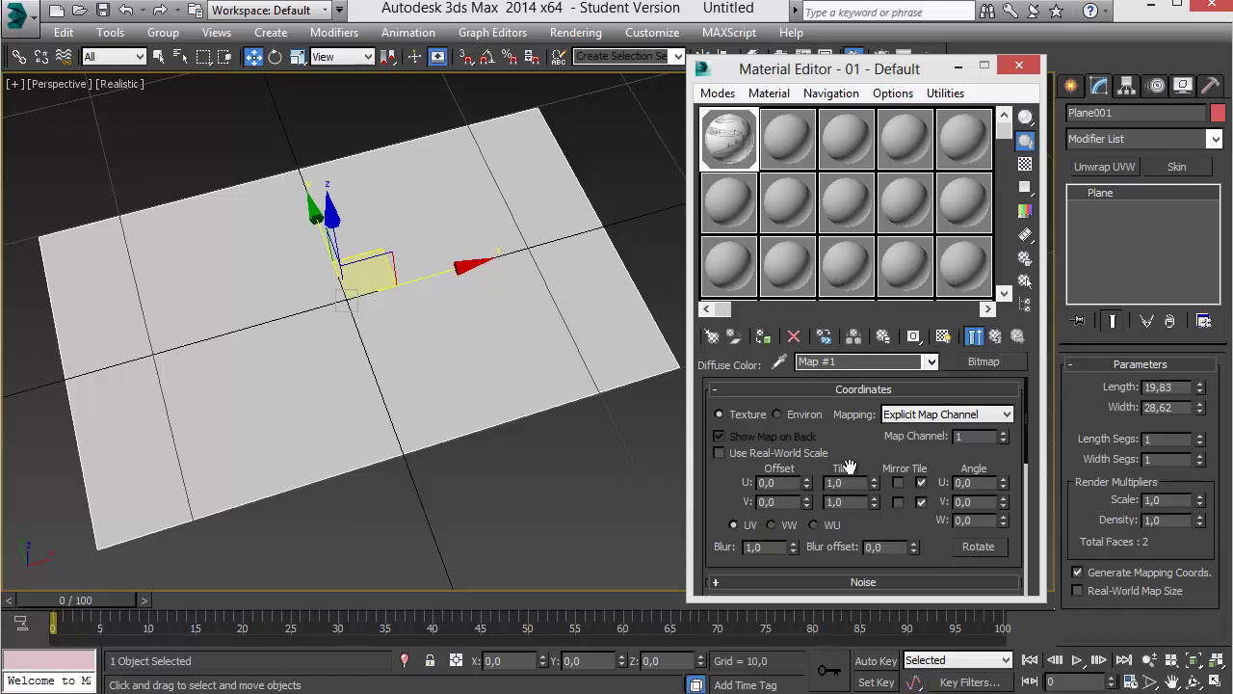
click(920, 501)
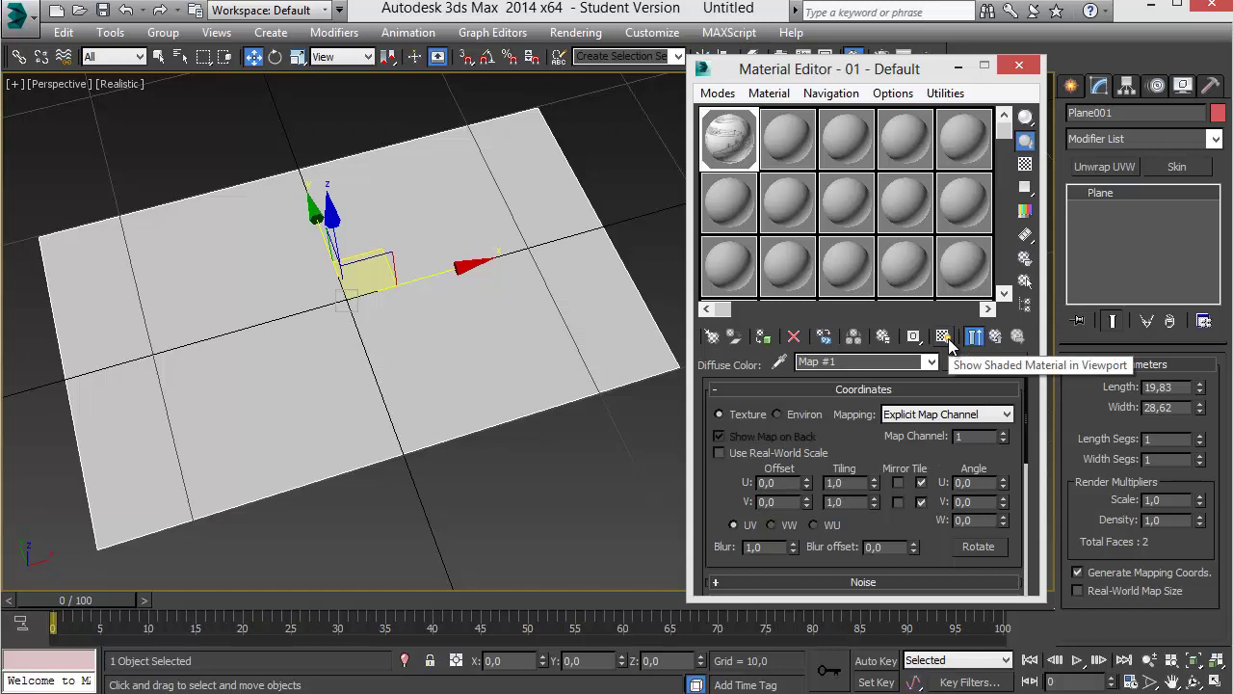
- Show the blueprint map shaded in the viewport, go back to the parent material, and close the editor
click(942, 337)
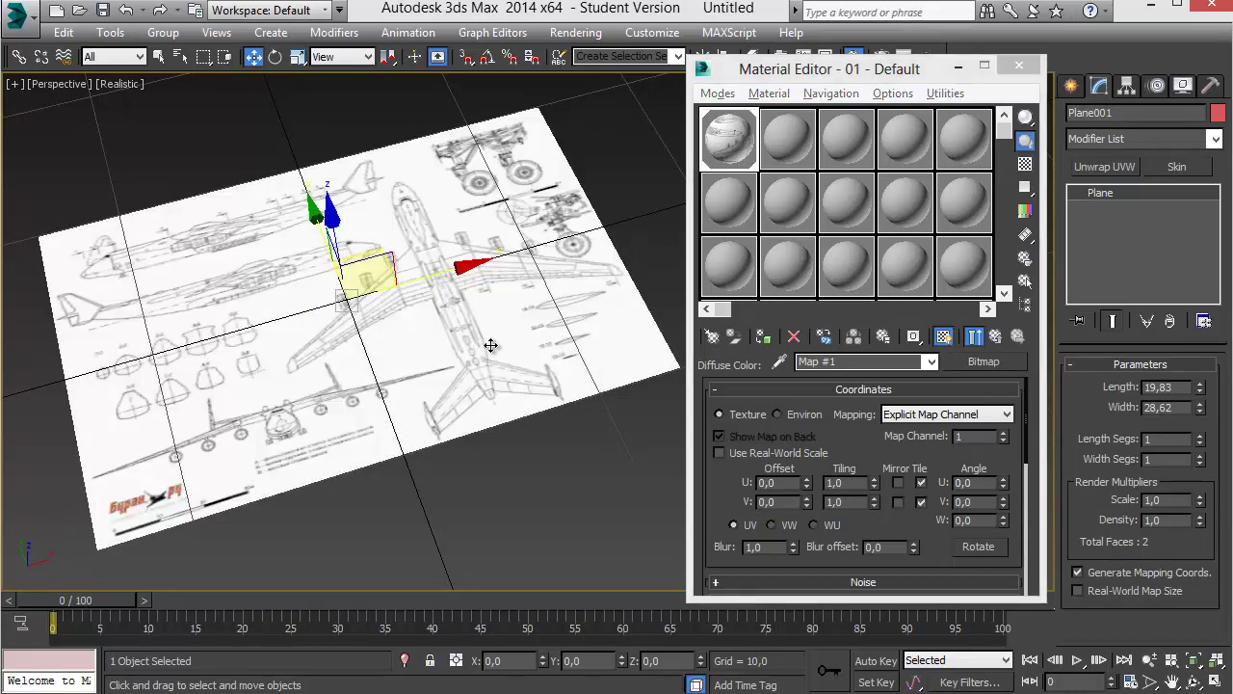
mouse_move(453, 299)
alt+middle_down()
mouse_move(489, 322)
mouse_move(452, 381)
mouse_move(450, 350)
mouse_move(501, 364)
alt+middle_up()
scroll(489, 322, up, 3)
click(997, 336)
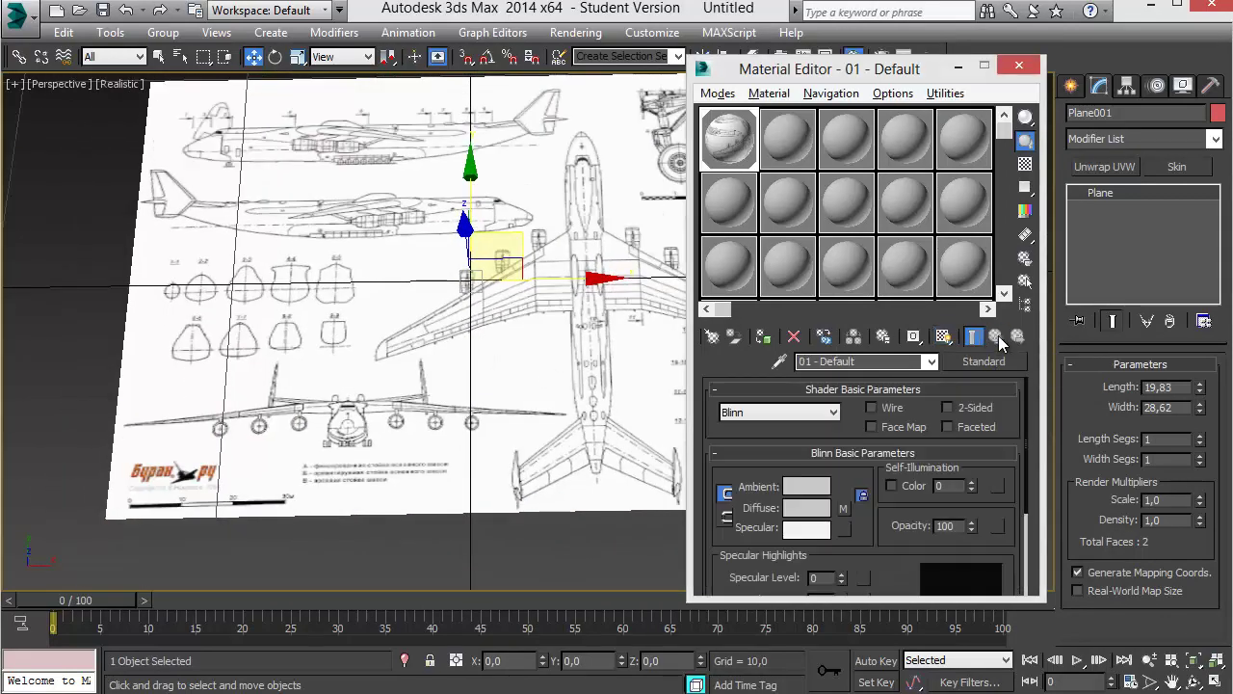
drag(892, 66, 835, 81)
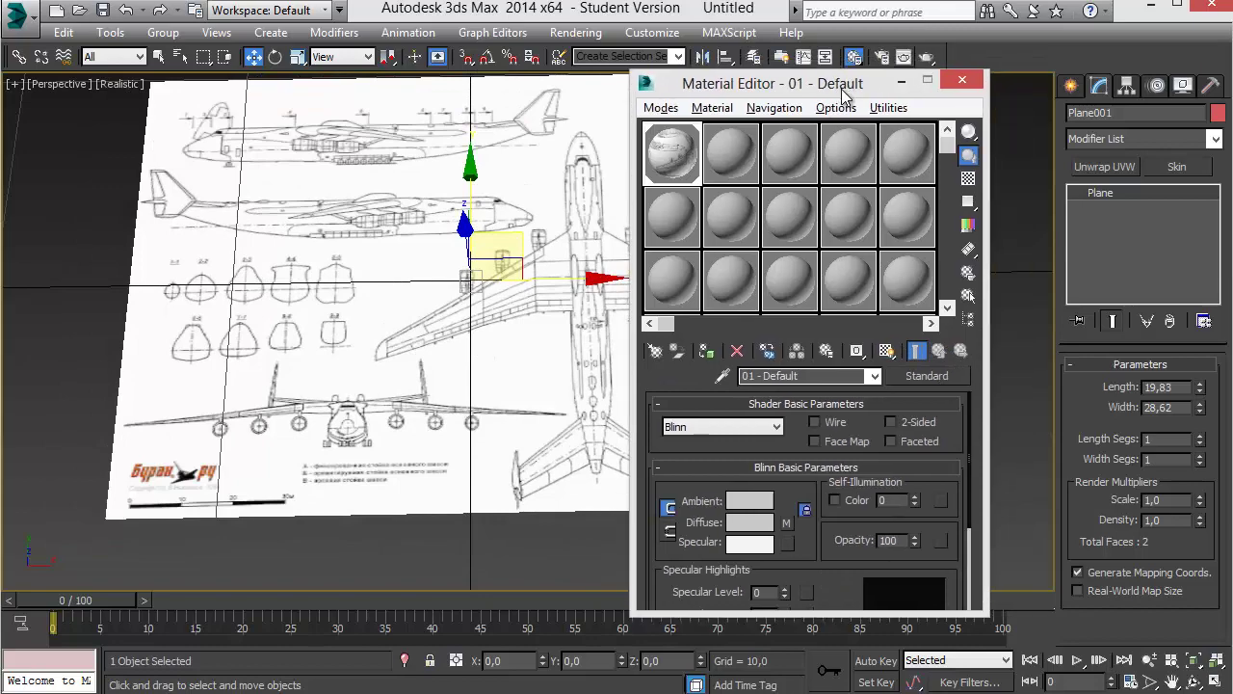
click(969, 84)
mouse_move(694, 250)
alt+middle_down()
mouse_move(680, 221)
mouse_move(731, 195)
mouse_move(667, 226)
alt+middle_up()
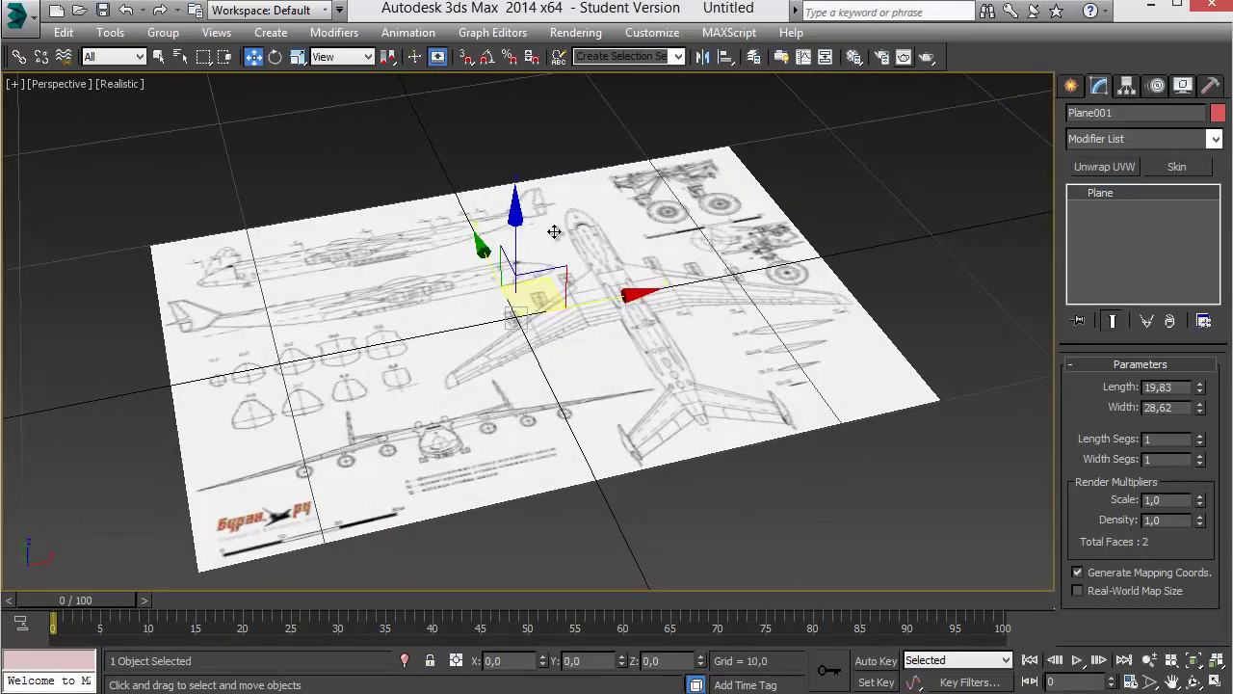
- Orbit and zoom around the textured blueprint plane in the Perspective view
mouse_move(709, 284)
alt+middle_down()
mouse_move(710, 261)
mouse_move(674, 347)
mouse_move(578, 289)
alt+middle_up()
scroll(689, 334, down, 3)
scroll(694, 332, down, 3)
scroll(671, 344, up, 6)
scroll(671, 344, up, 2)
scroll(672, 344, down, 5)
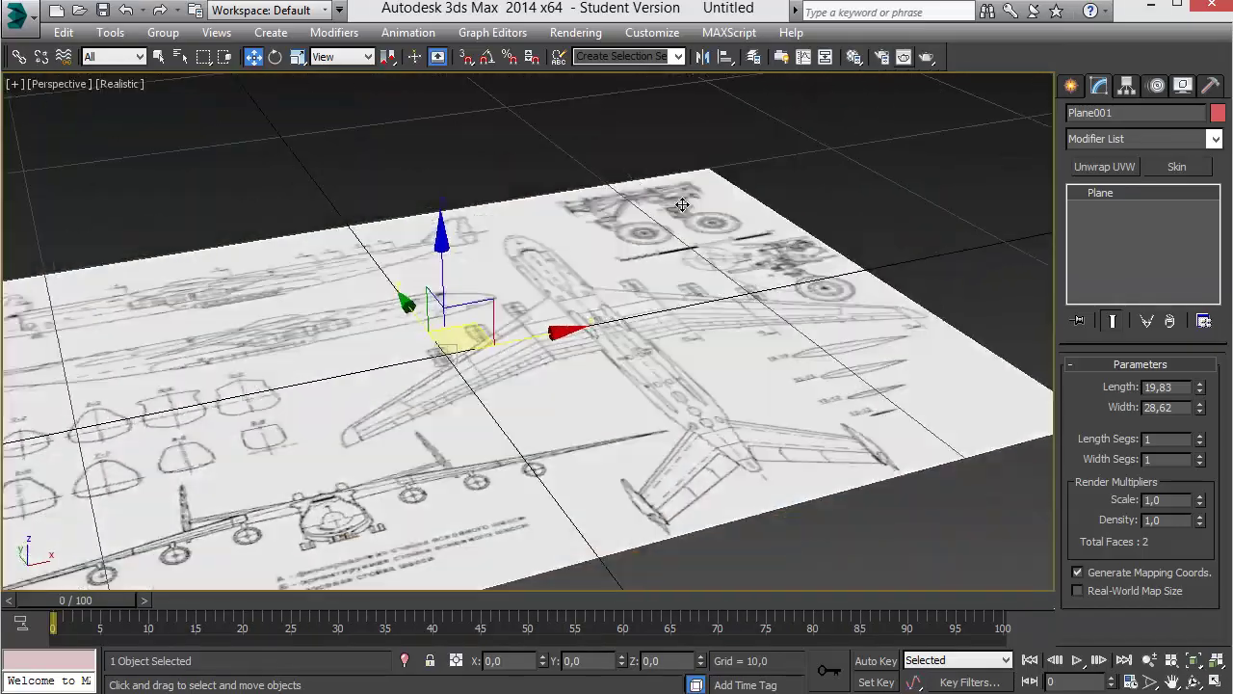
scroll(541, 254, up, 3)
drag(518, 210, 520, 347)
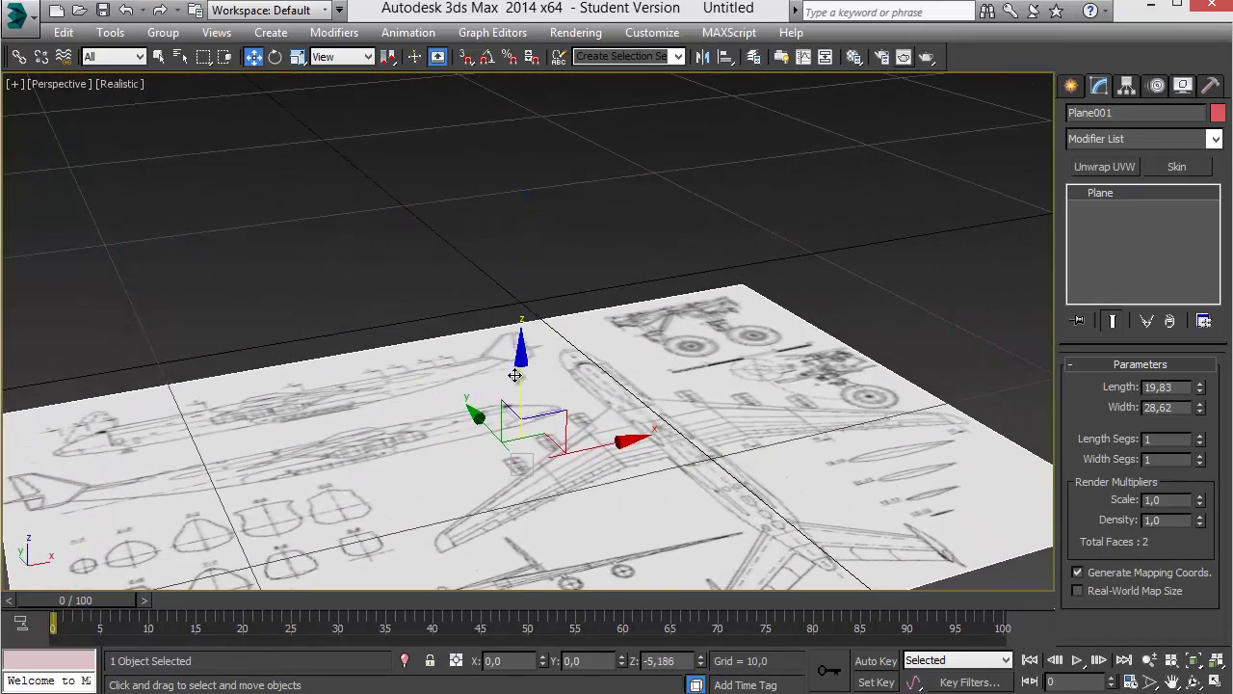
scroll(623, 293, up, 2)
alt+middle_drag(623, 290, 597, 347)
- Maximize the Top view with shaded textures and pan across the blueprint
key(alt+w)
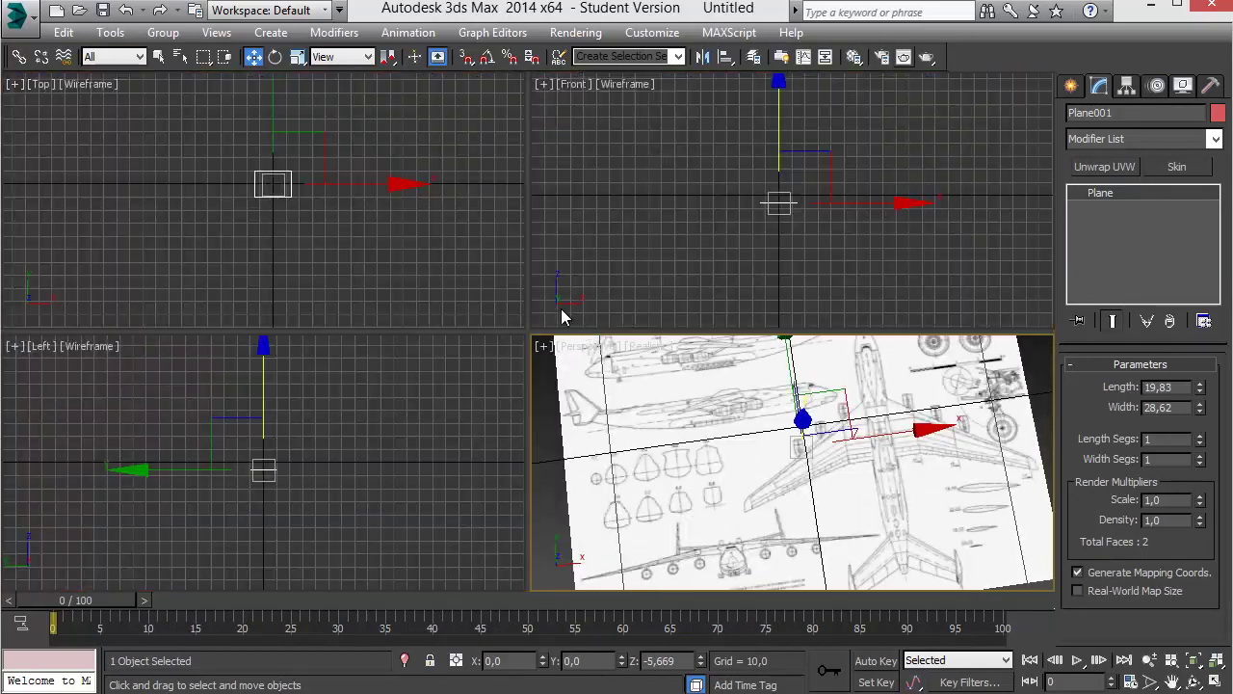
right_click(317, 213)
key(alt+w)
key(F3)
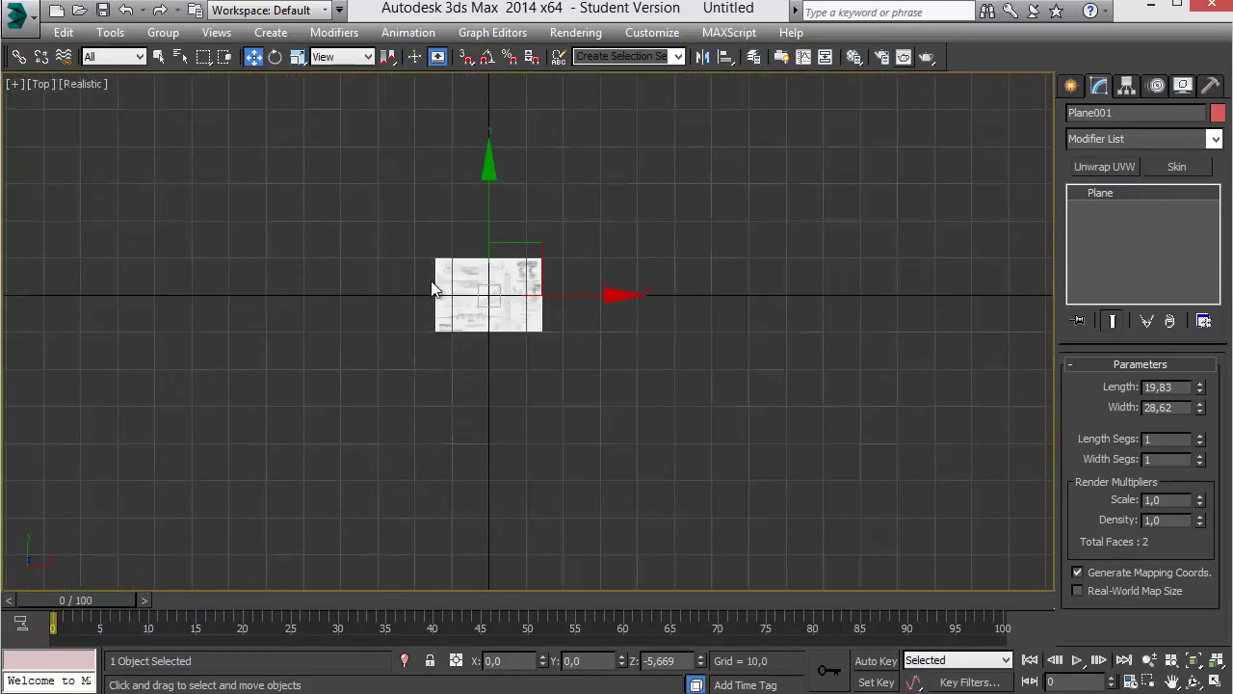
scroll(445, 287, up, 6)
middle_drag(601, 319, 386, 275)
scroll(385, 275, down, 3)
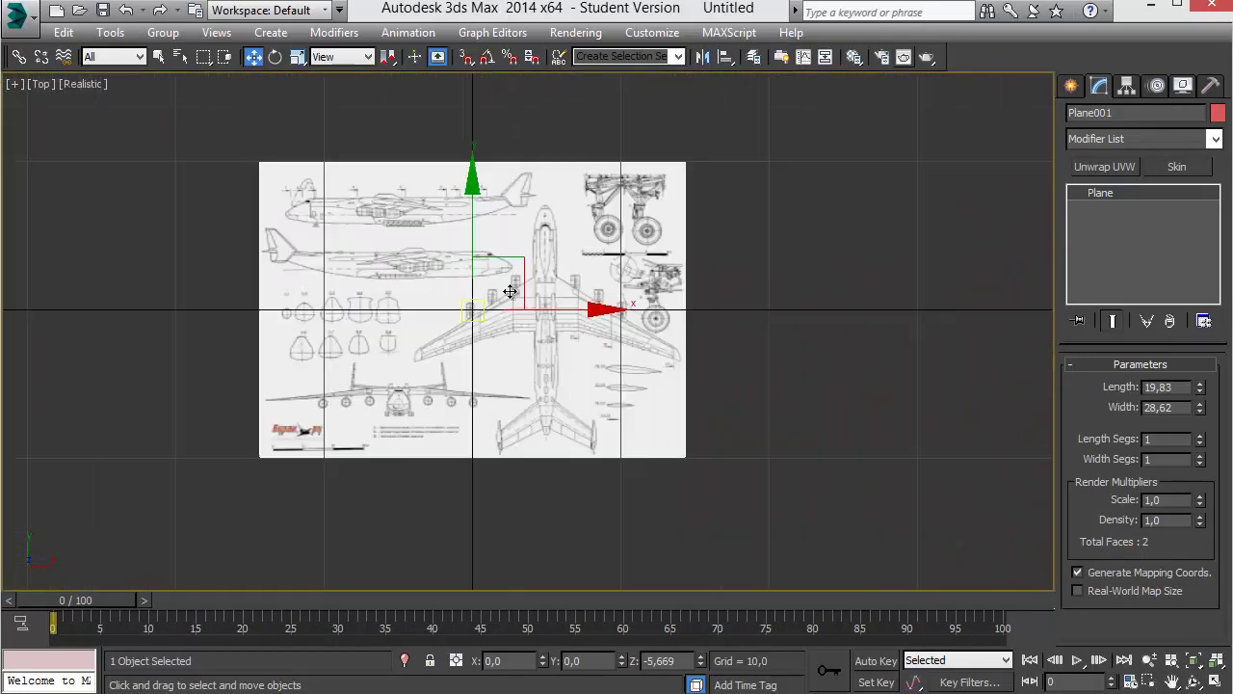
- Return to four views, then maximize and orbit the Perspective view of the blueprint
key(alt+w)
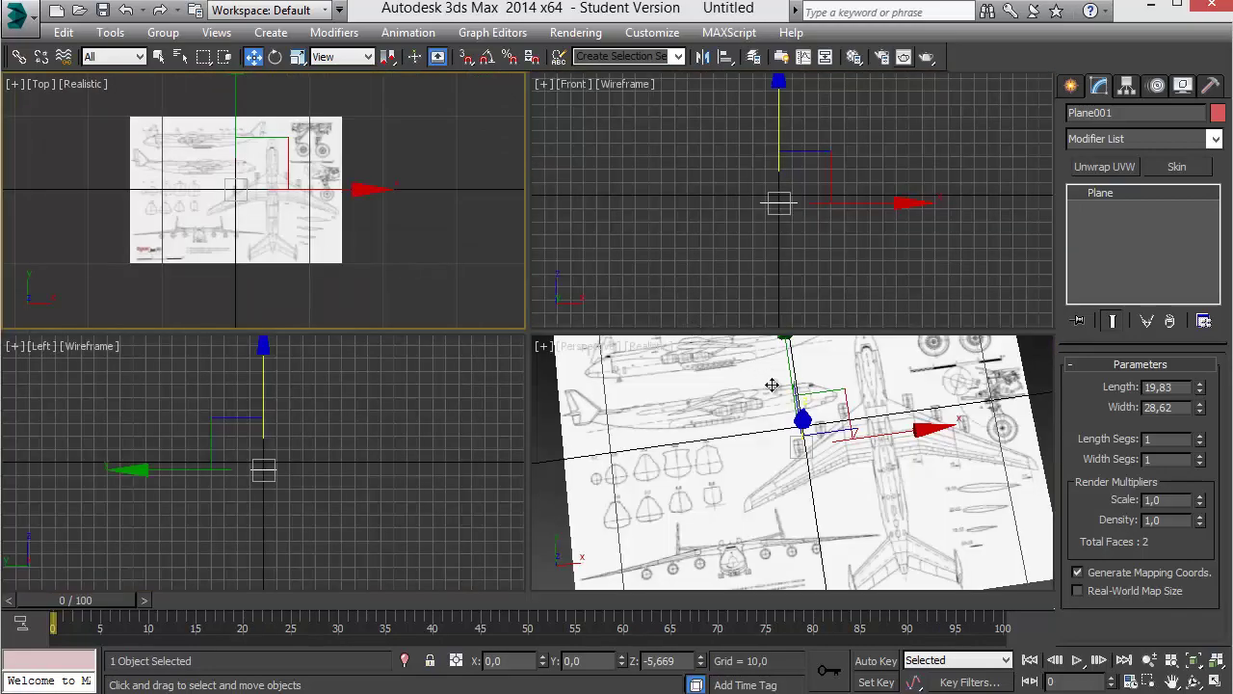
click(737, 381)
key(alt+w)
mouse_move(717, 379)
alt+middle_down()
mouse_move(668, 279)
mouse_move(641, 363)
mouse_move(721, 273)
mouse_move(702, 297)
mouse_move(703, 186)
alt+middle_up()
scroll(669, 278, down, 2)
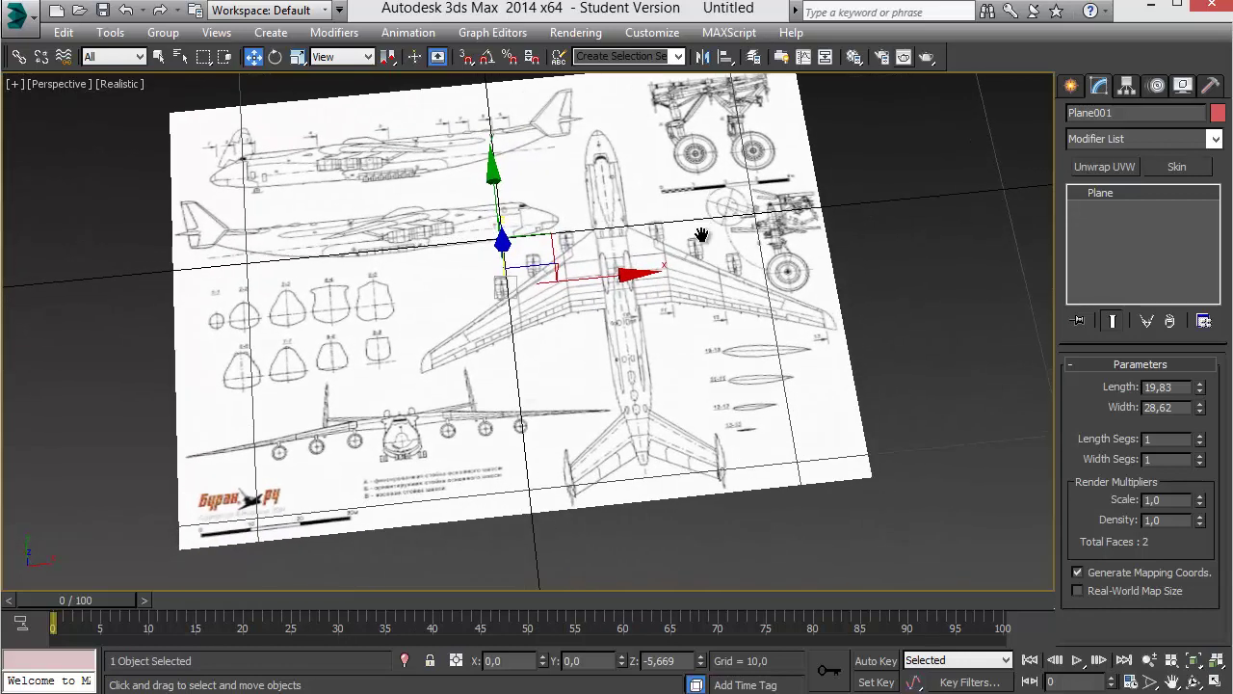
- Create a new layer containing the selected plane and name it 'blueprint'
click(754, 59)
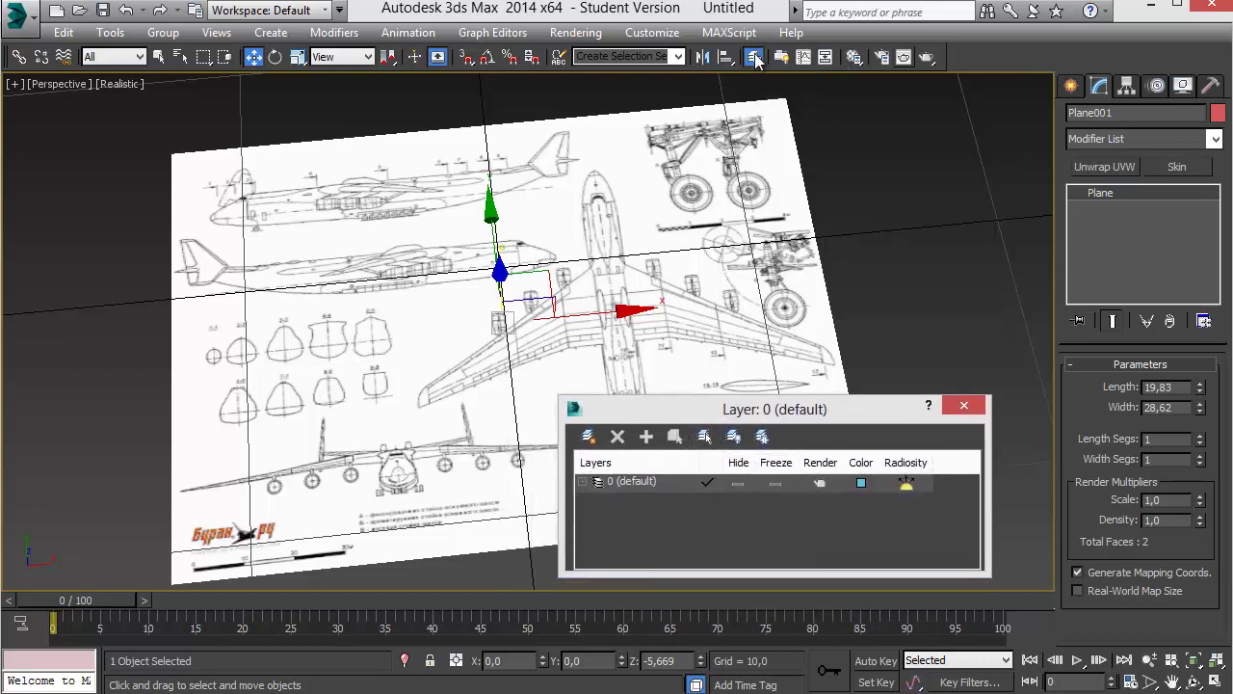
drag(761, 409, 775, 401)
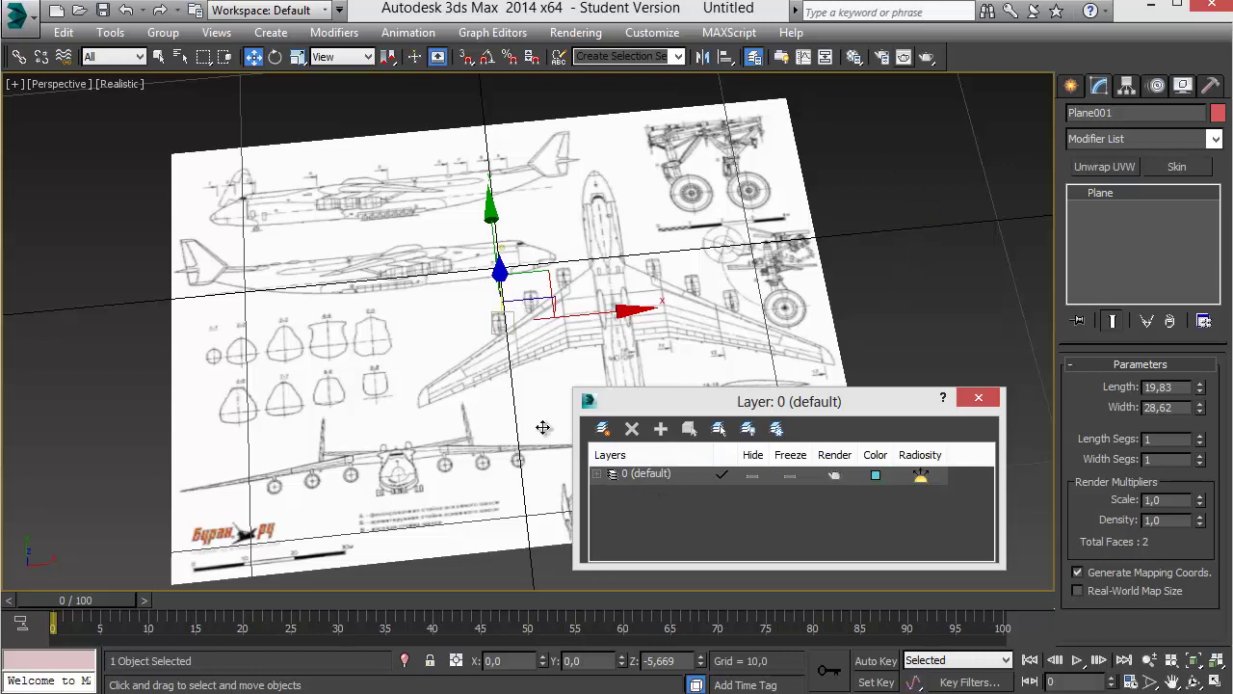
click(602, 428)
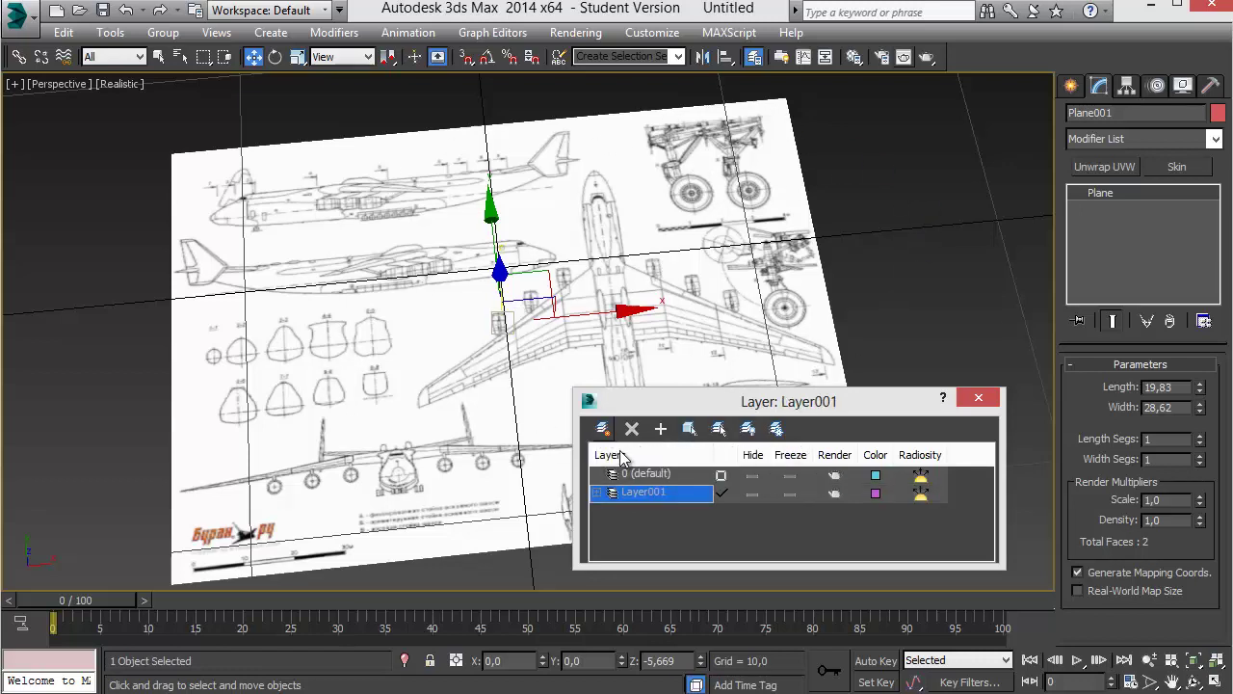
click(679, 493)
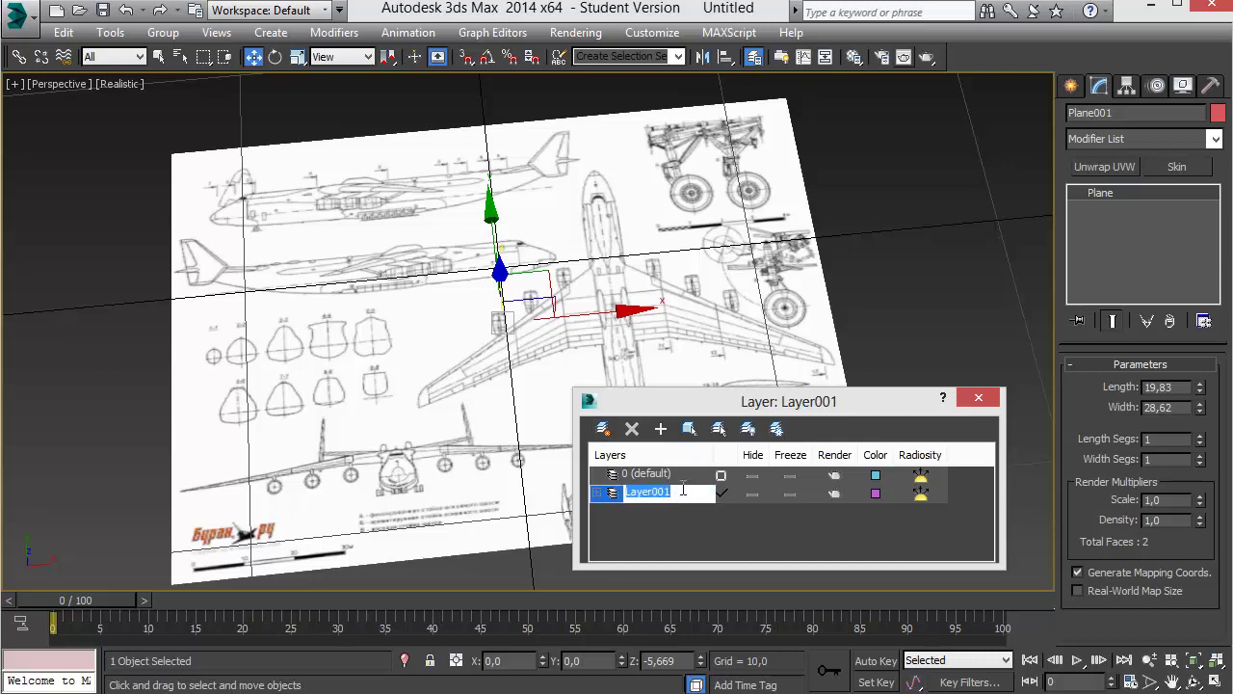
text(blu)
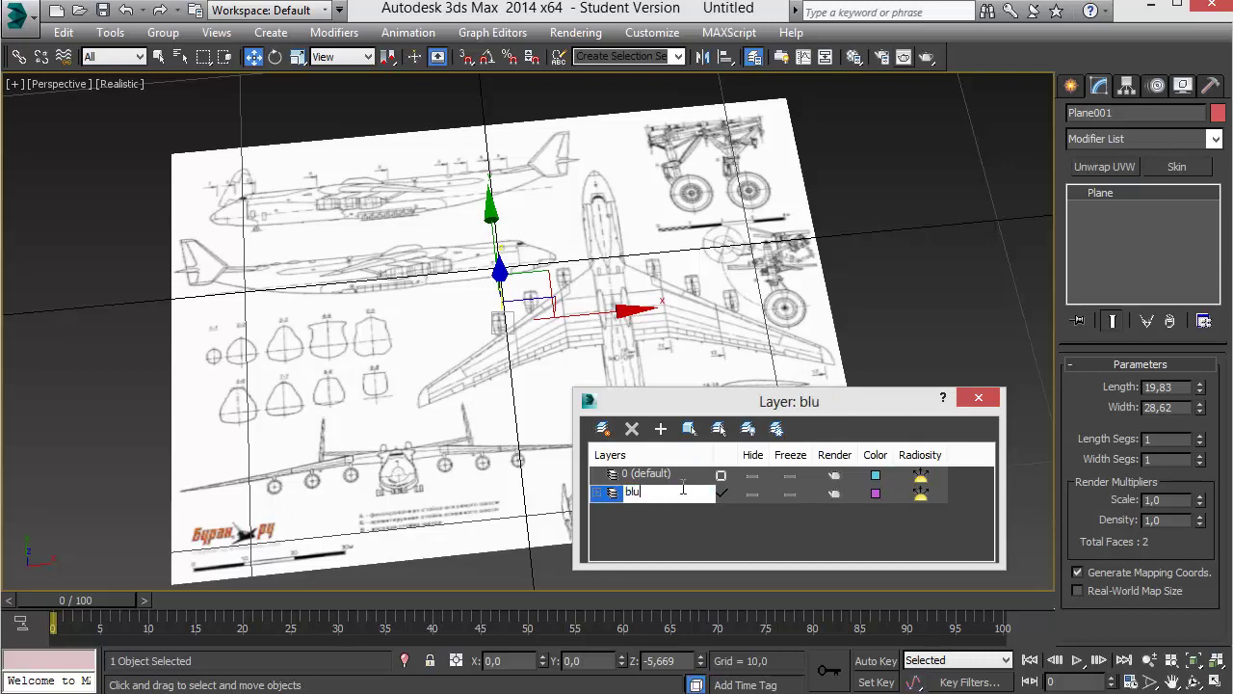
text(eprint)
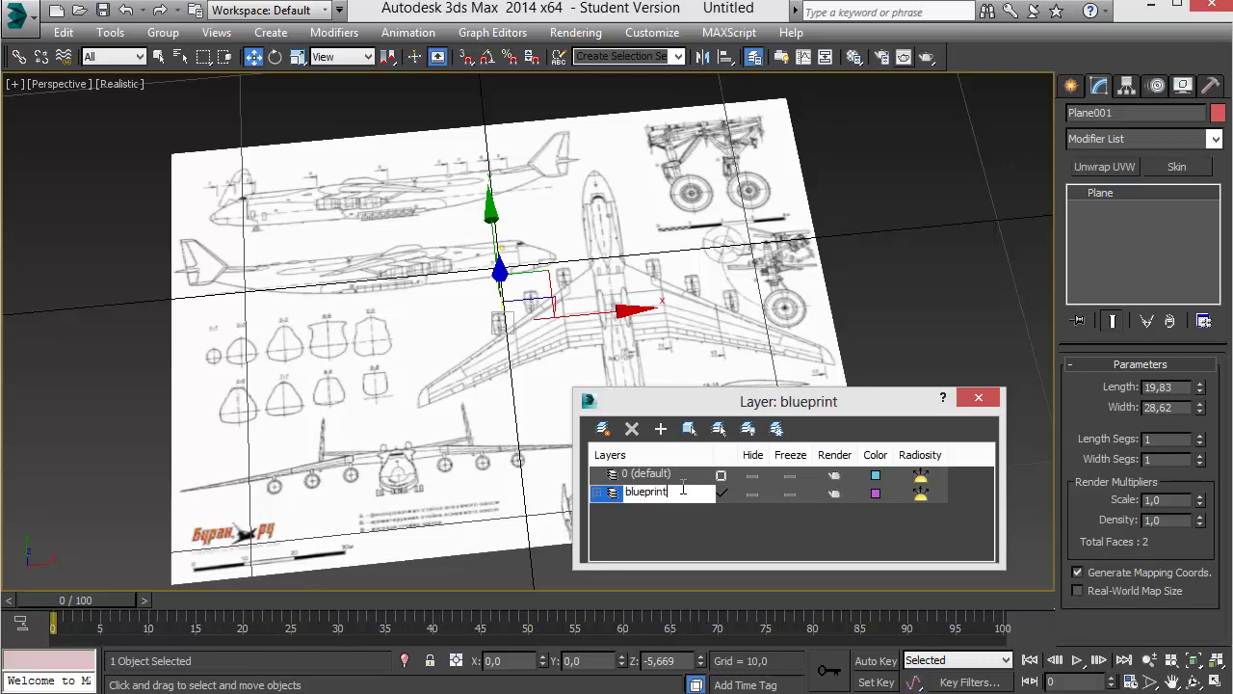
key(Return)
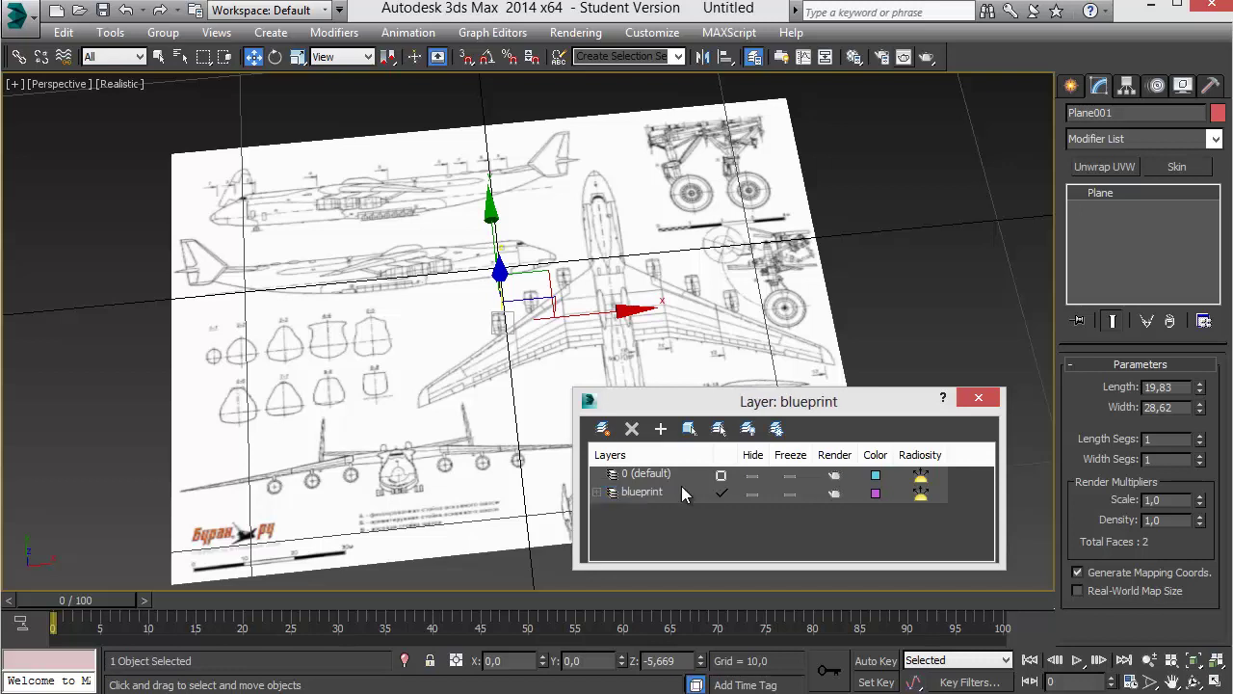
- Make layer 0 (default) current again and reselect the blueprint plane
click(722, 475)
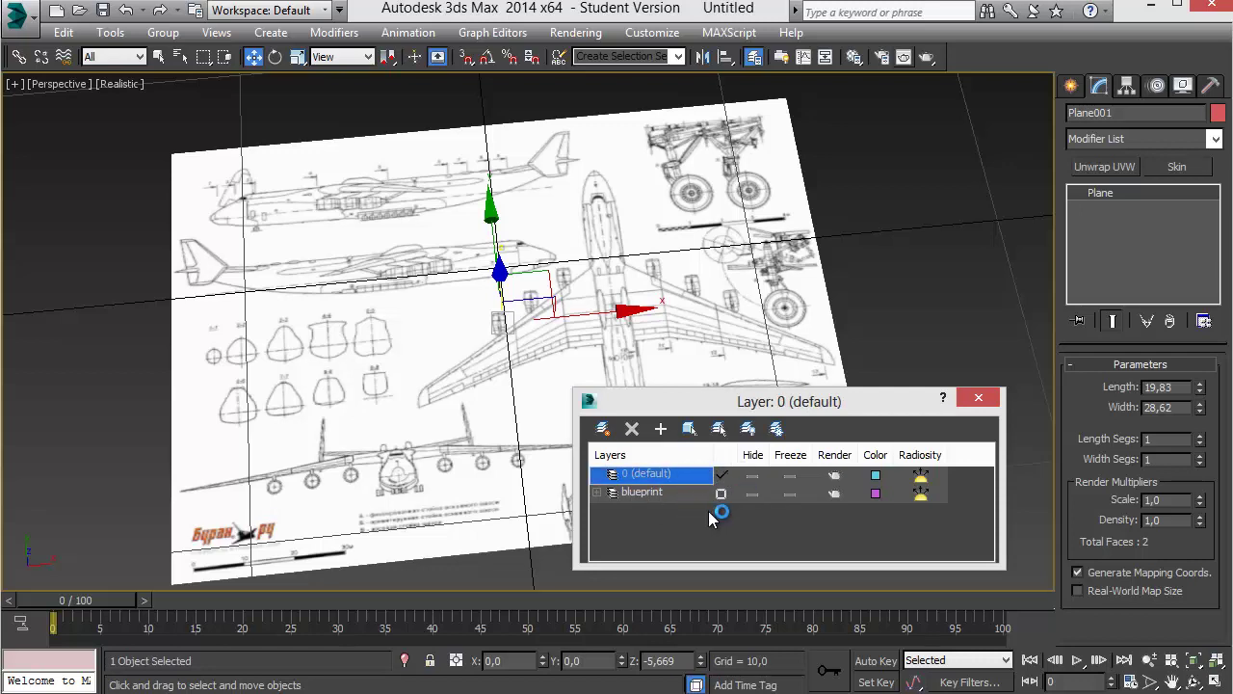
click(843, 207)
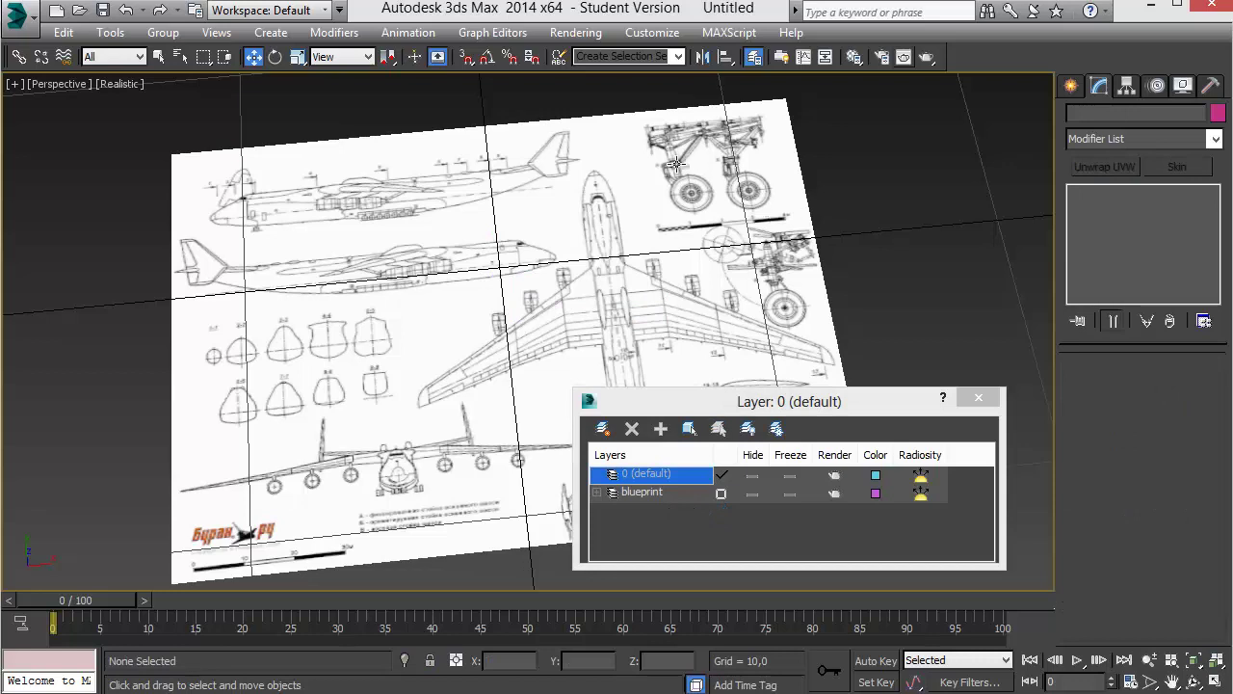
click(632, 172)
- Switch Plane001's Object Properties display setting from By Object to By Layer
right_click(722, 199)
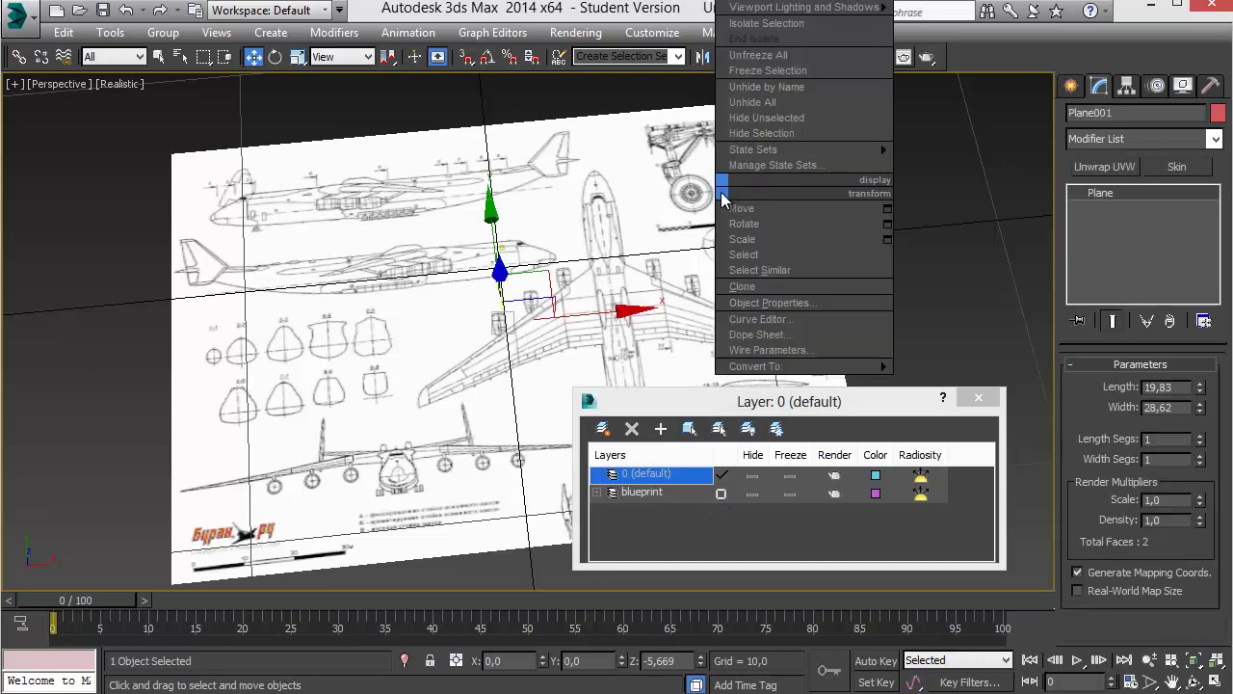
click(776, 304)
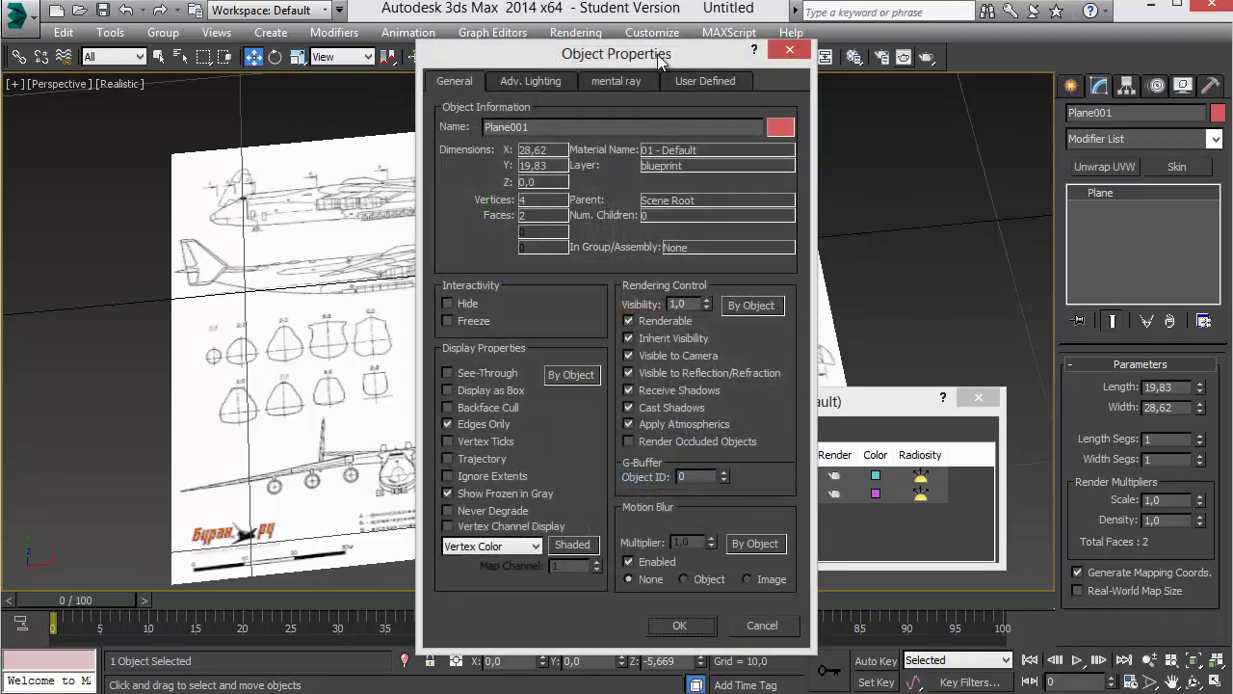
drag(659, 55, 749, 31)
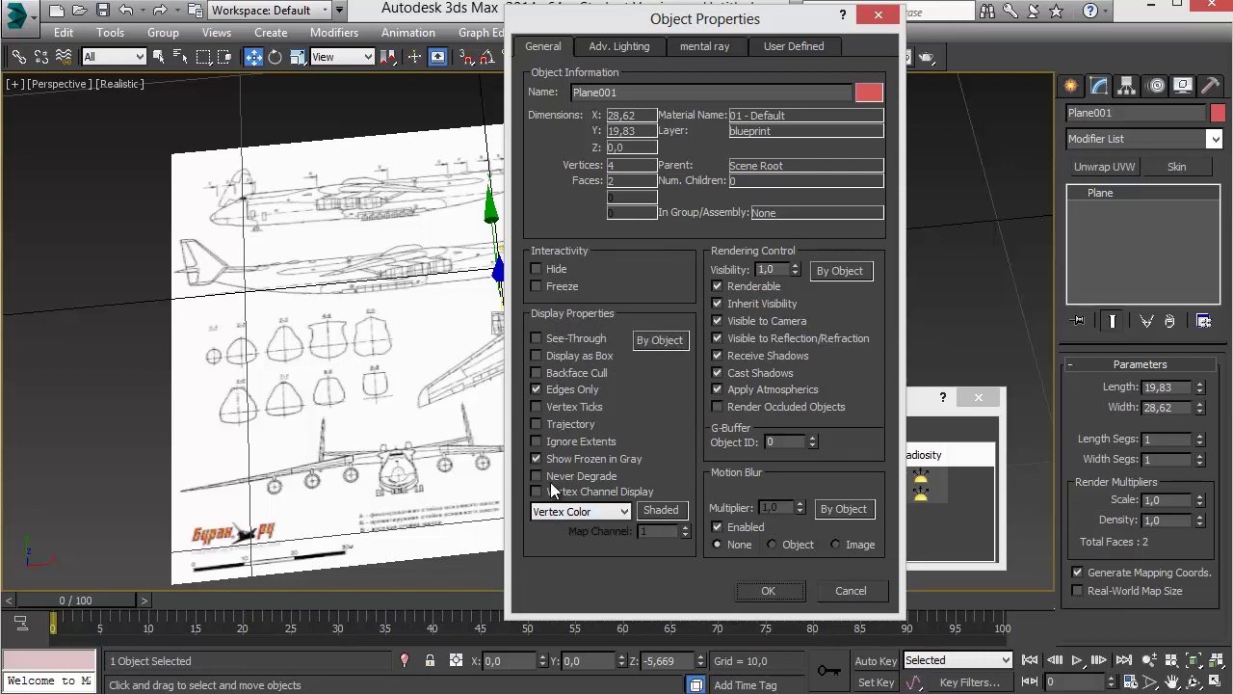
click(660, 342)
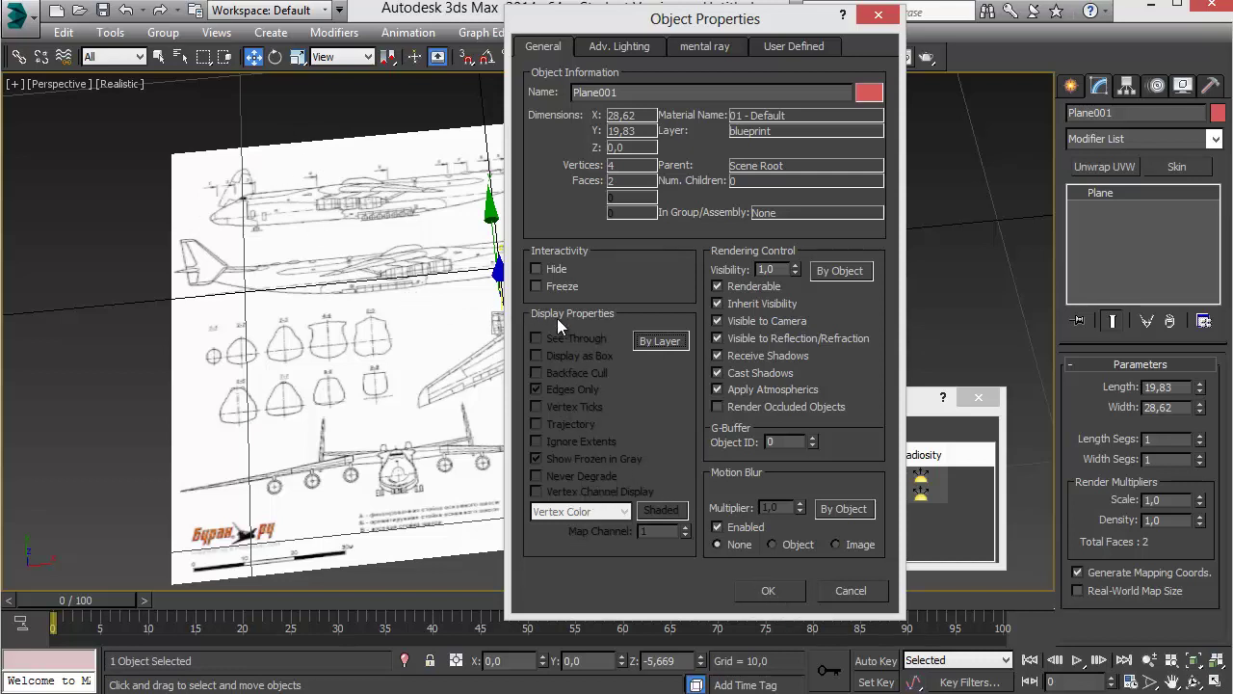
click(768, 590)
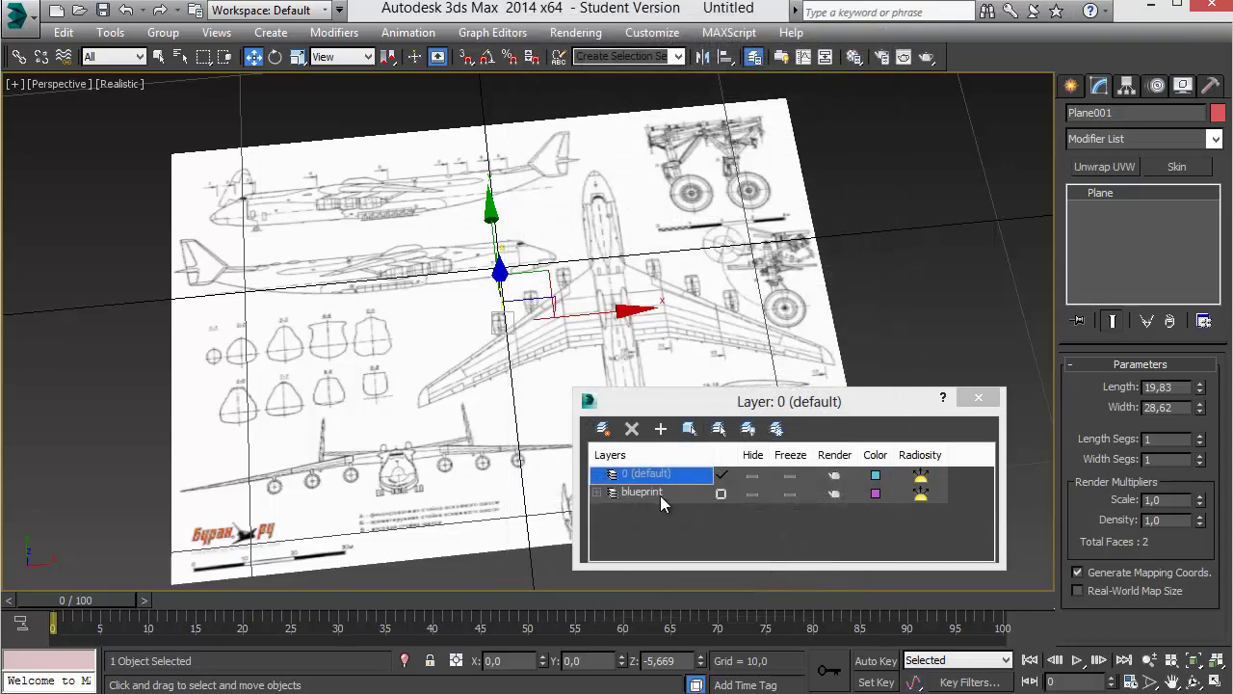
click(671, 493)
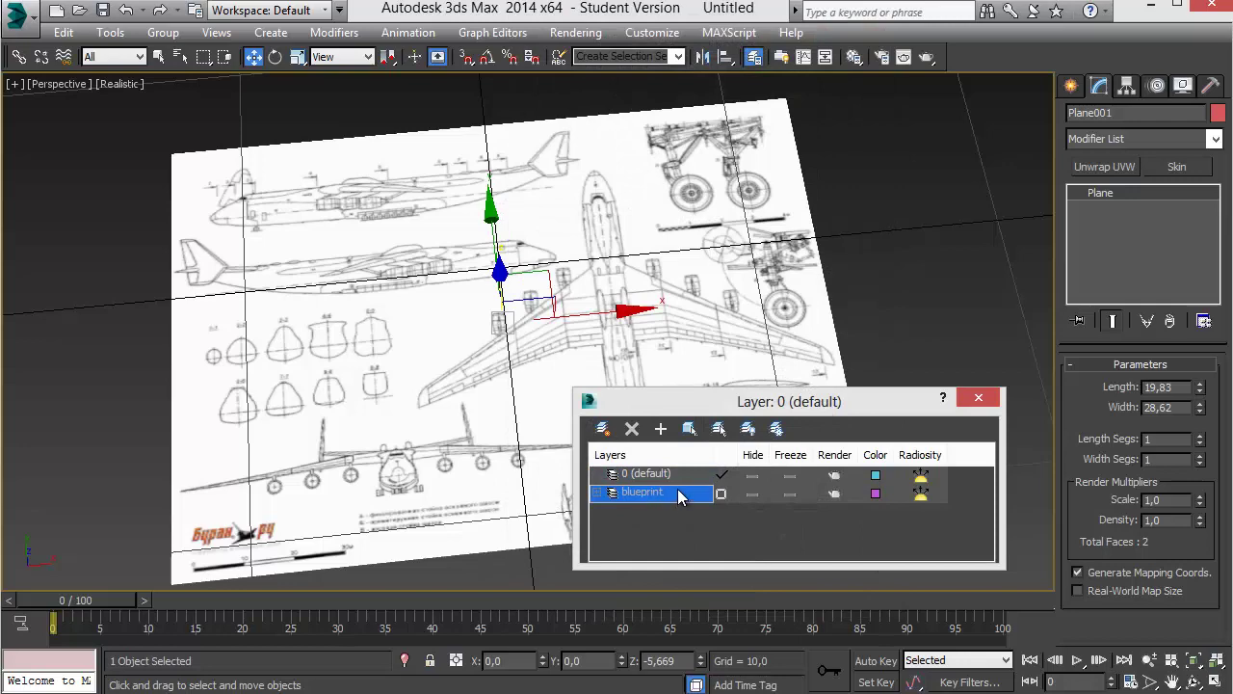
right_click(679, 496)
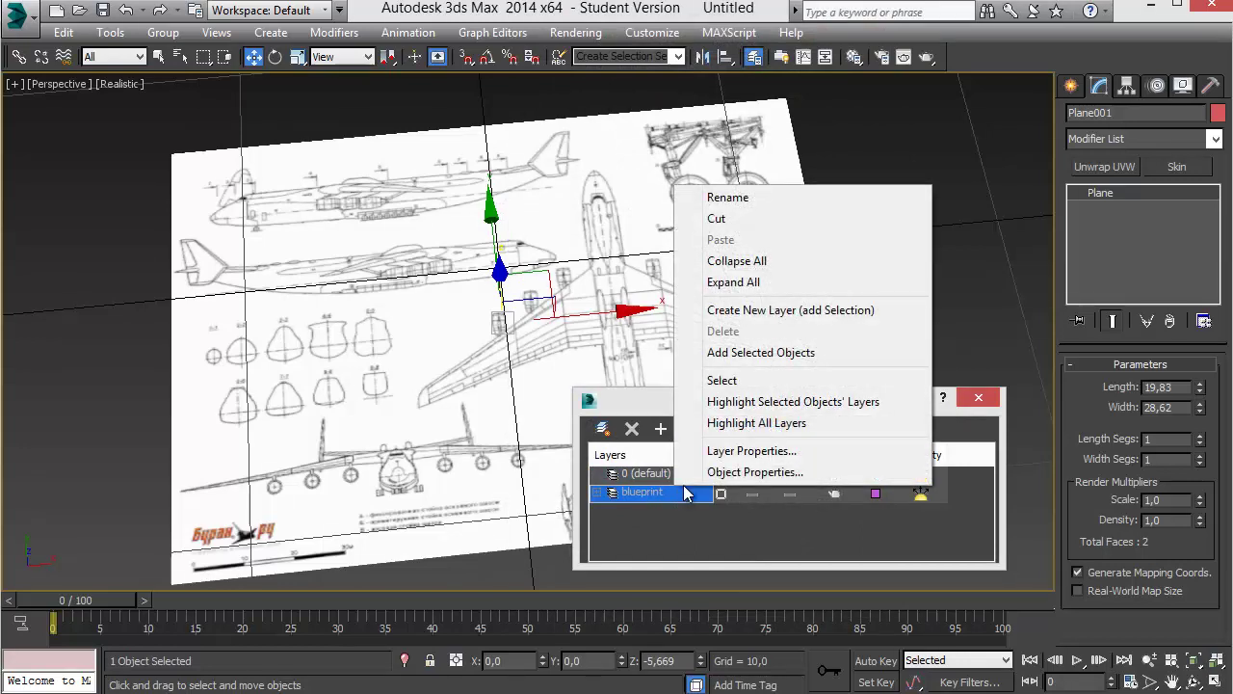
click(746, 450)
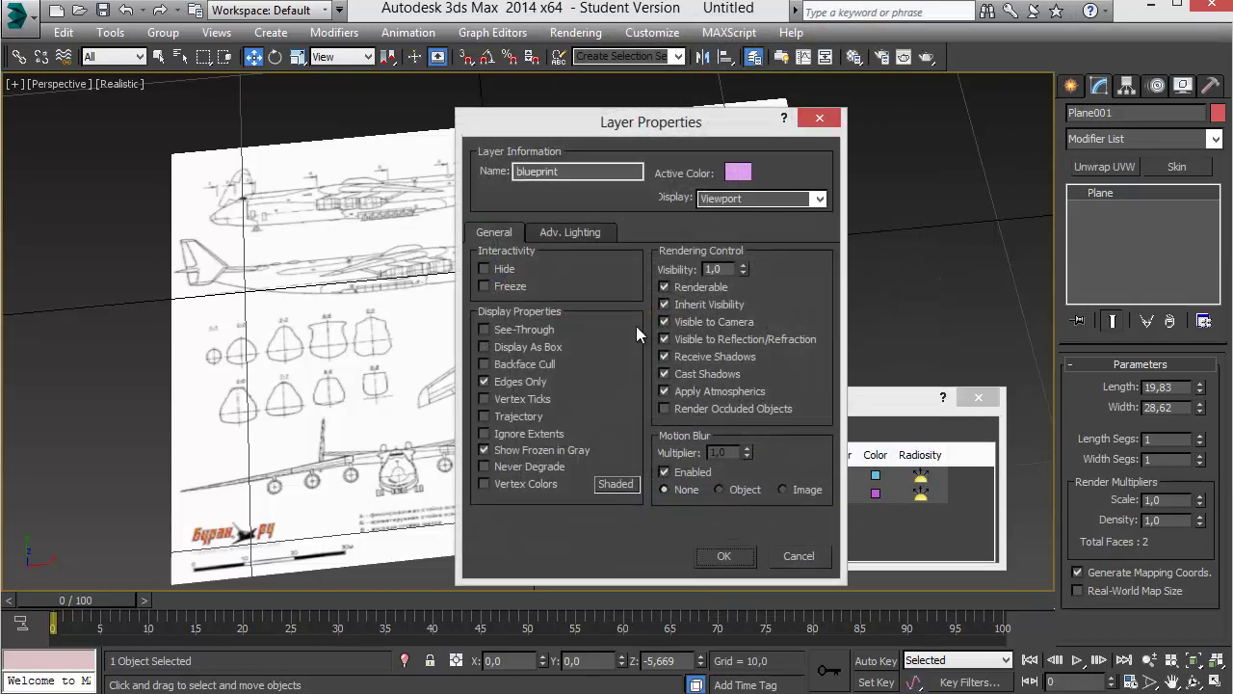
drag(624, 122, 324, 106)
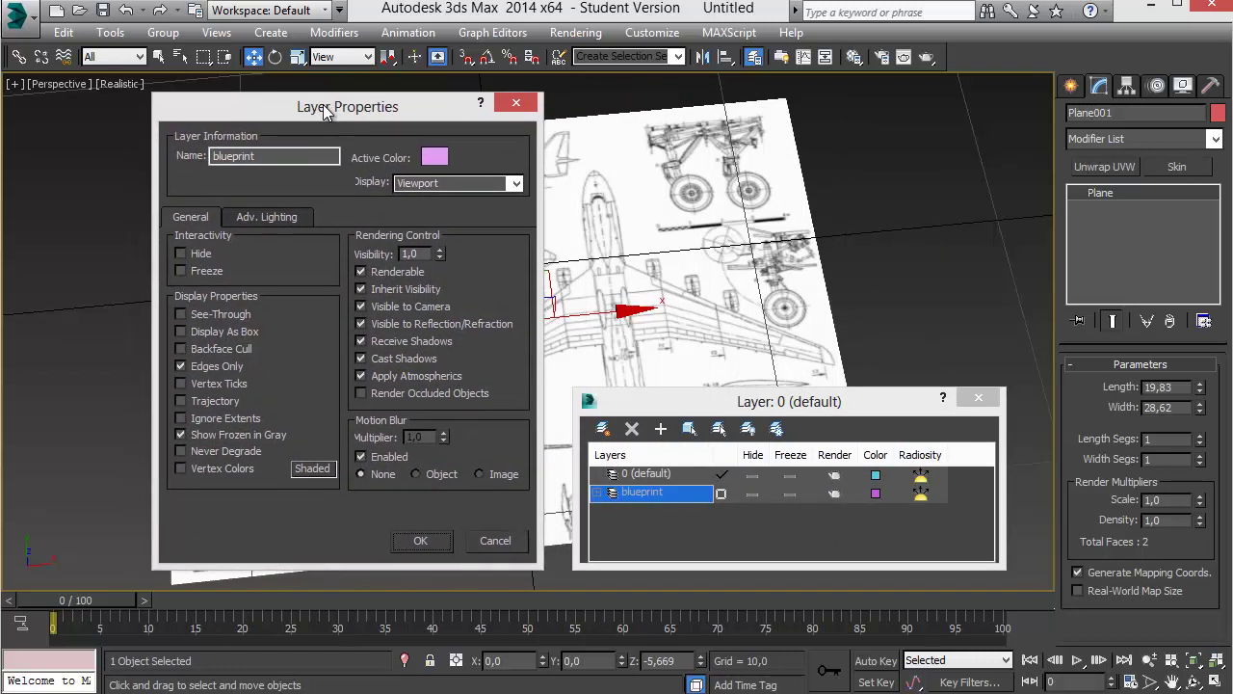
click(520, 183)
click(431, 249)
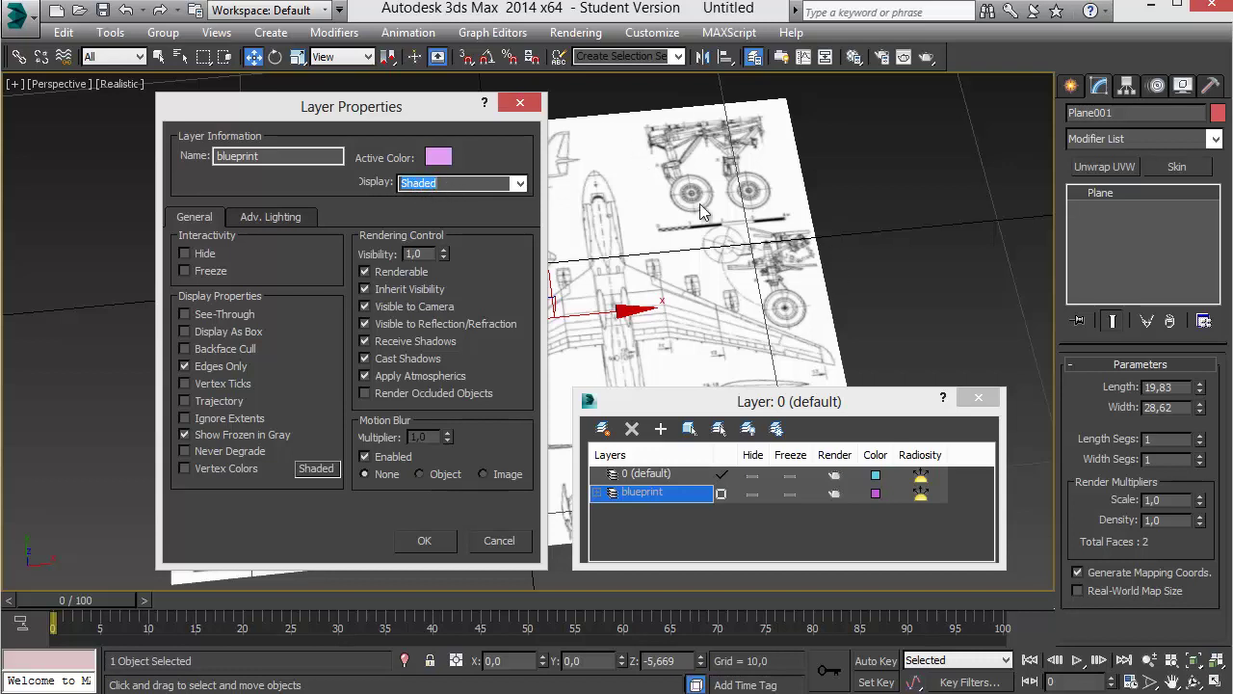
click(519, 183)
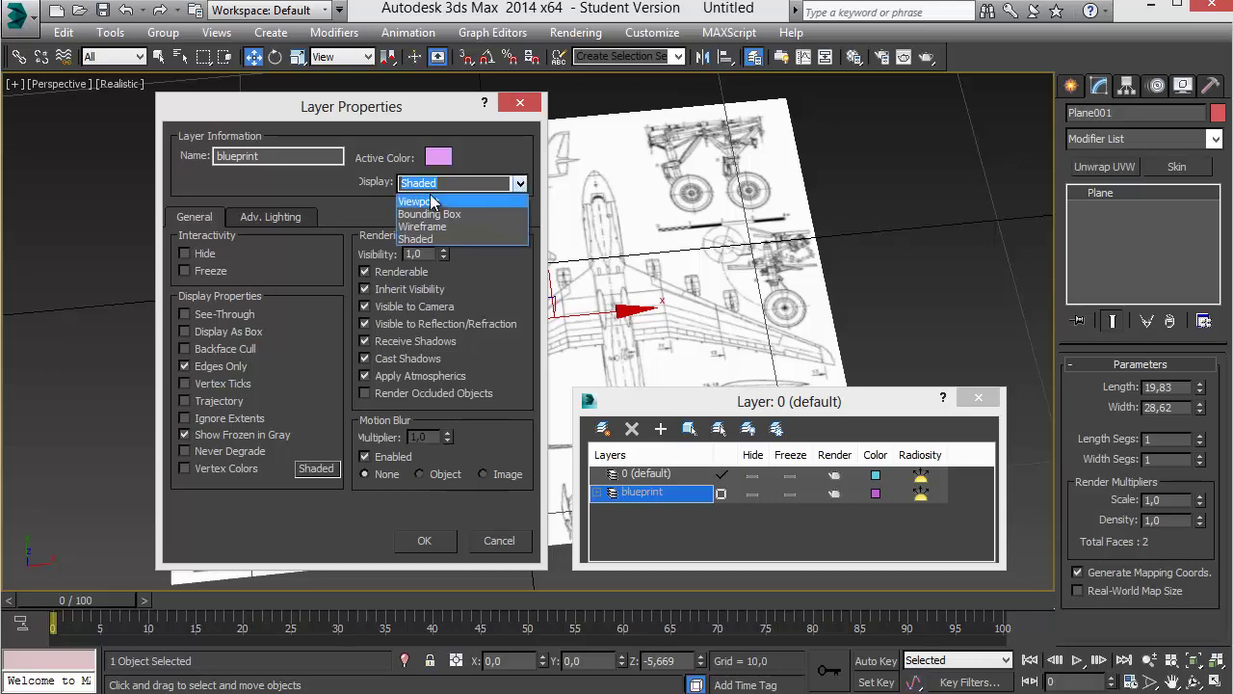
key(Escape)
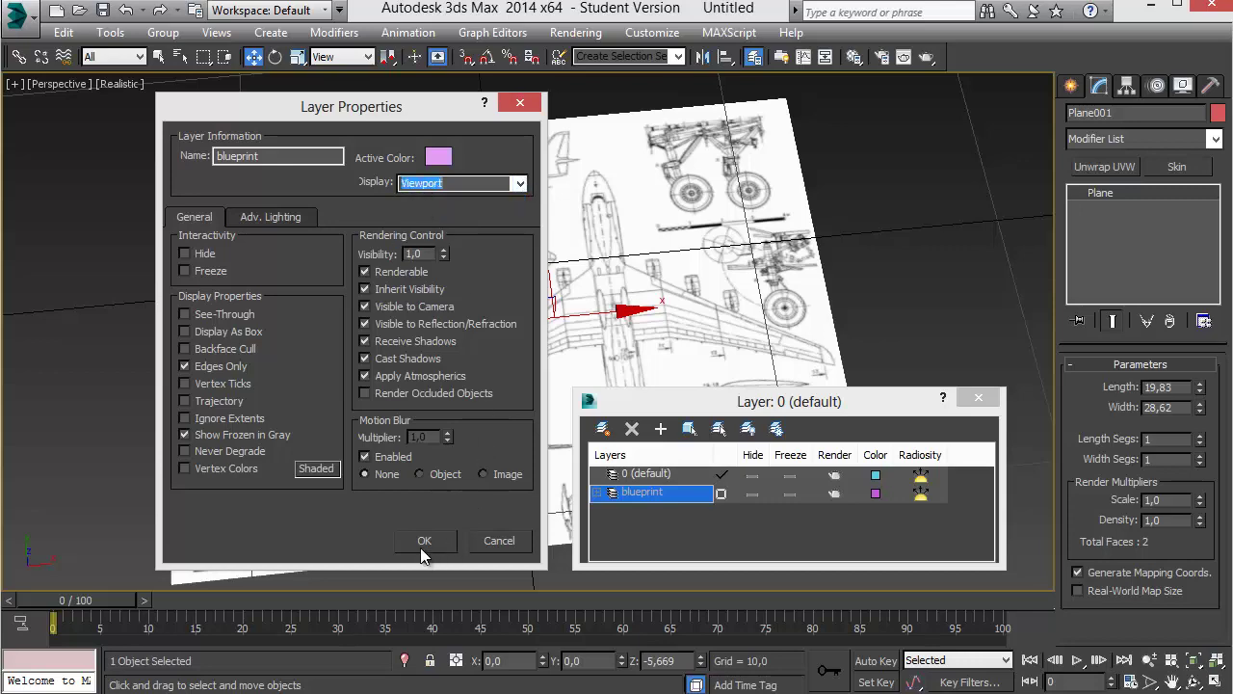
click(424, 554)
scroll(491, 376, up, 2)
- Inspect the blueprint plane in wireframe from a low orbit, then return to textured shading
scroll(492, 387, up, 2)
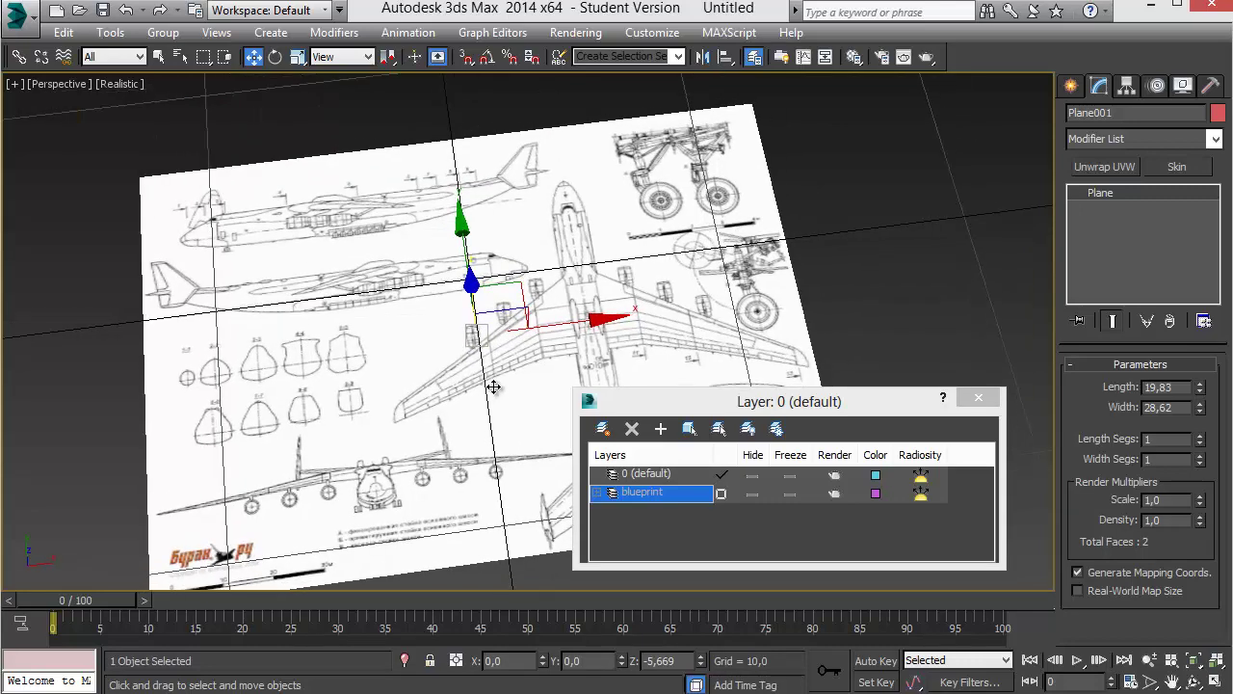
key(F3)
mouse_move(494, 386)
alt+middle_down()
mouse_move(506, 281)
mouse_move(496, 366)
mouse_move(481, 379)
mouse_move(431, 405)
mouse_move(389, 356)
alt+middle_up()
mouse_move(348, 255)
alt+middle_down()
mouse_move(427, 267)
mouse_move(372, 353)
mouse_move(364, 339)
mouse_move(476, 296)
alt+middle_up()
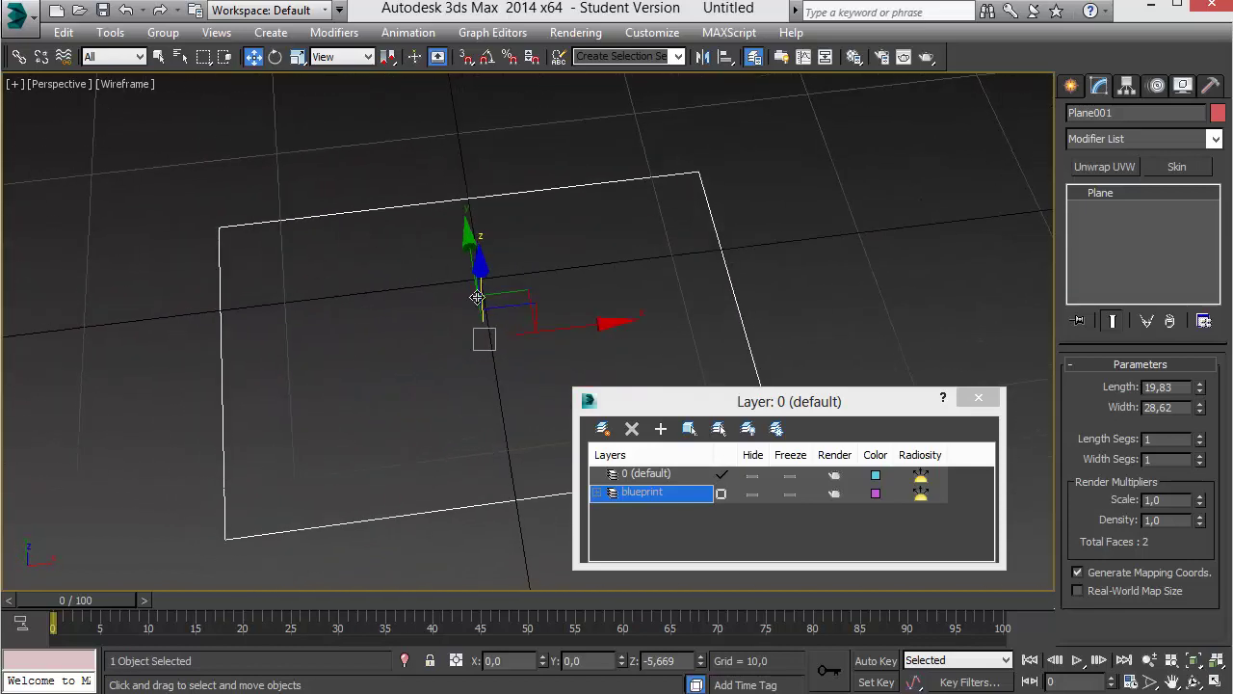
key(F3)
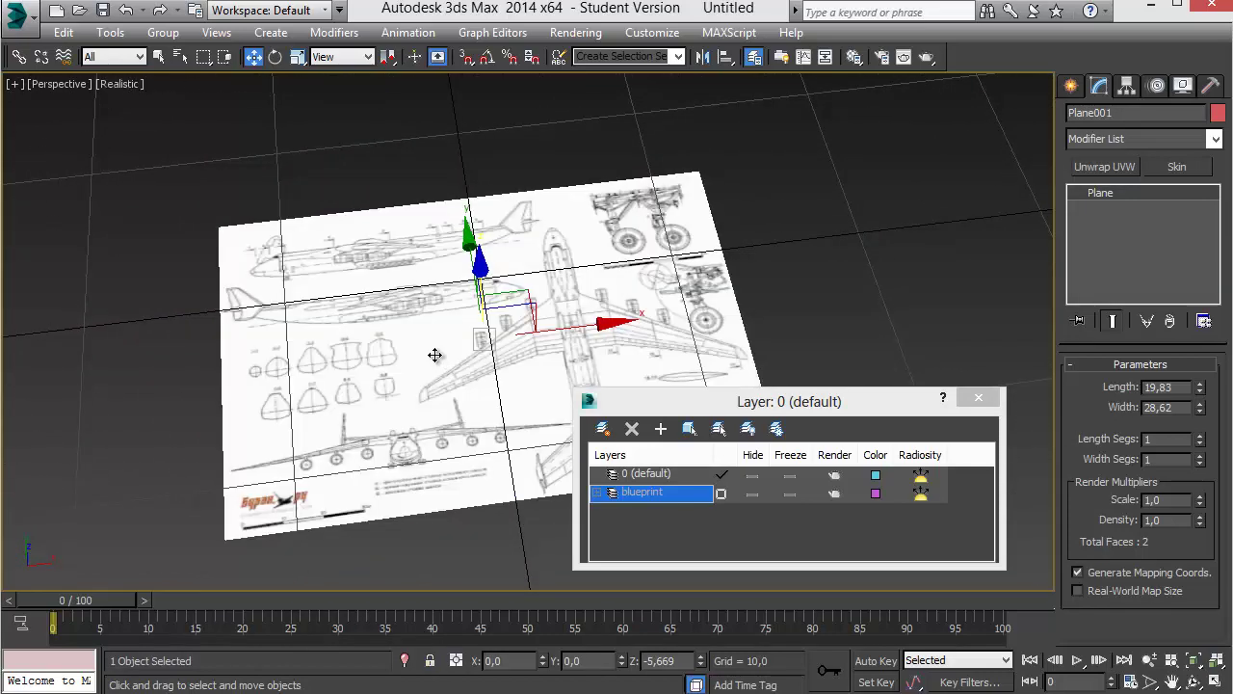
- Set the blueprint layer's display mode to Shaded in its Layer Properties
right_click(682, 499)
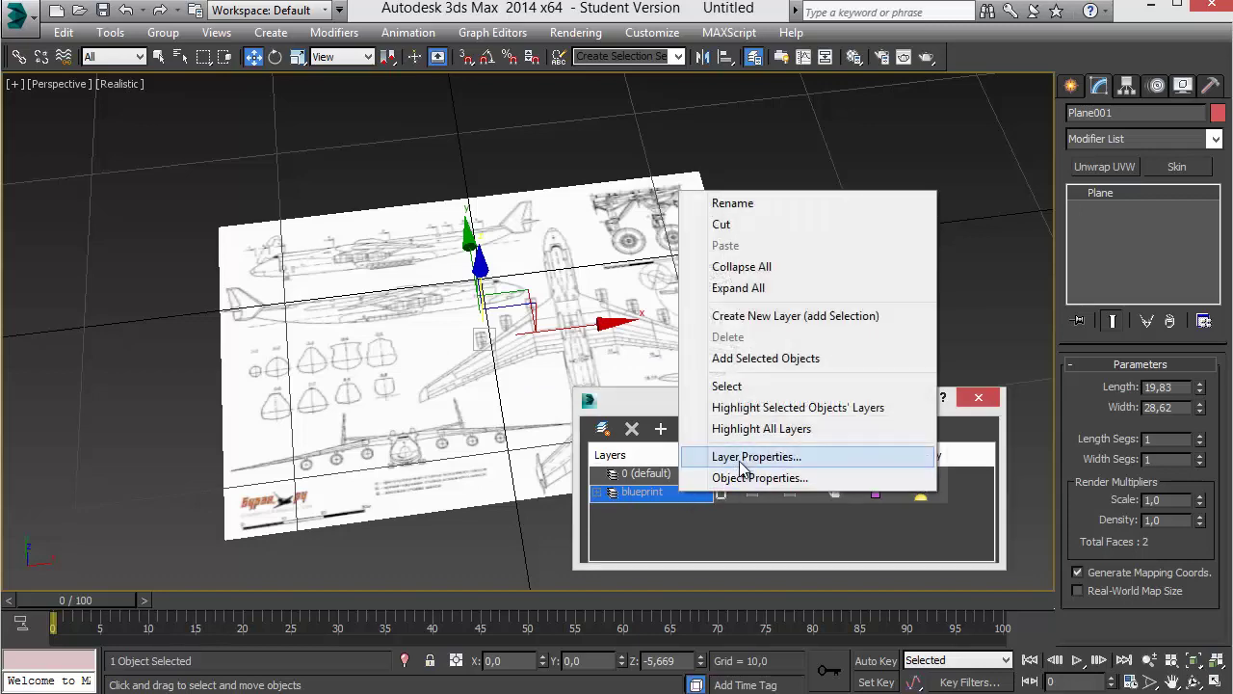
click(743, 455)
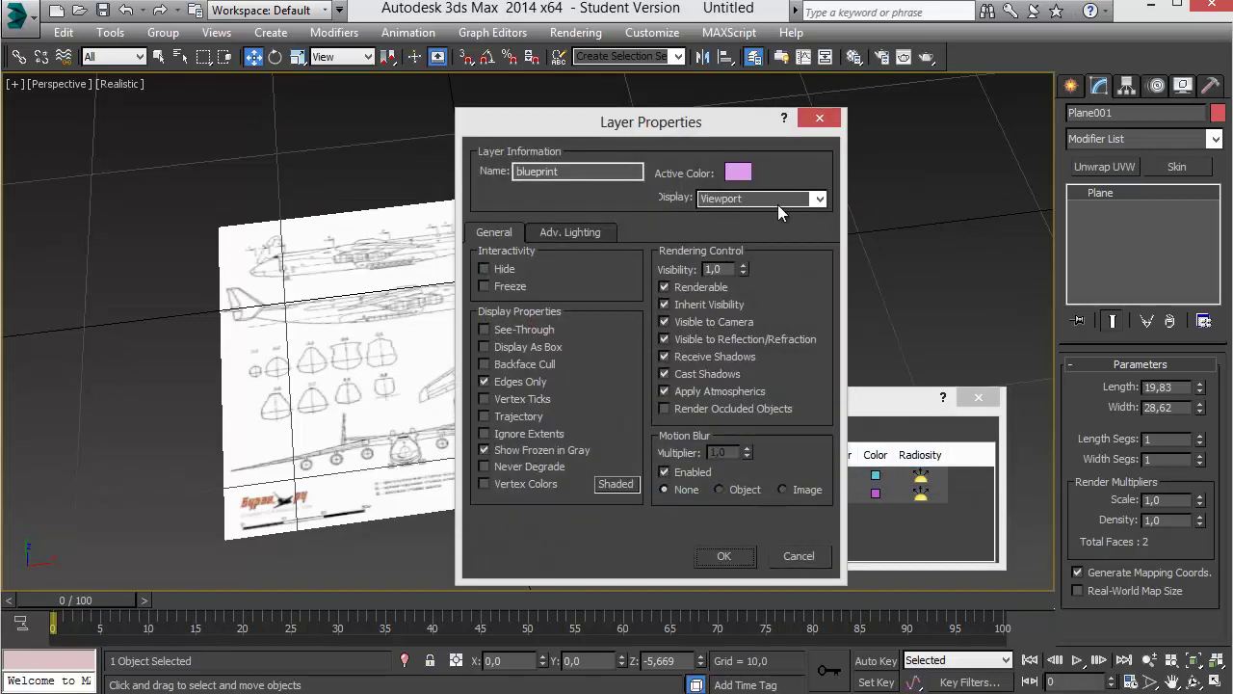
click(819, 198)
click(740, 252)
click(723, 556)
- Orbit the wireframe perspective around the blueprint and switch to the four-viewport layout
key(F3)
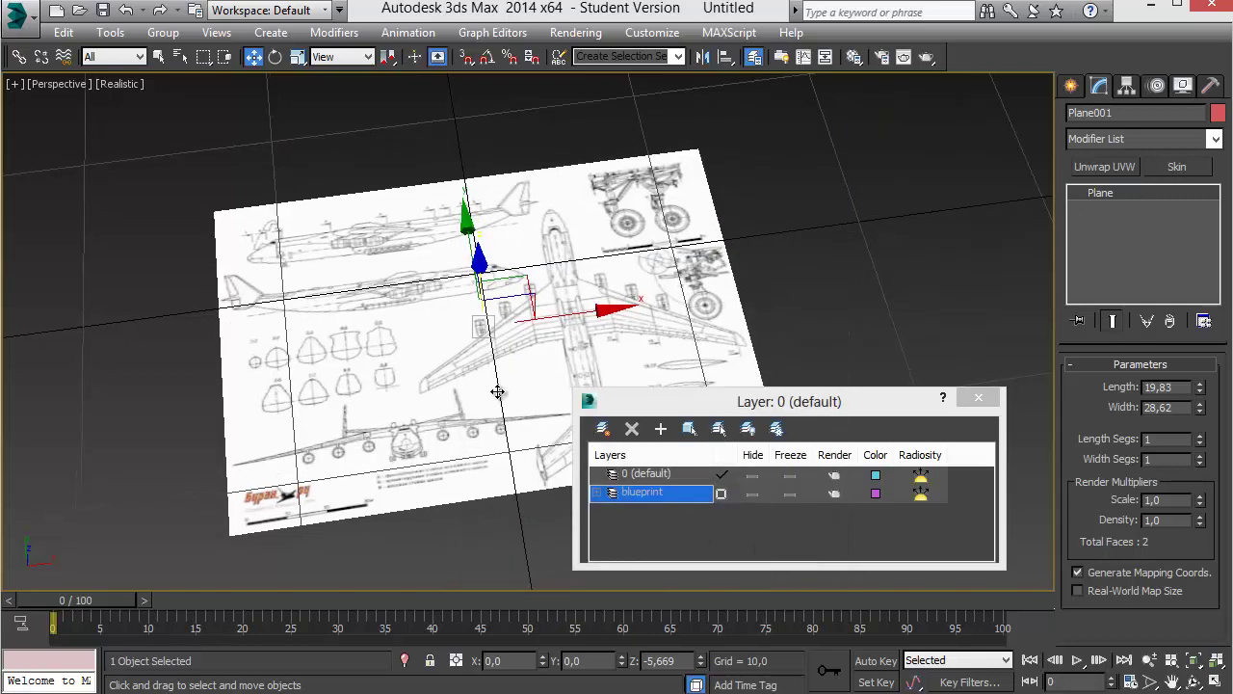
scroll(503, 395, up, 4)
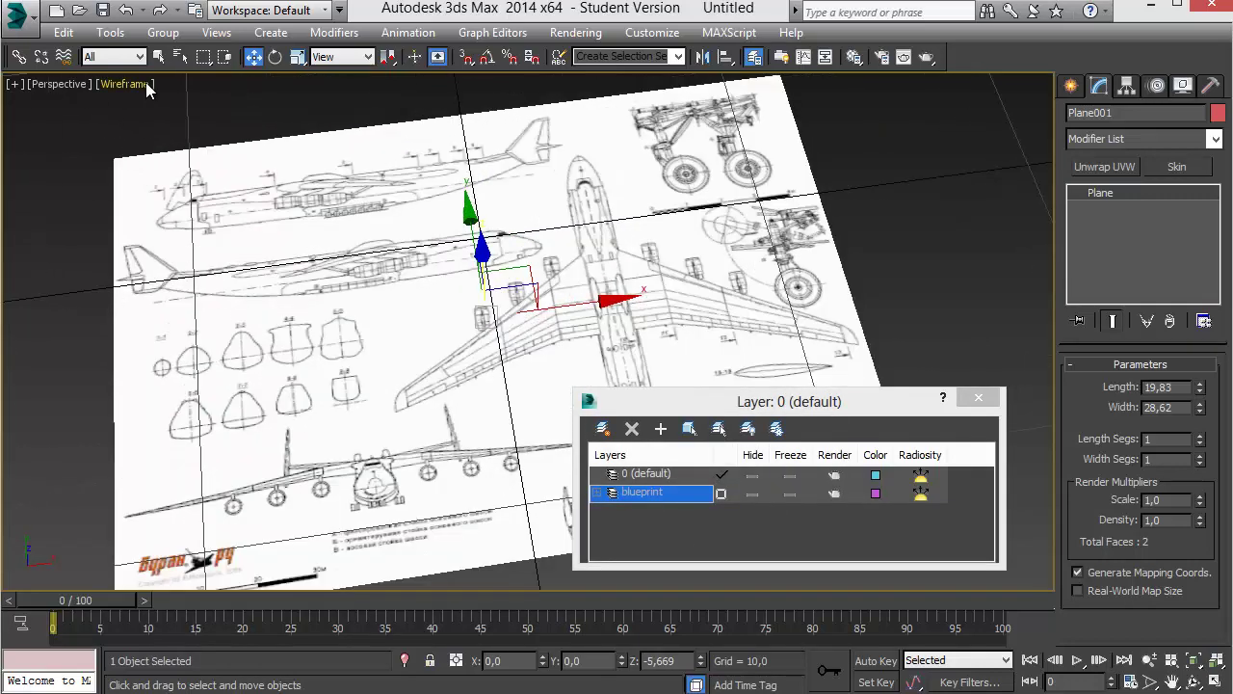
mouse_move(167, 102)
alt+middle_down()
mouse_move(424, 392)
mouse_move(510, 340)
alt+middle_up()
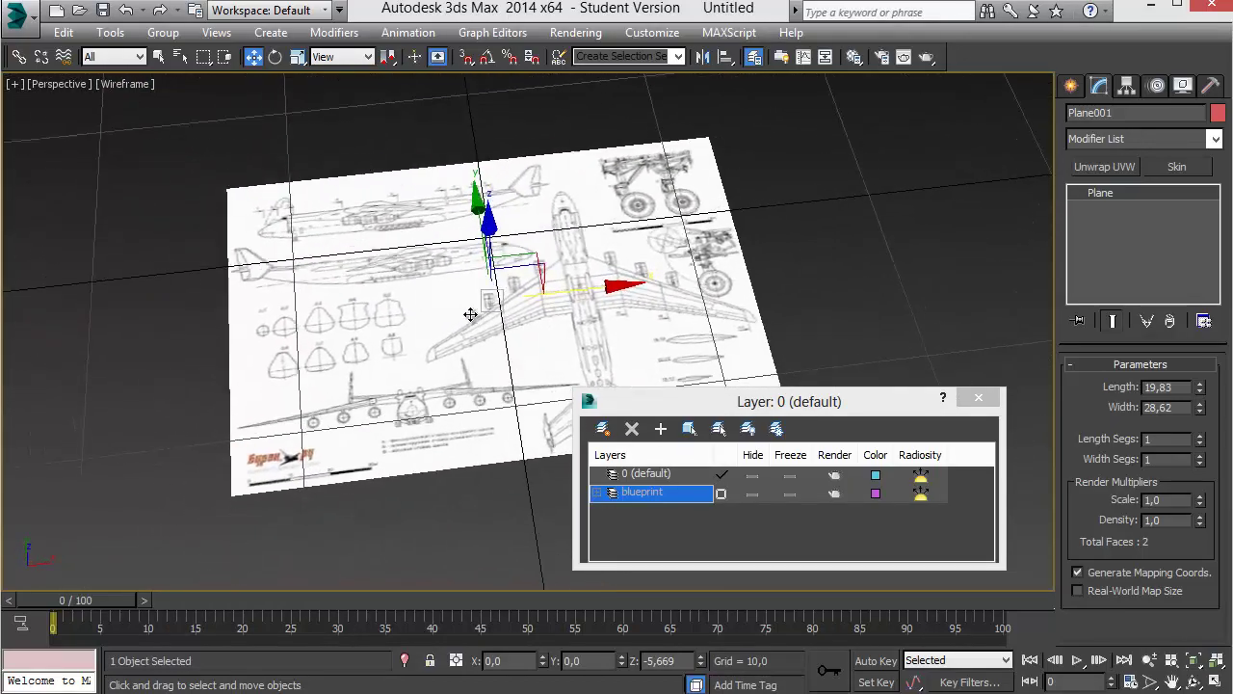
key(alt+w)
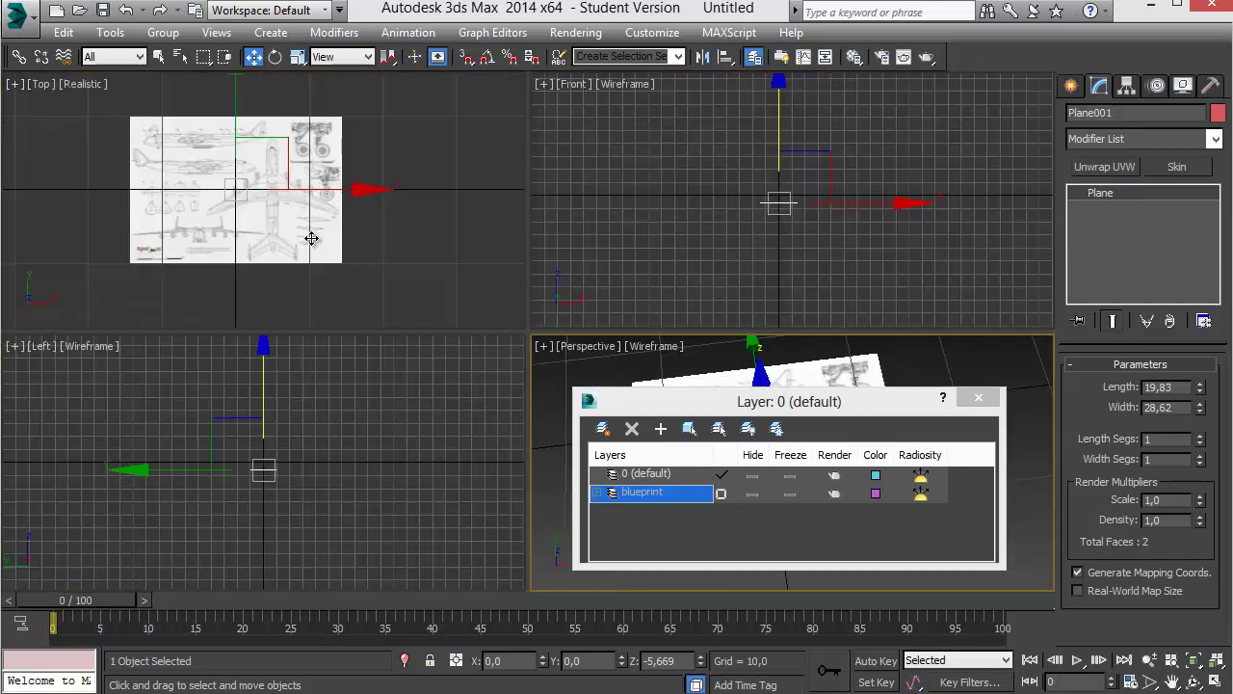
- Maximize the Top viewport to fill the screen
click(307, 234)
key(alt+w)
scroll(322, 252, up, 3)
scroll(417, 271, down, 3)
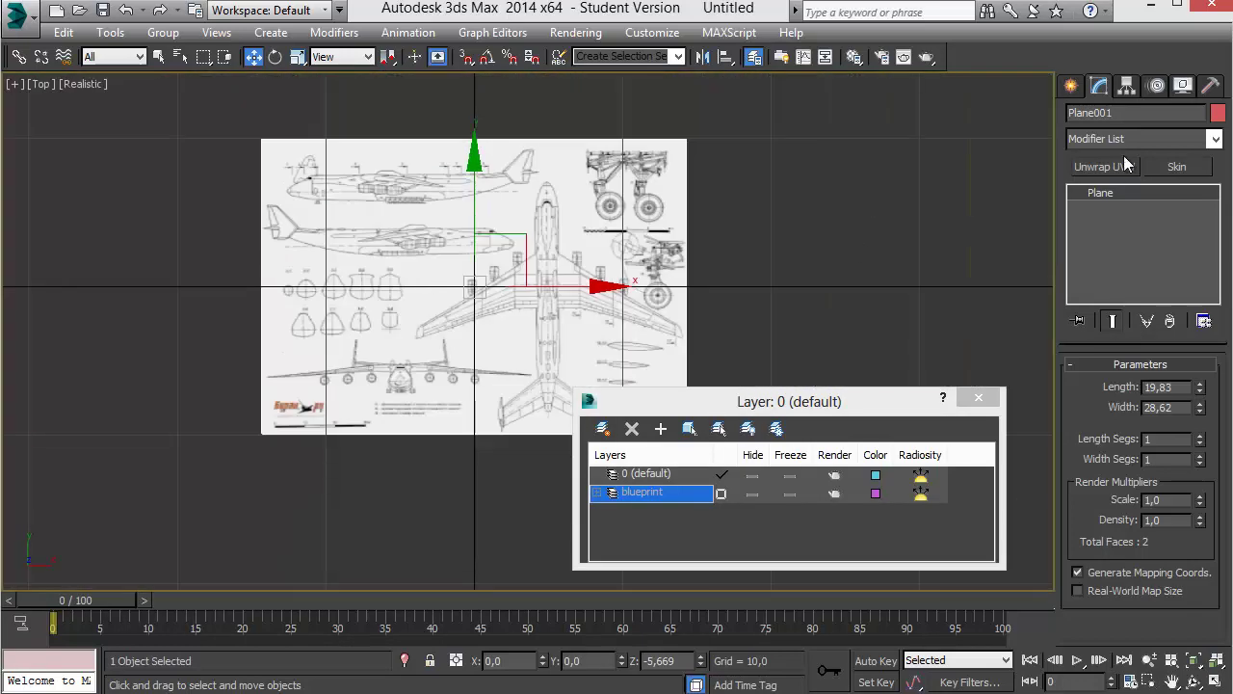
- Create a Box of about 3,179 × 3,698 × 3,633 near the blueprint's centre
click(1071, 85)
click(1105, 208)
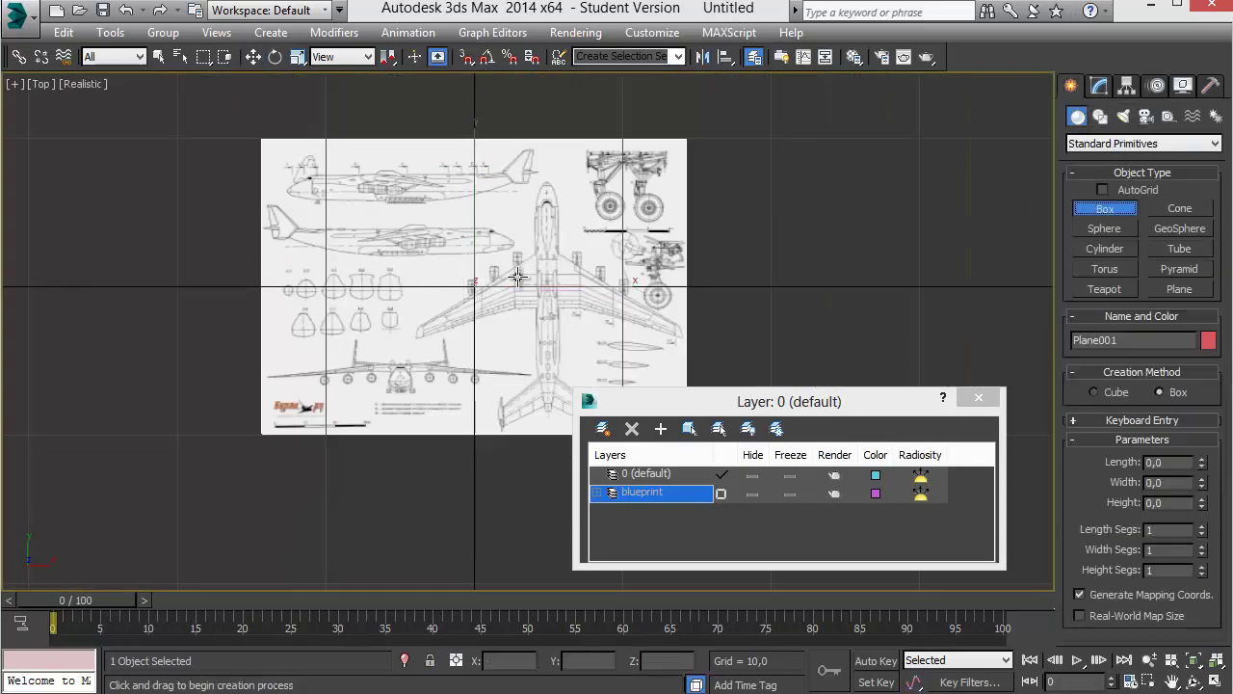
drag(452, 319, 507, 271)
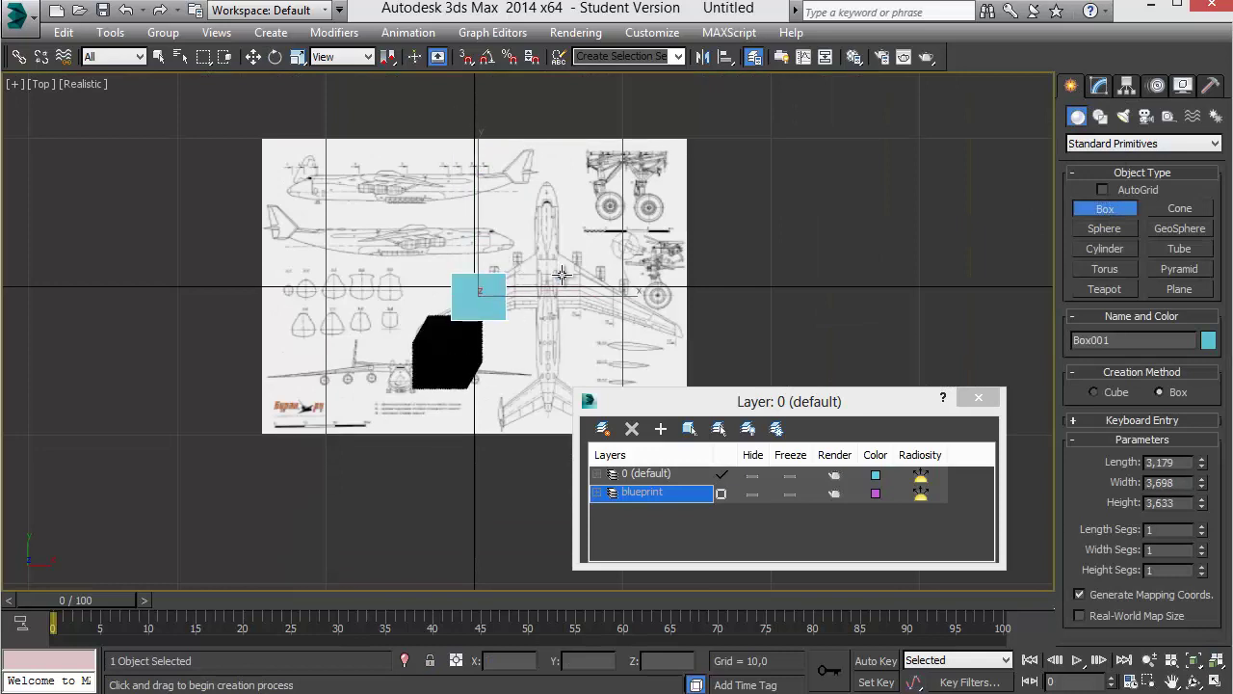
scroll(597, 237, up, 1)
scroll(611, 231, up, 1)
scroll(584, 242, up, 1)
scroll(438, 308, up, 2)
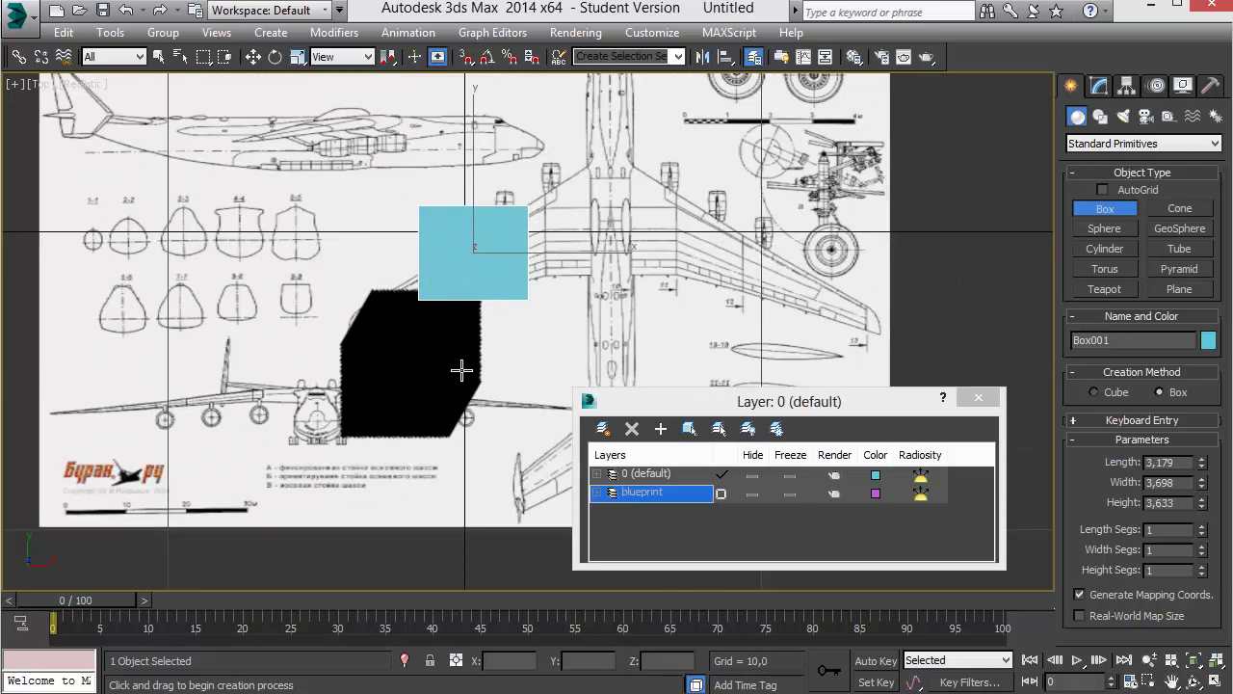
scroll(279, 237, down, 2)
scroll(280, 237, down, 1)
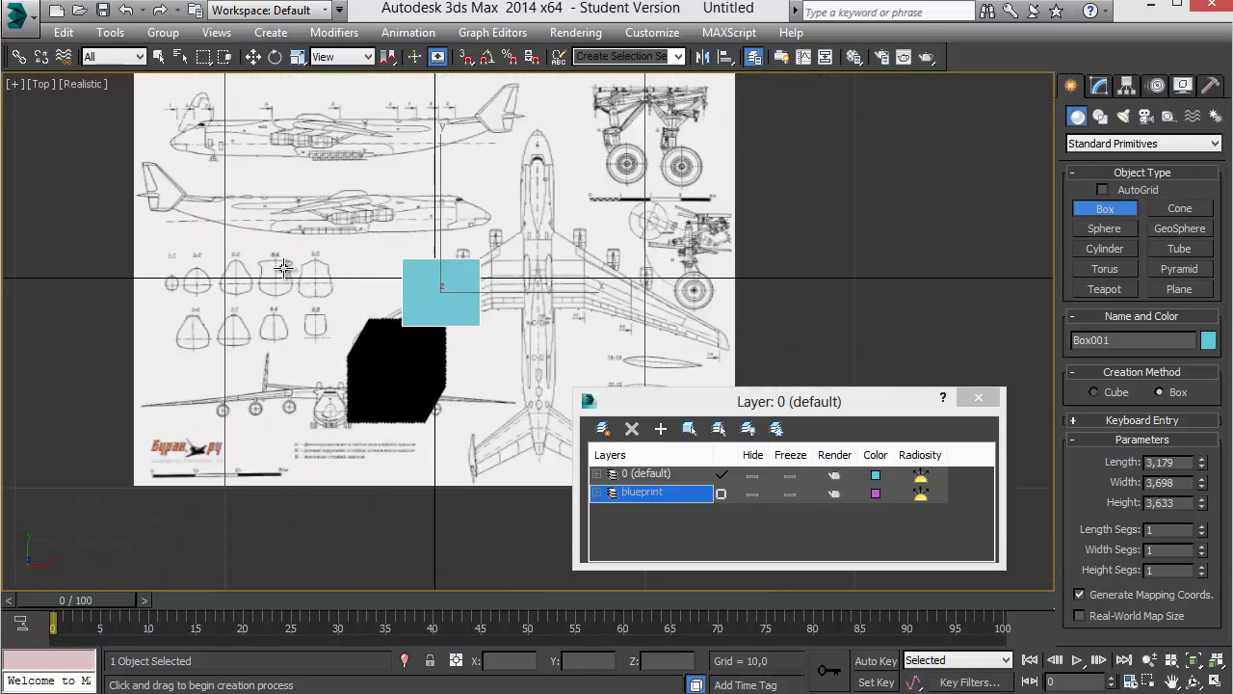
scroll(277, 227, up, 1)
- Try the Top view in Shaded and then Realistic shading
click(84, 83)
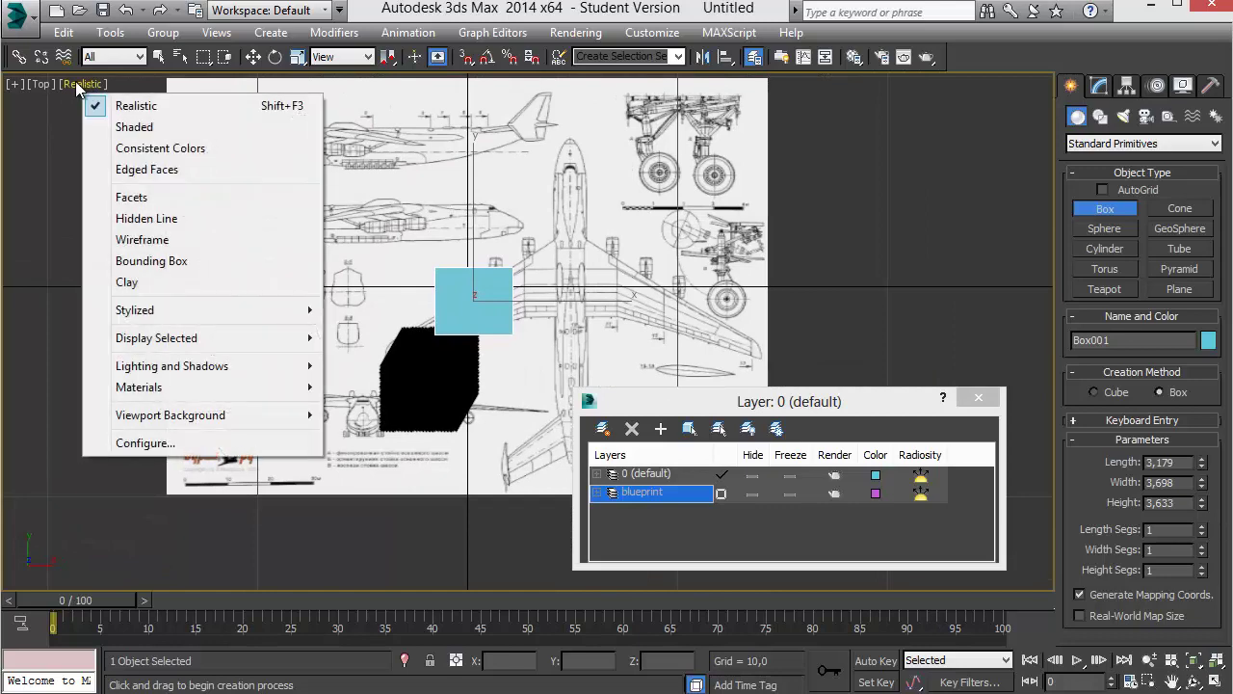
click(131, 127)
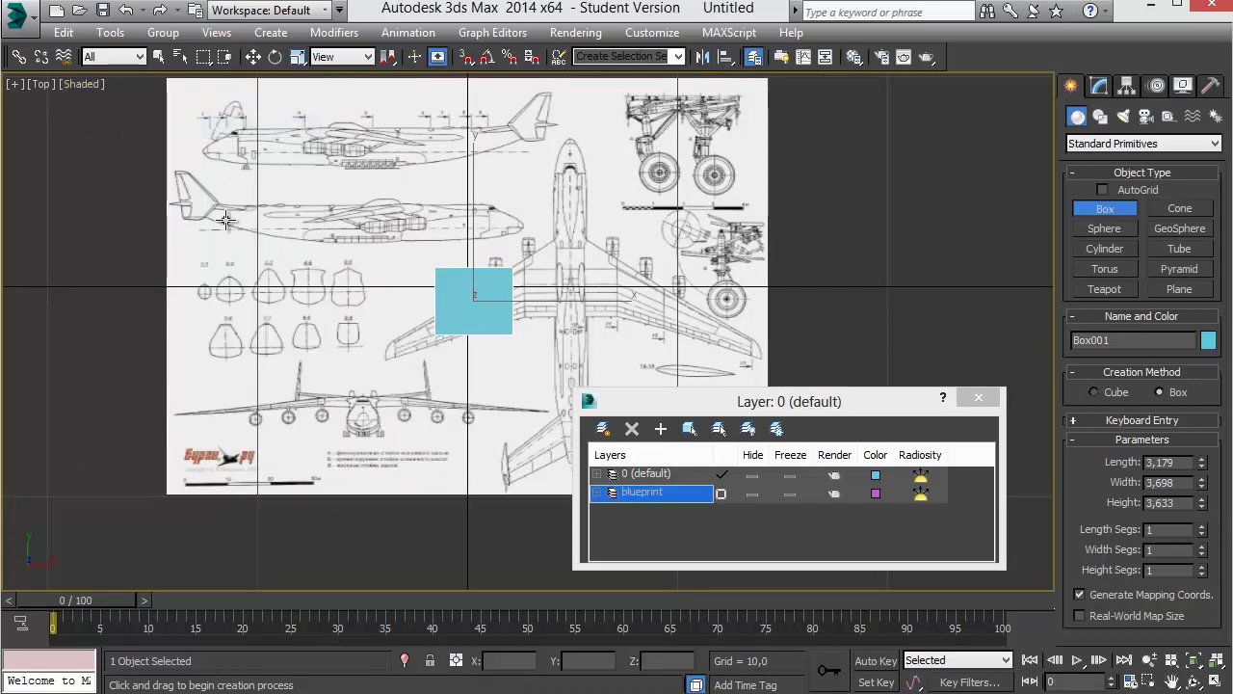
click(85, 83)
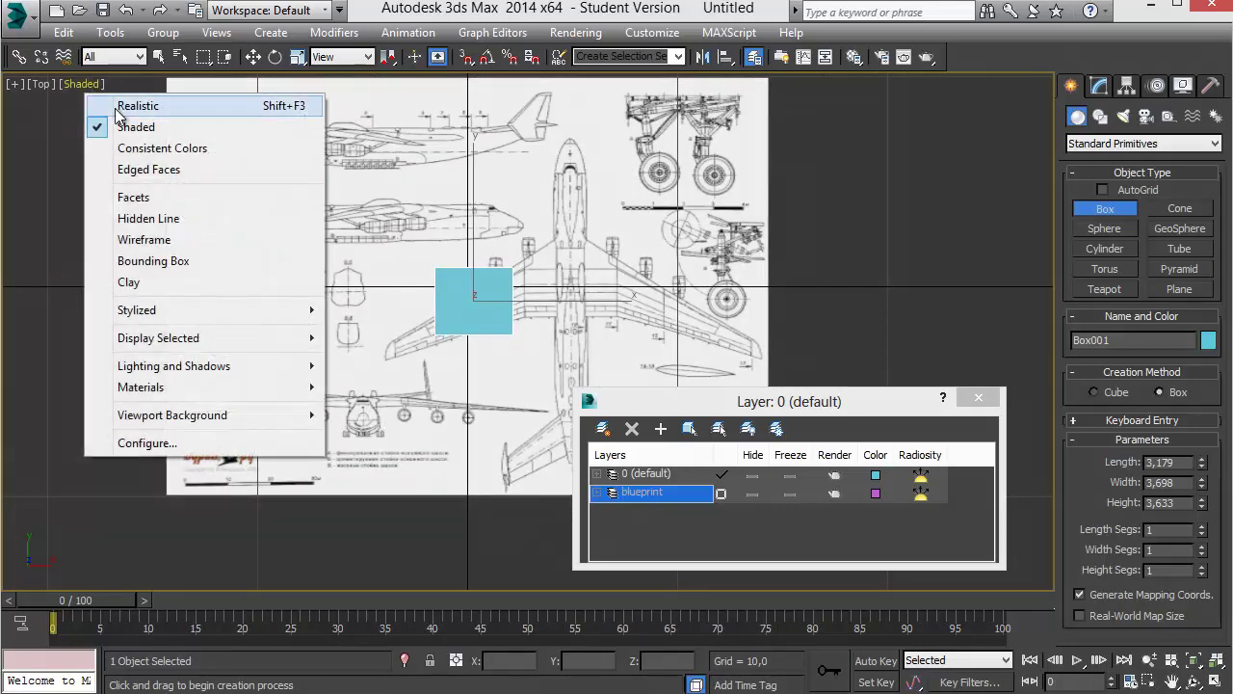
click(145, 106)
- Turn off viewport shadows and set the Top view to Shaded
click(86, 83)
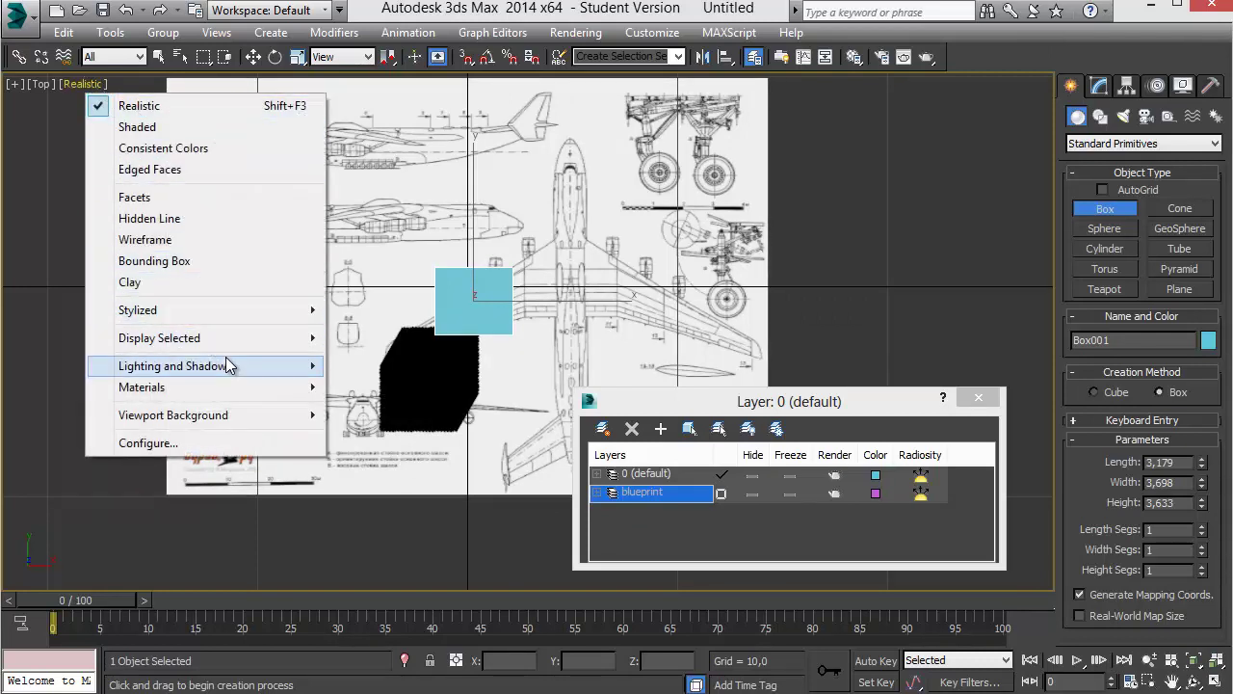
mouse_move(173, 366)
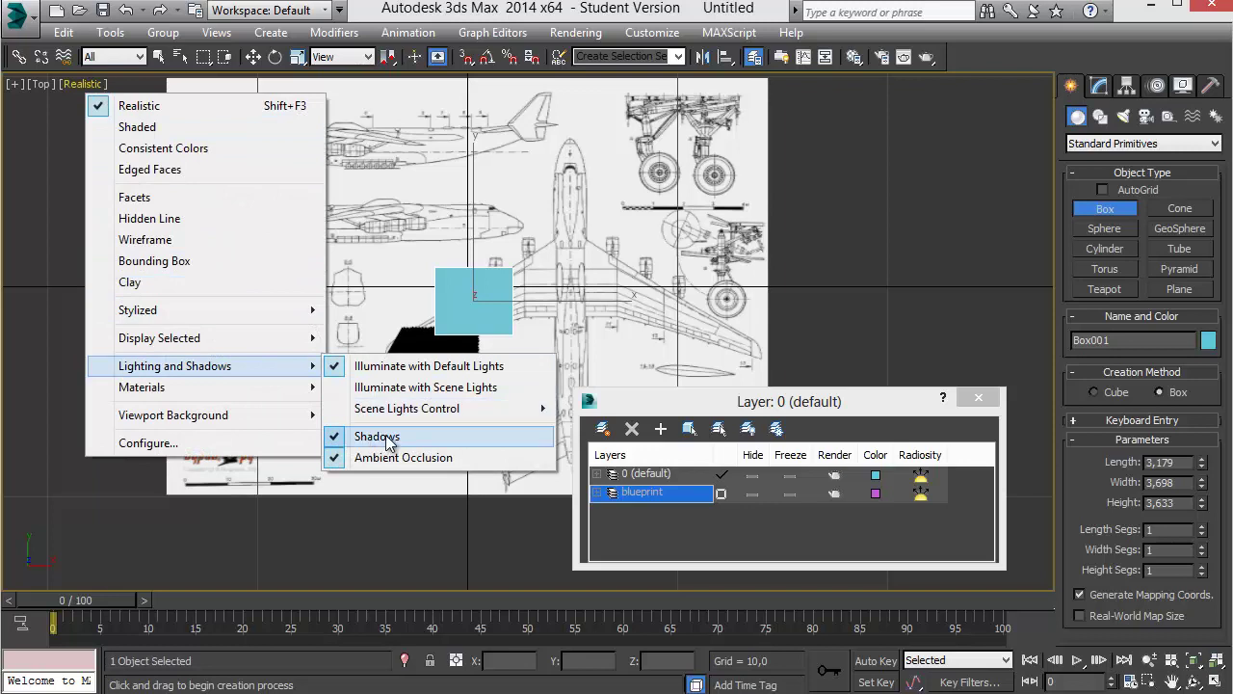
click(385, 435)
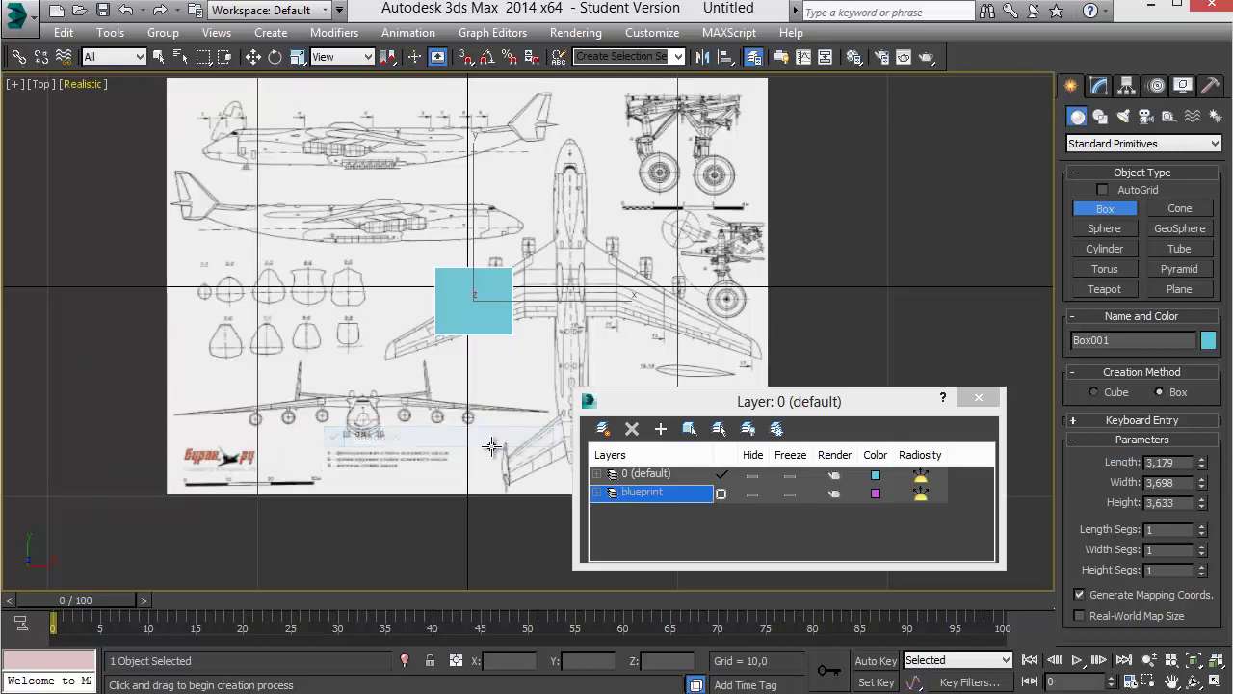
click(78, 83)
click(120, 120)
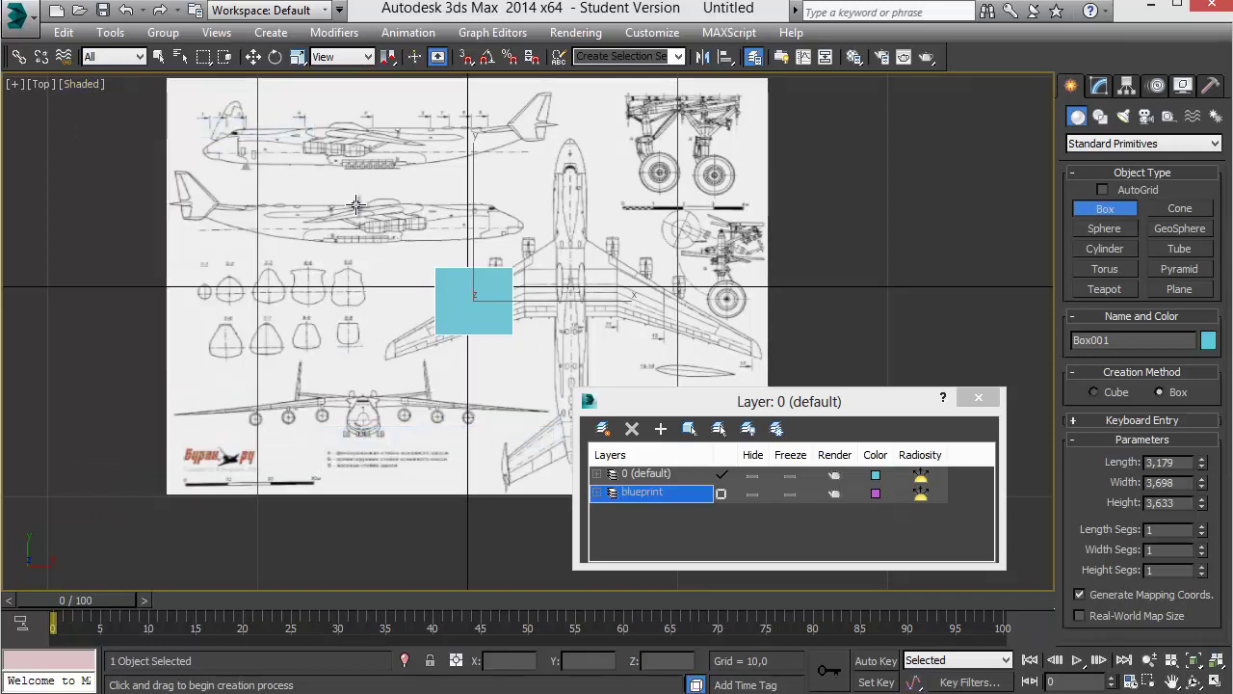
- Pan toward the box and toggle wireframe off and on with F3
middle_drag(468, 187, 468, 190)
scroll(531, 221, up, 2)
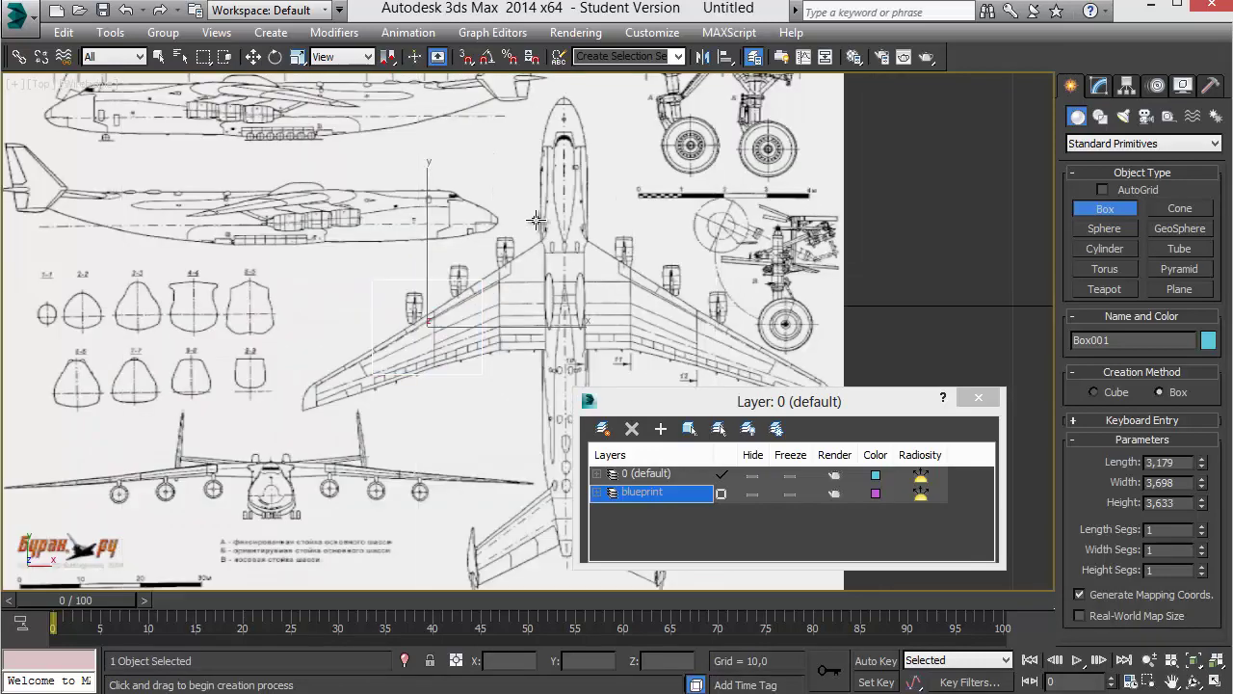
middle_drag(497, 269, 552, 229)
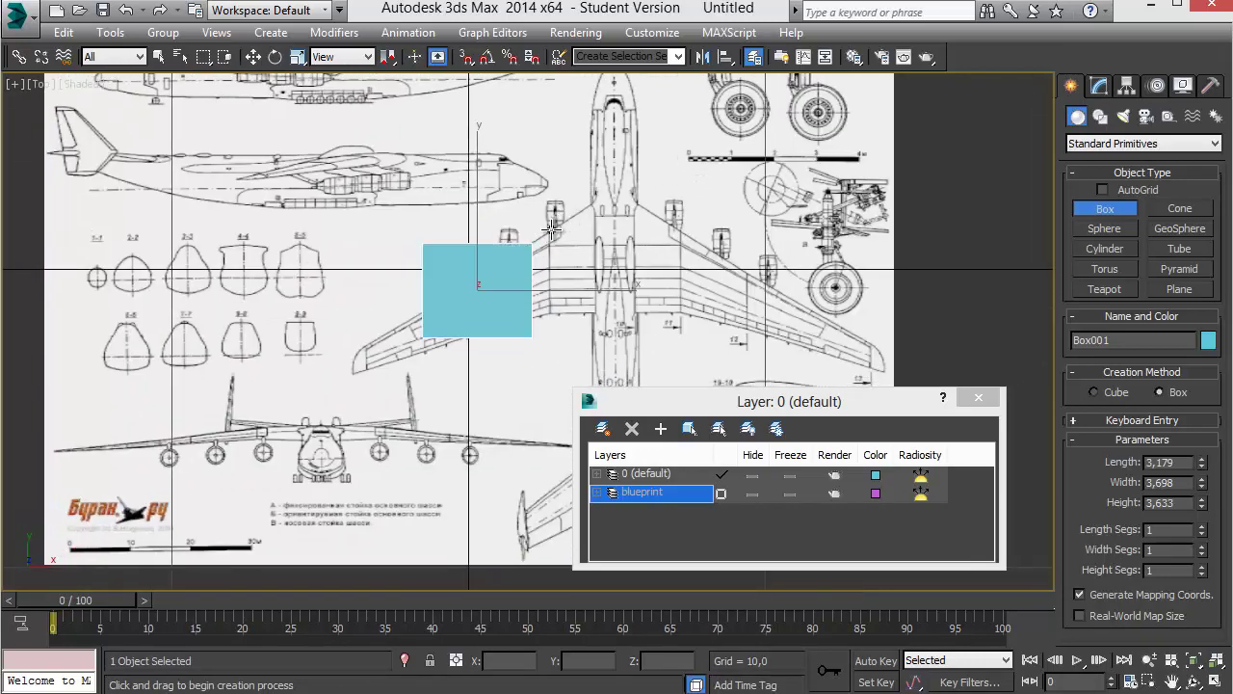
key(F3)
key(F3)
key(F3)
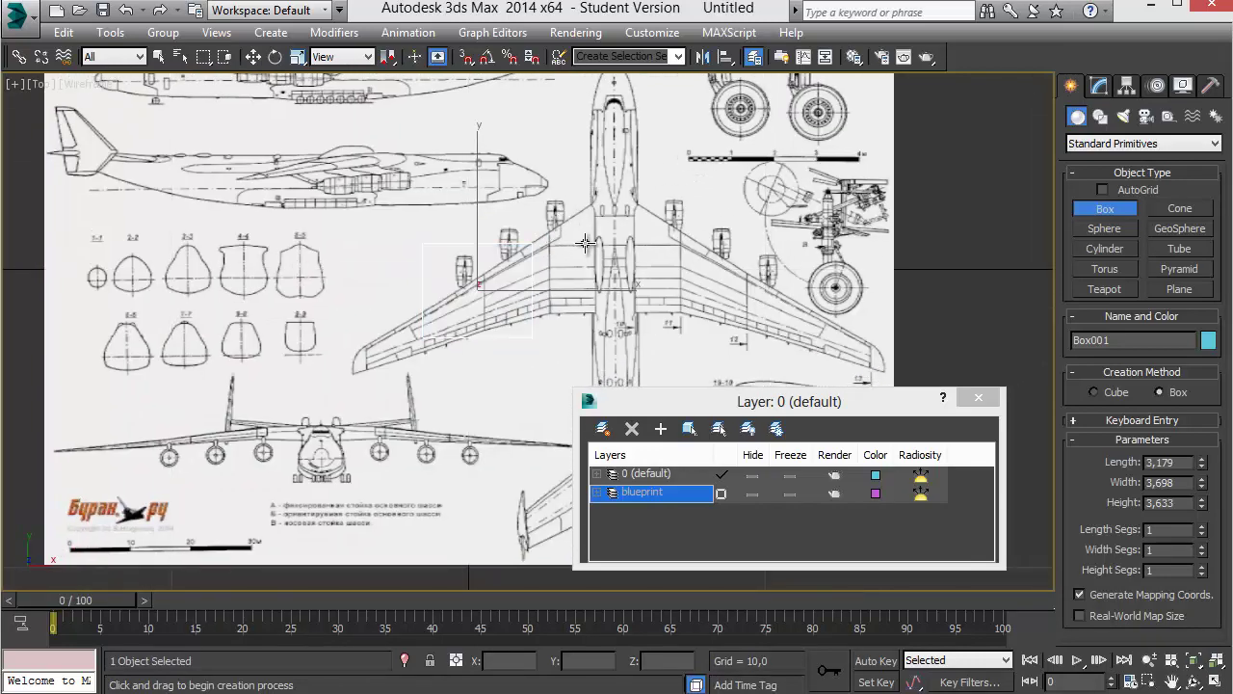
key(F3)
key(F3)
key(F3)
key(F3)
key(F3)
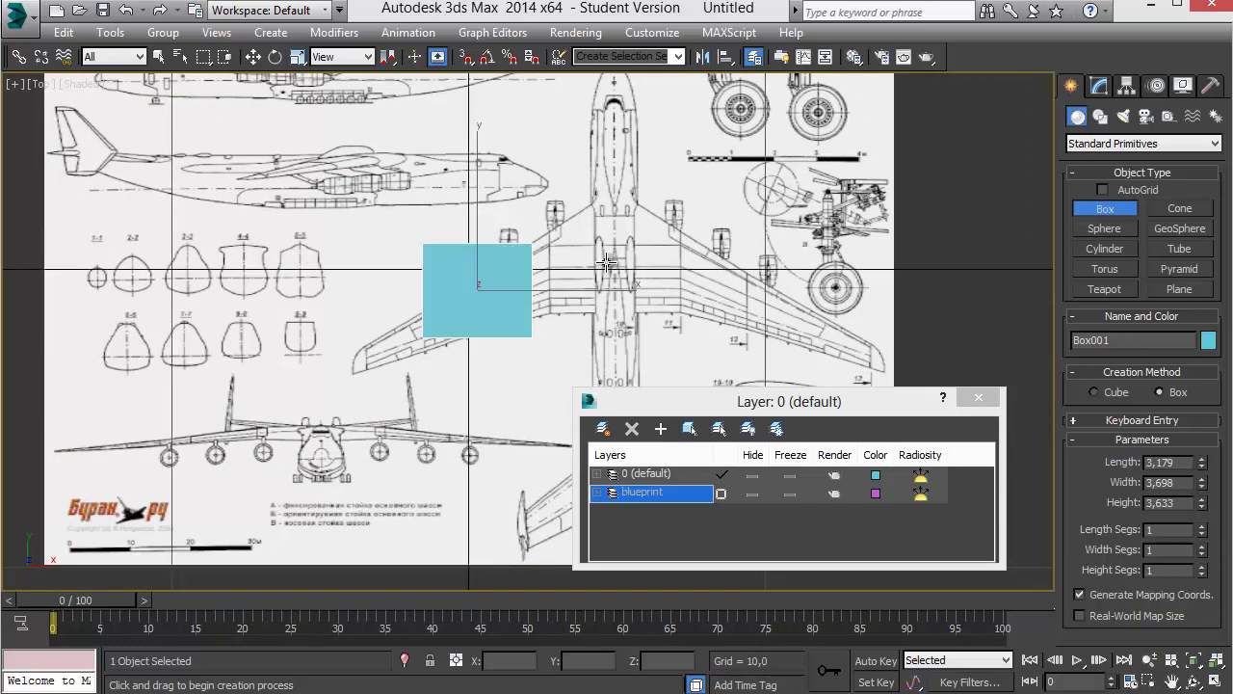
scroll(598, 265, down, 1)
scroll(587, 275, down, 2)
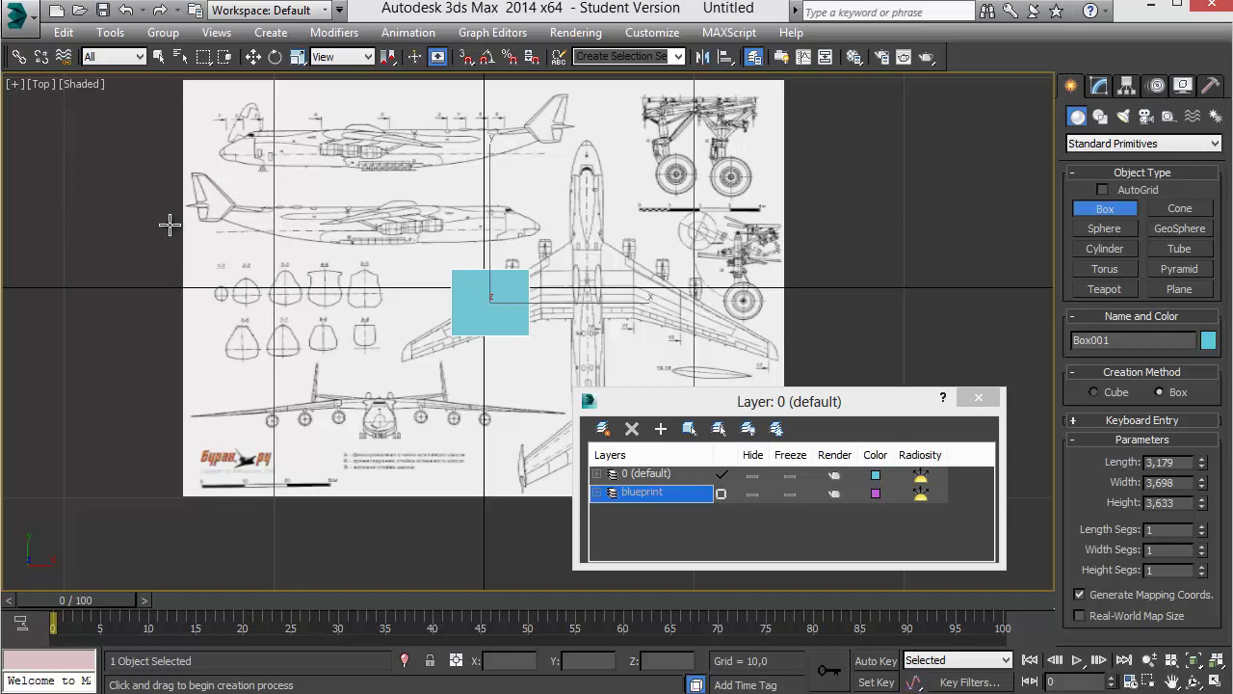
- Select the blueprint plane, cancelling an accidental move so it stays at the origin
key(w)
click(262, 261)
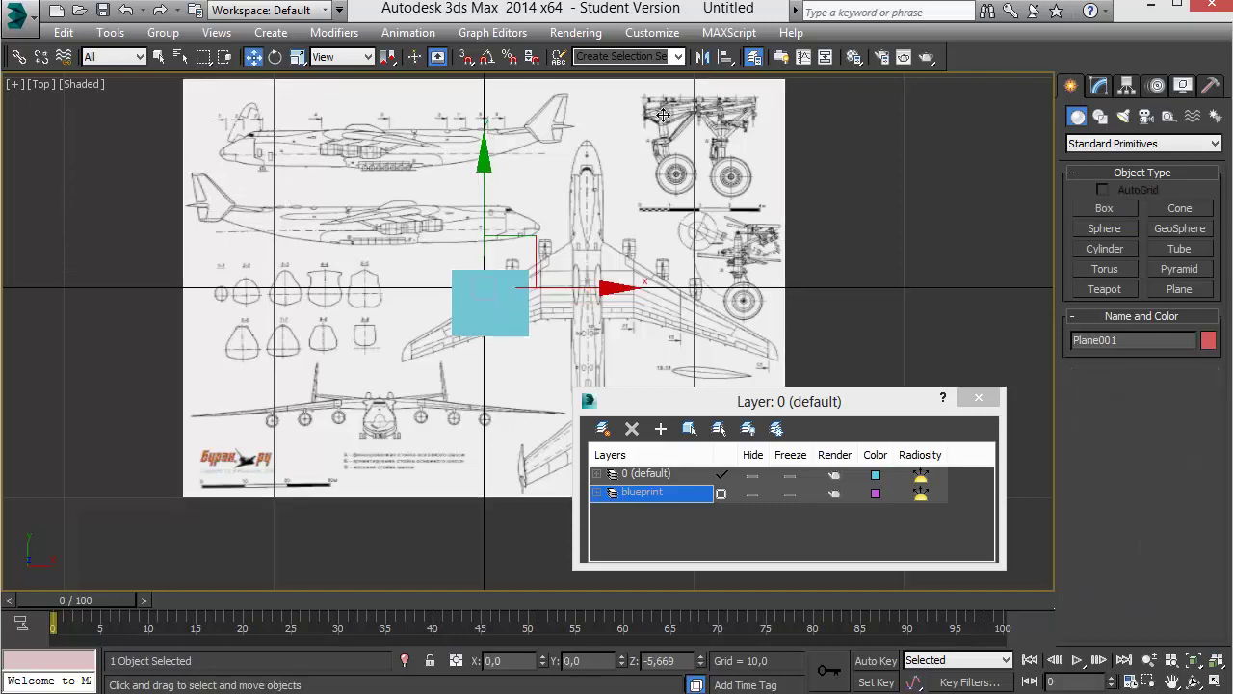
middle_drag(386, 276, 431, 277)
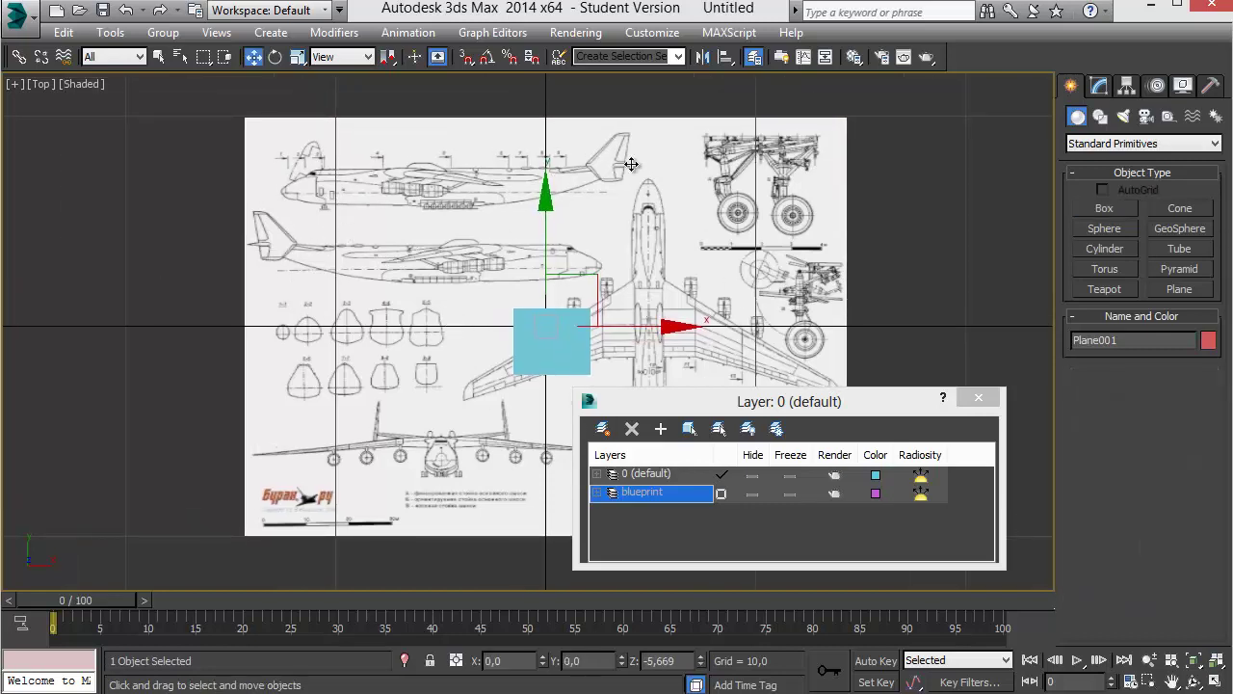
drag(601, 295, 595, 272)
right_click(598, 273)
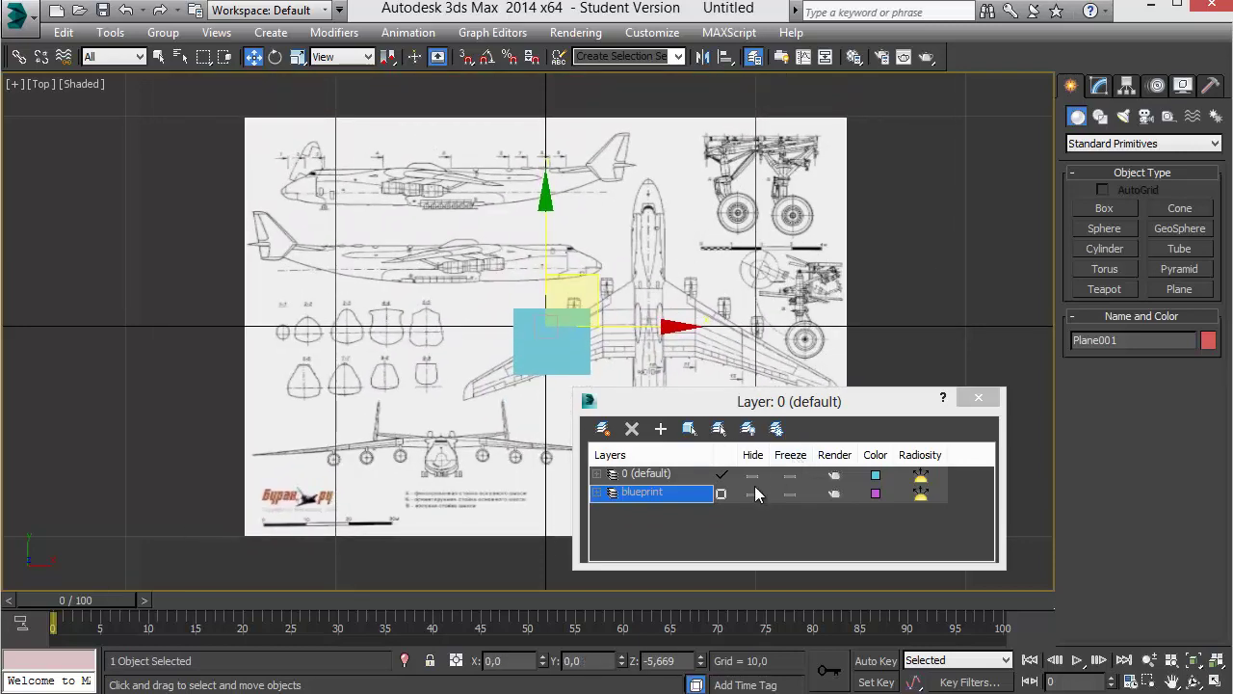
- Freeze the blueprint layer in the Layer Manager
click(790, 494)
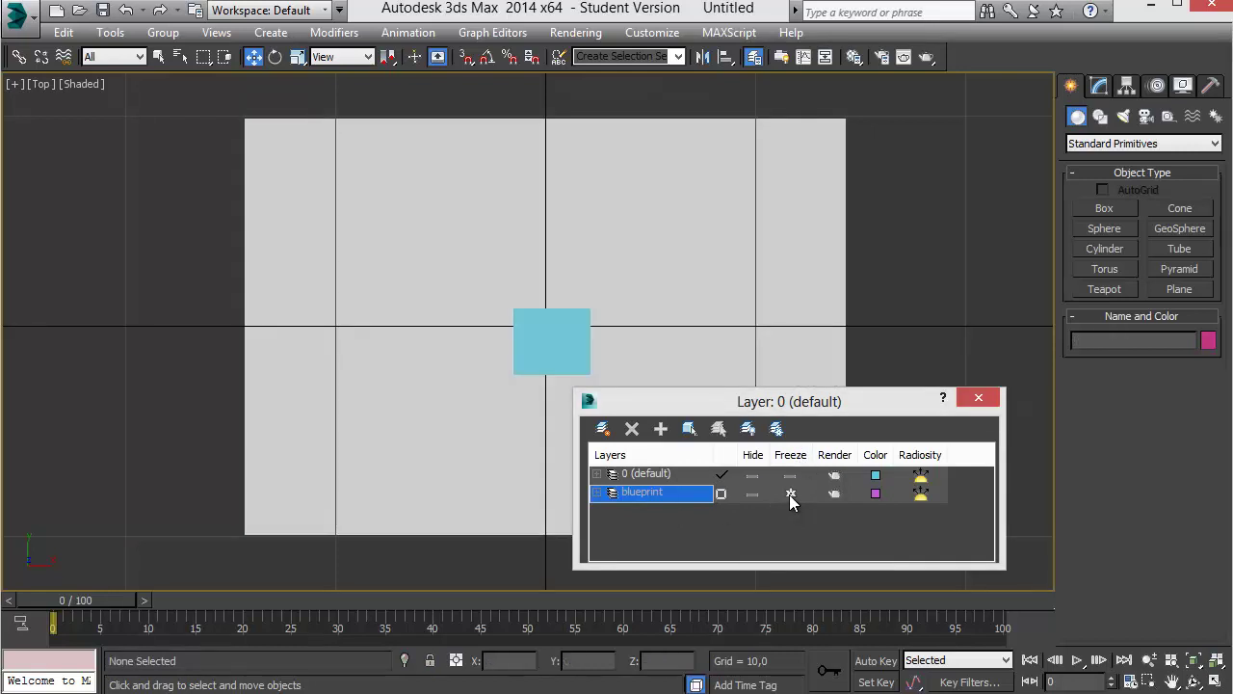
click(790, 494)
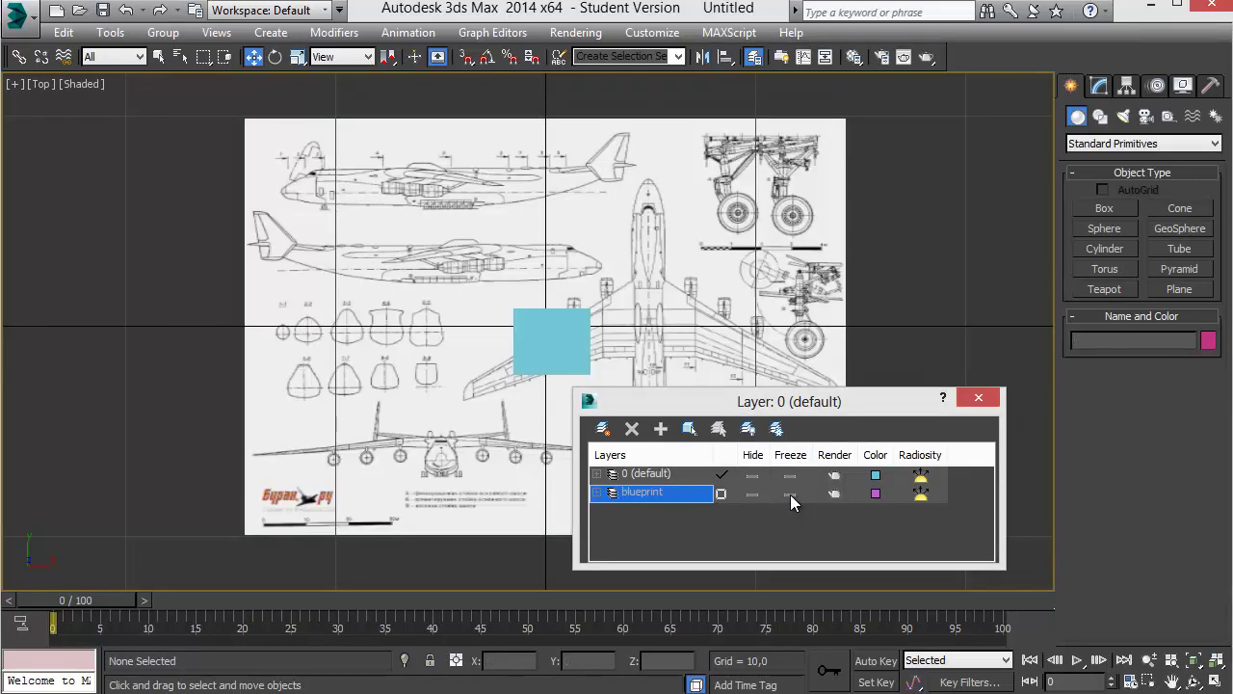
click(789, 494)
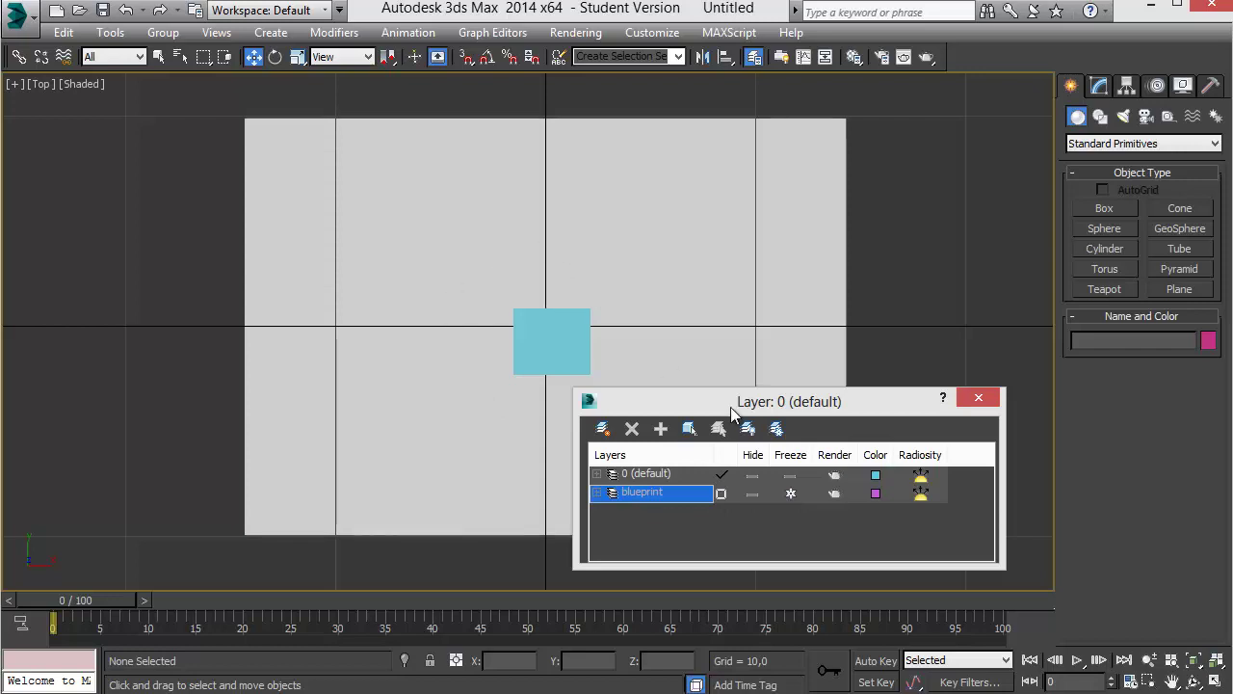
- Turn off Show Frozen in Gray in the blueprint layer's properties
right_click(669, 491)
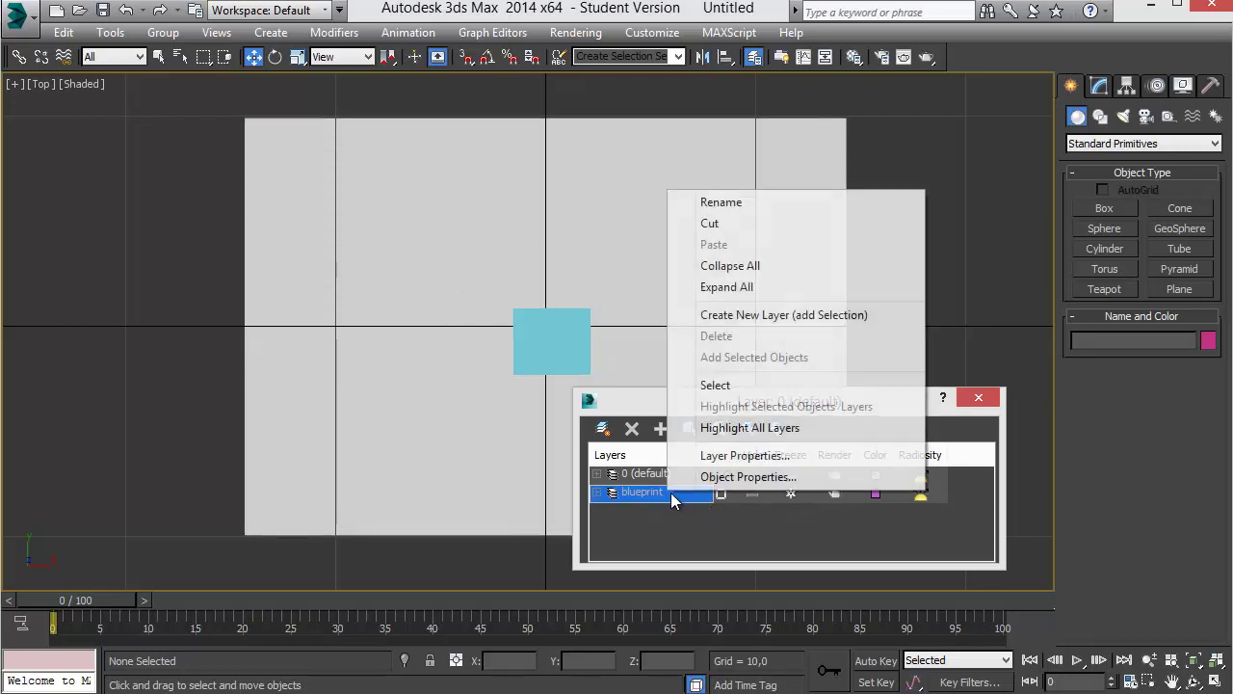
click(712, 455)
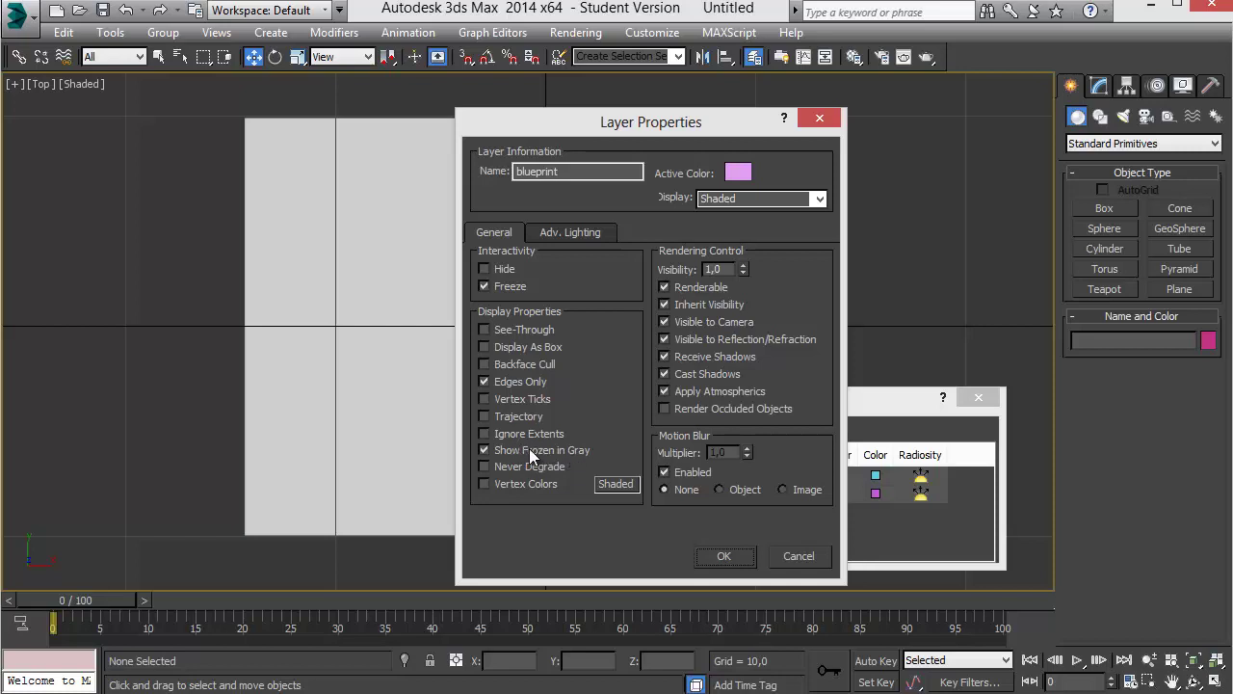
click(529, 450)
click(728, 555)
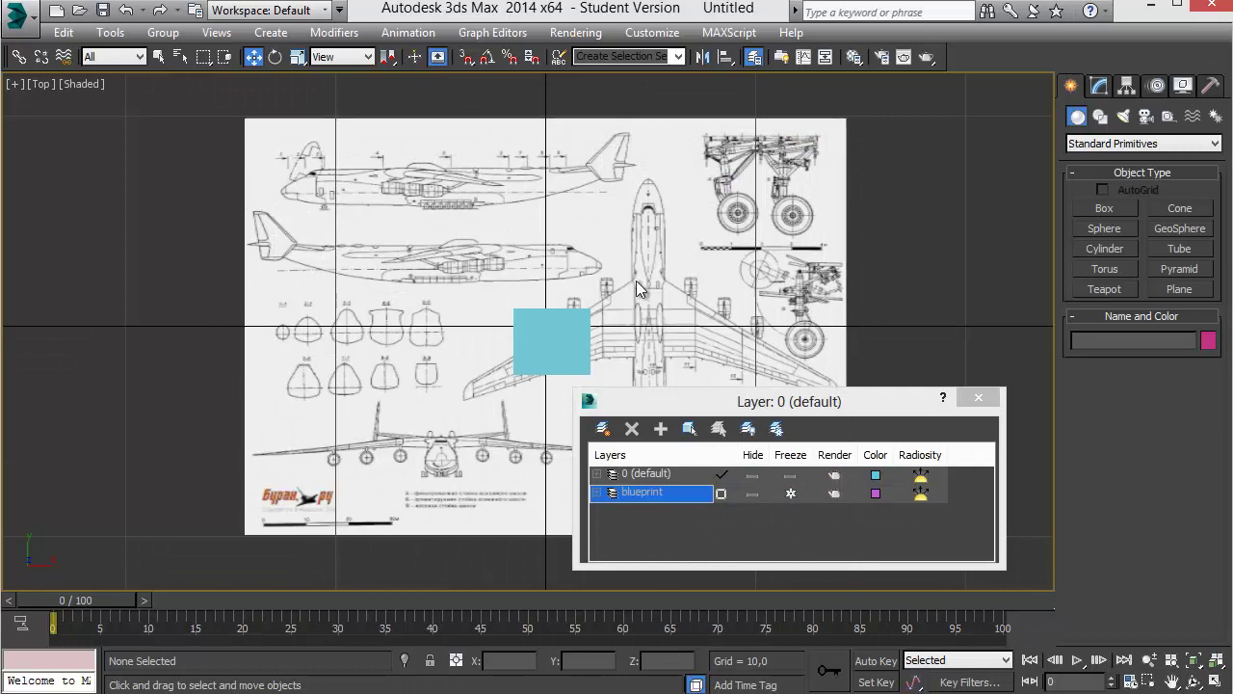
- Shorten the layer window, zoom in, and switch the Top view to wireframe
middle_drag(636, 281, 573, 266)
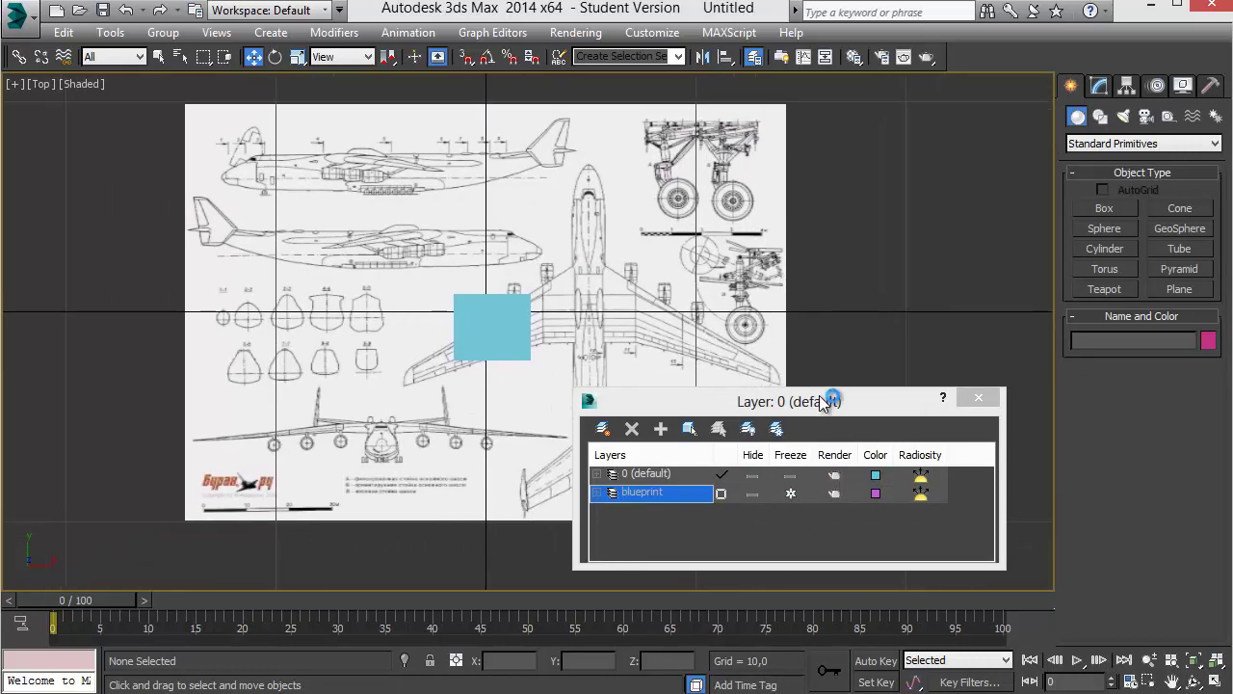
drag(847, 390, 853, 421)
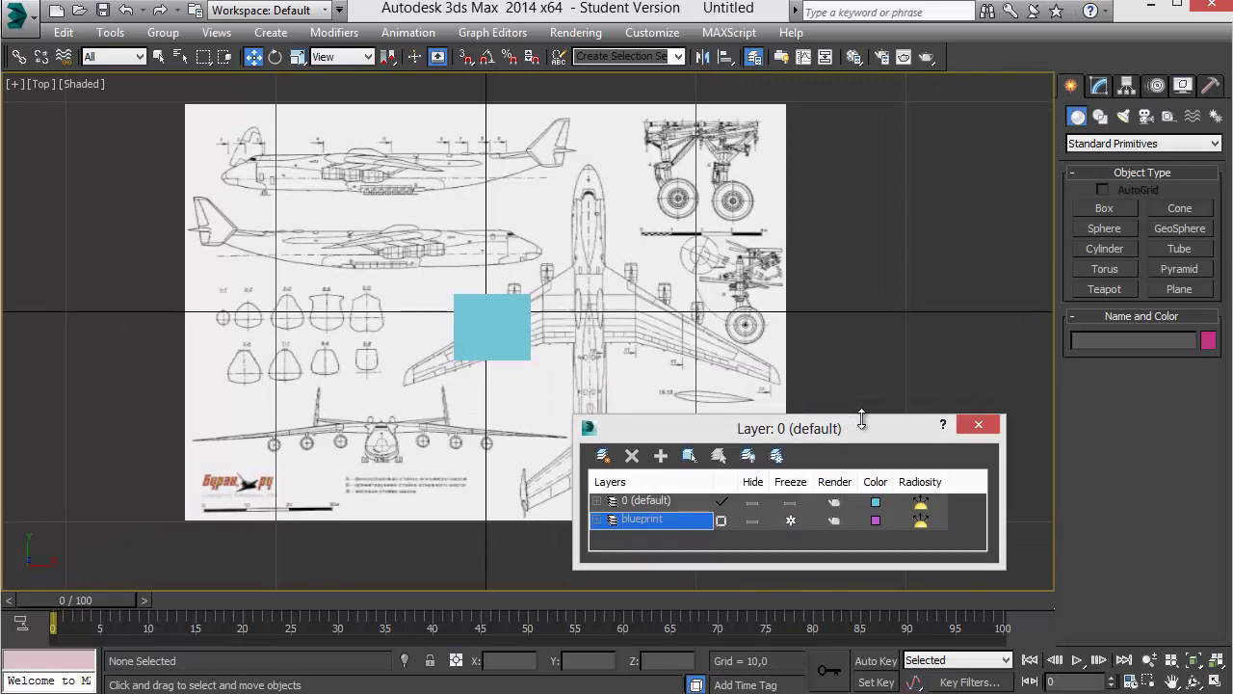
scroll(652, 256, up, 1)
scroll(580, 264, up, 2)
scroll(580, 264, up, 1)
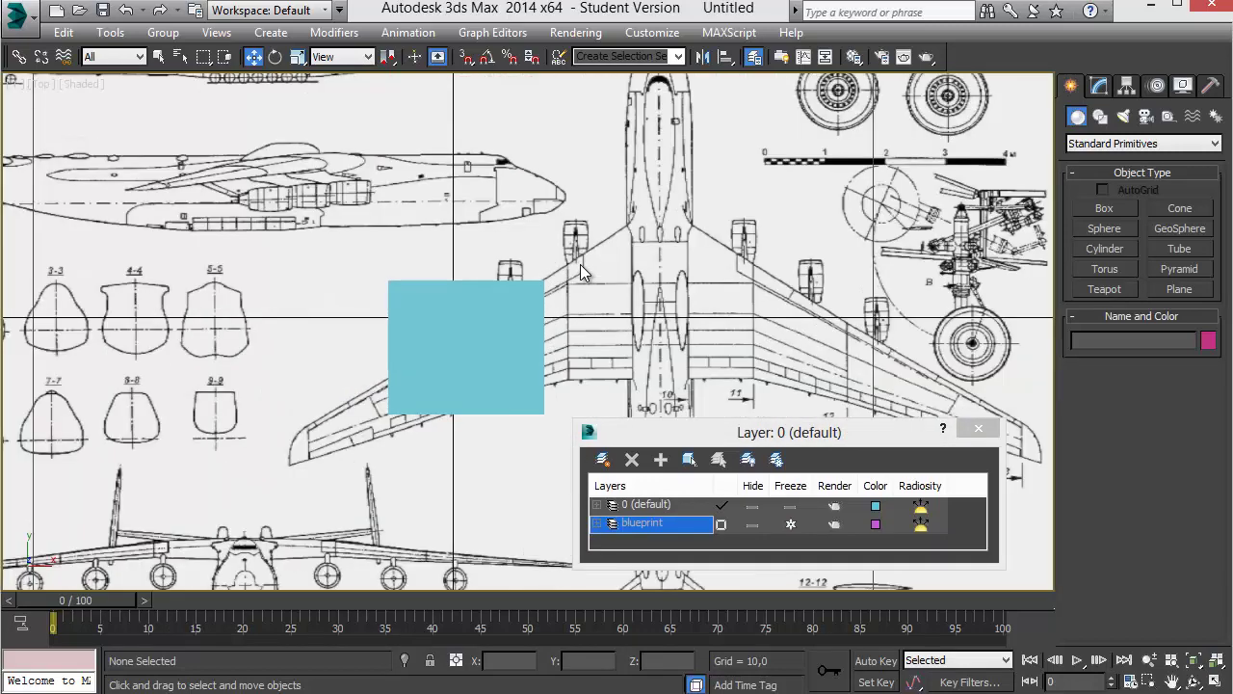
scroll(580, 263, up, 1)
key(F3)
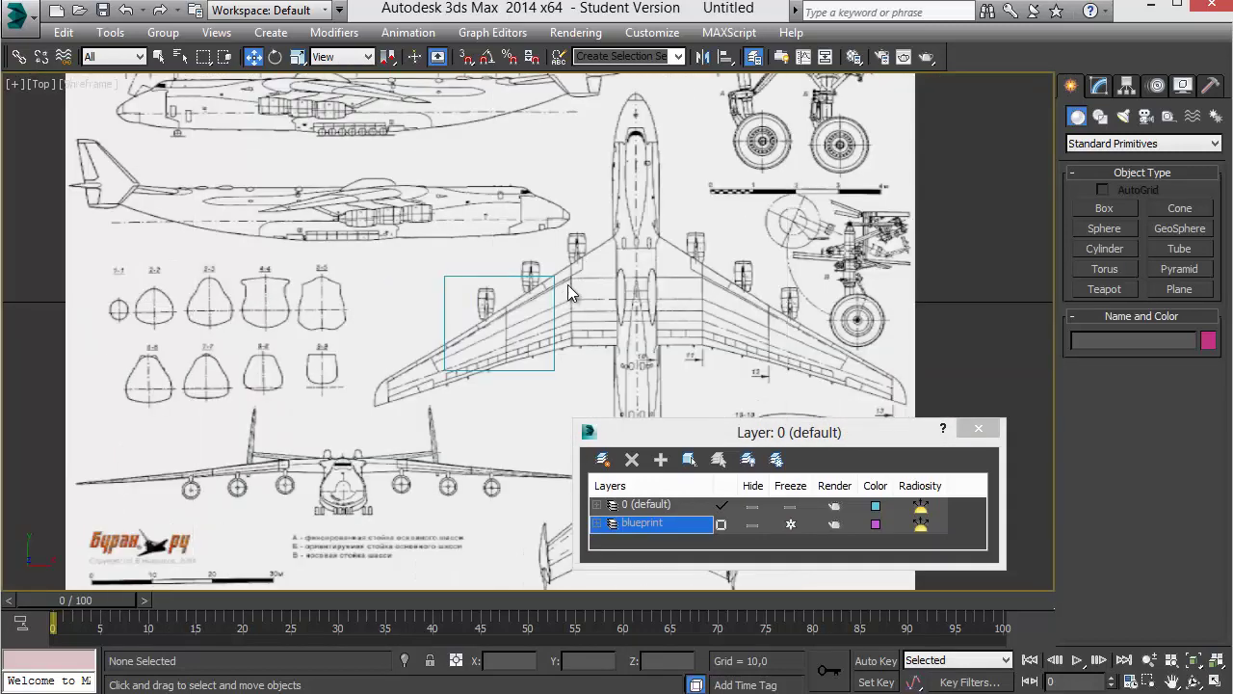
- Select Box001 and reframe the Top view over the blueprint
click(490, 274)
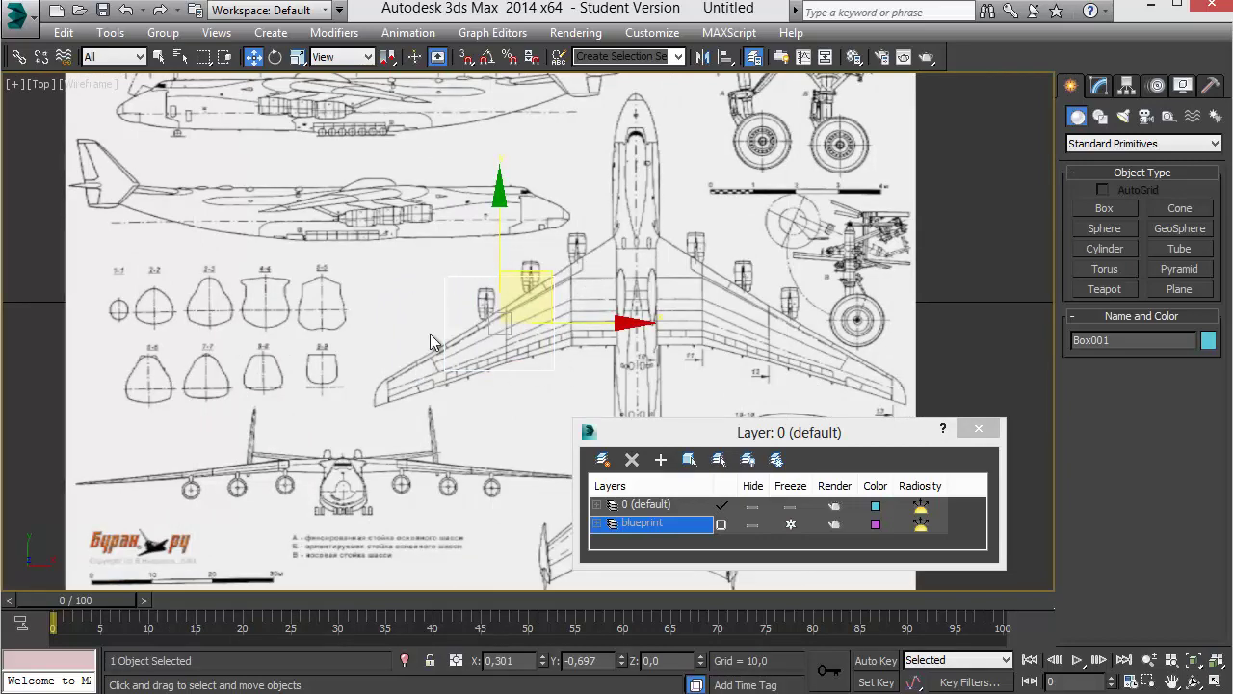
scroll(549, 258, up, 1)
scroll(482, 272, up, 2)
scroll(414, 287, up, 1)
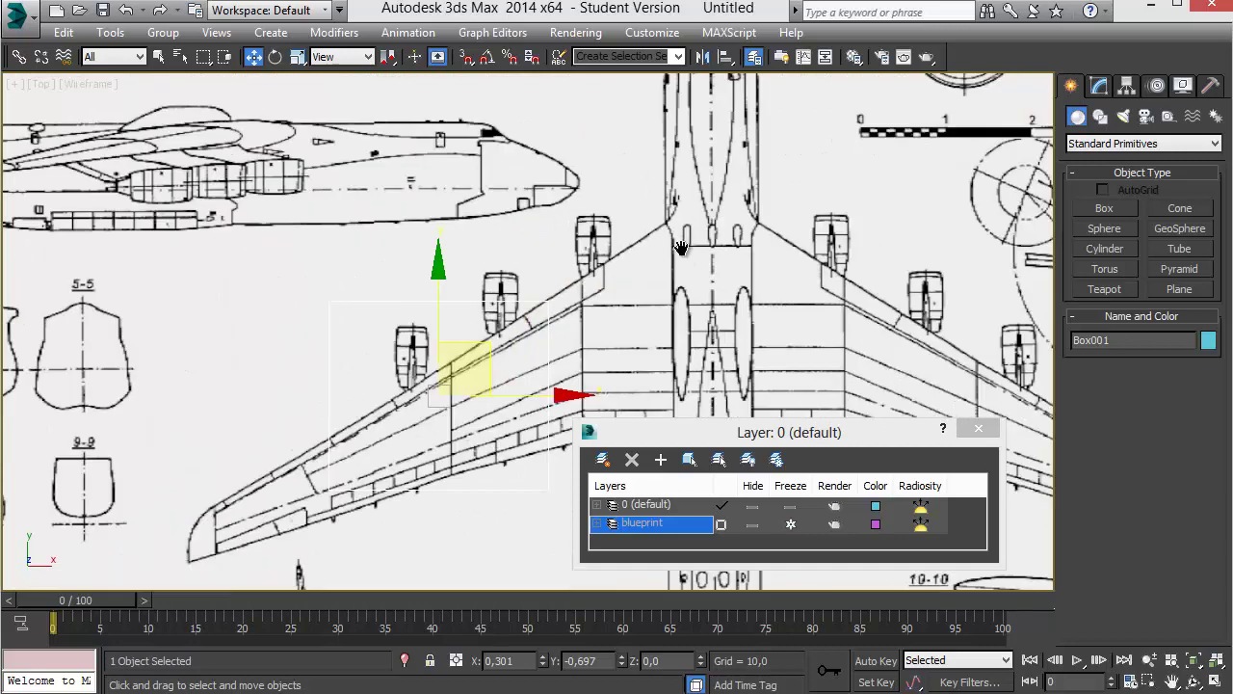
scroll(357, 305, up, 1)
scroll(412, 268, down, 2)
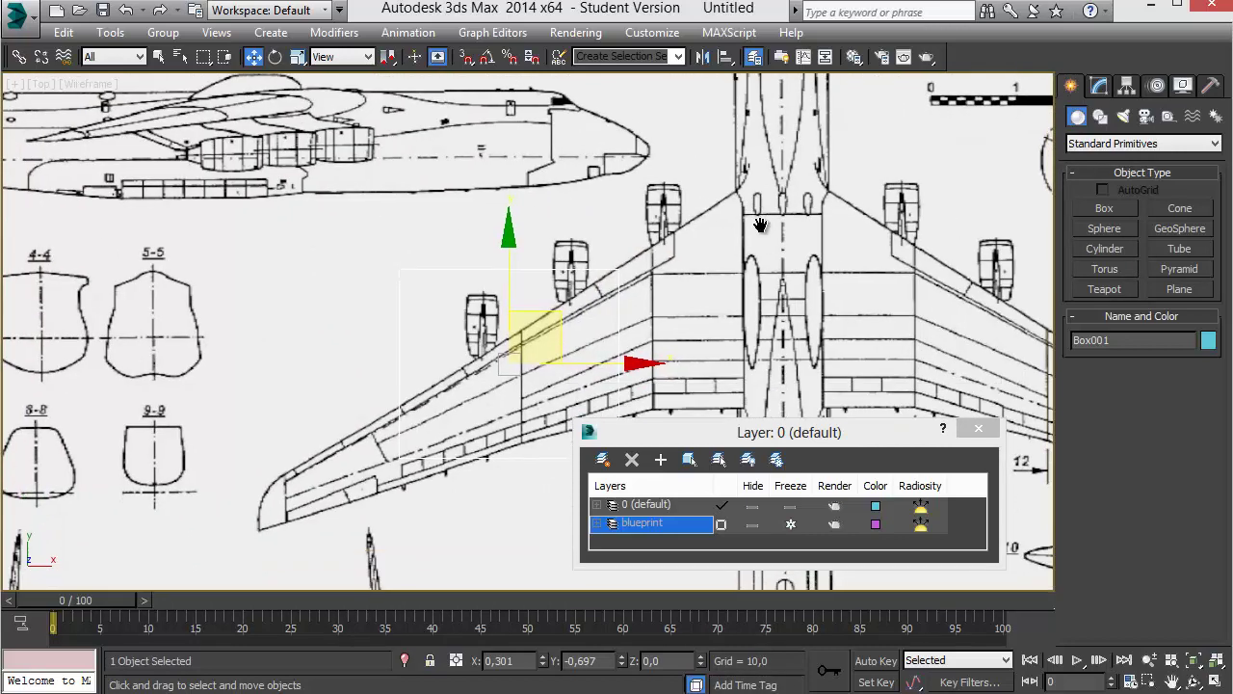
scroll(750, 230, down, 2)
mouse_move(750, 231)
middle_down()
mouse_move(771, 252)
mouse_move(645, 277)
middle_up()
scroll(665, 265, down, 2)
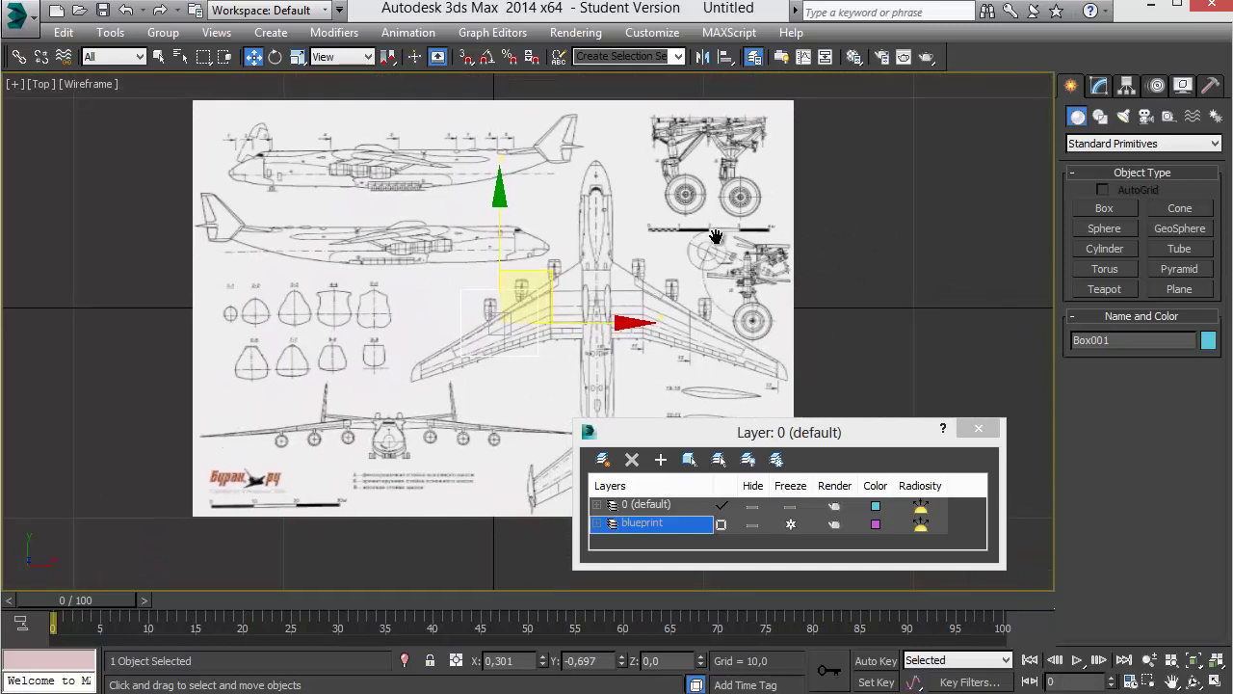
middle_drag(715, 236, 700, 236)
- Open the Material Editor and switch it to Slate Material Editor mode
key(m)
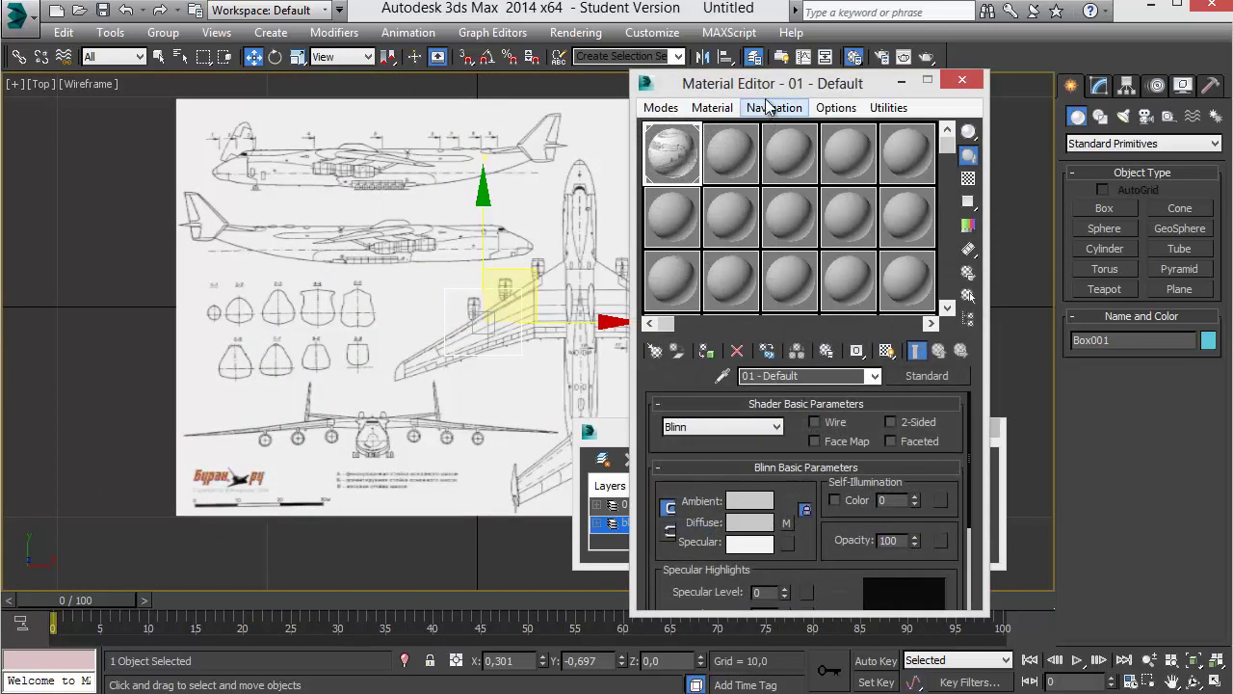
drag(767, 83, 793, 90)
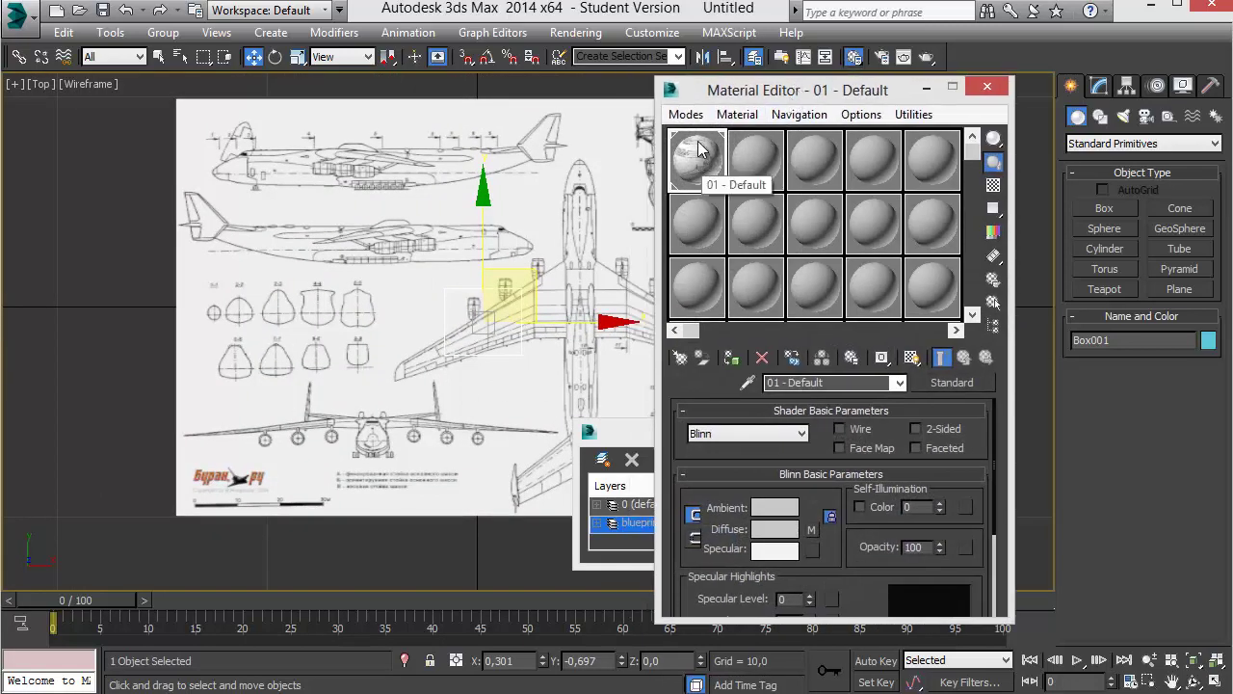
click(686, 114)
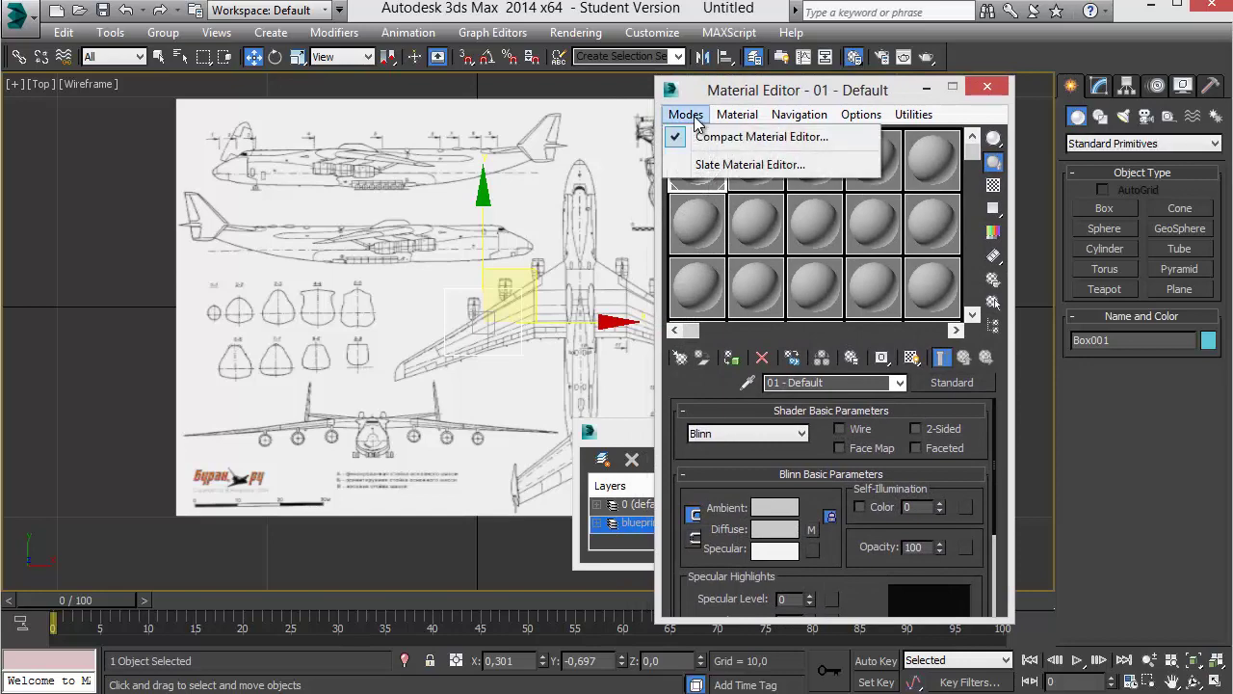
click(727, 165)
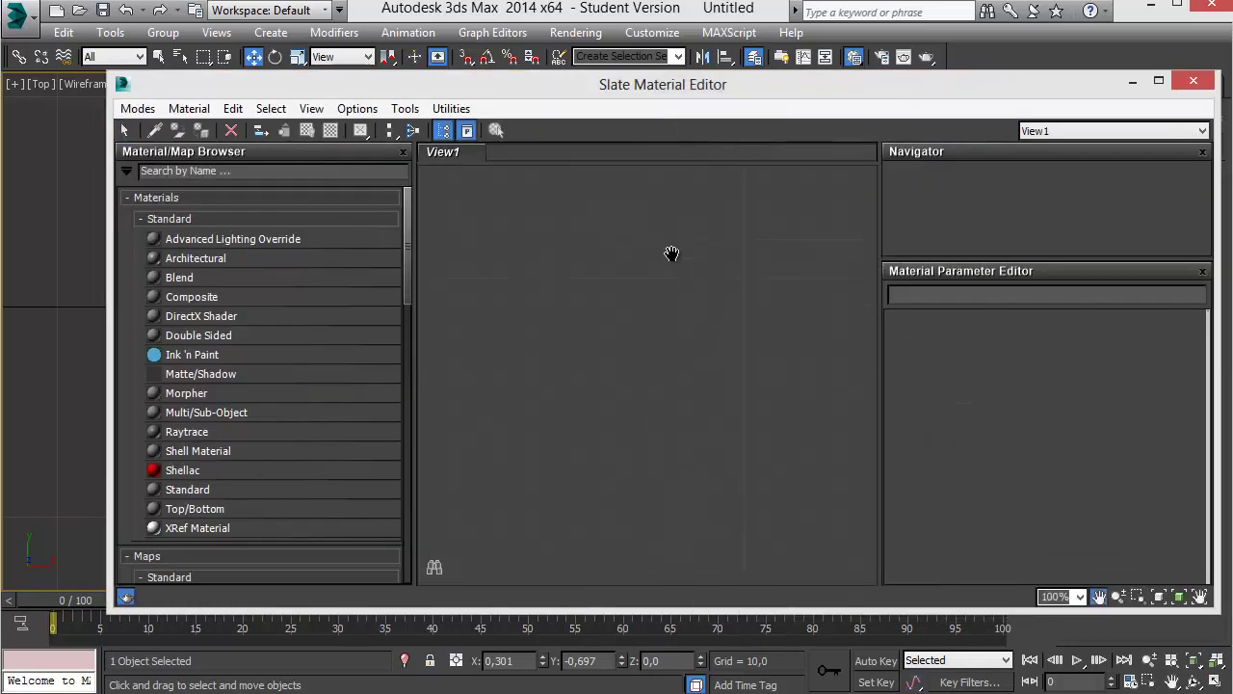
- Drag sample slot 01 - Default from the browser into View1
drag(406, 252, 423, 484)
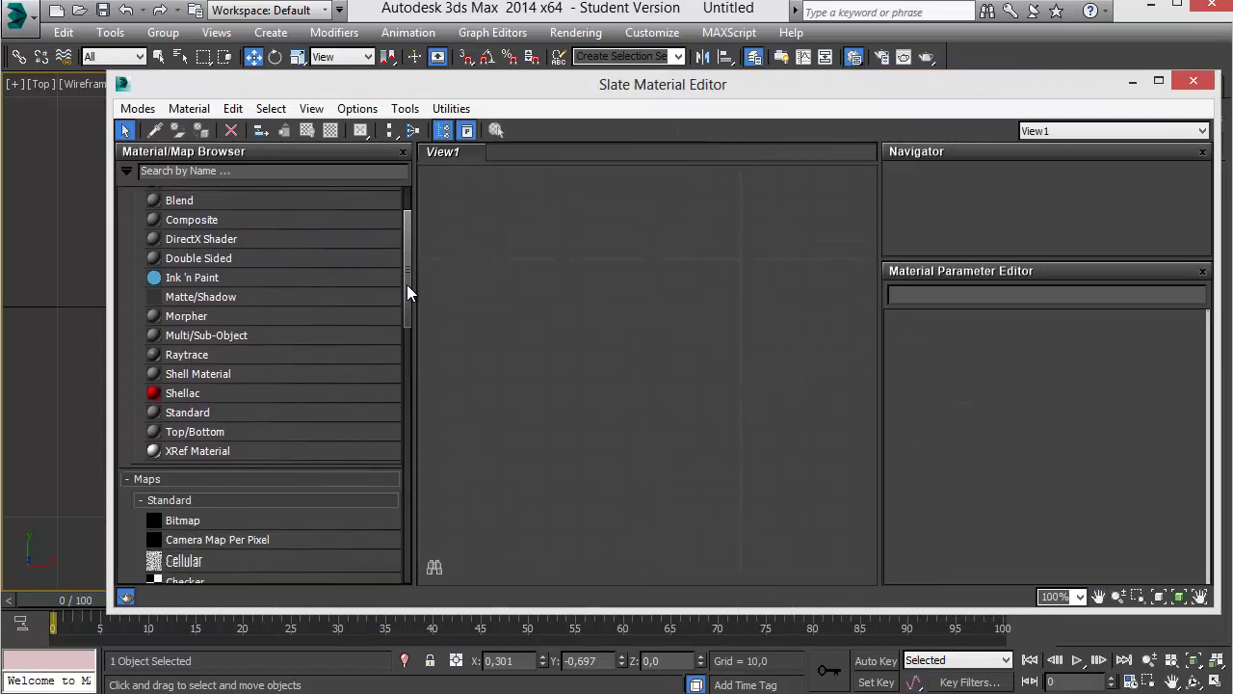
scroll(370, 458, down, 5)
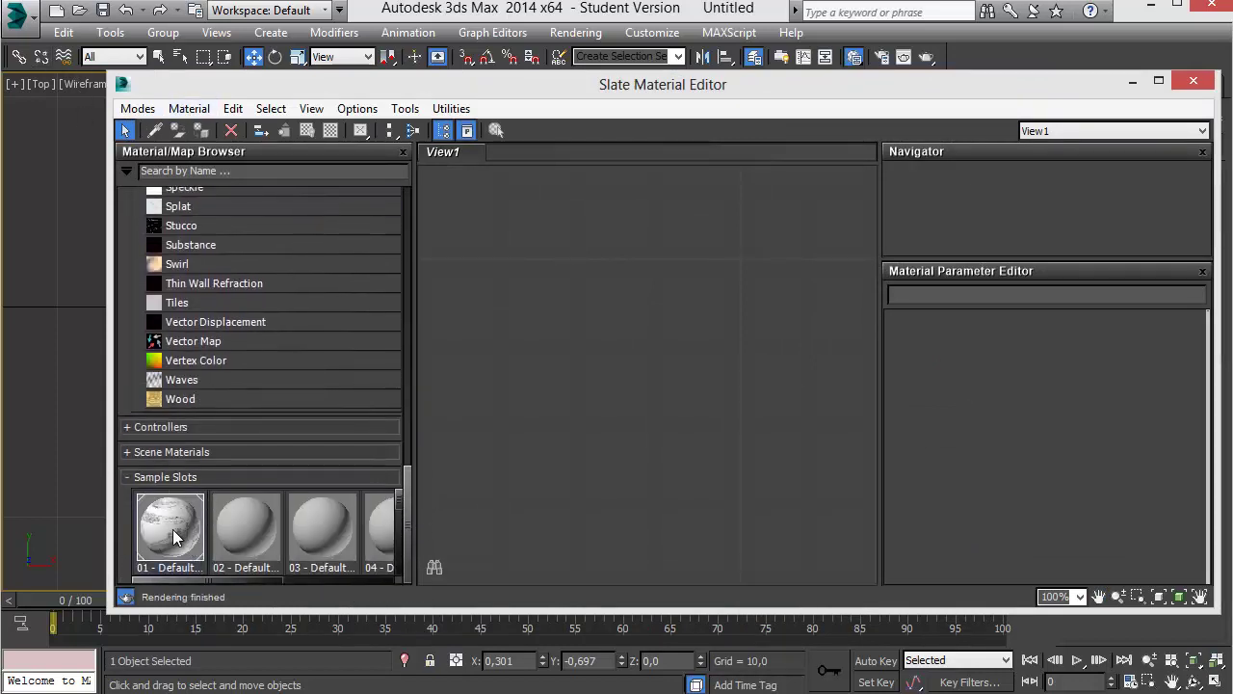
drag(171, 530, 632, 251)
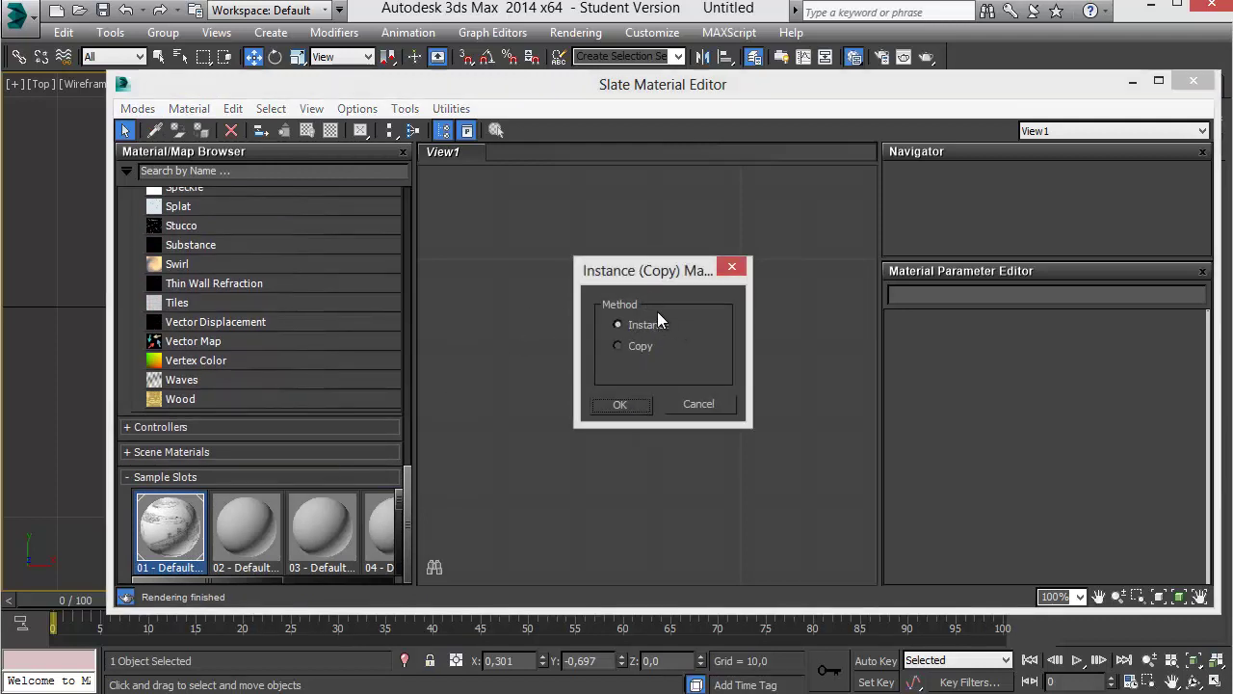
- Place 01 - Default as an instance and arrange its Standard and Map #1 Bitmap nodes
click(621, 405)
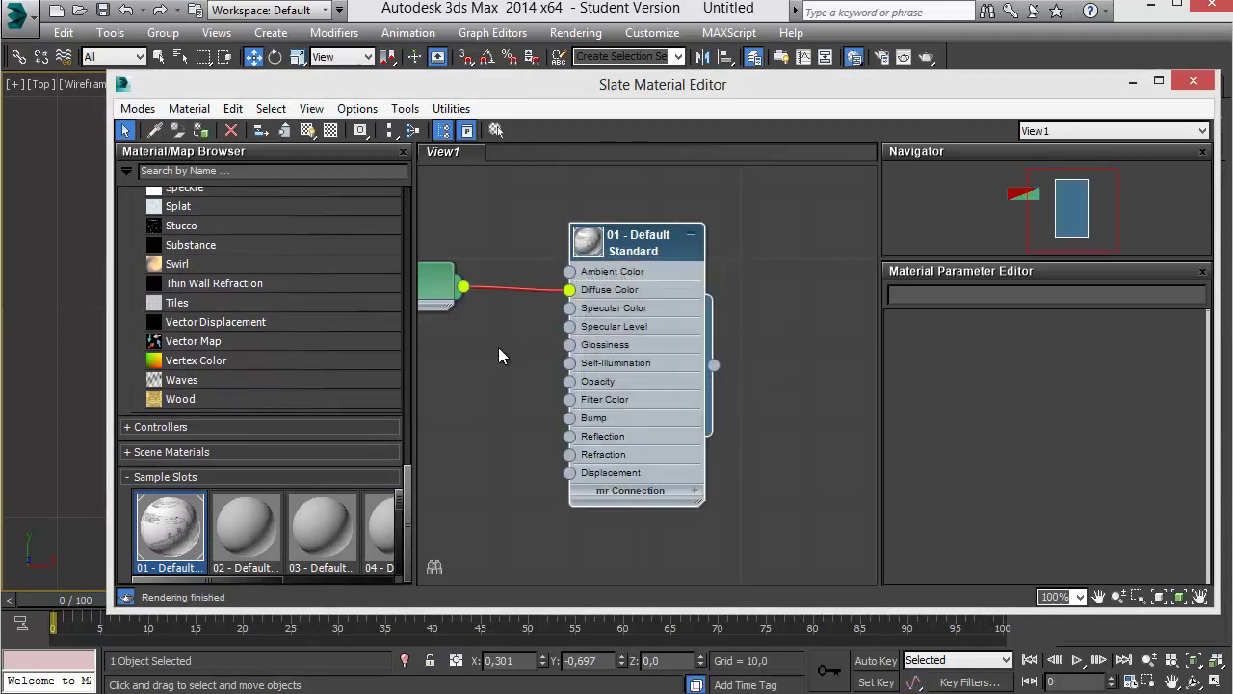
mouse_move(504, 352)
middle_down()
mouse_move(709, 378)
mouse_move(648, 396)
middle_up()
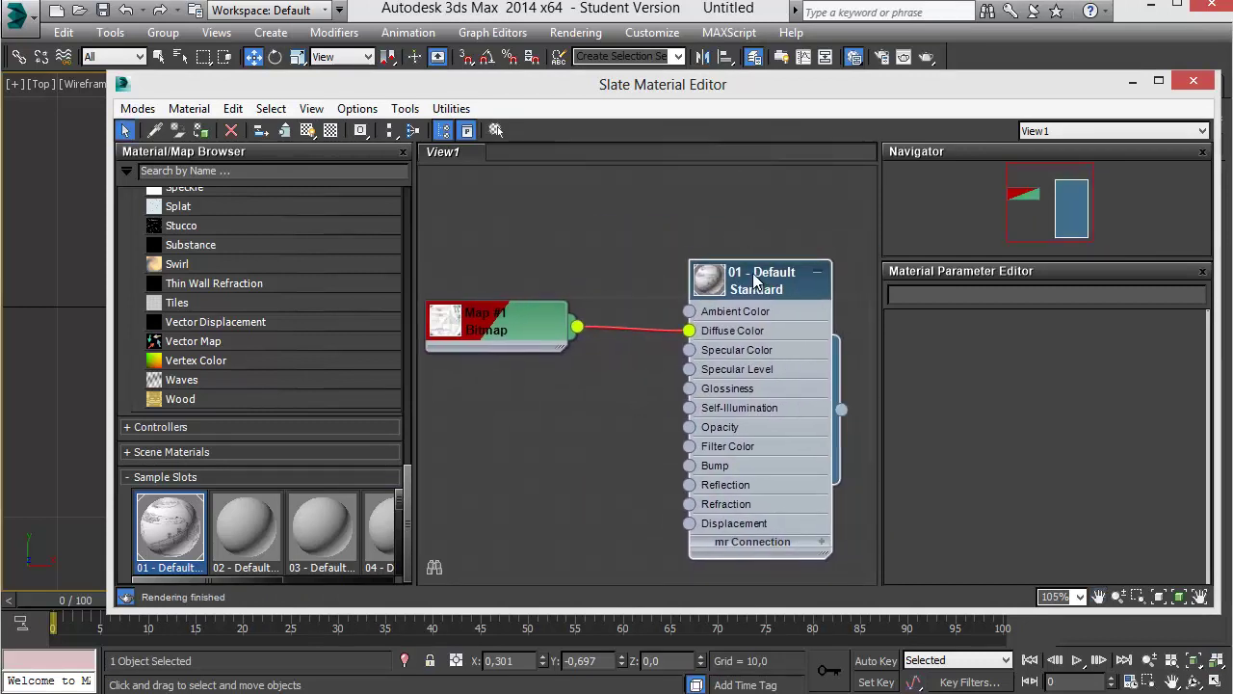
drag(755, 279, 774, 279)
drag(504, 314, 499, 265)
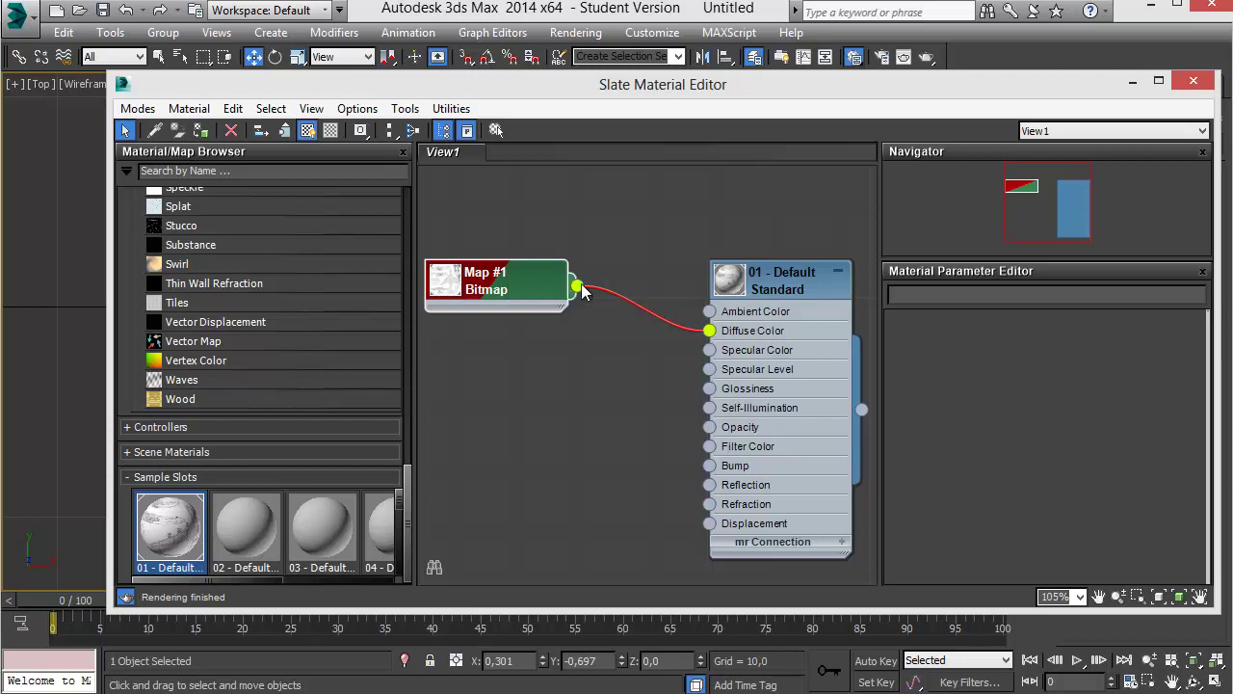
drag(576, 286, 729, 337)
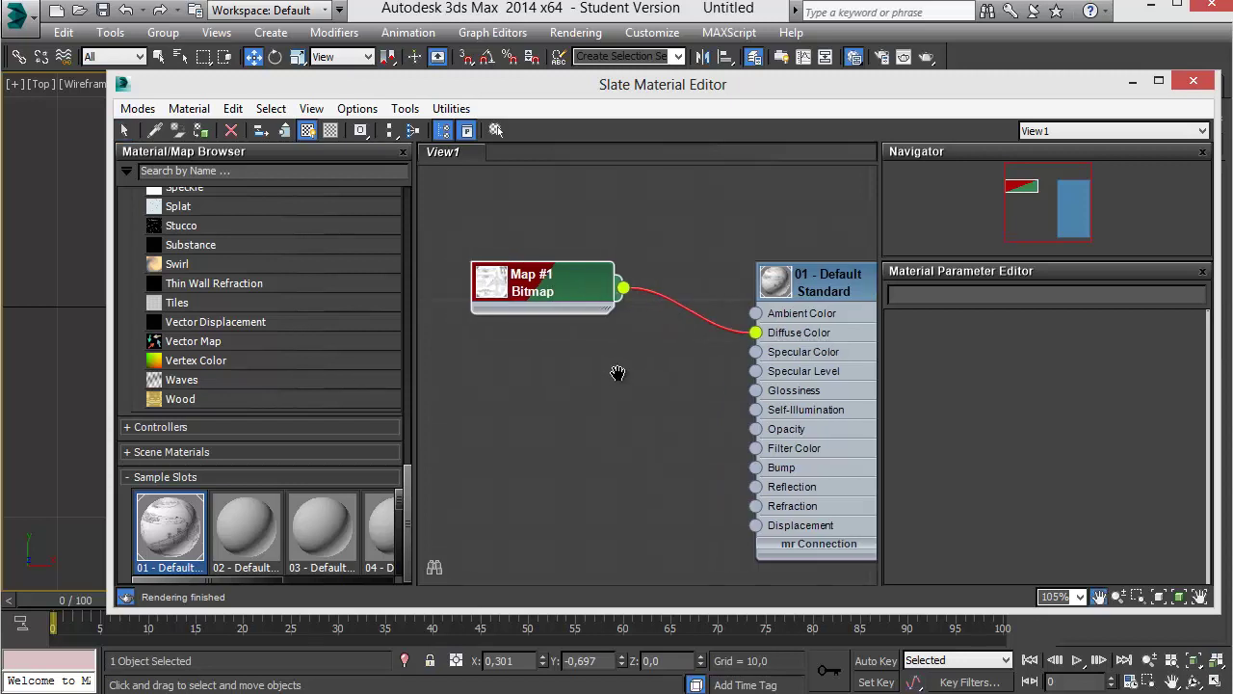
middle_drag(674, 357, 630, 369)
drag(591, 286, 471, 277)
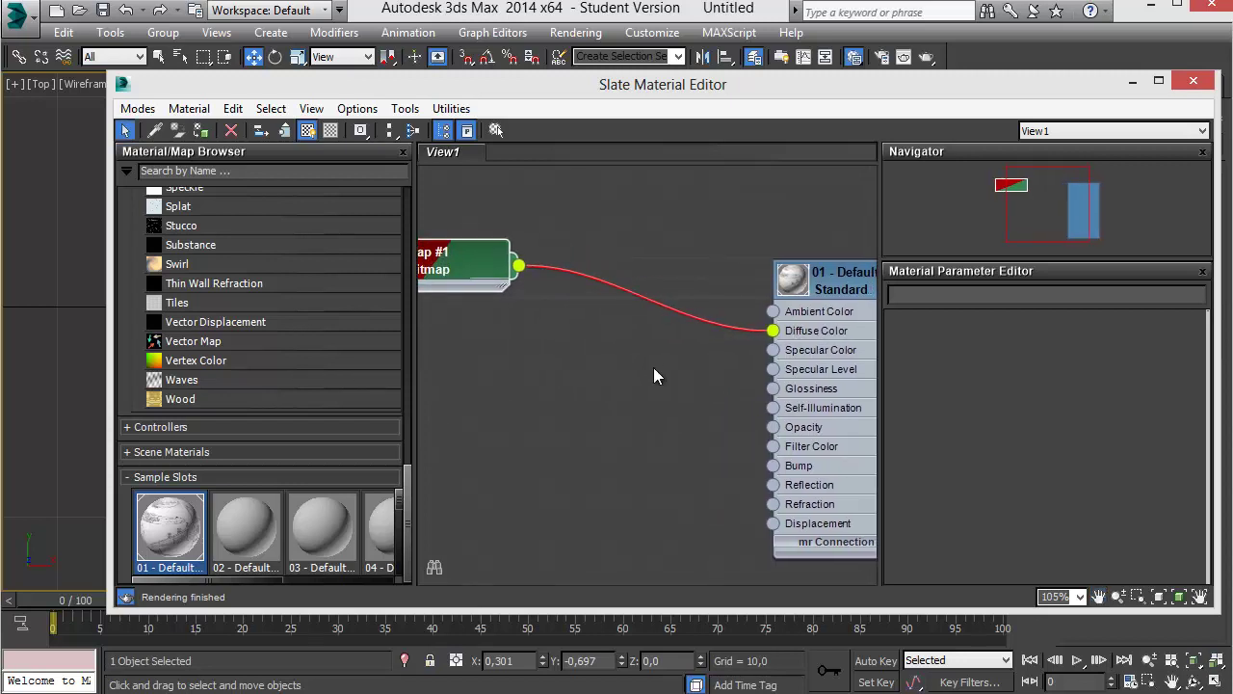
mouse_move(653, 367)
middle_down()
mouse_move(682, 349)
mouse_move(672, 370)
middle_up()
- Add a Color Correction map node and position it beside 01 - Default
right_click(584, 318)
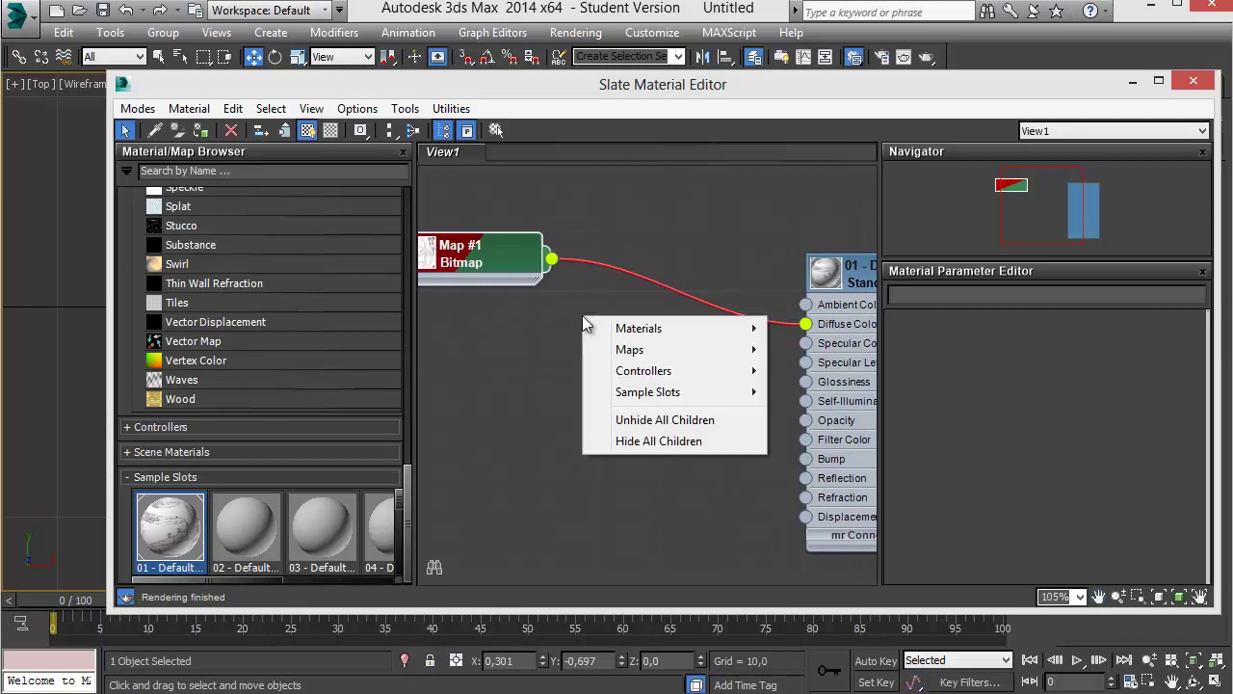
right_click(537, 356)
mouse_move(586, 389)
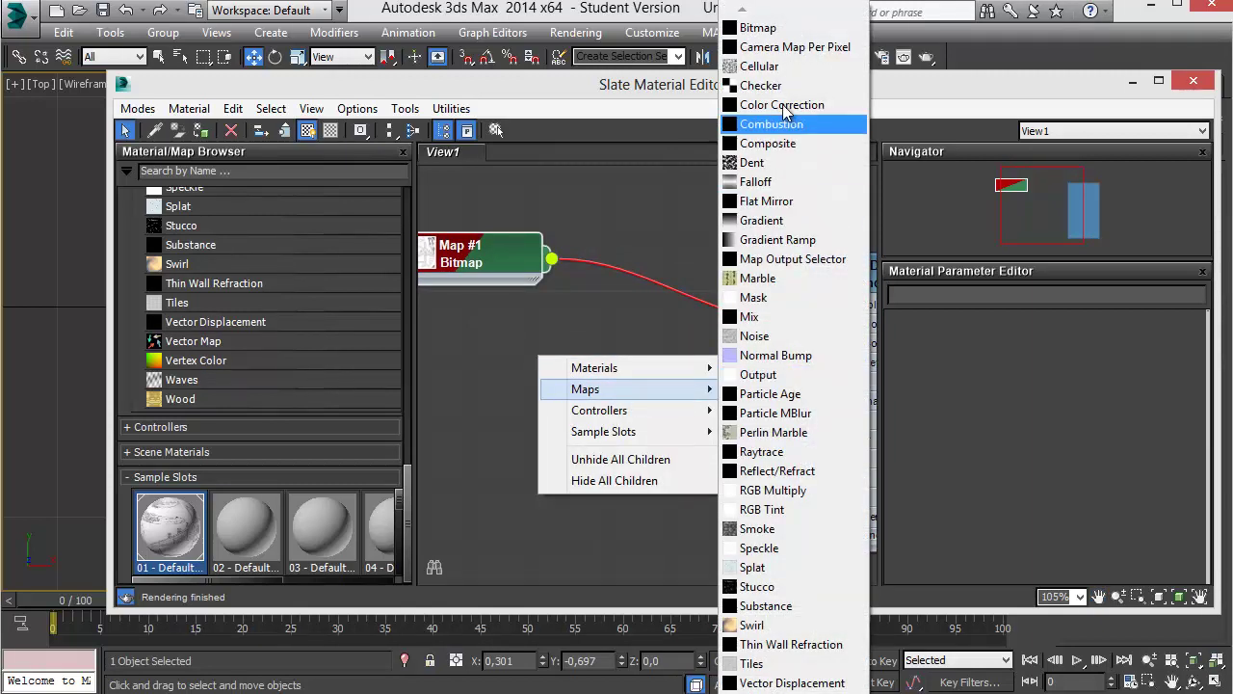
click(778, 109)
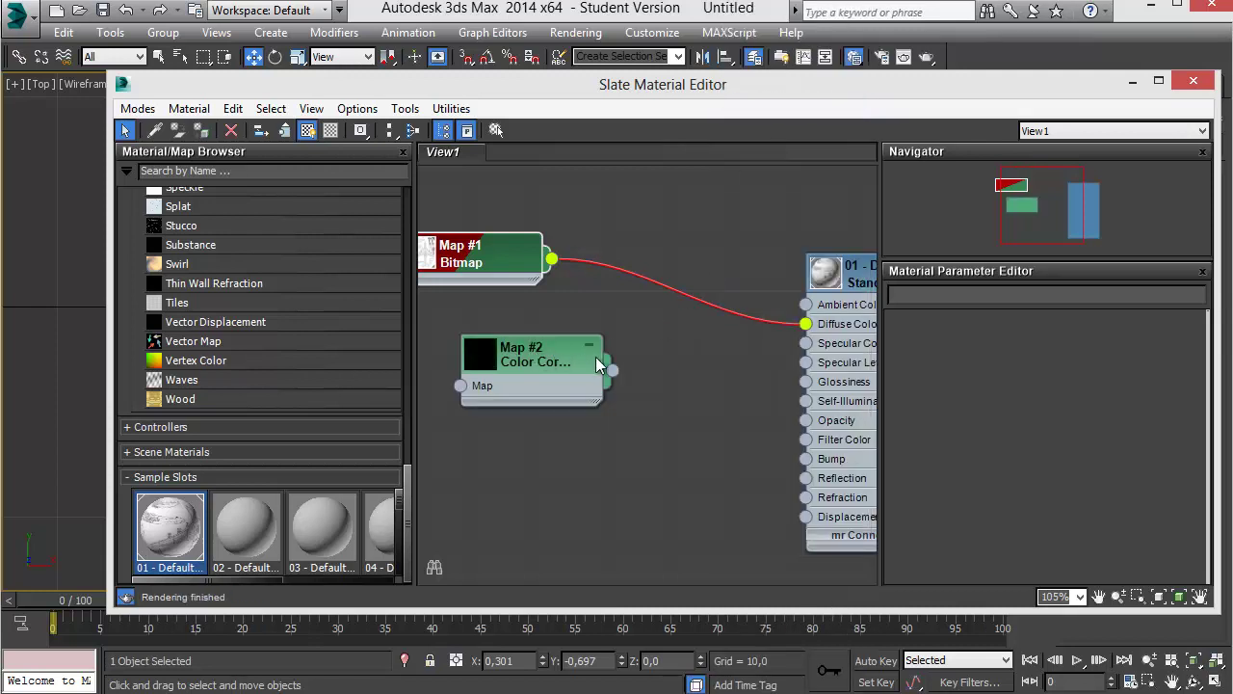
drag(560, 354, 677, 373)
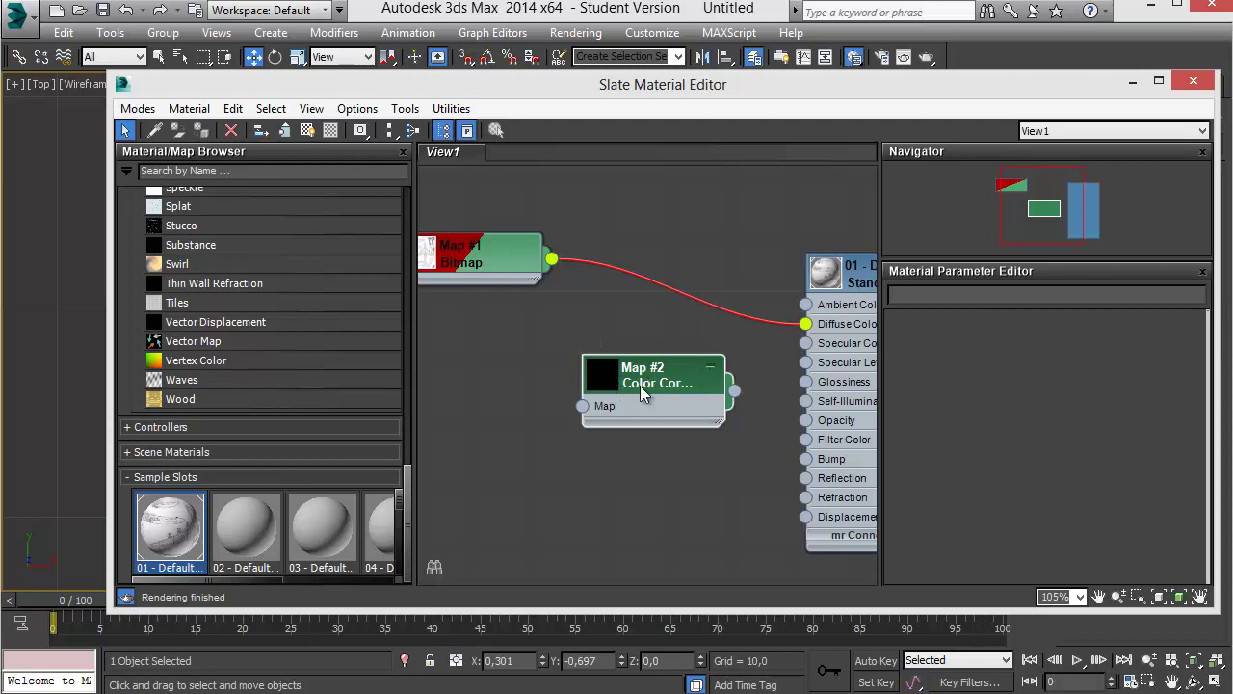
drag(657, 382, 658, 383)
middle_drag(656, 328, 650, 298)
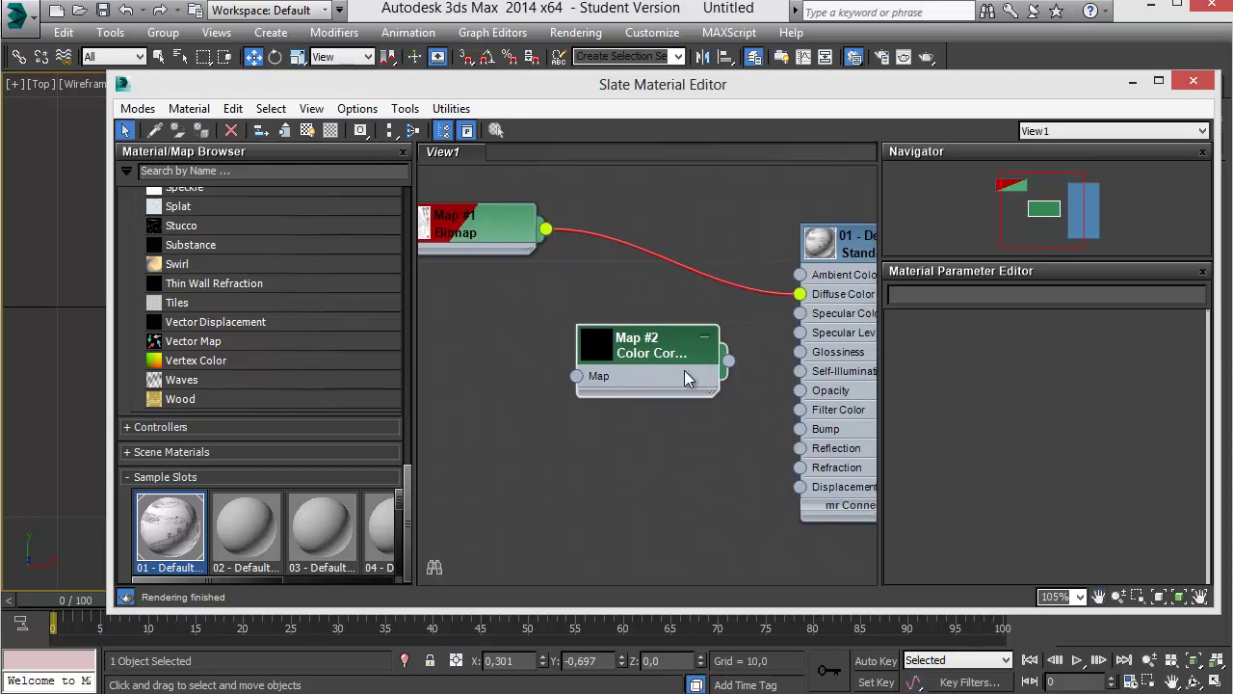
scroll(674, 410, up, 1)
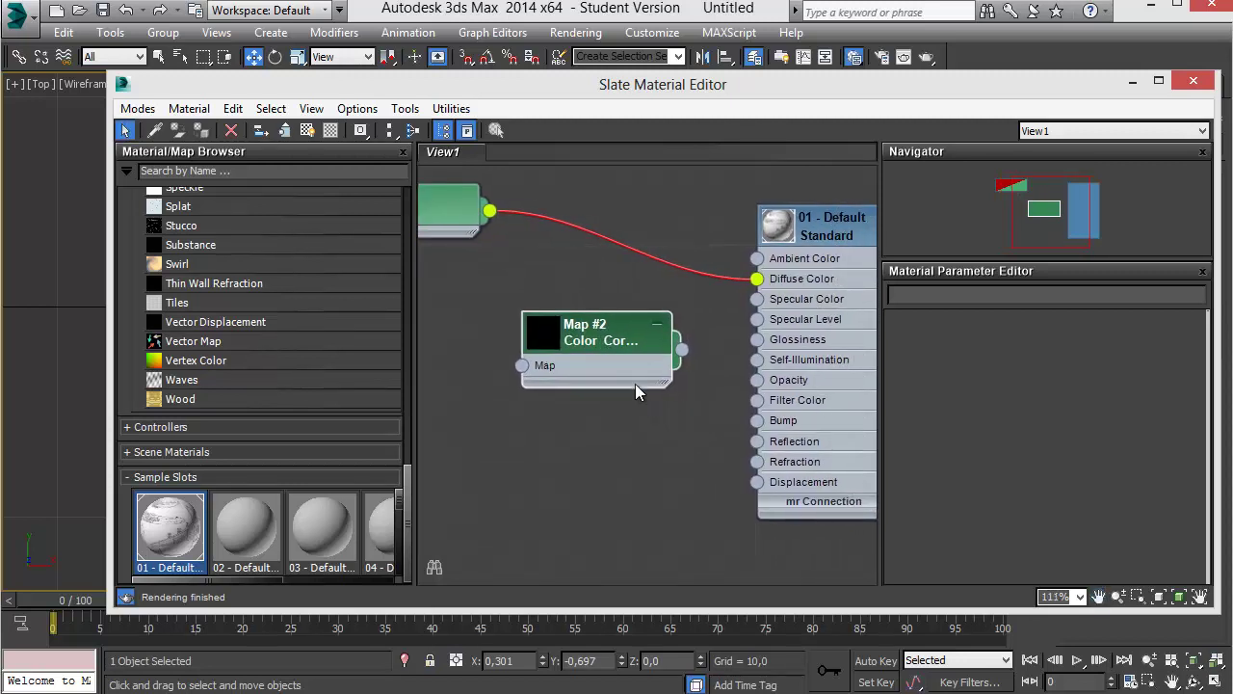
- Open the Map #2 Color Correction node's parameters and scroll through them
double_click(596, 332)
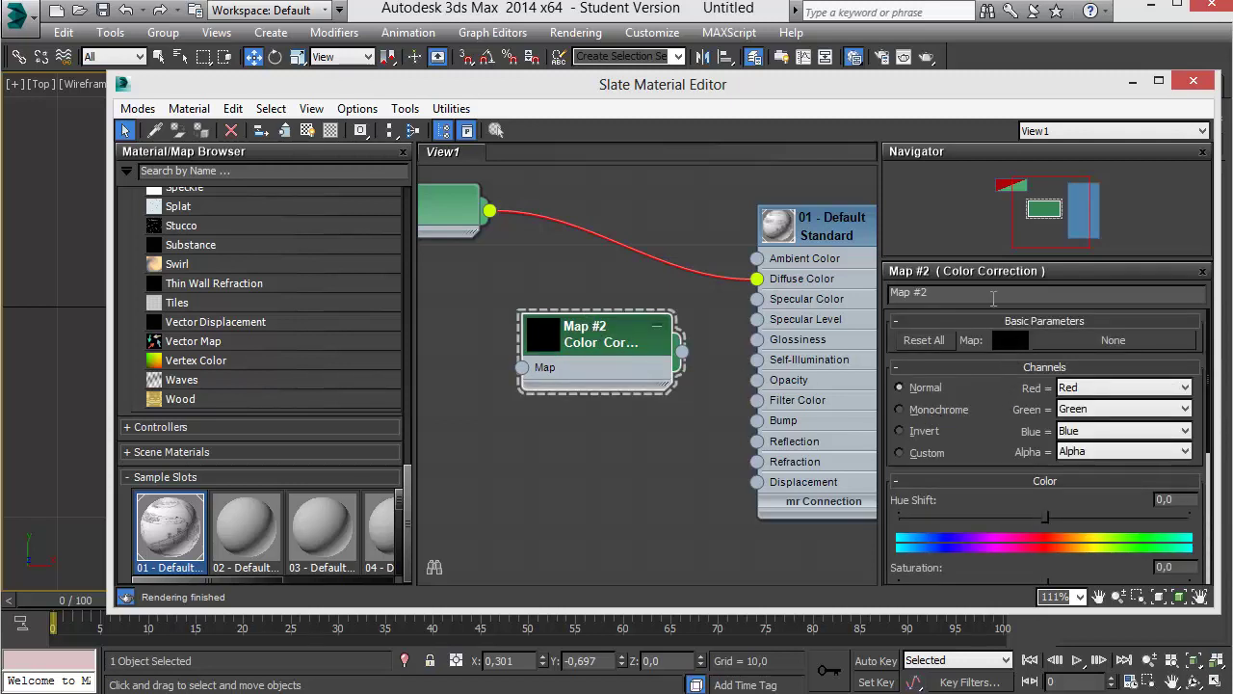
scroll(1003, 433, down, 3)
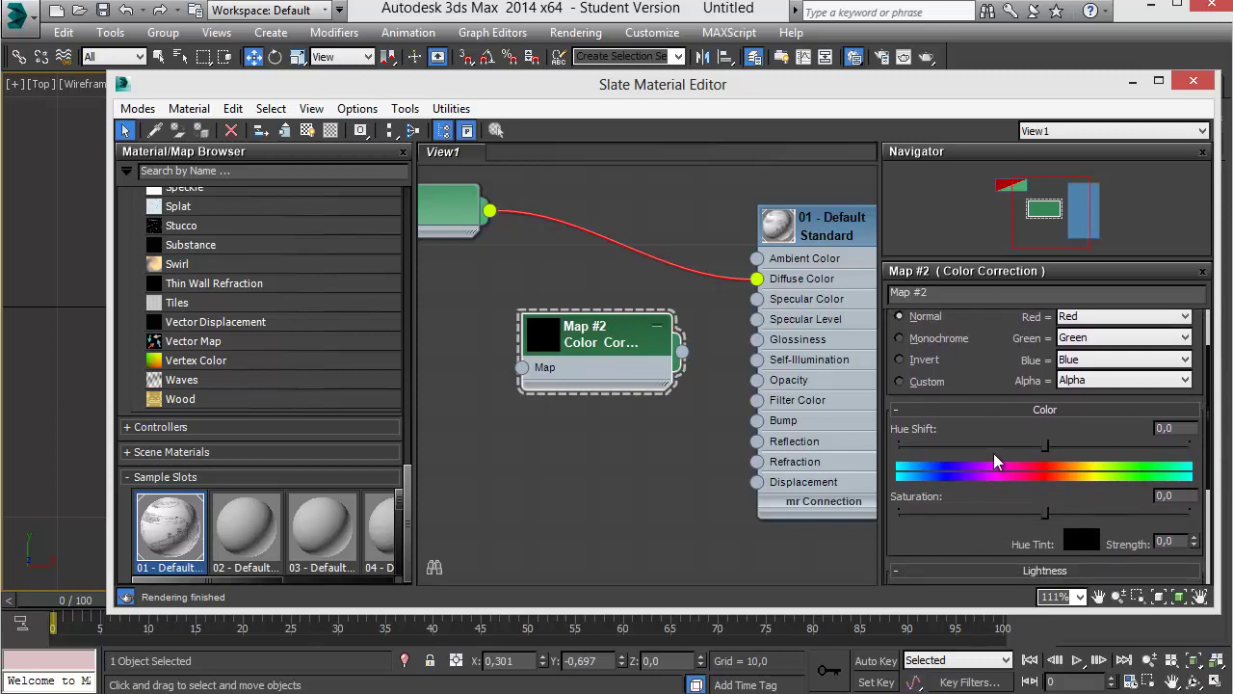
scroll(954, 540, down, 5)
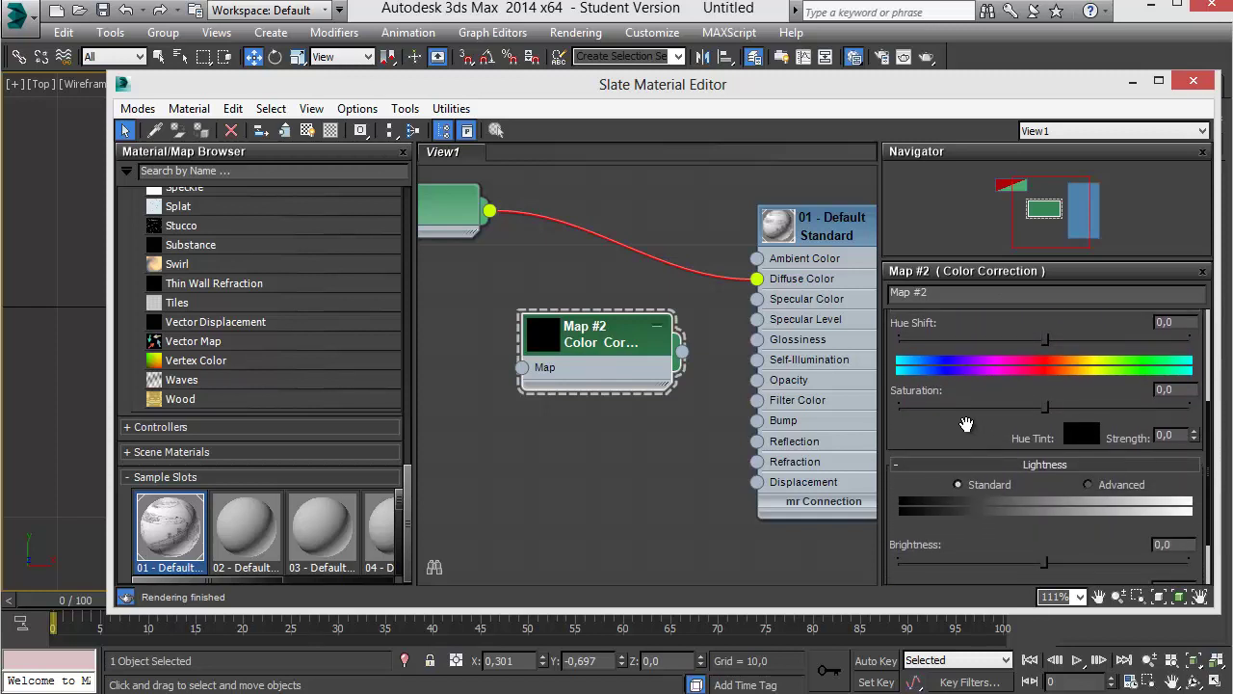
scroll(898, 525, down, 1)
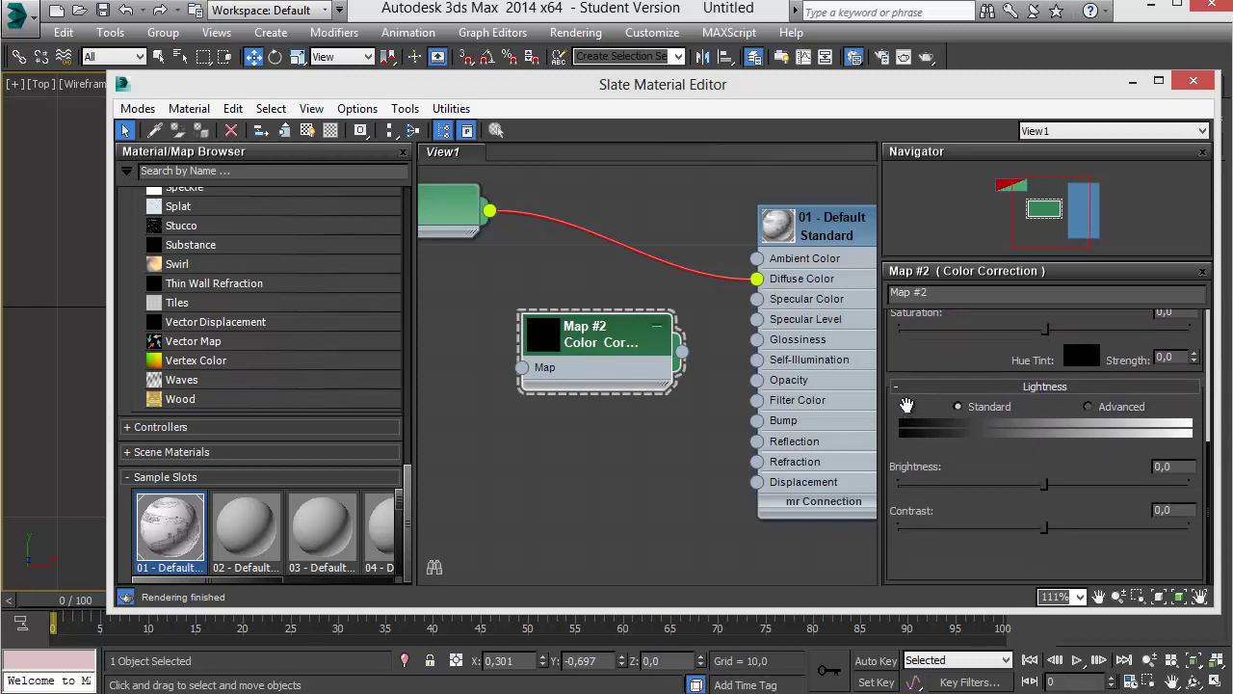
scroll(903, 554, up, 5)
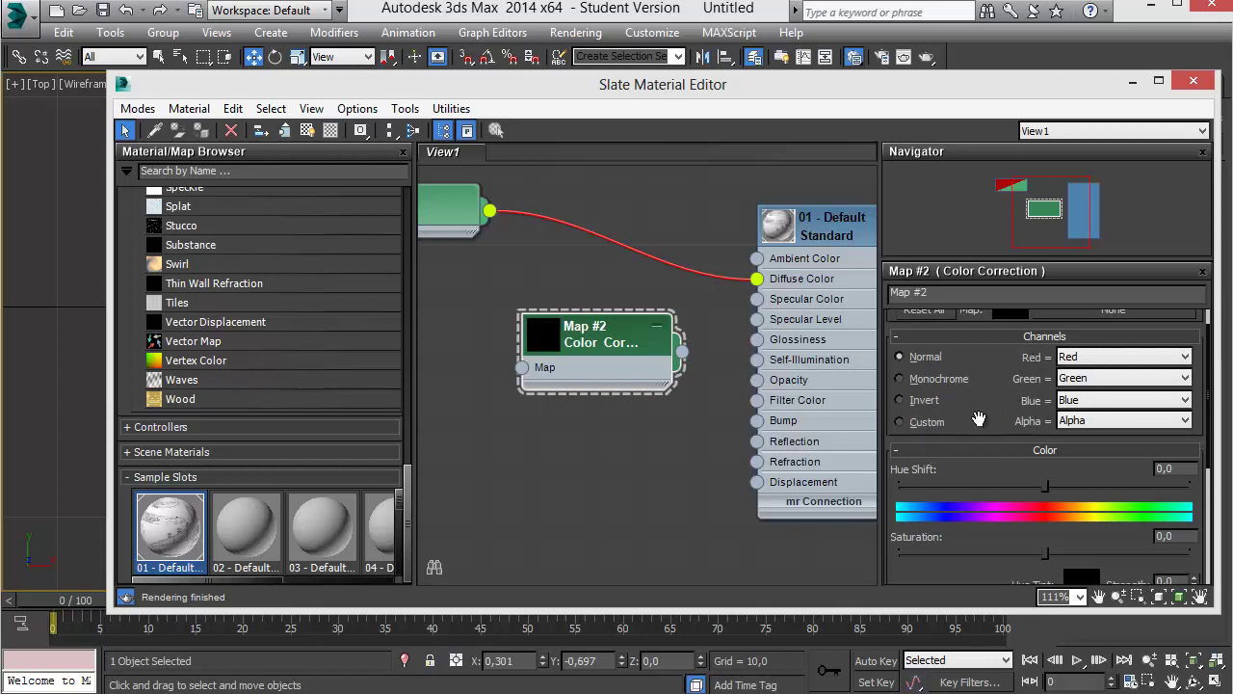
scroll(1045, 414, down, 3)
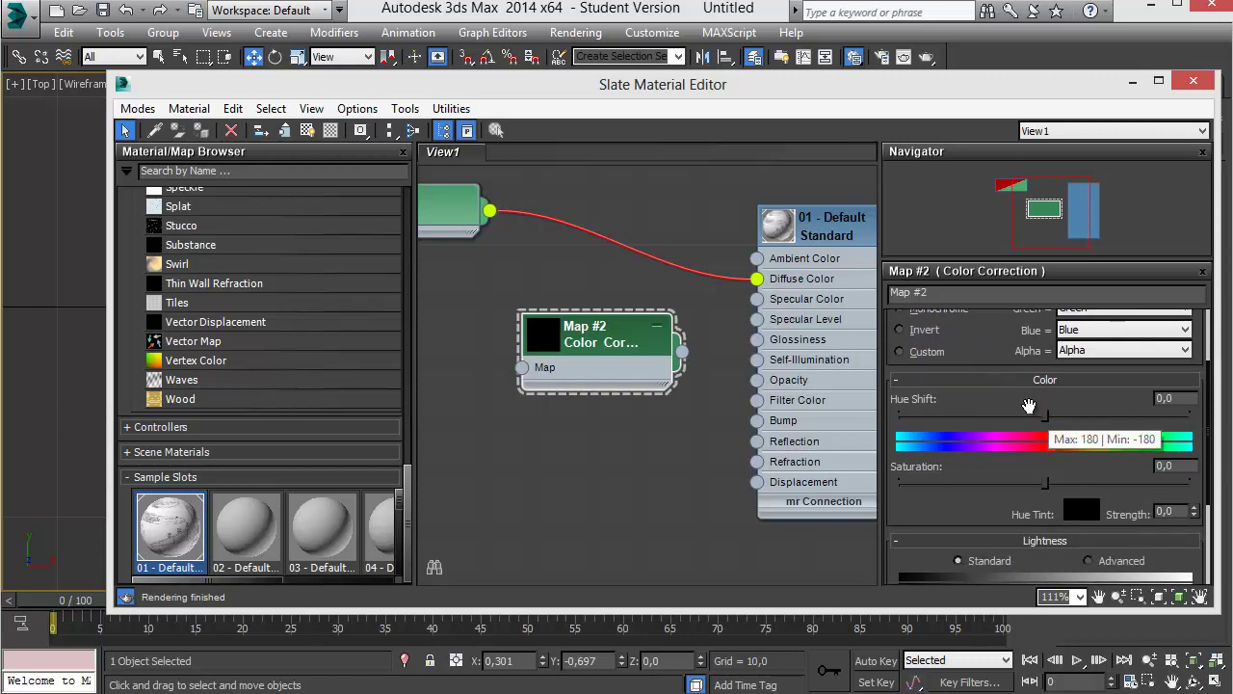
drag(977, 515, 947, 464)
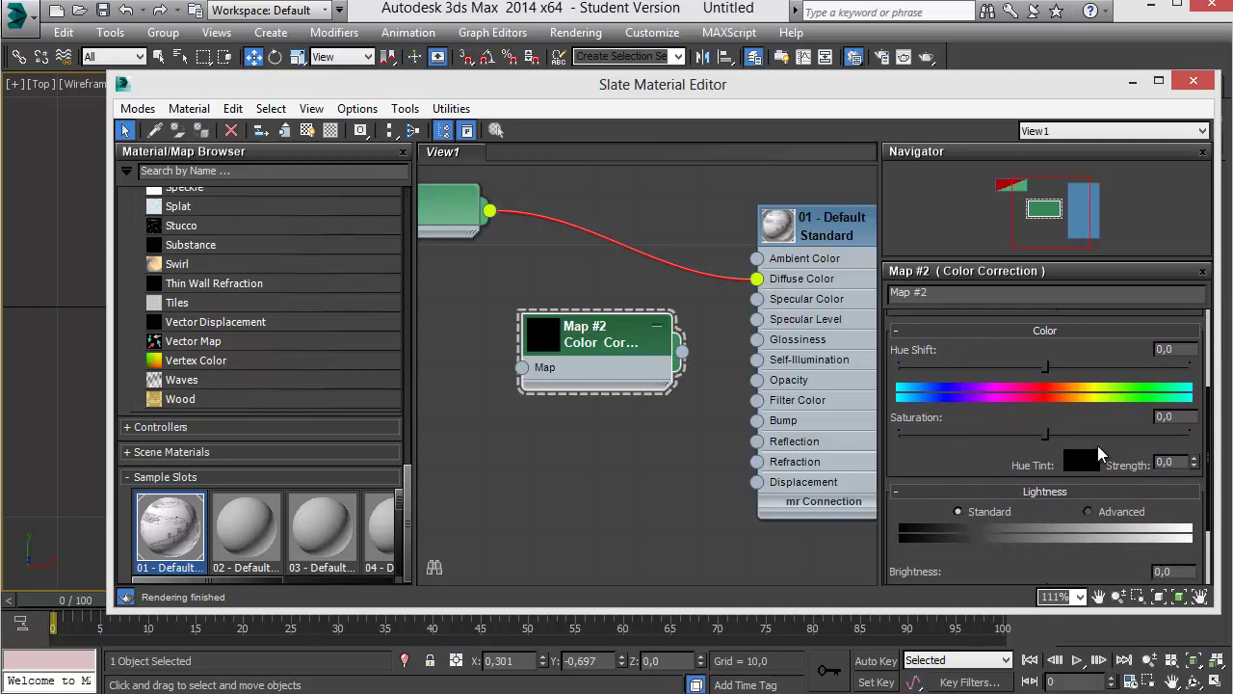
scroll(958, 469, down, 3)
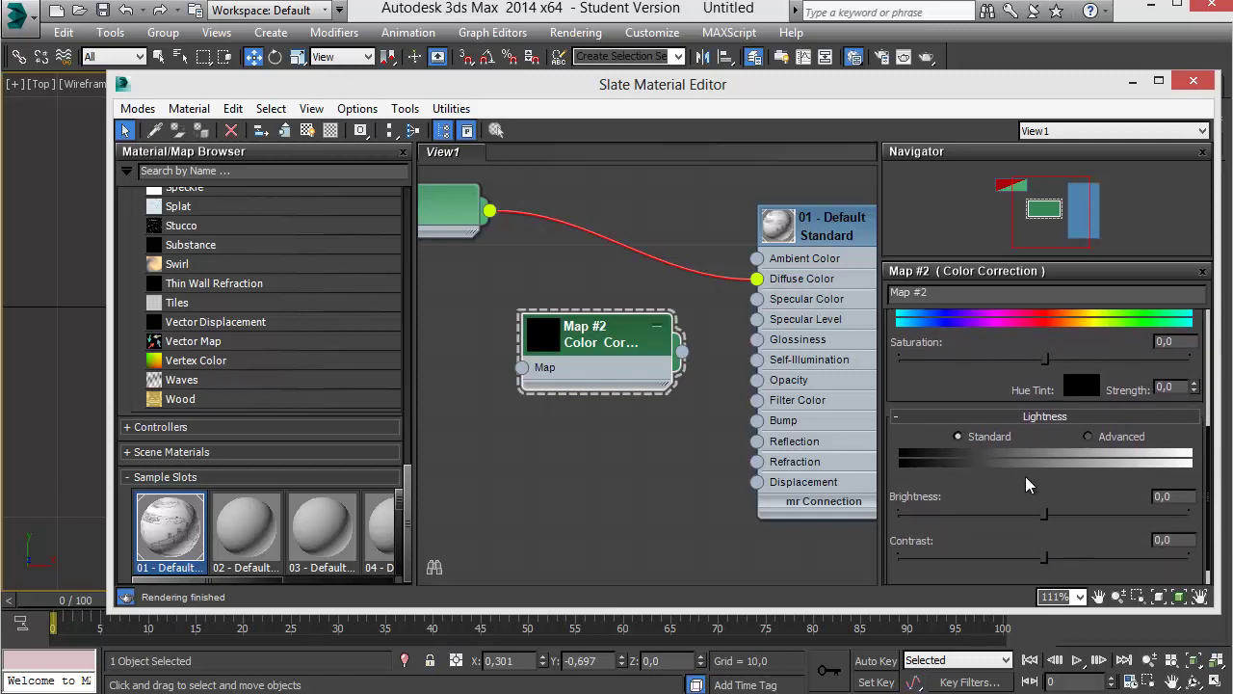
- Switch Lightness to Advanced, back to Standard, and move the editor off the blueprint
click(1091, 436)
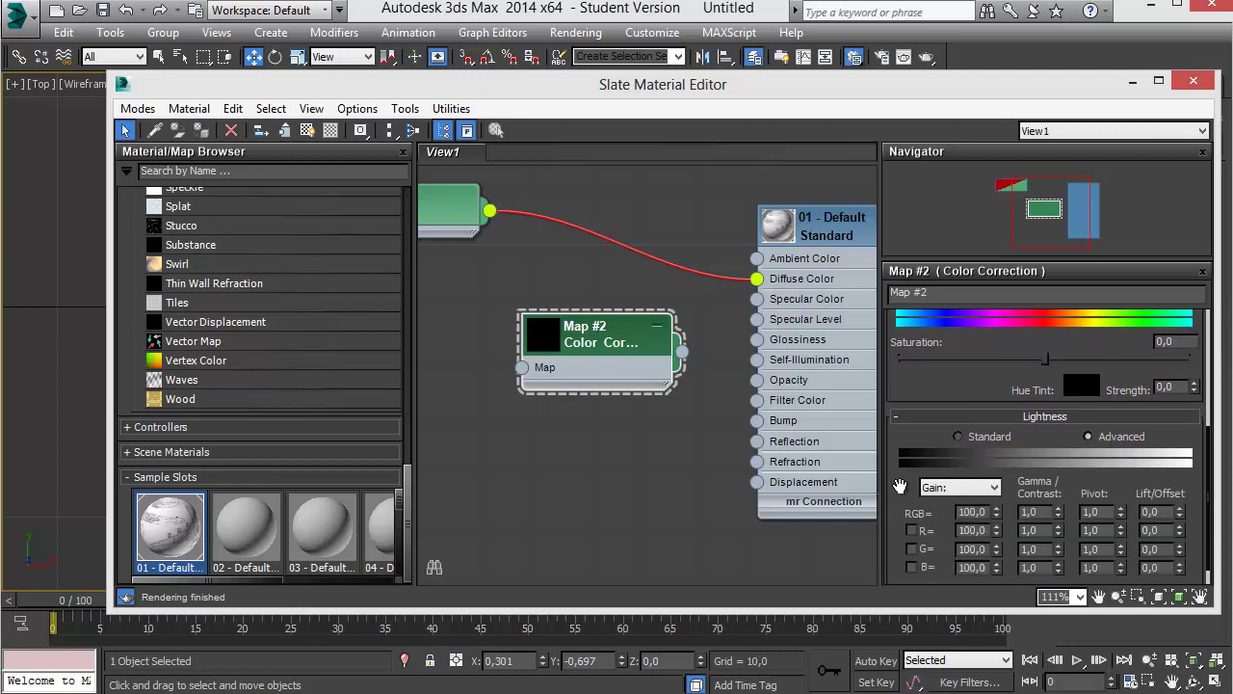
scroll(923, 449, up, 1)
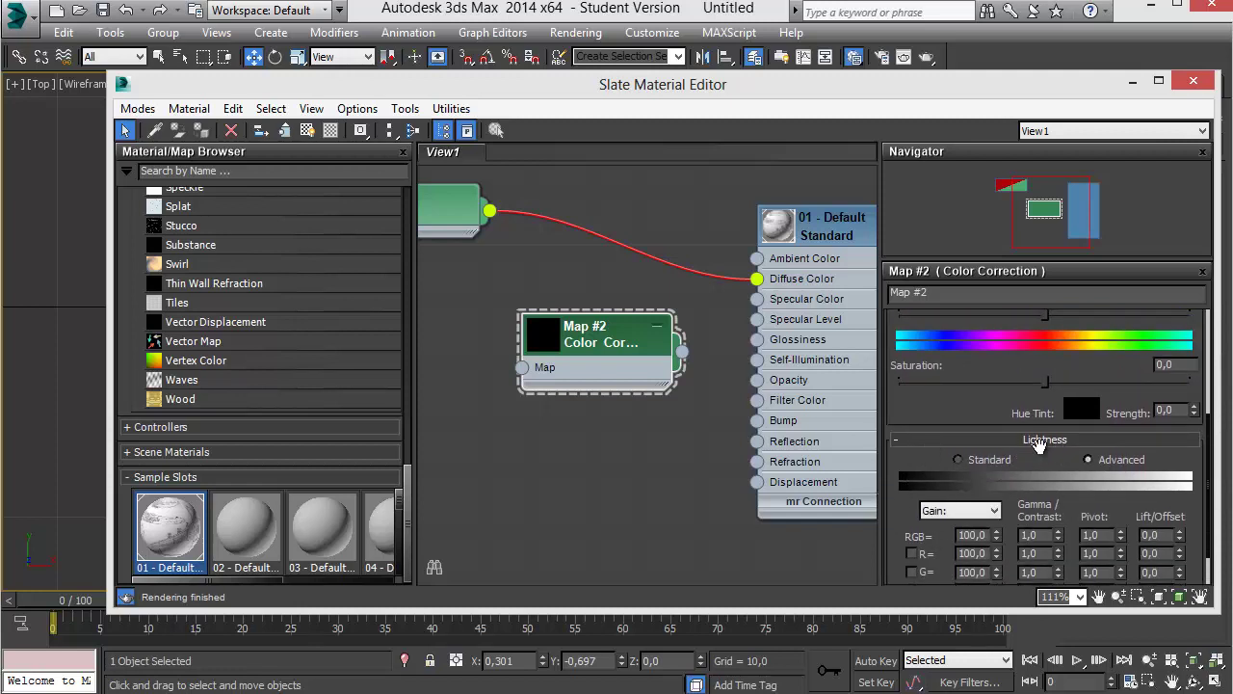
click(988, 462)
drag(602, 431, 693, 455)
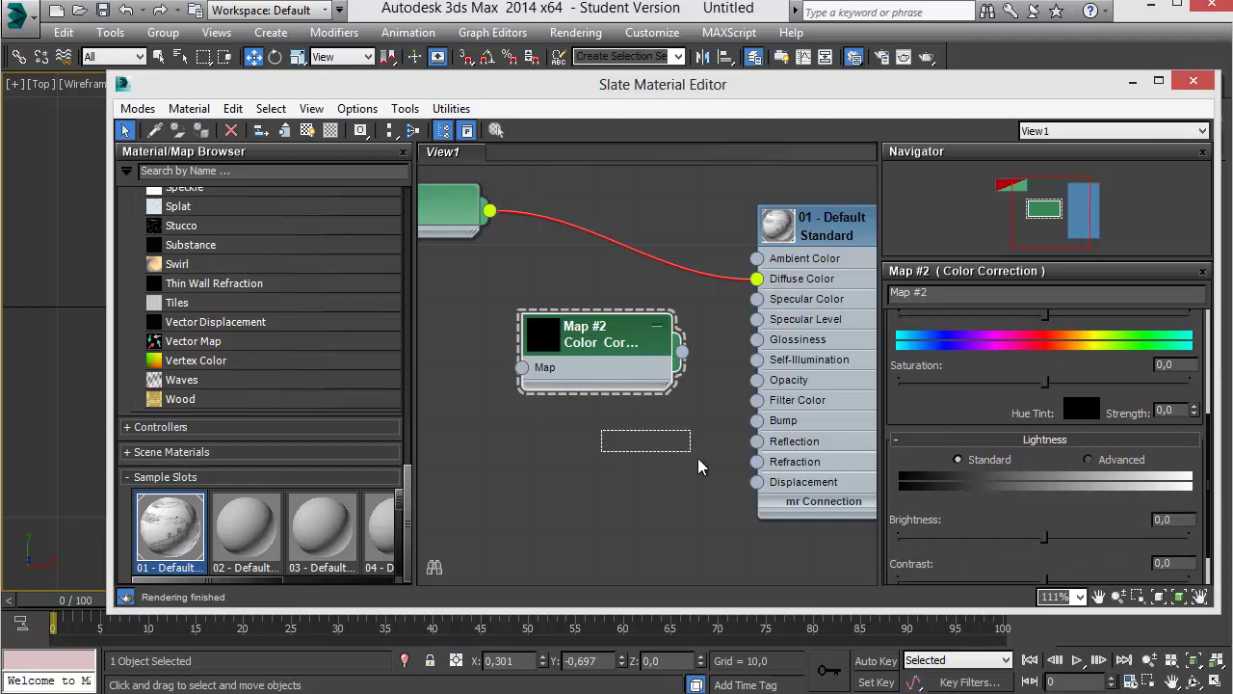
drag(617, 92, 875, 122)
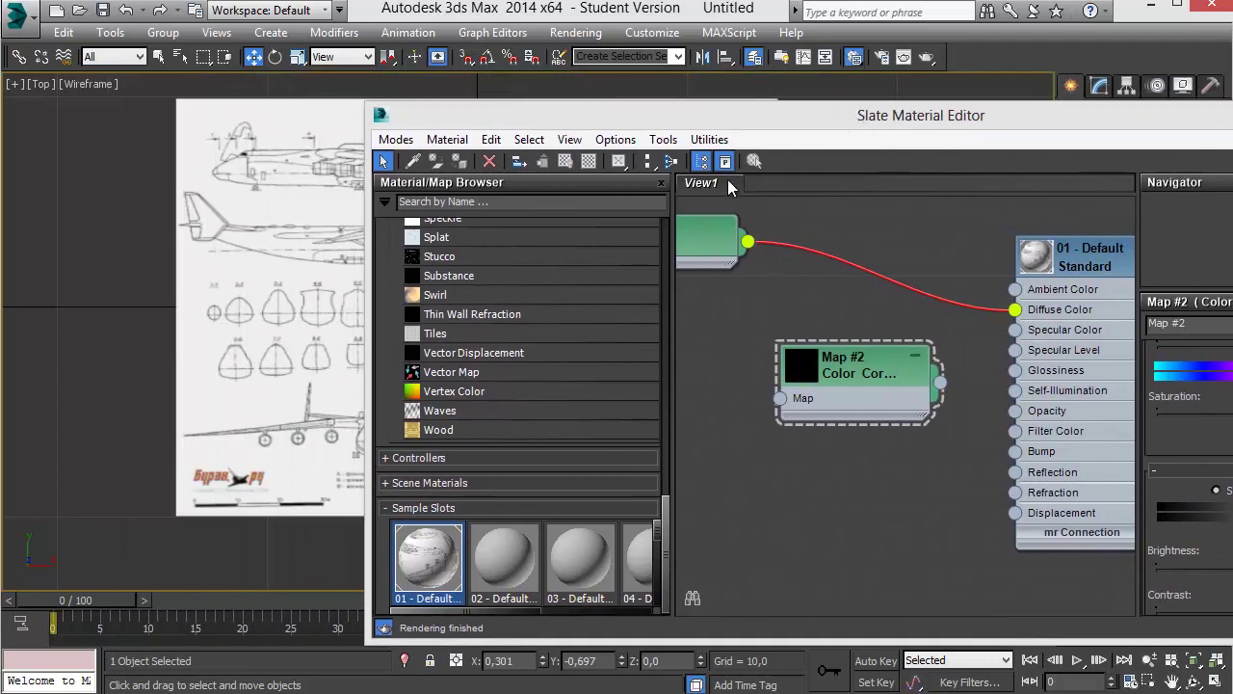
- Wire Map #1 Bitmap into Color Correction and its output into Diffuse Color
mouse_move(487, 117)
mouse_down()
mouse_move(429, 91)
mouse_move(277, 98)
mouse_up()
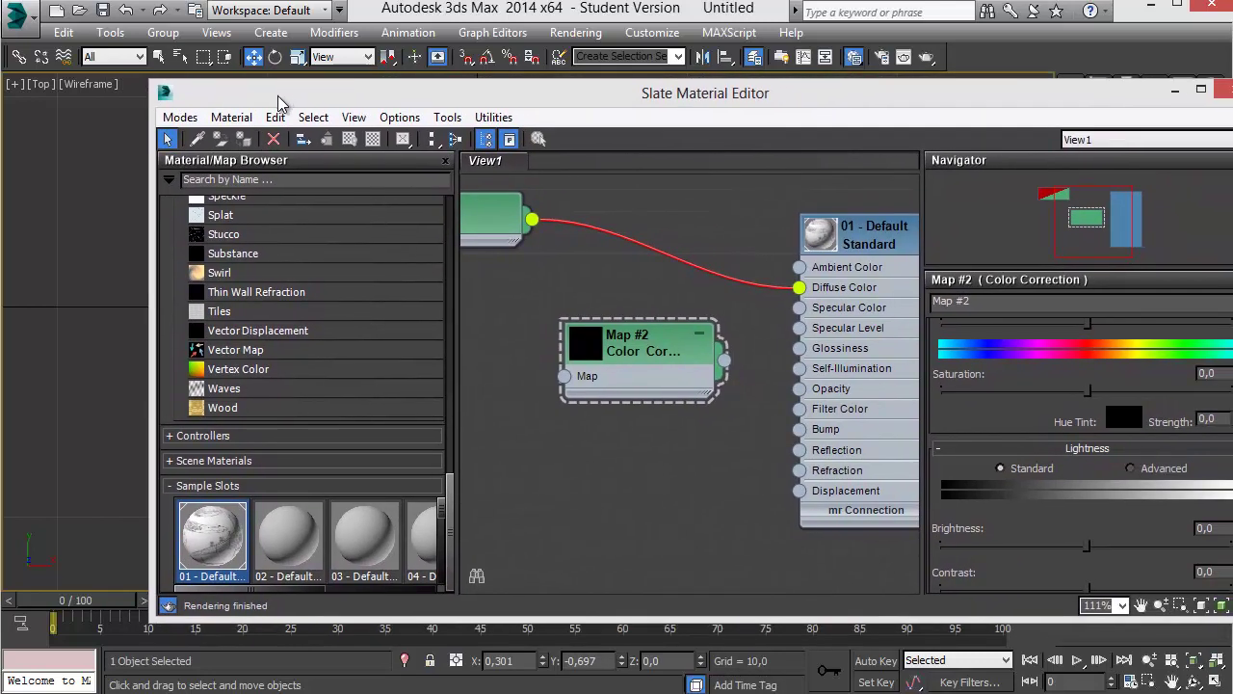
scroll(543, 360, down, 1)
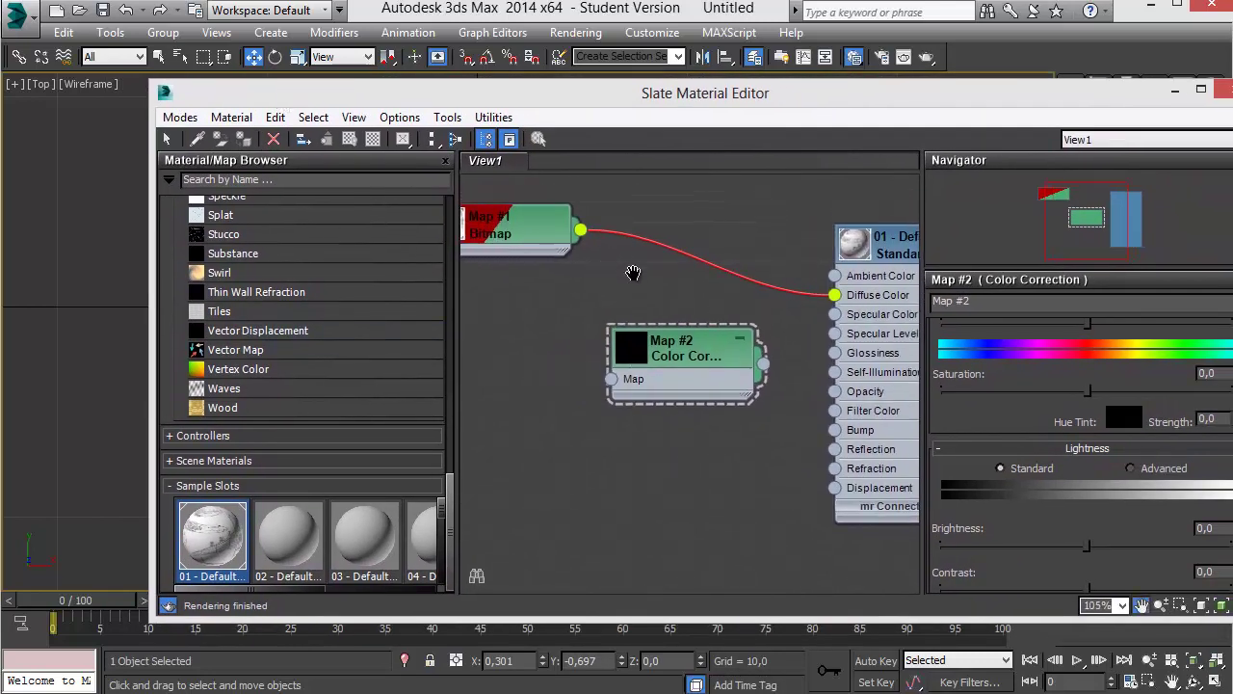
middle_drag(631, 269, 654, 245)
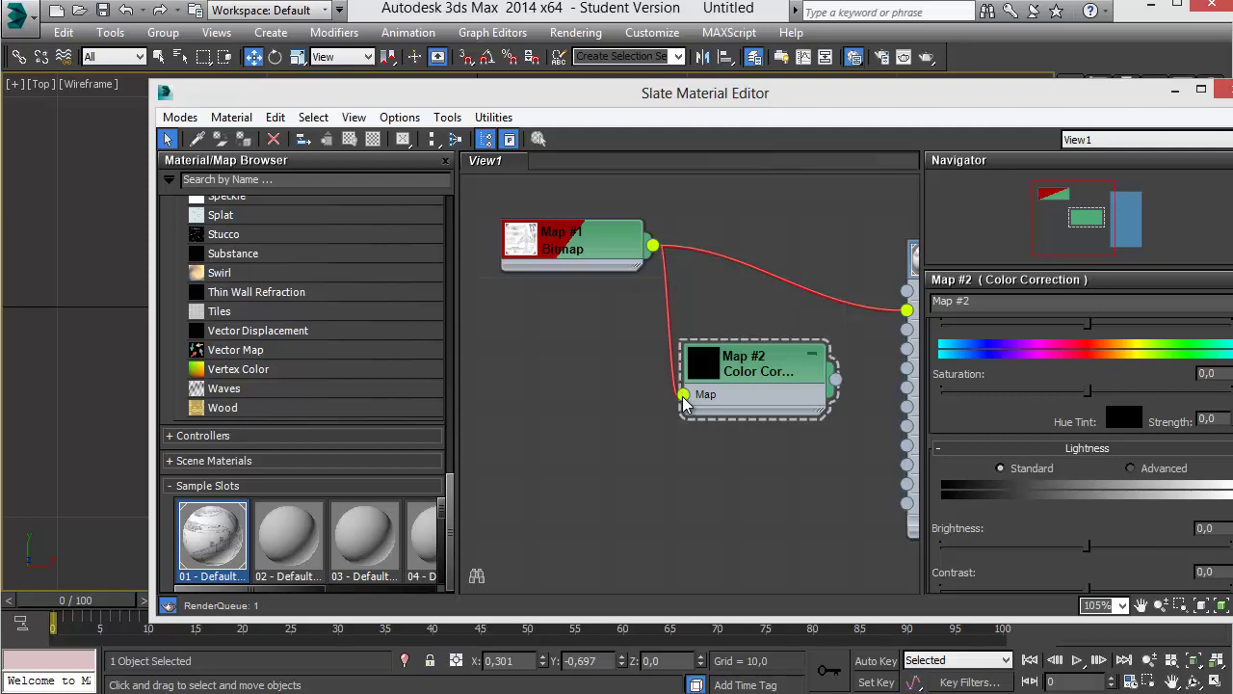
drag(672, 296, 684, 394)
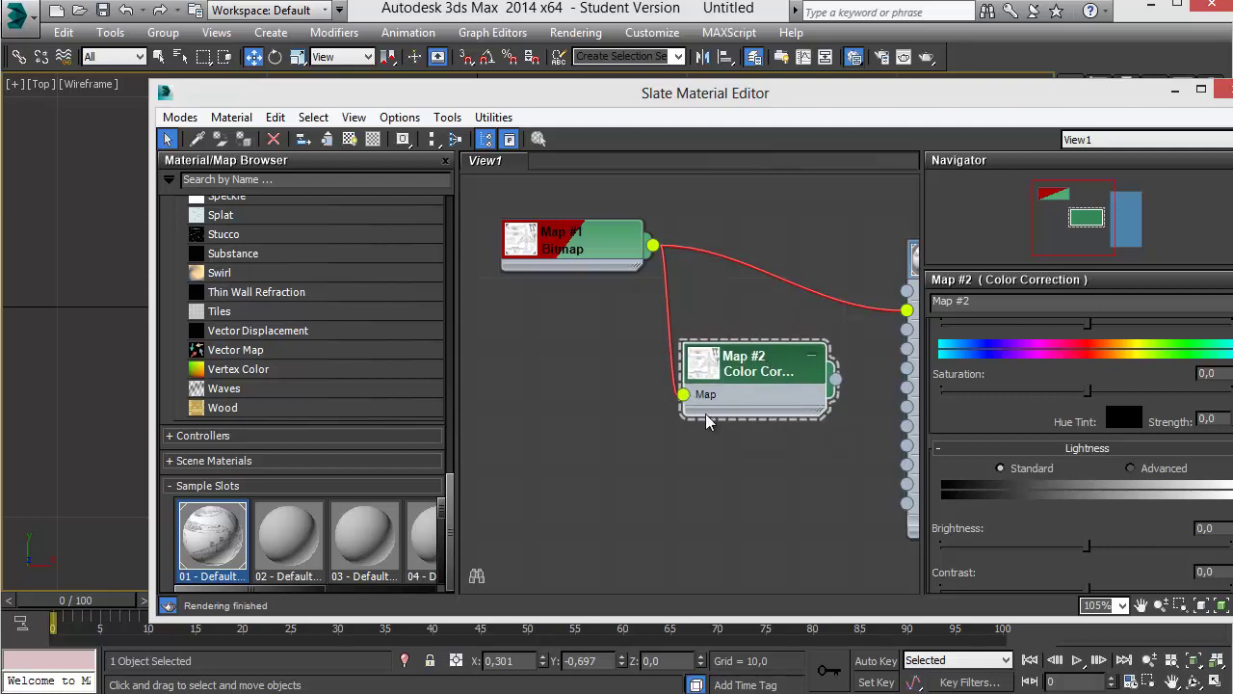
middle_drag(708, 421, 539, 436)
drag(666, 393, 738, 325)
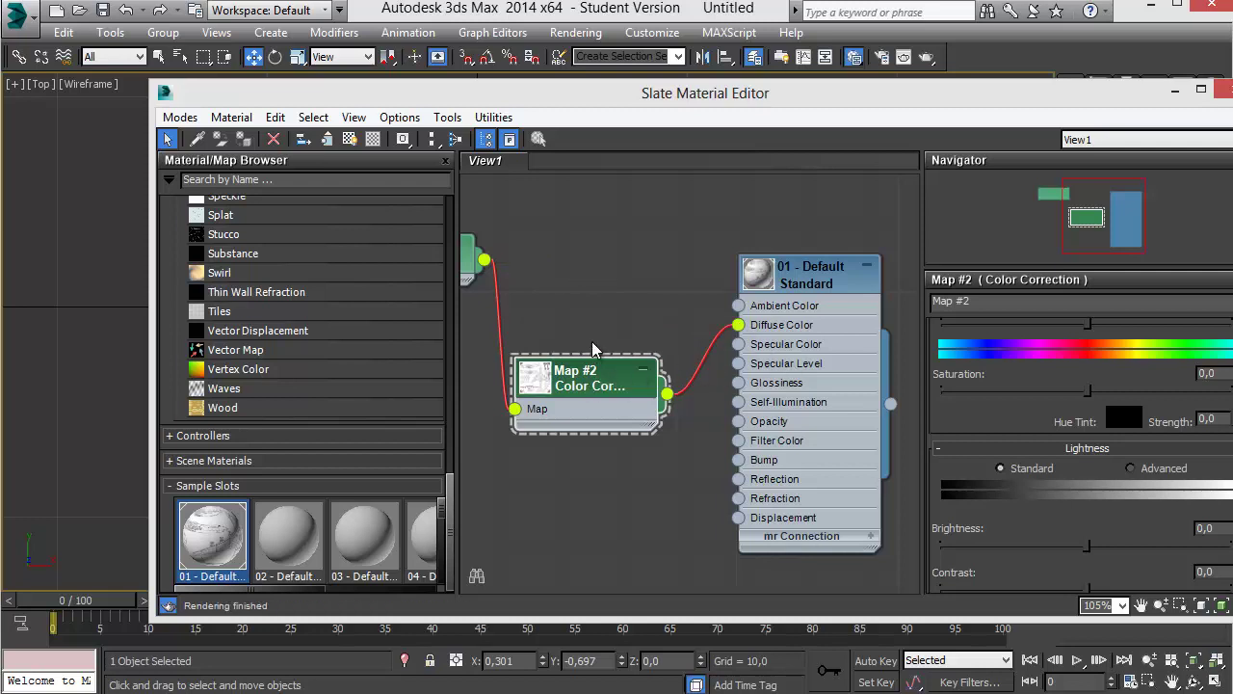
- Tidy the Color Correction and Map #1 nodes and reposition the Slate editor
drag(578, 376, 589, 291)
middle_drag(556, 360, 693, 389)
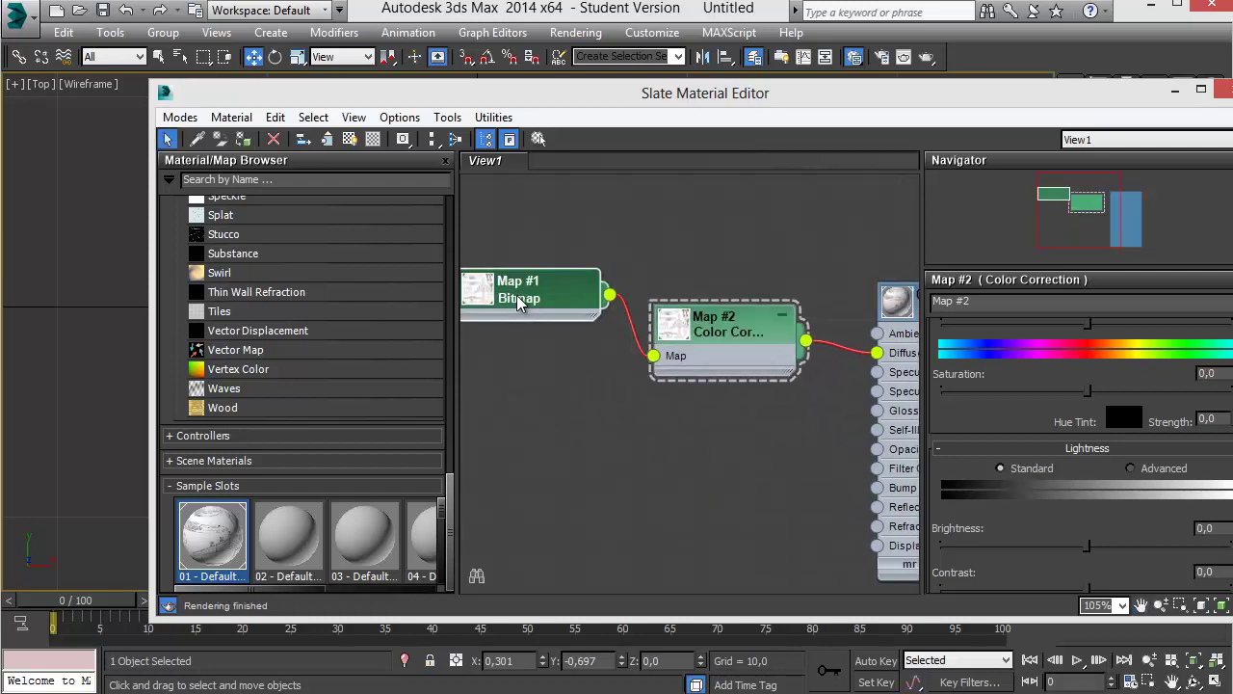
drag(578, 300, 520, 320)
middle_drag(761, 459, 612, 449)
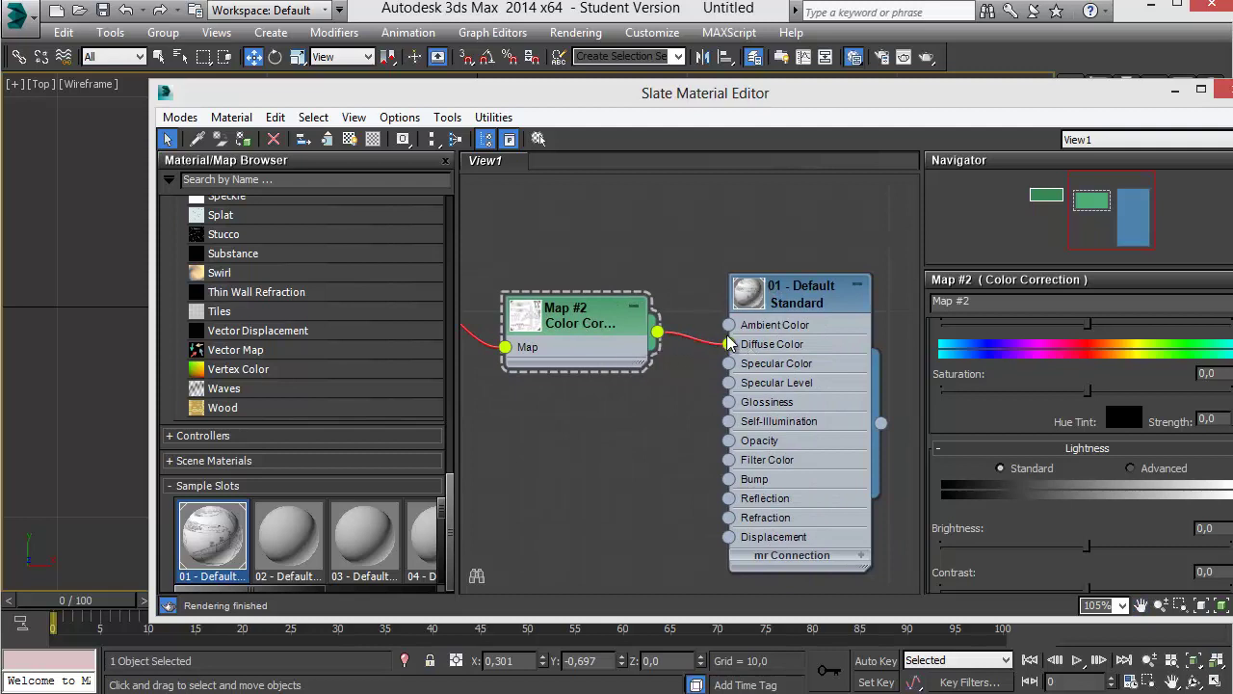
middle_drag(651, 431, 766, 424)
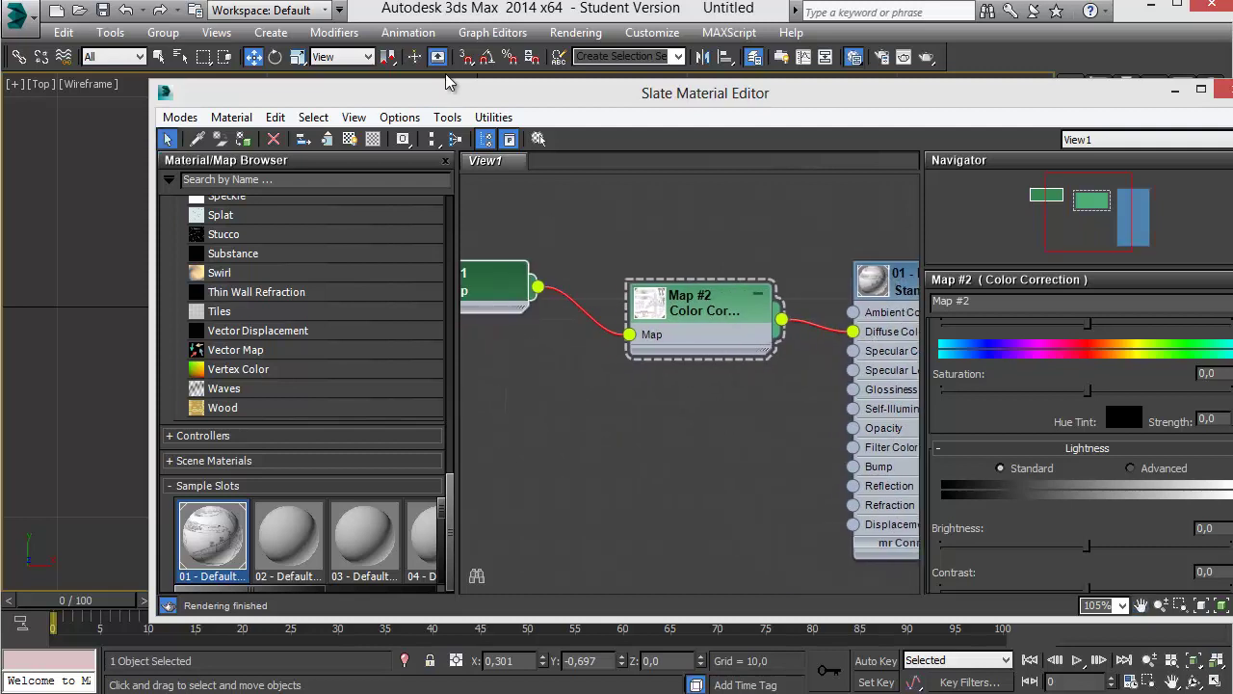
drag(455, 99, 403, 327)
mouse_move(683, 187)
middle_down()
mouse_move(641, 160)
mouse_move(694, 201)
mouse_move(630, 182)
middle_up()
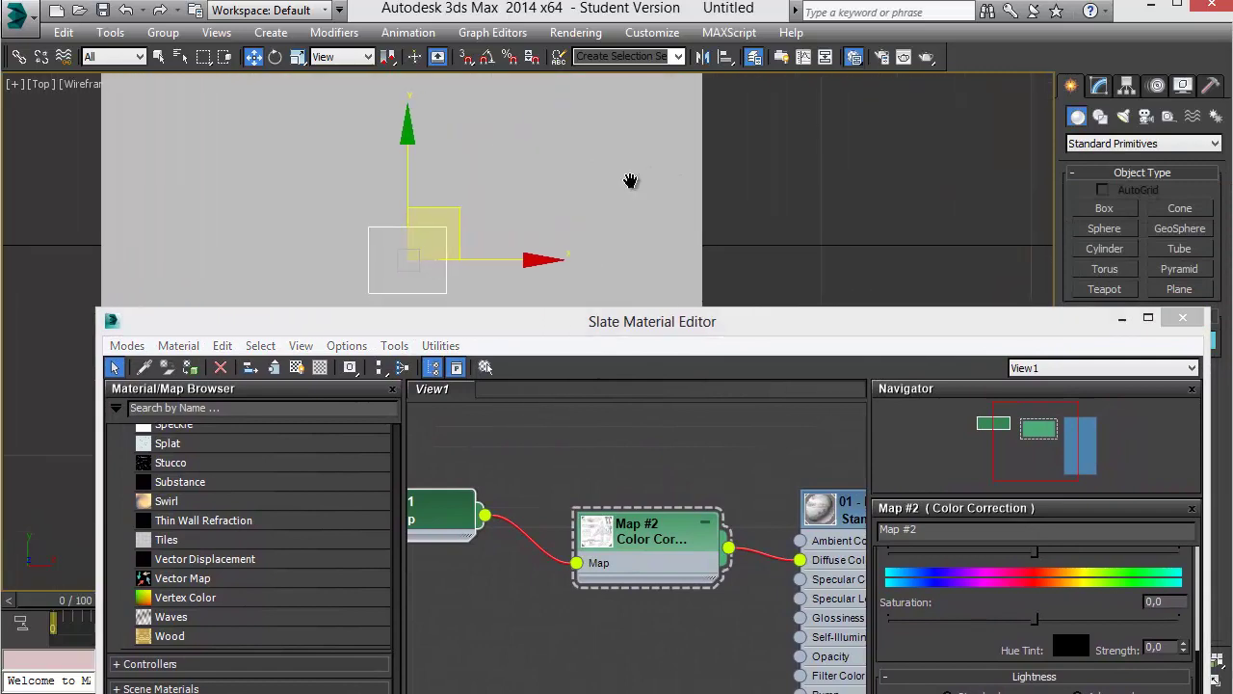
drag(671, 330, 739, 221)
mouse_move(671, 353)
middle_down()
mouse_move(749, 347)
mouse_move(725, 338)
middle_up()
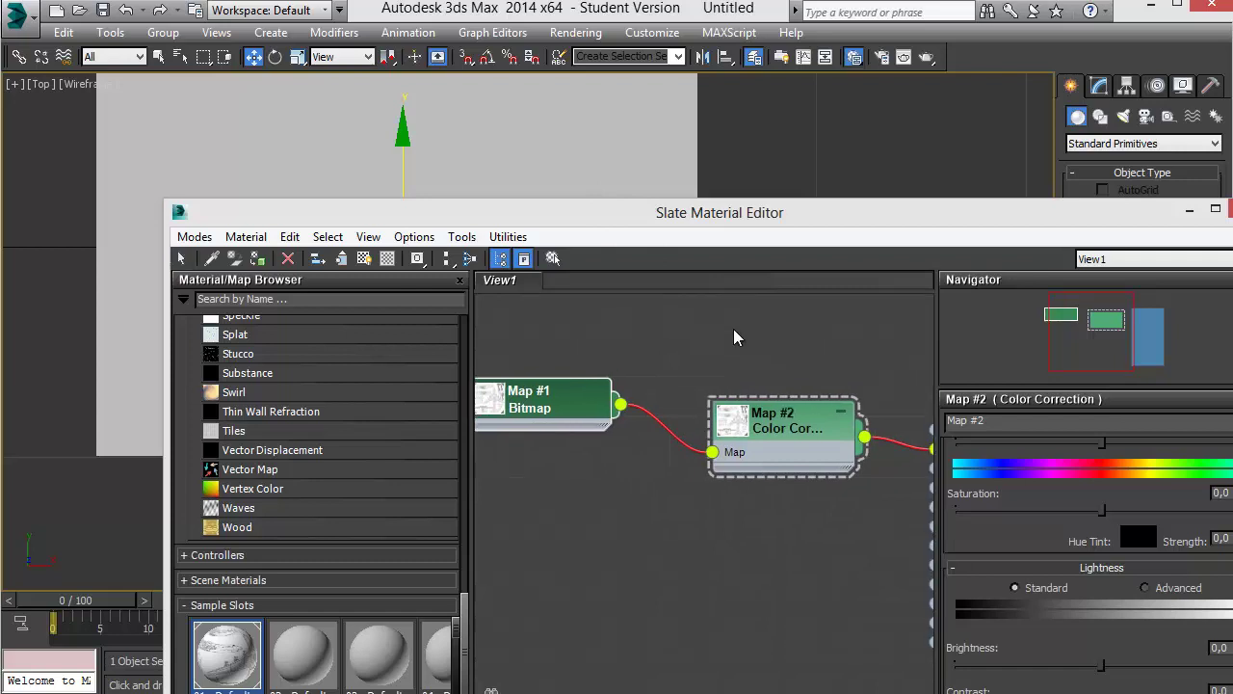
- Show the Map #1 blueprint texture in the viewport and frame the material node
click(565, 401)
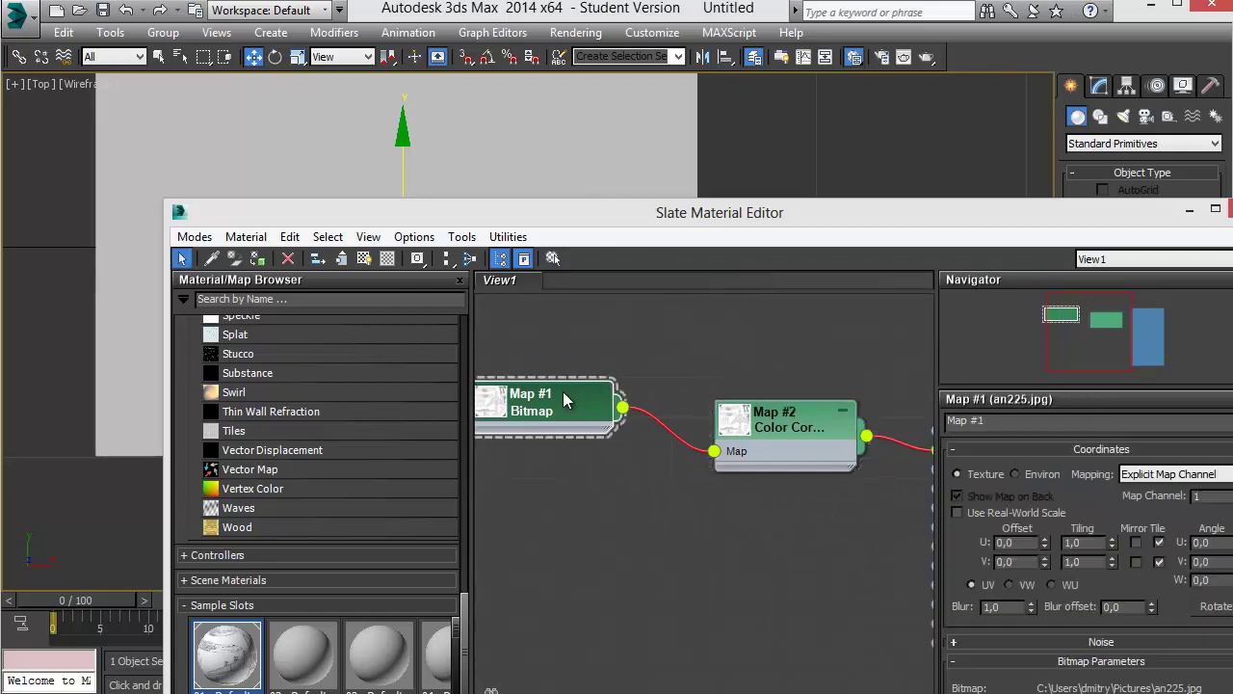
drag(712, 208, 723, 211)
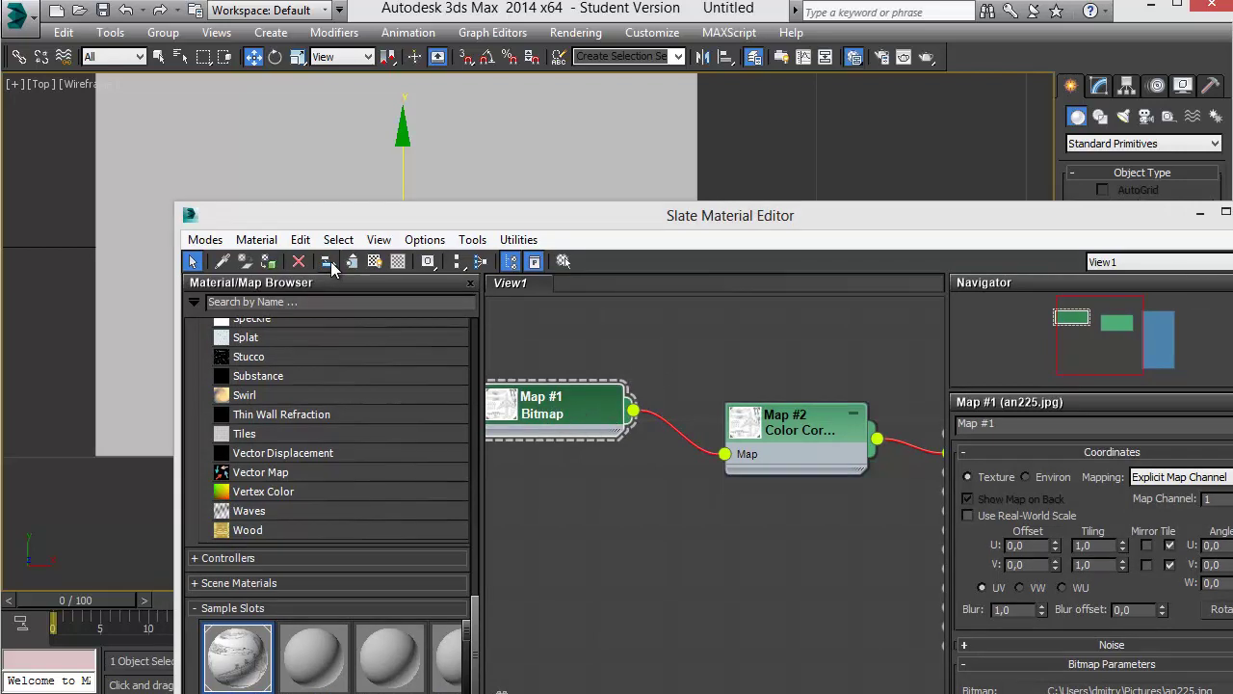
click(375, 266)
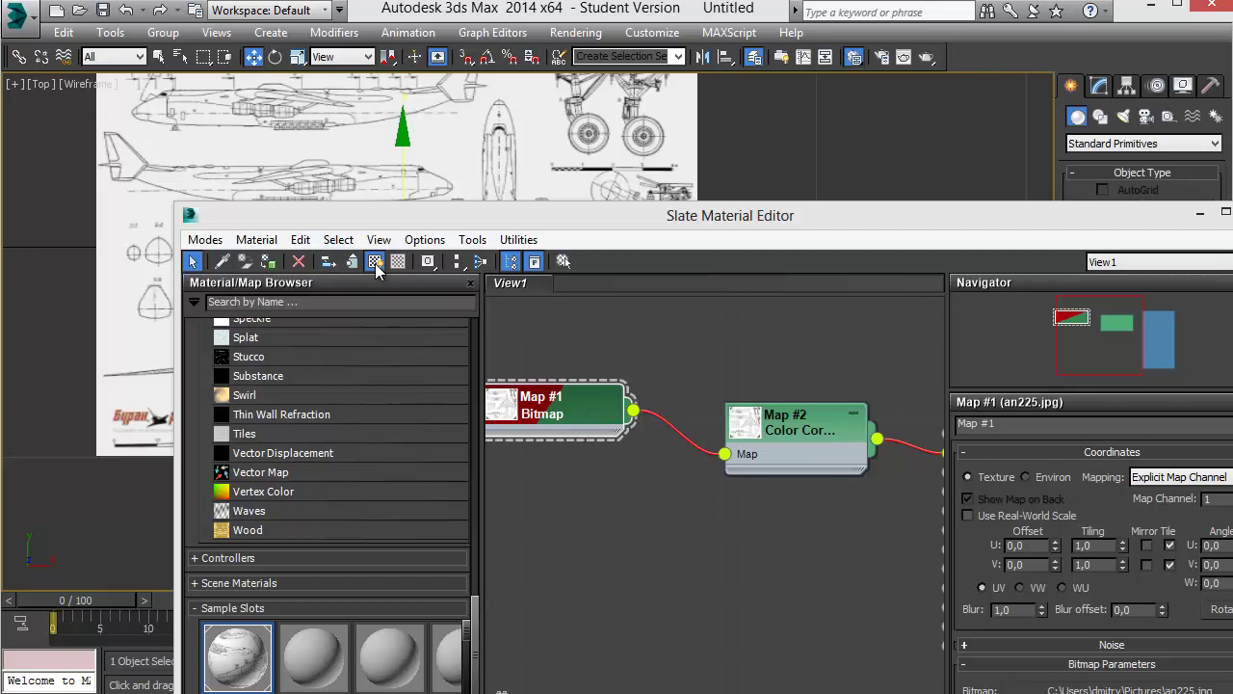
middle_drag(569, 443, 626, 445)
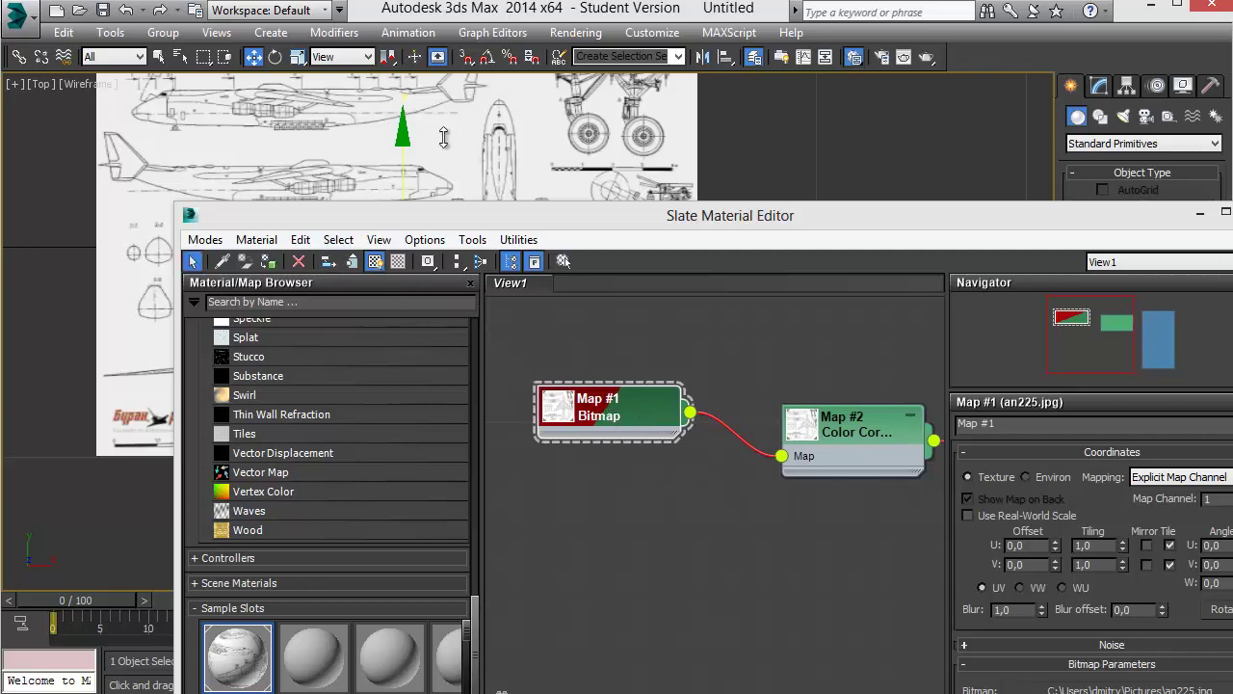
drag(592, 210, 487, 215)
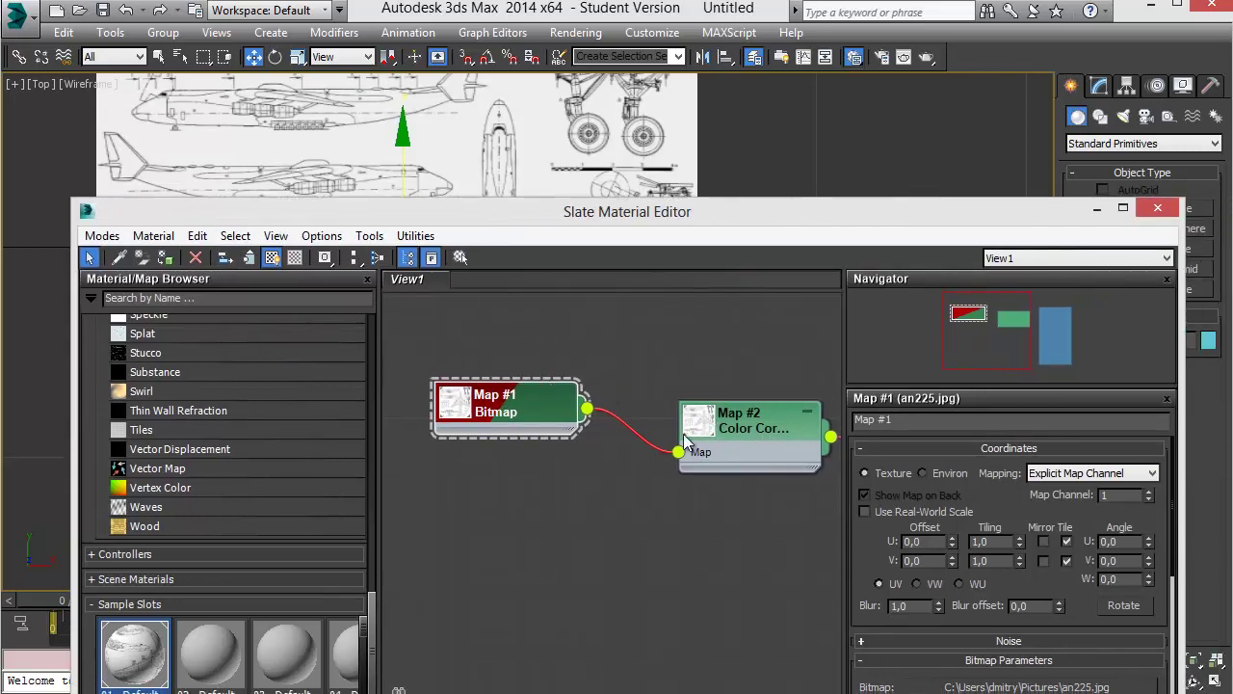
middle_drag(711, 354, 656, 366)
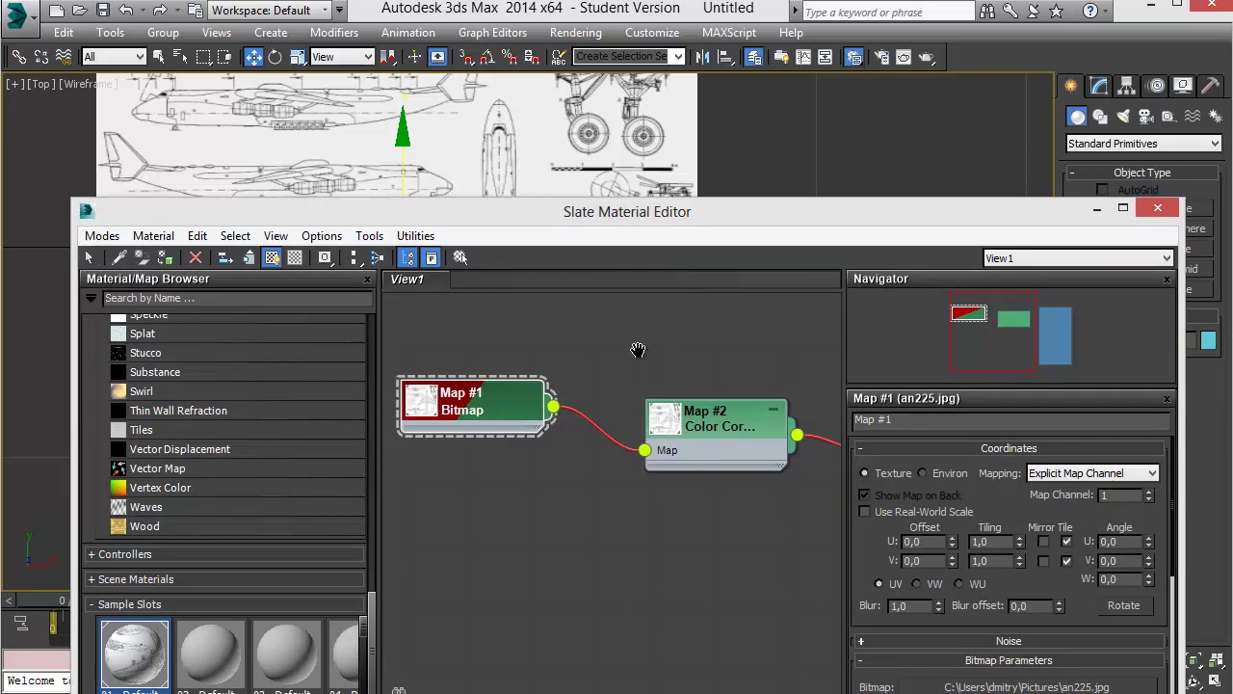
middle_drag(639, 350, 489, 352)
- Set the Color Correction Brightness to -70,764 and Contrast to 64,12
click(609, 436)
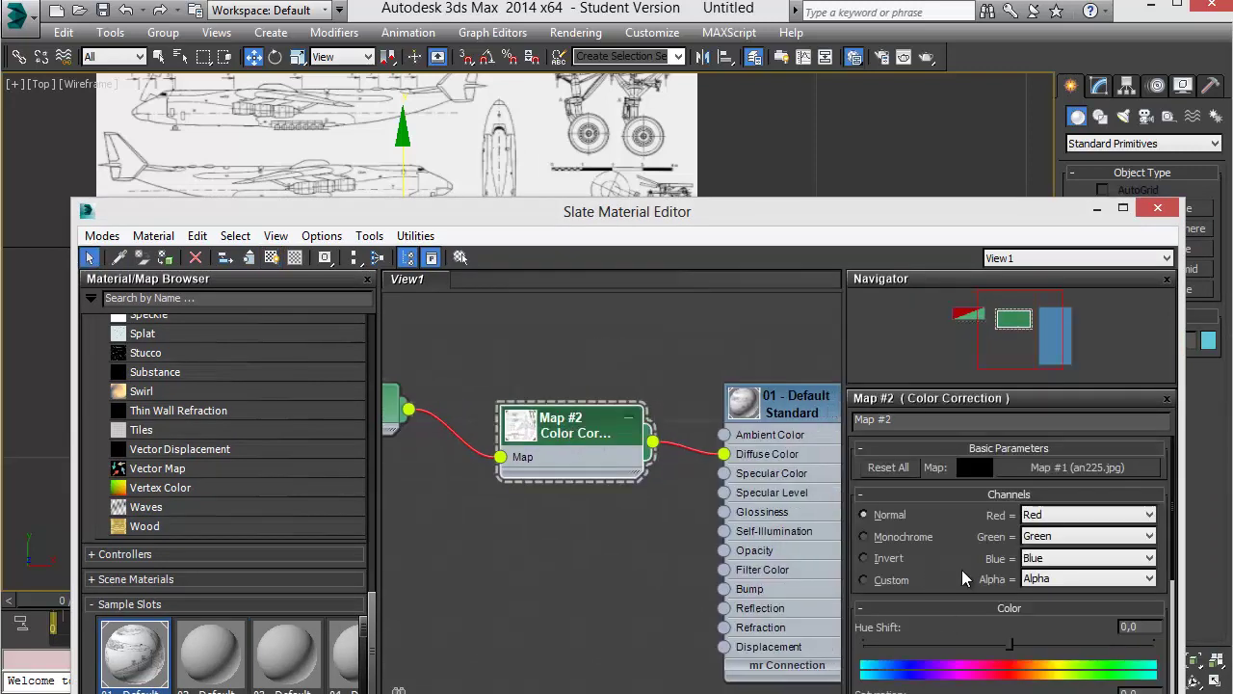
scroll(1039, 573, down, 6)
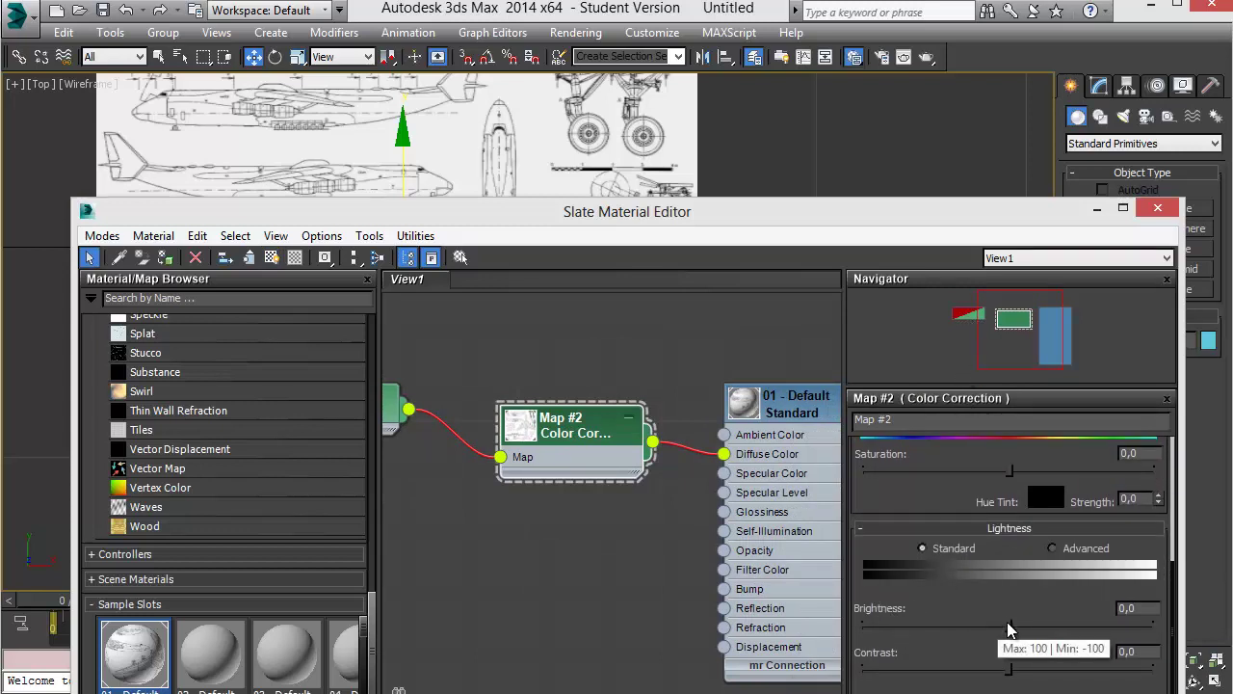
mouse_move(1002, 627)
mouse_down()
mouse_move(865, 631)
mouse_move(879, 641)
mouse_up()
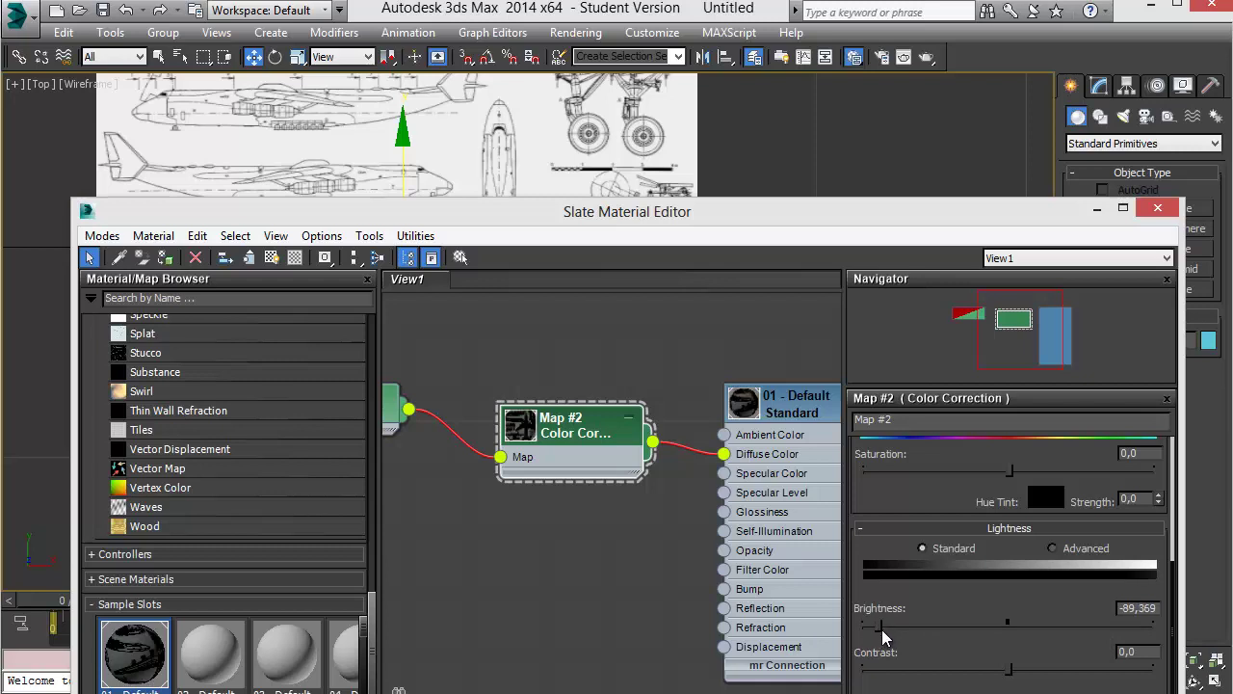
drag(883, 626, 906, 626)
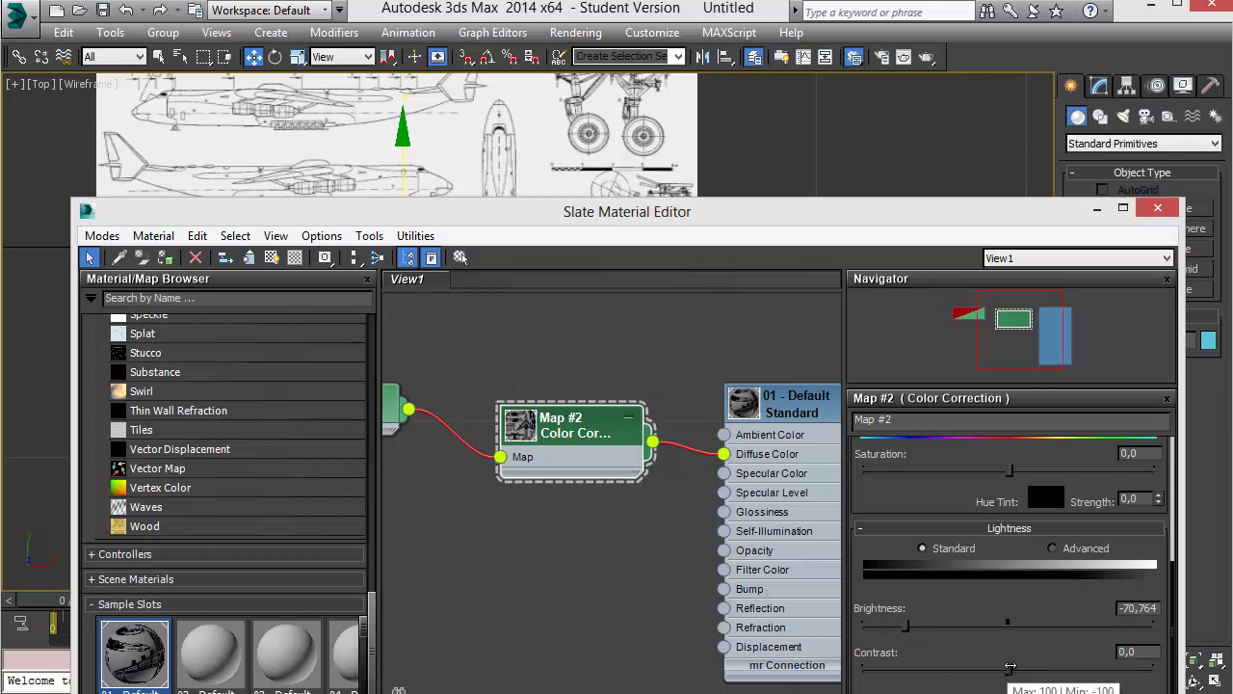
drag(1006, 667, 1103, 669)
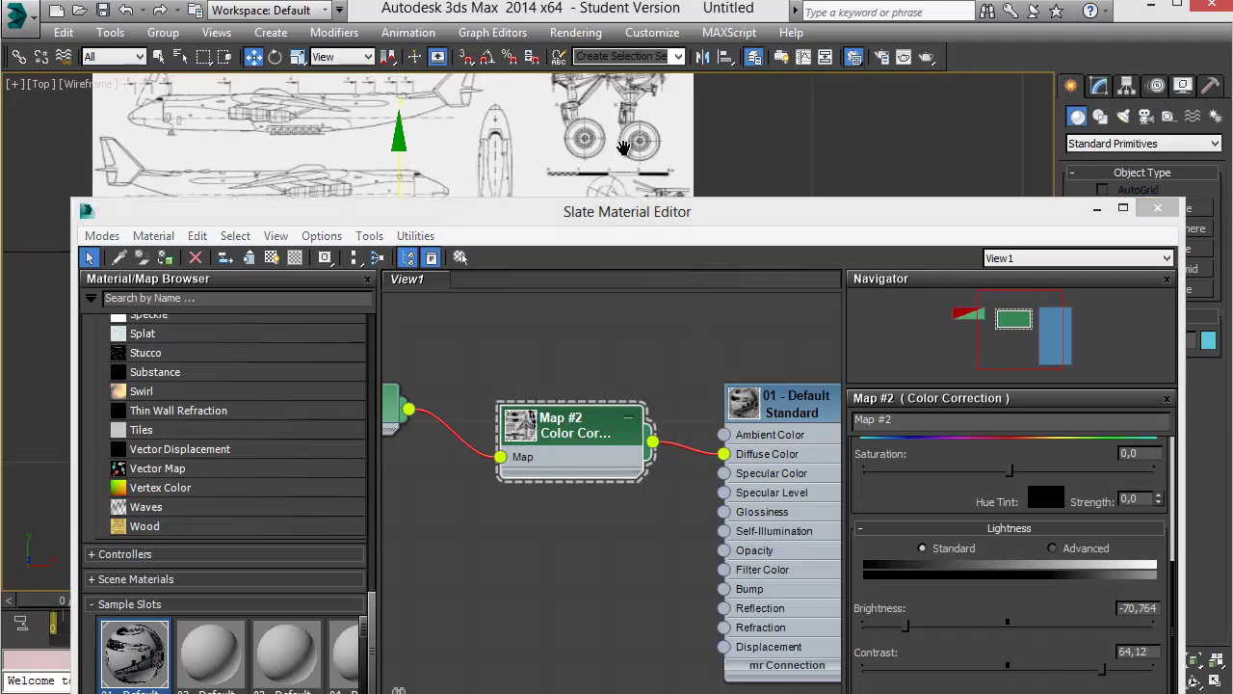
middle_drag(631, 164, 647, 164)
- Expand the Color Correction node to show its large preview
drag(628, 214, 685, 176)
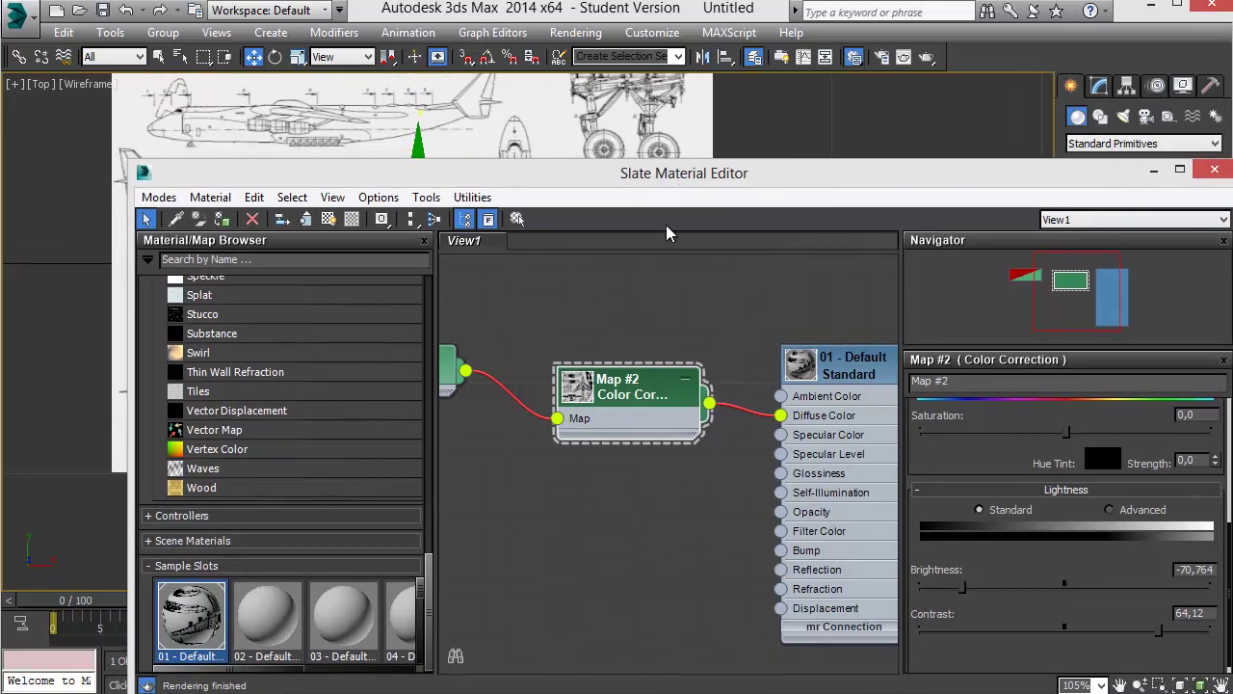
middle_drag(686, 302, 758, 341)
drag(584, 174, 547, 176)
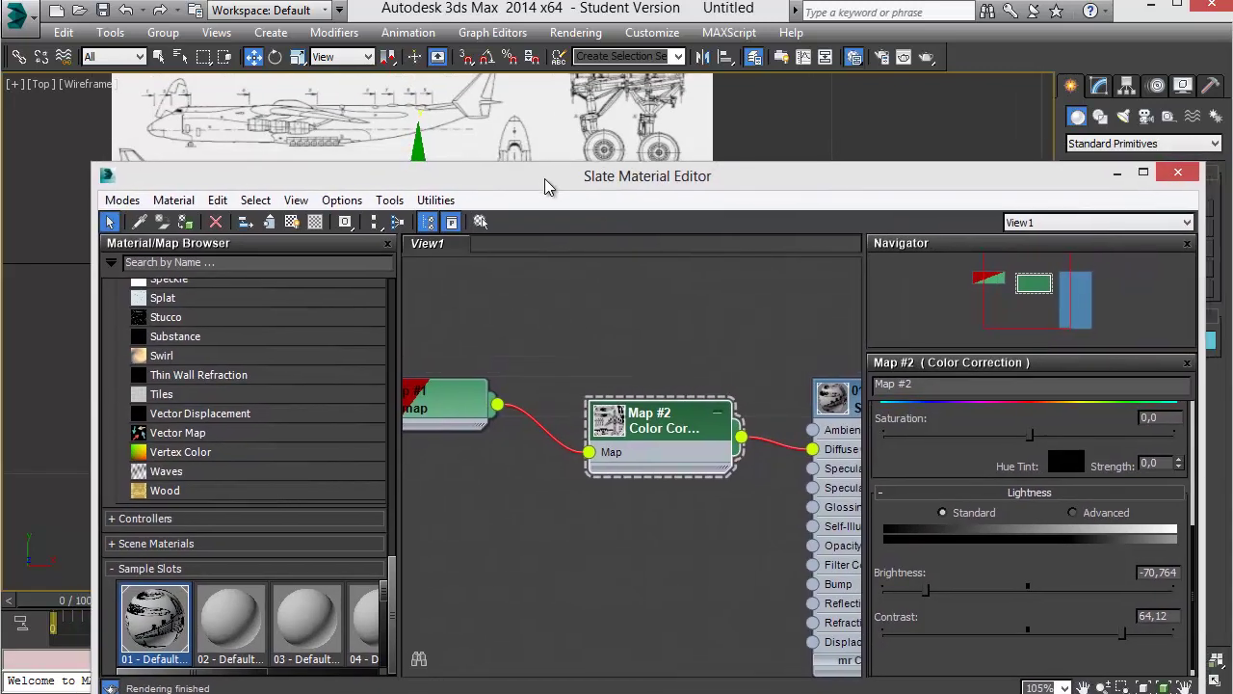
mouse_move(597, 326)
middle_down()
mouse_move(690, 336)
mouse_move(564, 289)
mouse_move(540, 347)
middle_up()
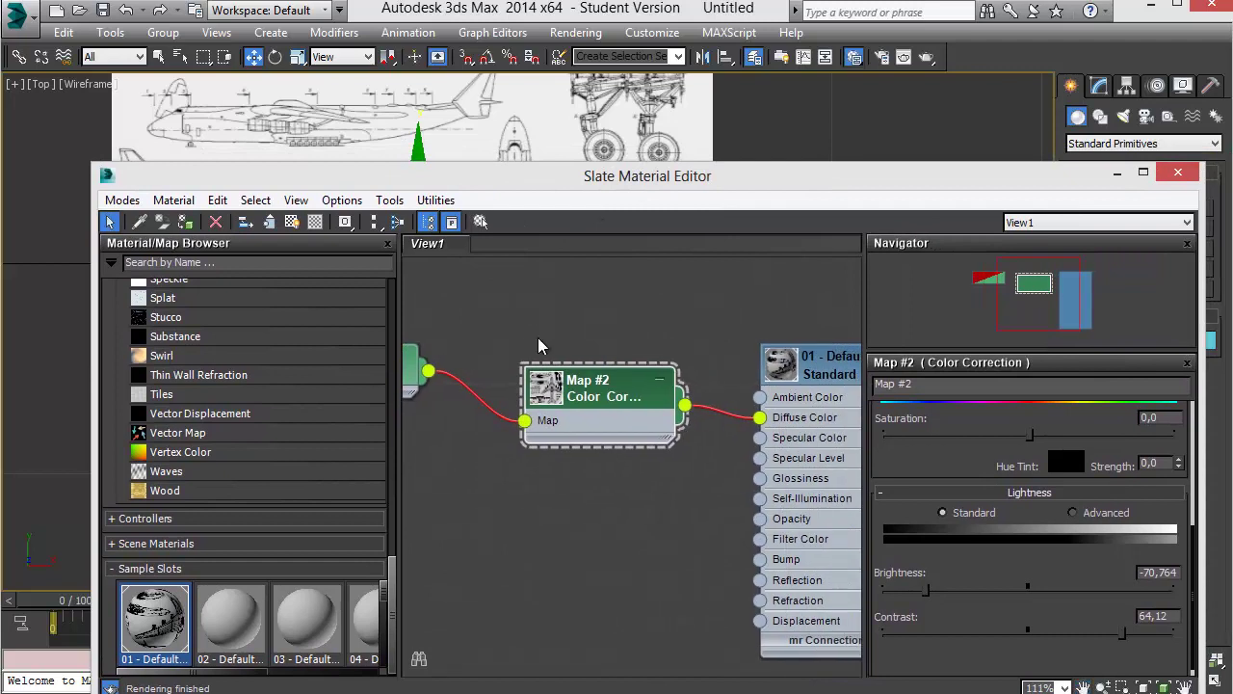
double_click(545, 396)
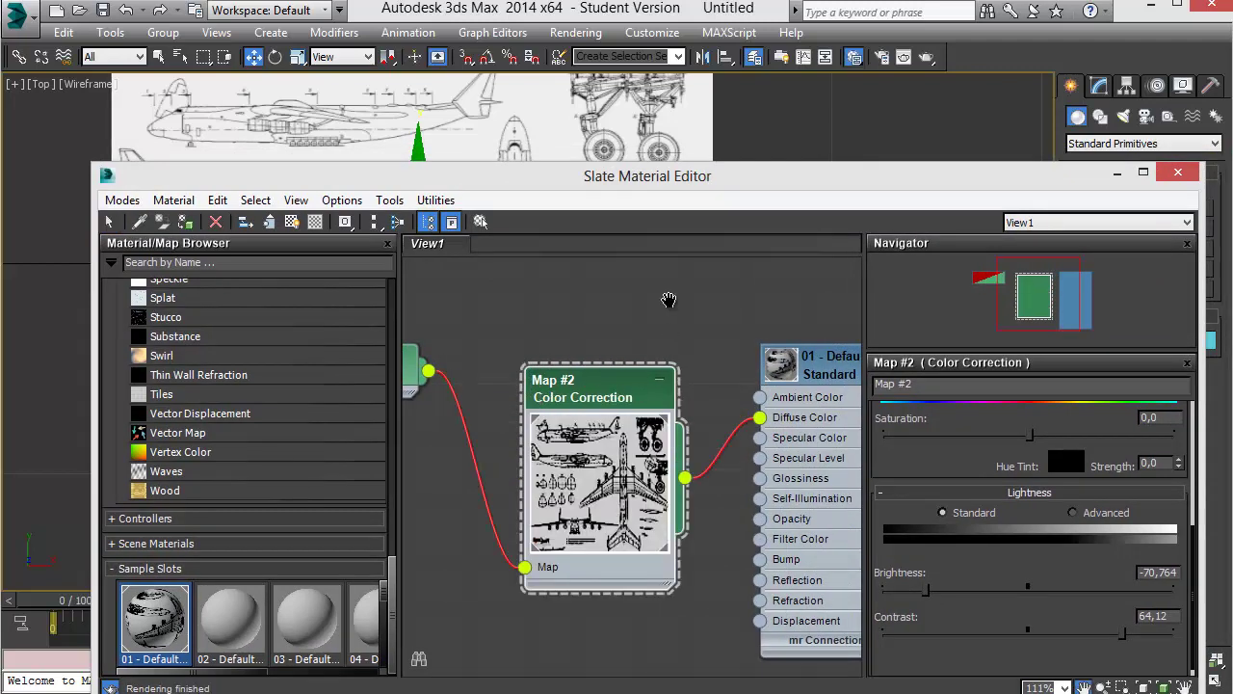
middle_drag(581, 462, 588, 427)
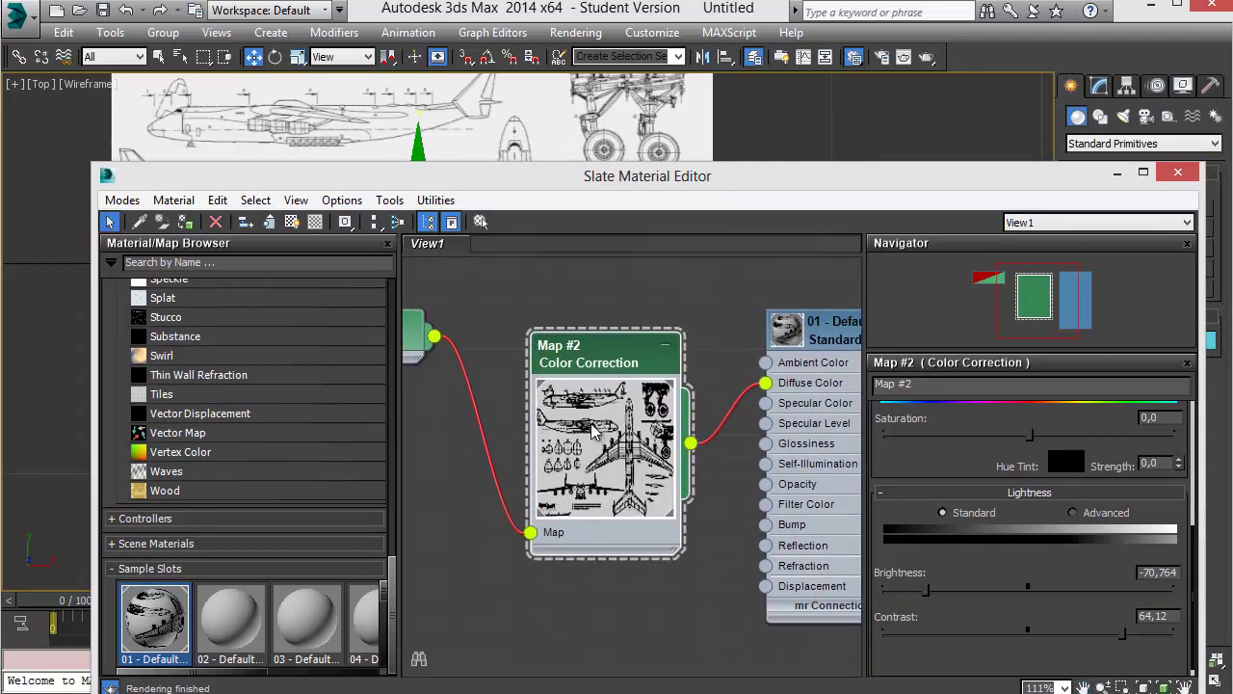
- Recentre the node graph and move the Slate editor aside
middle_drag(695, 327, 651, 315)
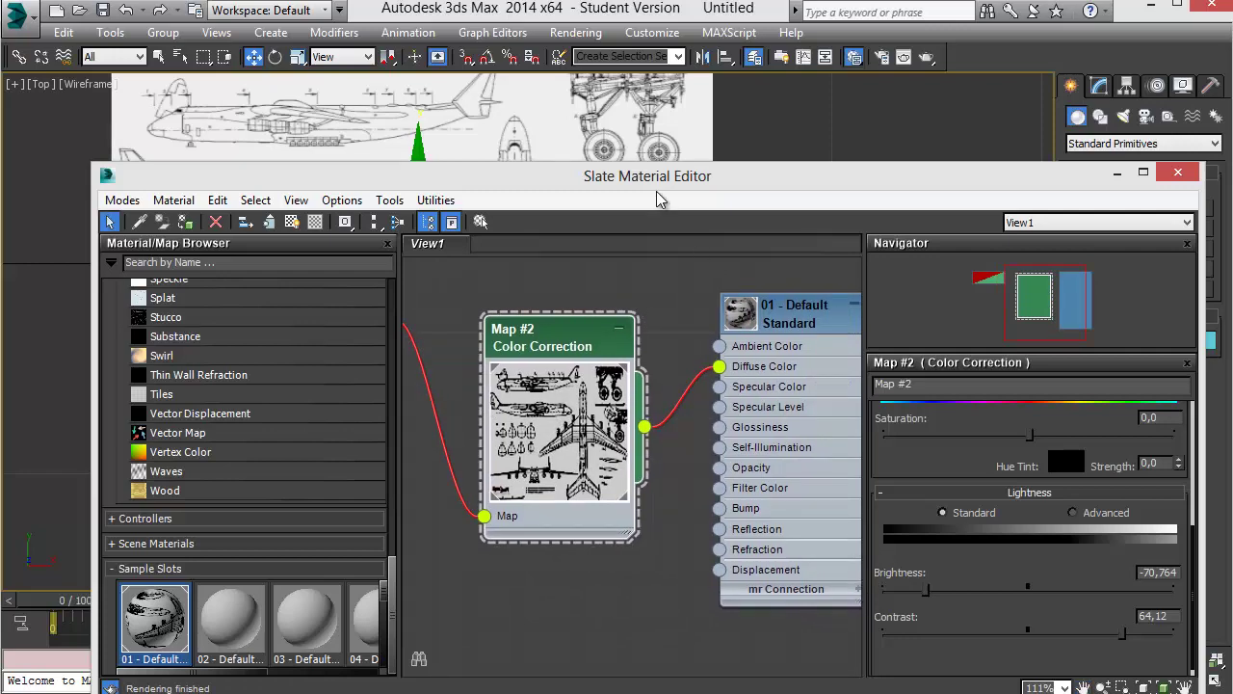
mouse_move(661, 180)
mouse_down()
mouse_move(593, 388)
mouse_move(649, 311)
mouse_up()
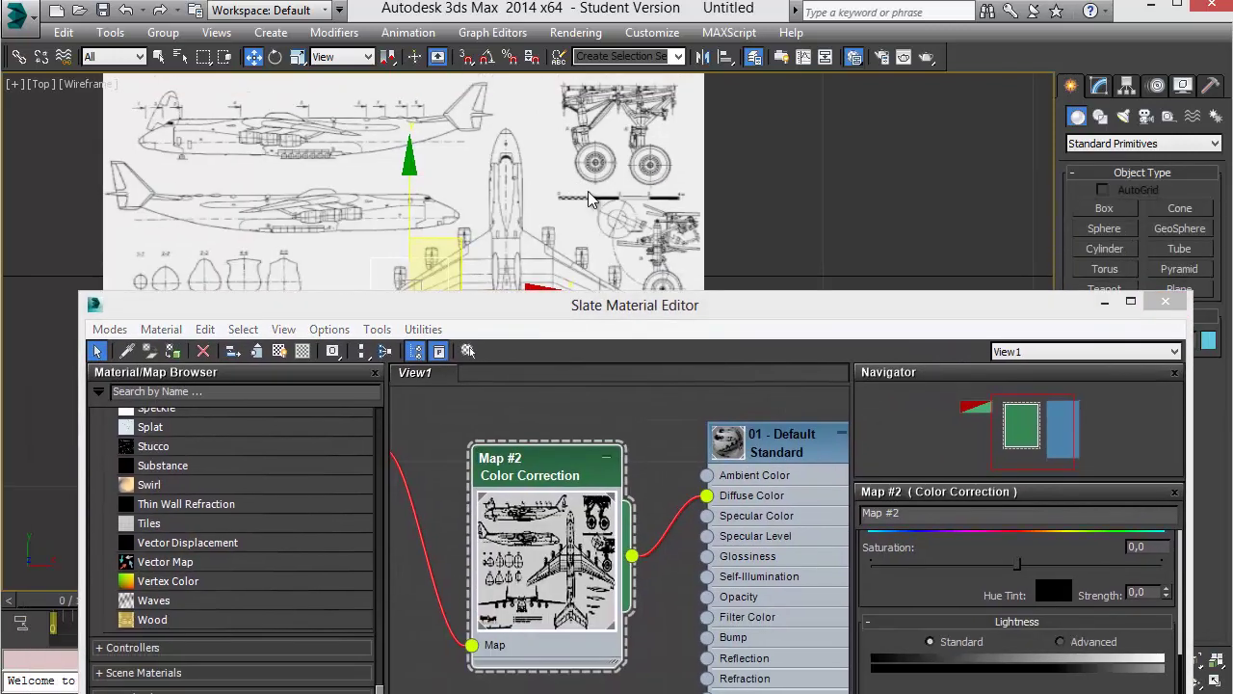
scroll(599, 206, down, 2)
scroll(599, 206, up, 1)
scroll(599, 206, up, 2)
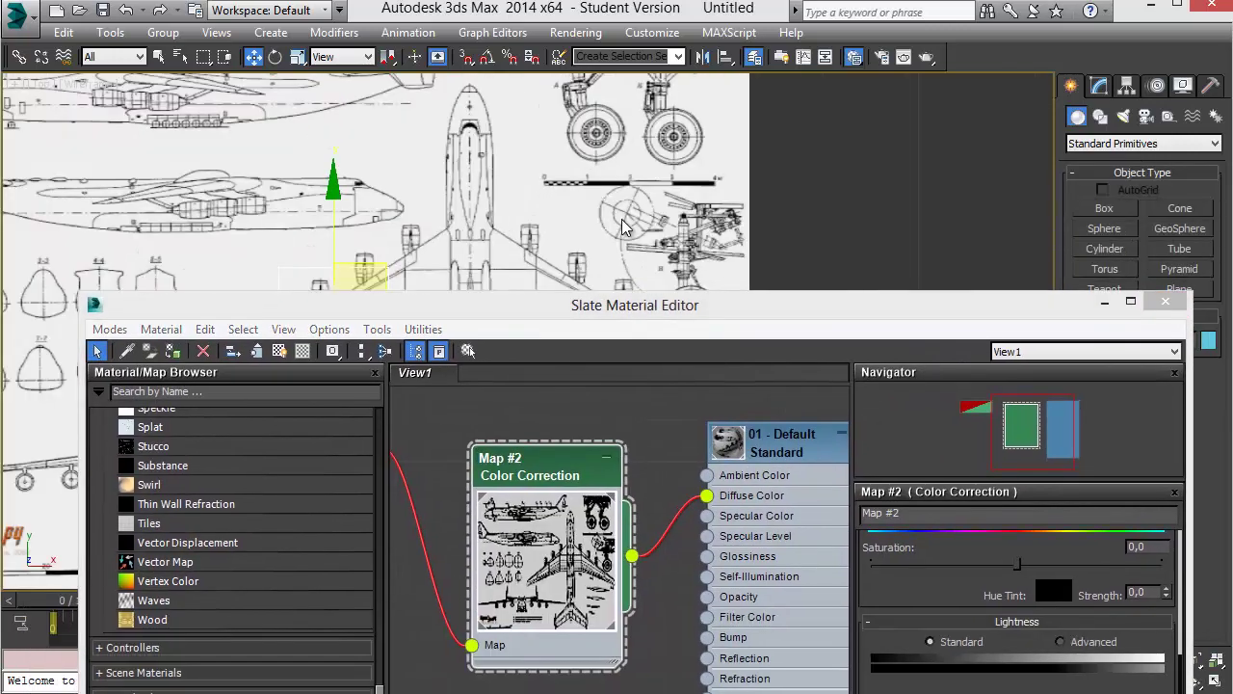
scroll(599, 206, down, 1)
drag(694, 316, 323, 325)
- Move the layer manager window out of the way
click(867, 344)
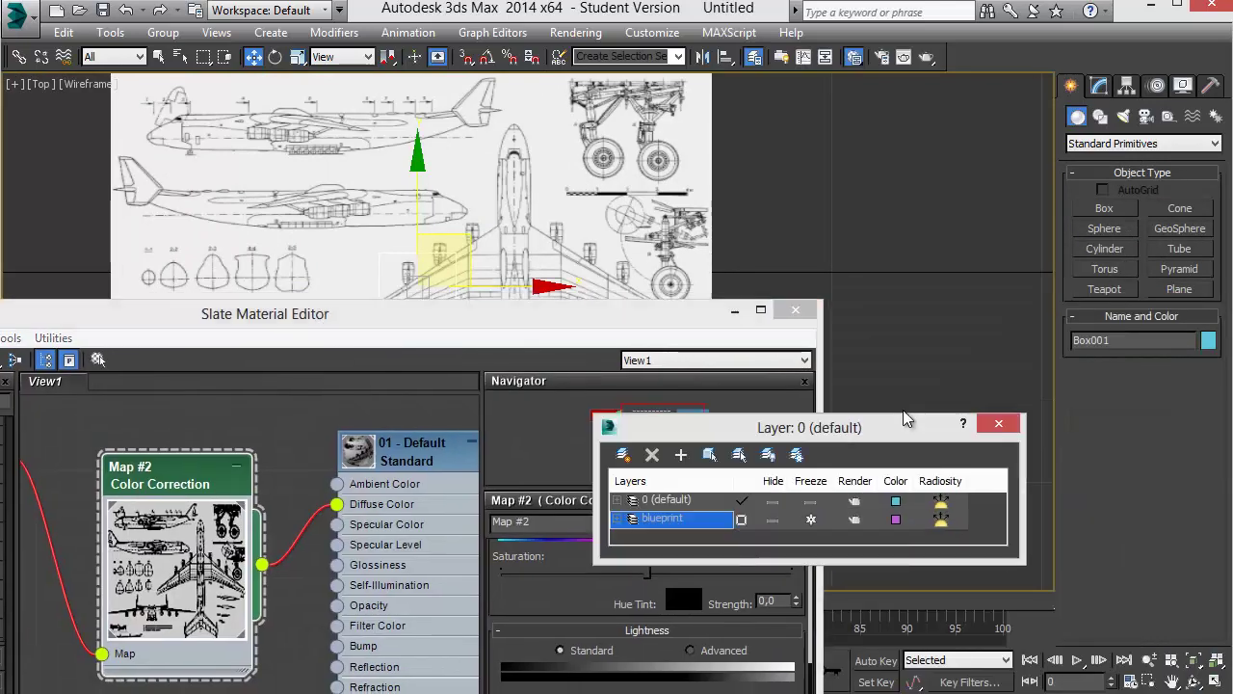
drag(867, 343, 973, 384)
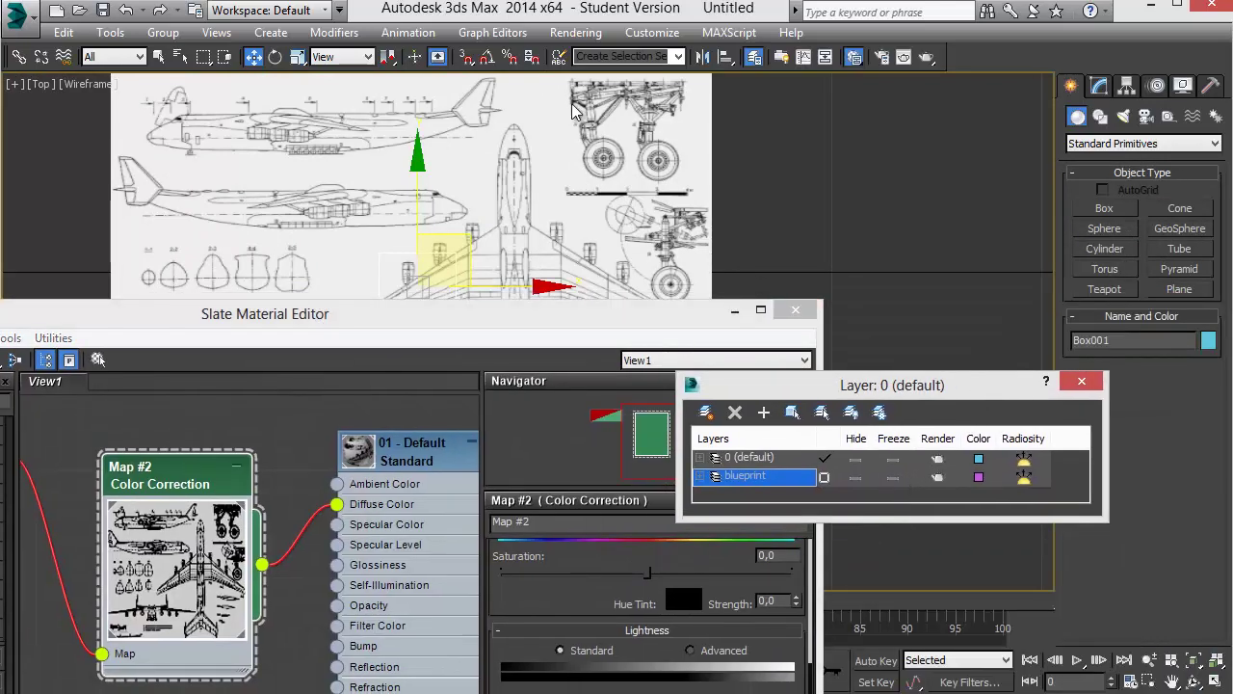
scroll(595, 168, up, 3)
scroll(594, 168, down, 2)
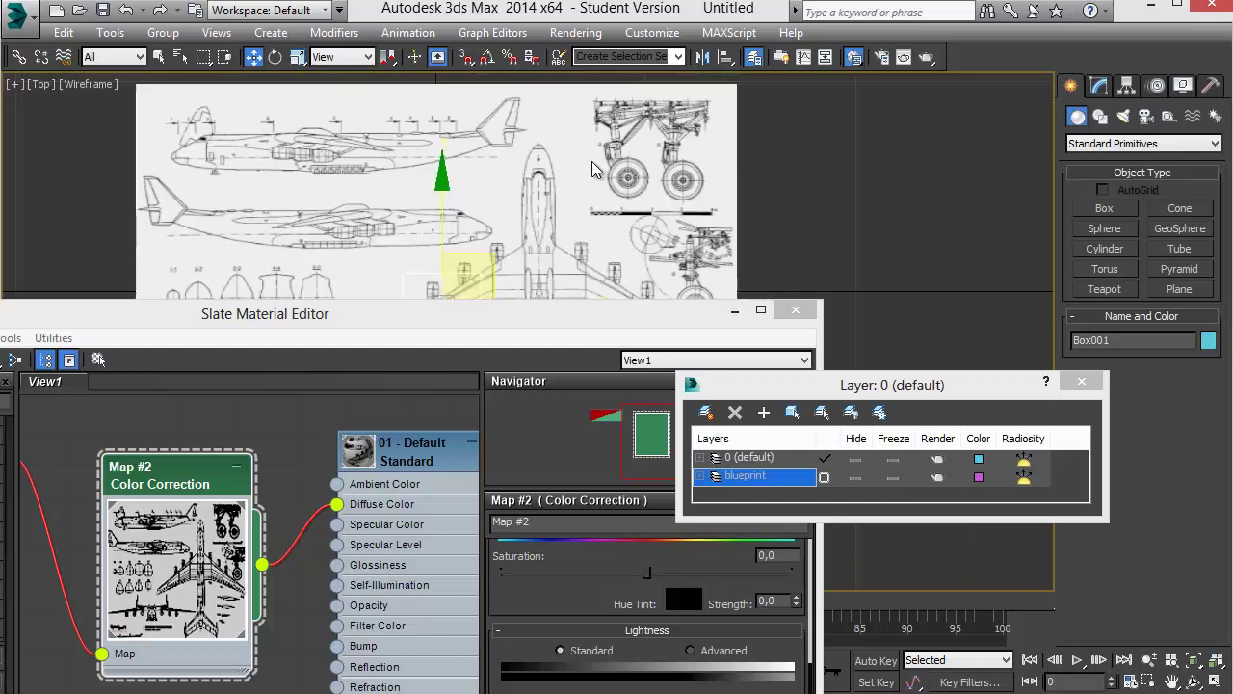
scroll(597, 171, down, 2)
mouse_move(794, 391)
mouse_down()
mouse_move(725, 159)
mouse_move(752, 173)
mouse_up()
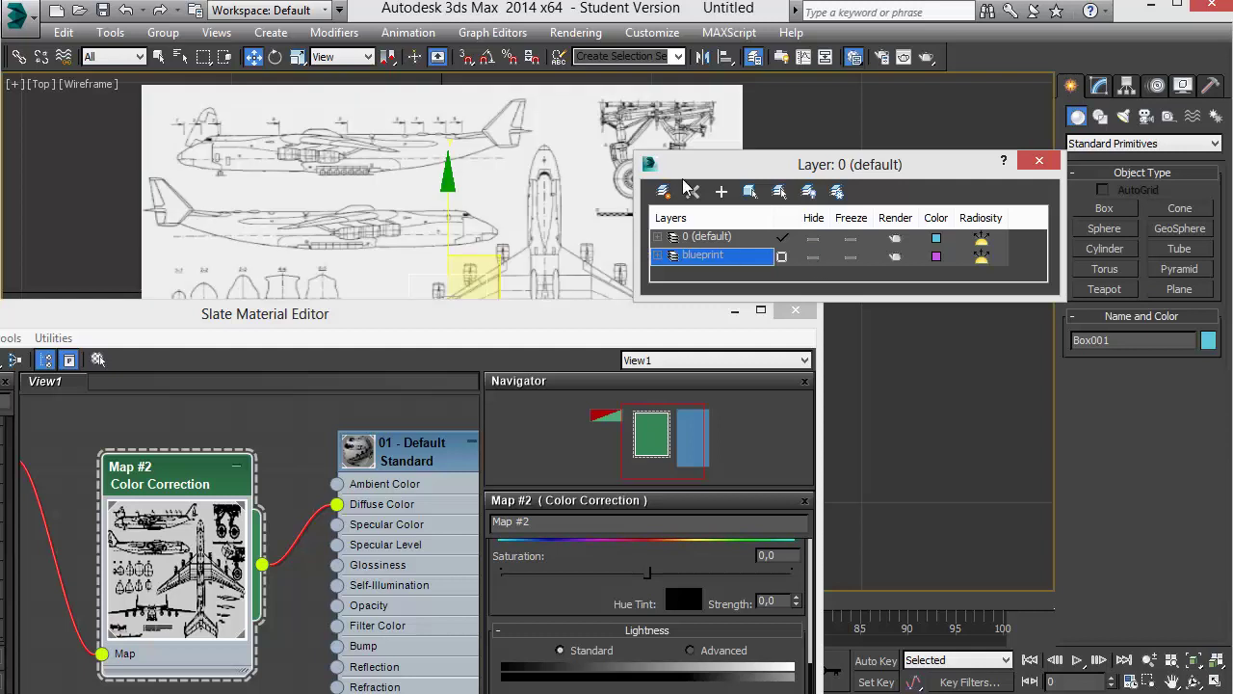
drag(705, 169, 780, 157)
- Bring the Slate editor forward and frame the Map #1 Bitmap and 01 - Default nodes
drag(414, 318, 798, 284)
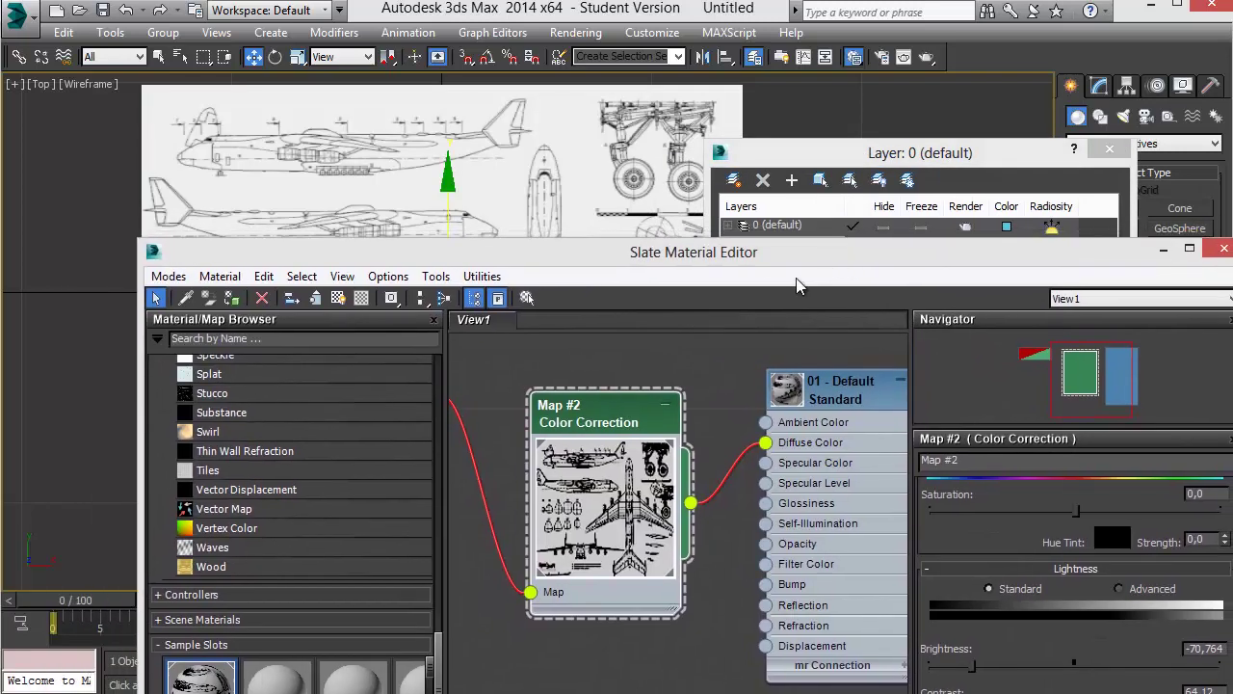
middle_drag(384, 396, 587, 424)
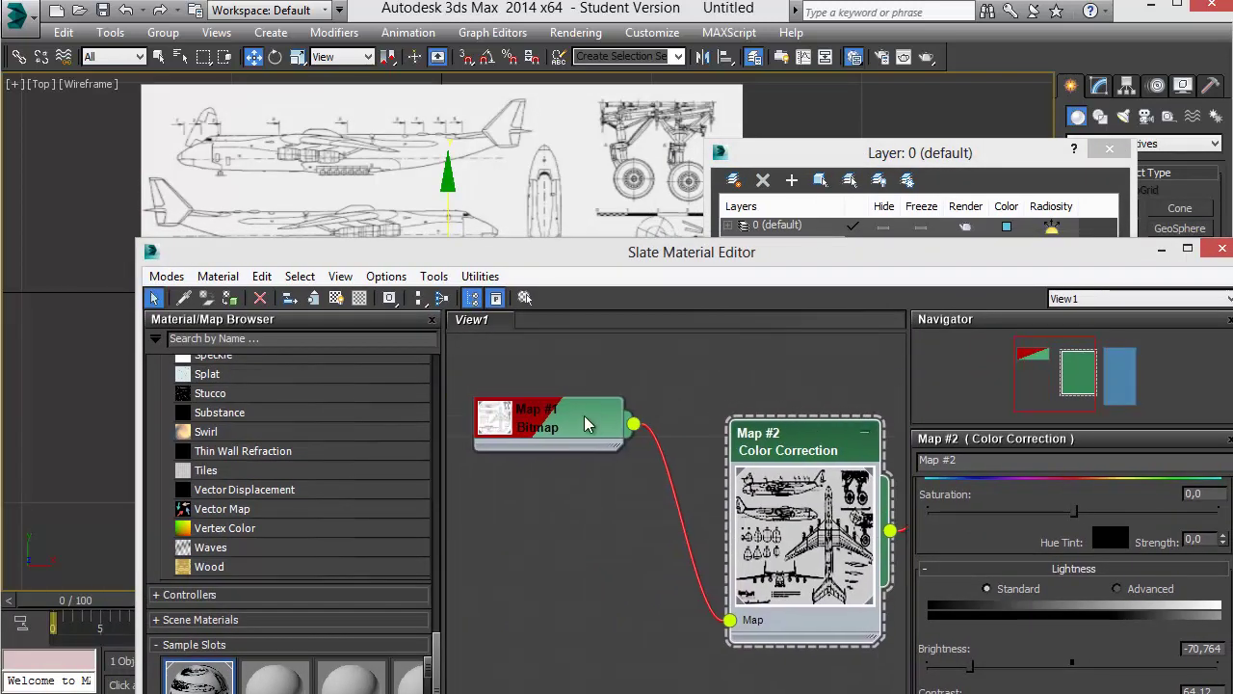
middle_drag(801, 388, 555, 350)
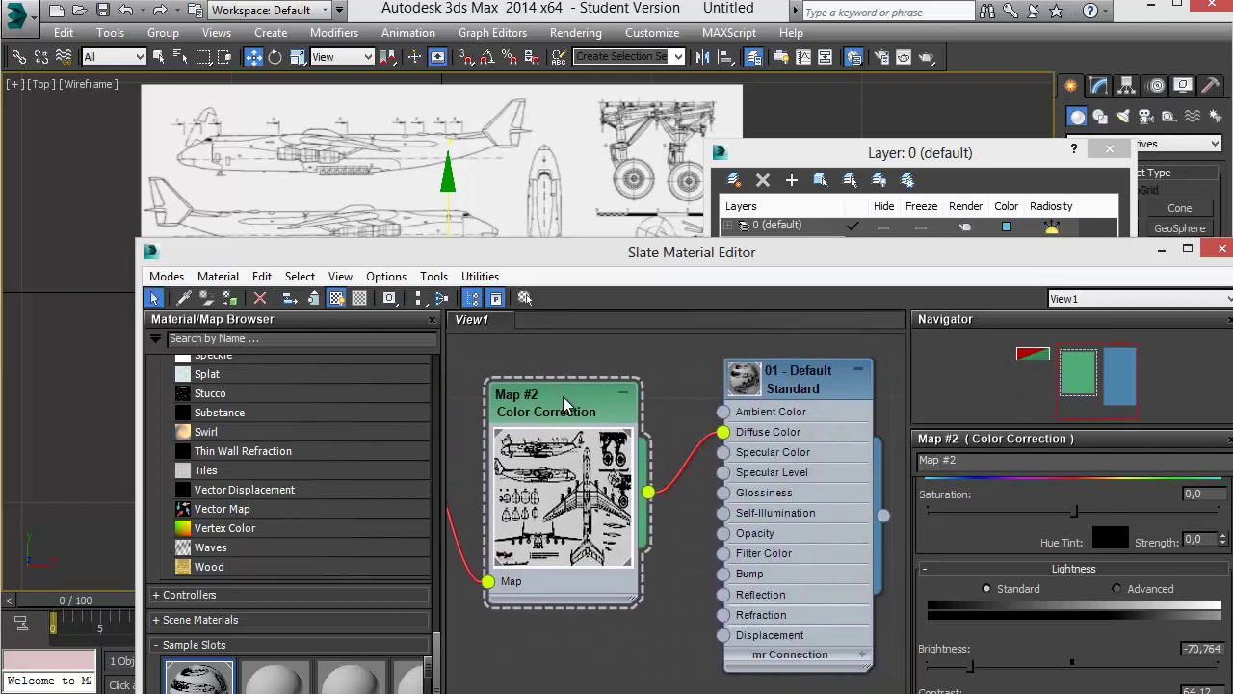
middle_drag(565, 403, 724, 457)
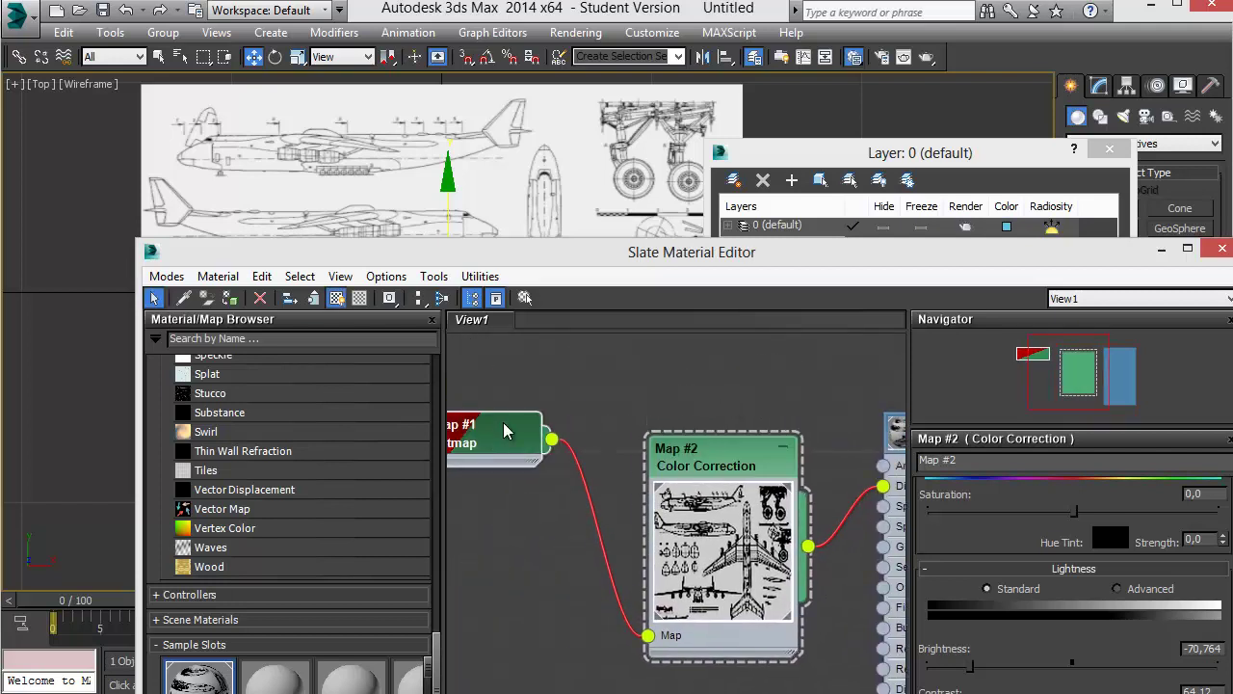
middle_drag(507, 431, 591, 431)
- Toggle Show Shaded Material in Viewport off, then on for 01 - Default
click(336, 297)
middle_drag(686, 378, 388, 375)
scroll(761, 451, down, 1)
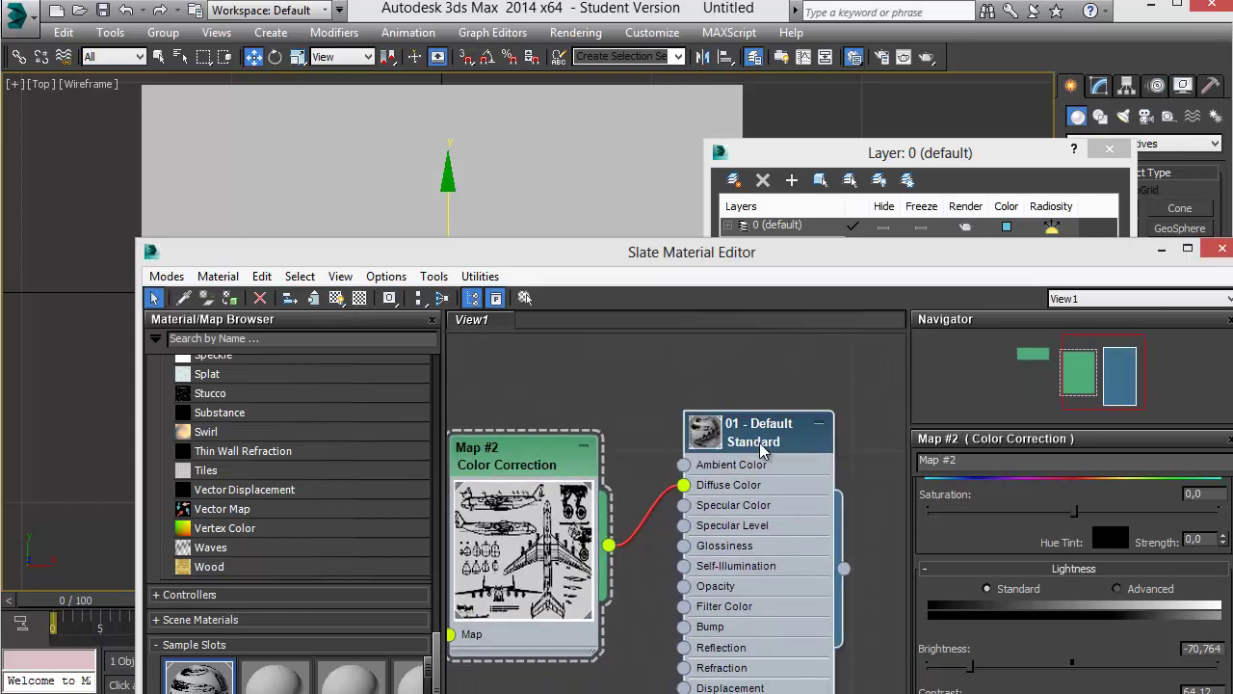
click(761, 451)
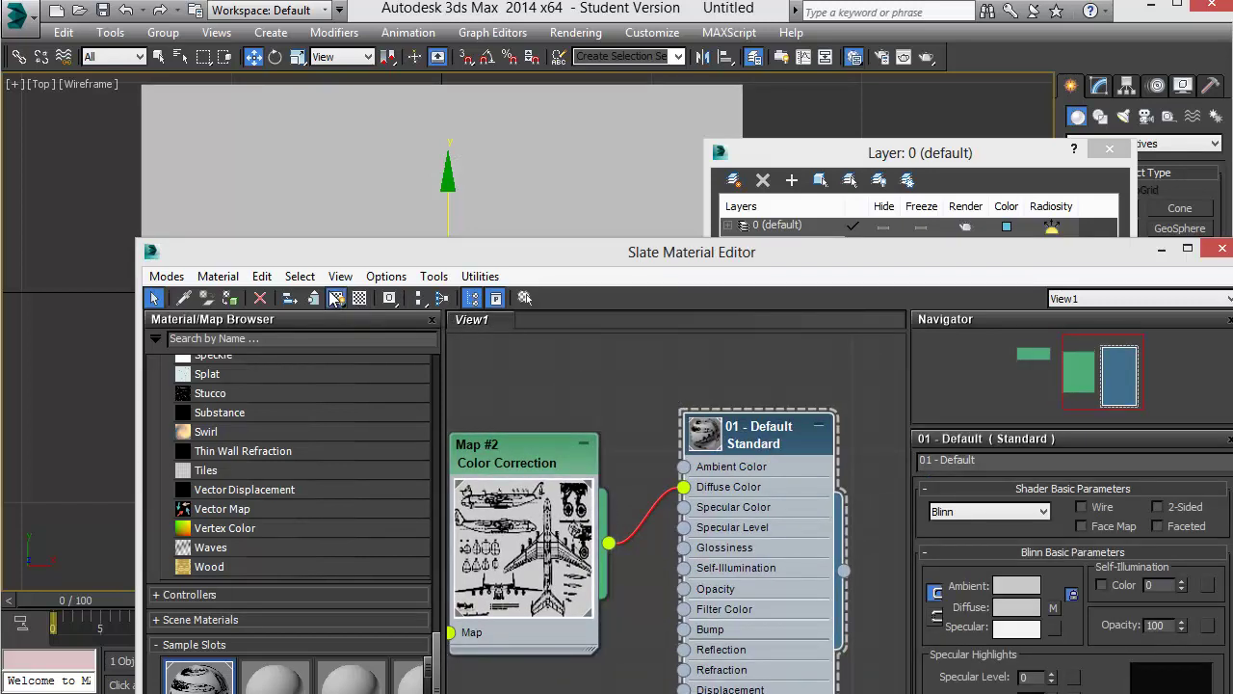
click(336, 298)
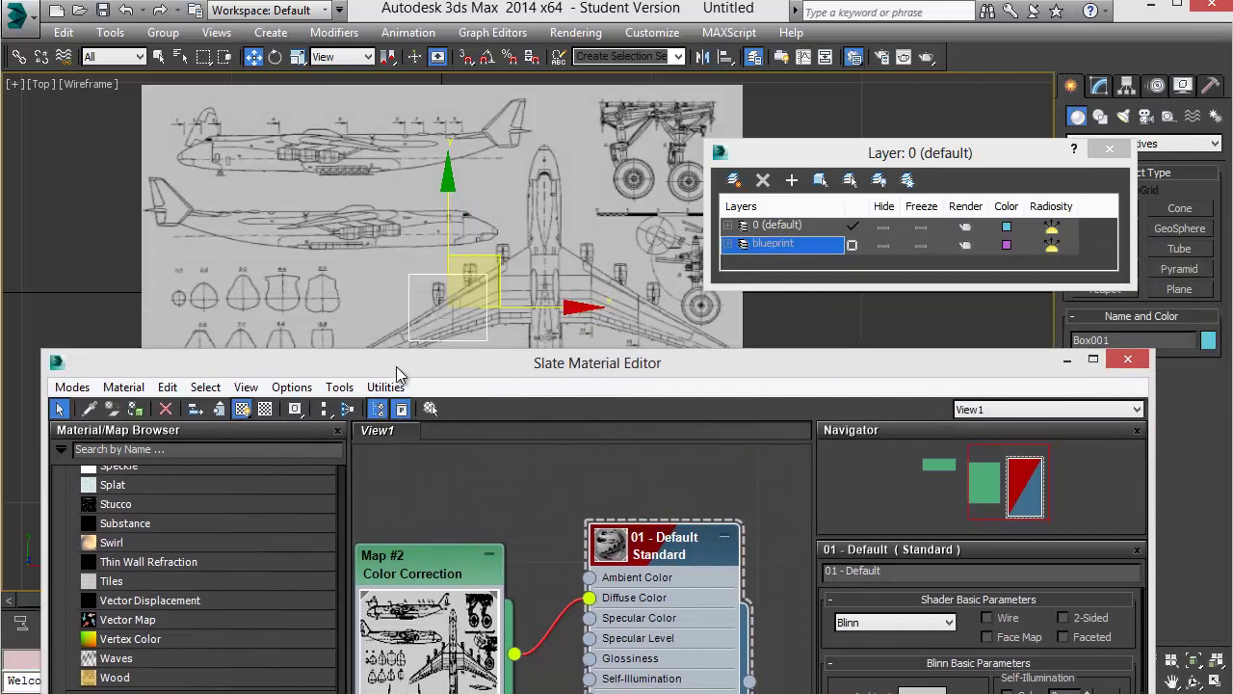
mouse_move(498, 277)
mouse_down()
mouse_move(453, 220)
mouse_move(459, 272)
mouse_up()
mouse_move(580, 408)
middle_down()
mouse_move(607, 336)
mouse_move(679, 362)
middle_up()
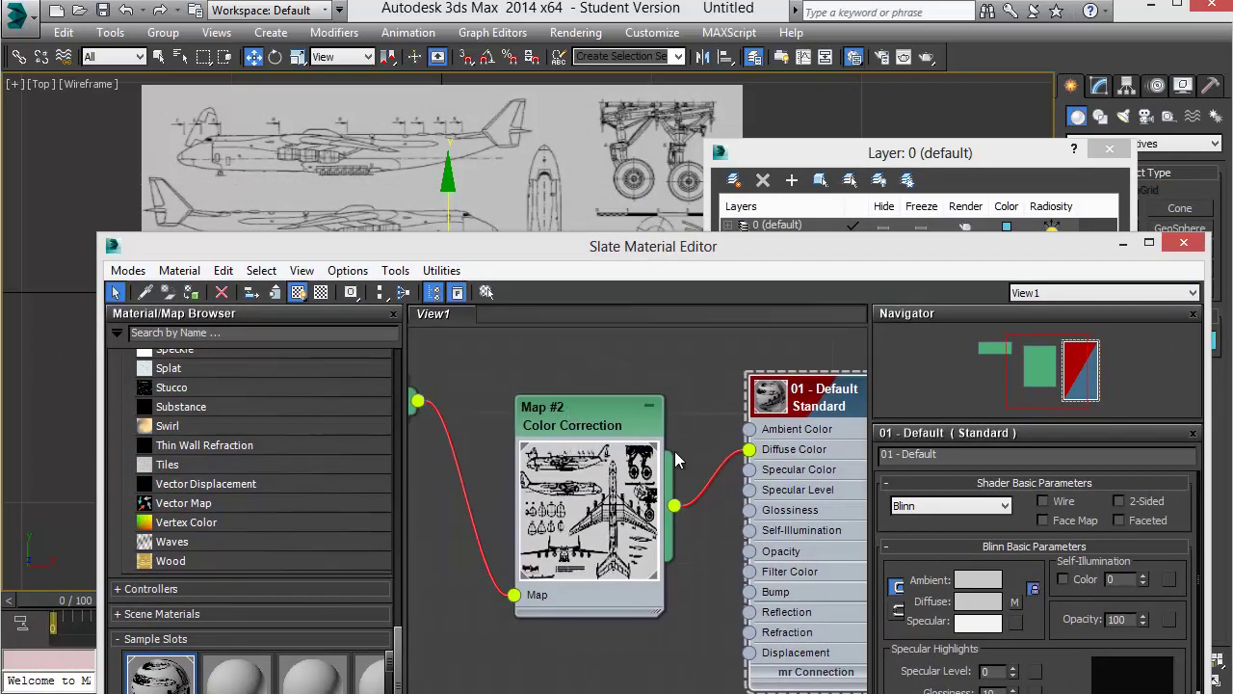
- In Map #2's Lightness settings, raise Contrast and drop Brightness toward its minimum
double_click(631, 452)
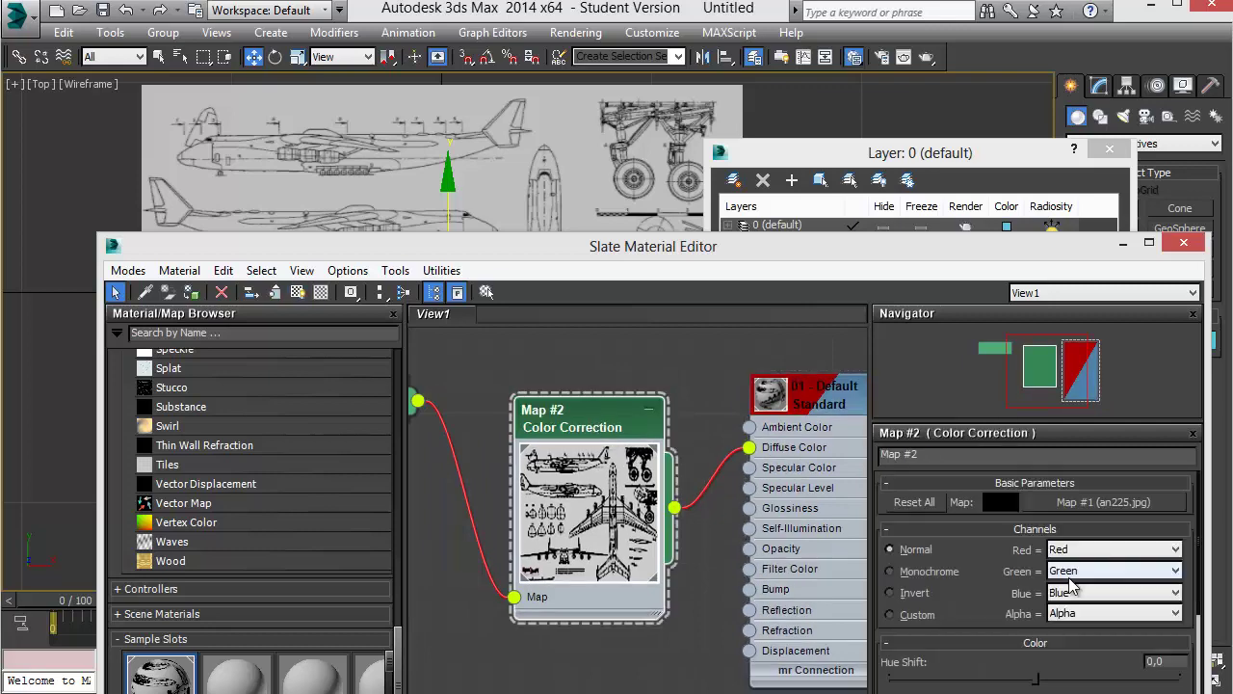
drag(944, 248, 843, 205)
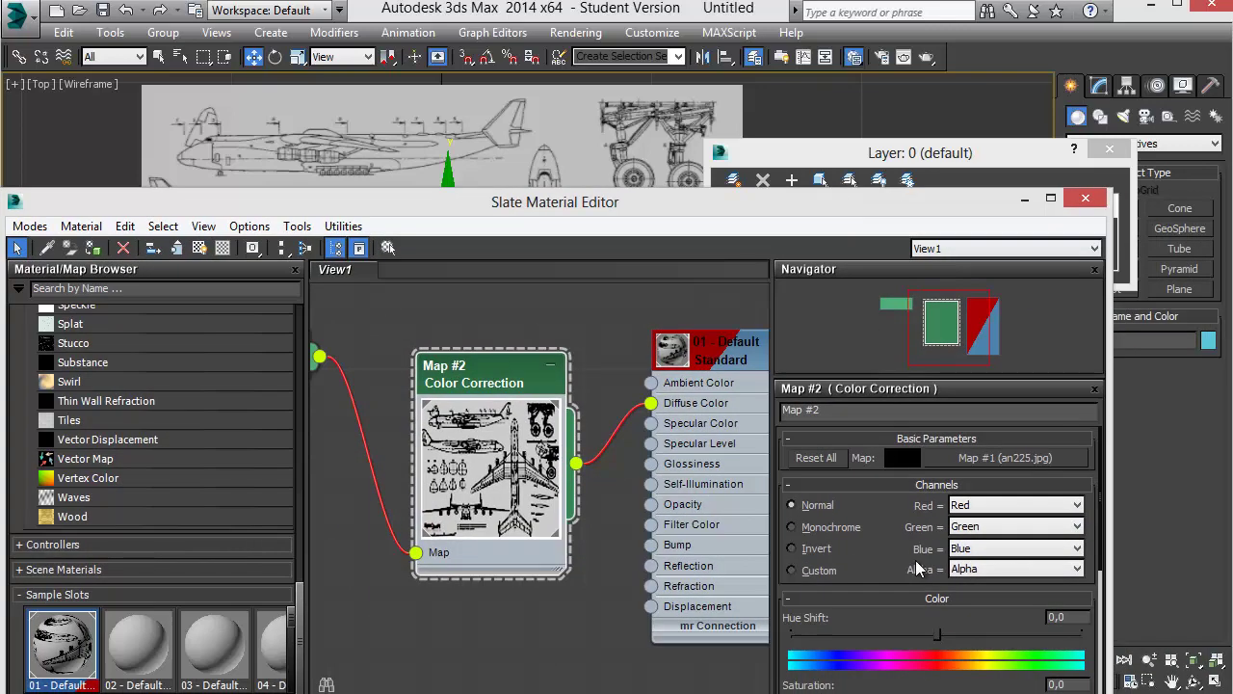
scroll(896, 318, down, 3)
scroll(888, 285, up, 2)
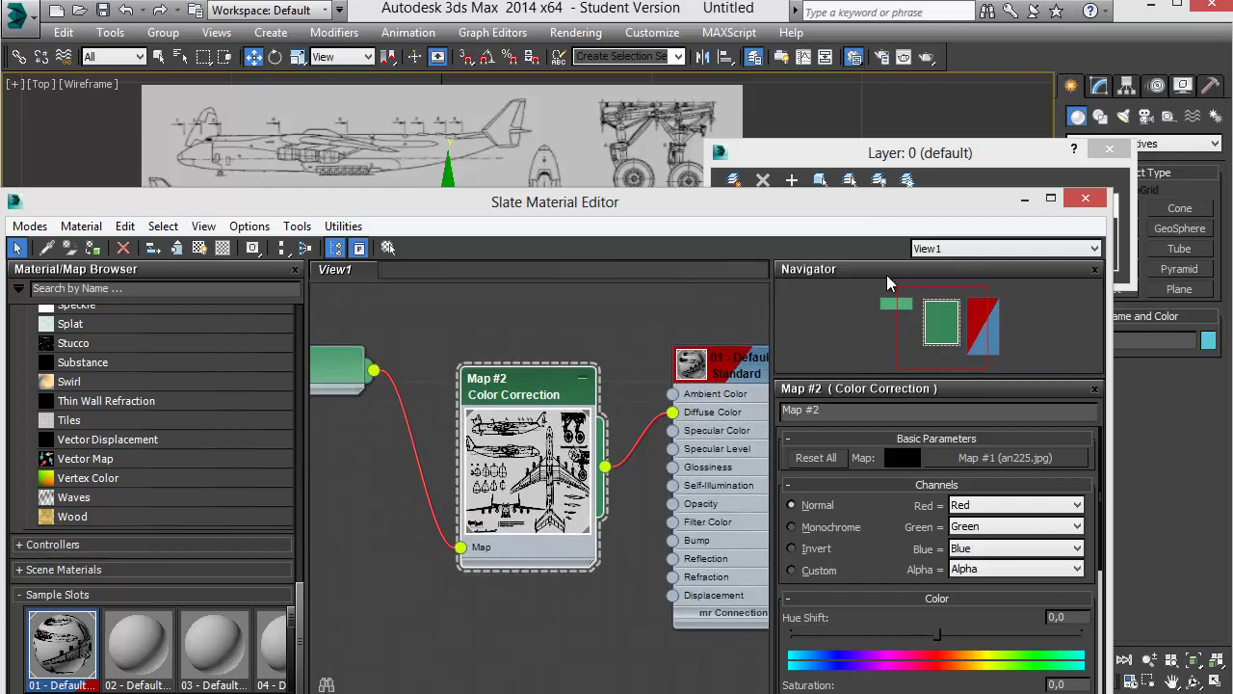
scroll(878, 544, down, 5)
scroll(884, 619, down, 1)
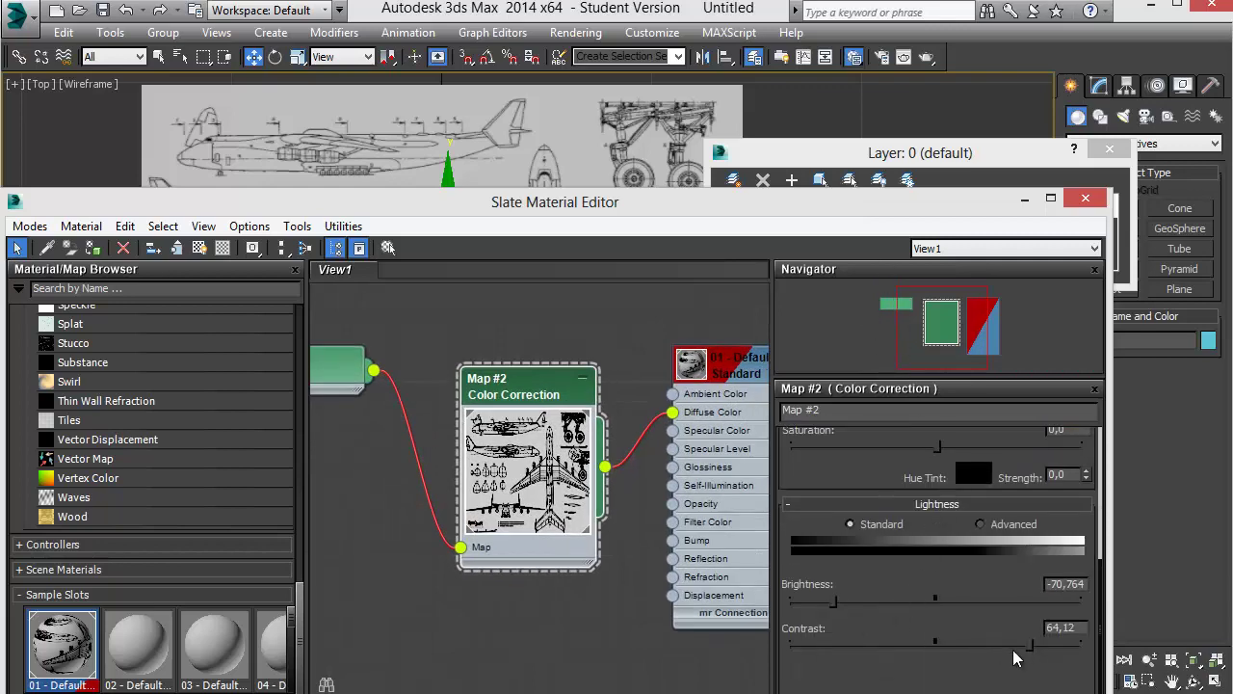
drag(1029, 645, 1060, 656)
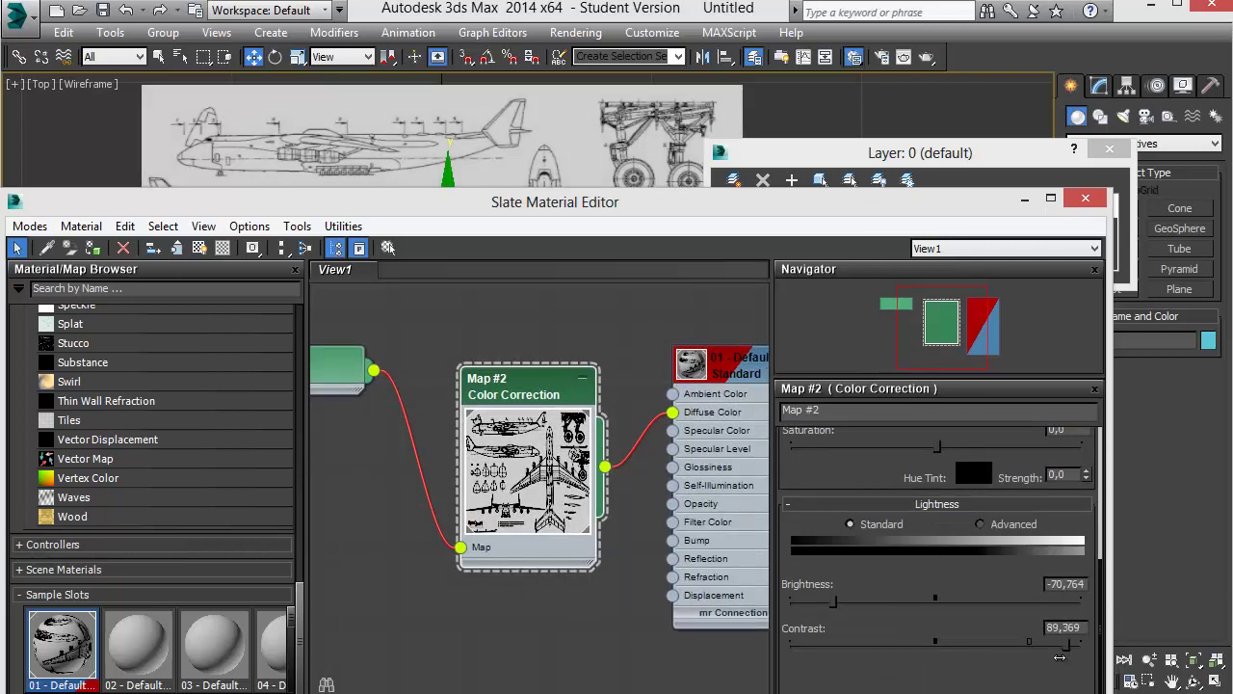
drag(834, 598, 785, 605)
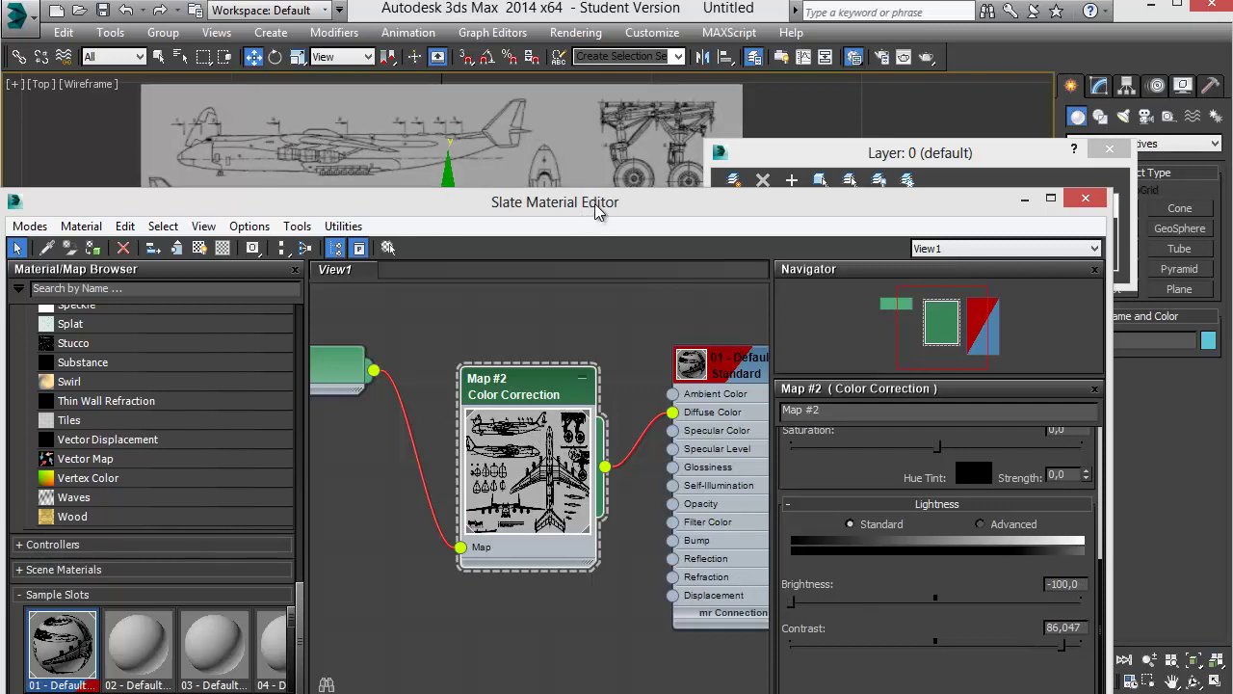
- Settle Brightness at -100 and Contrast at 100, then move the editor off the viewport
drag(581, 218, 593, 216)
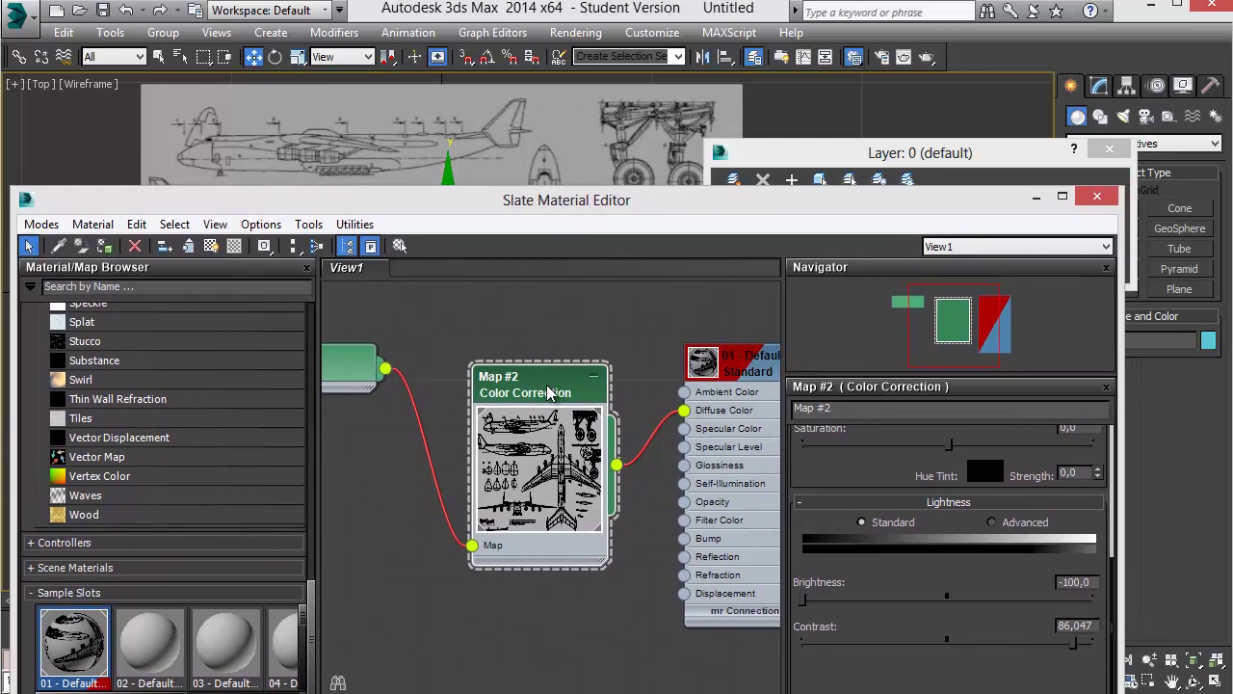
drag(556, 396, 556, 378)
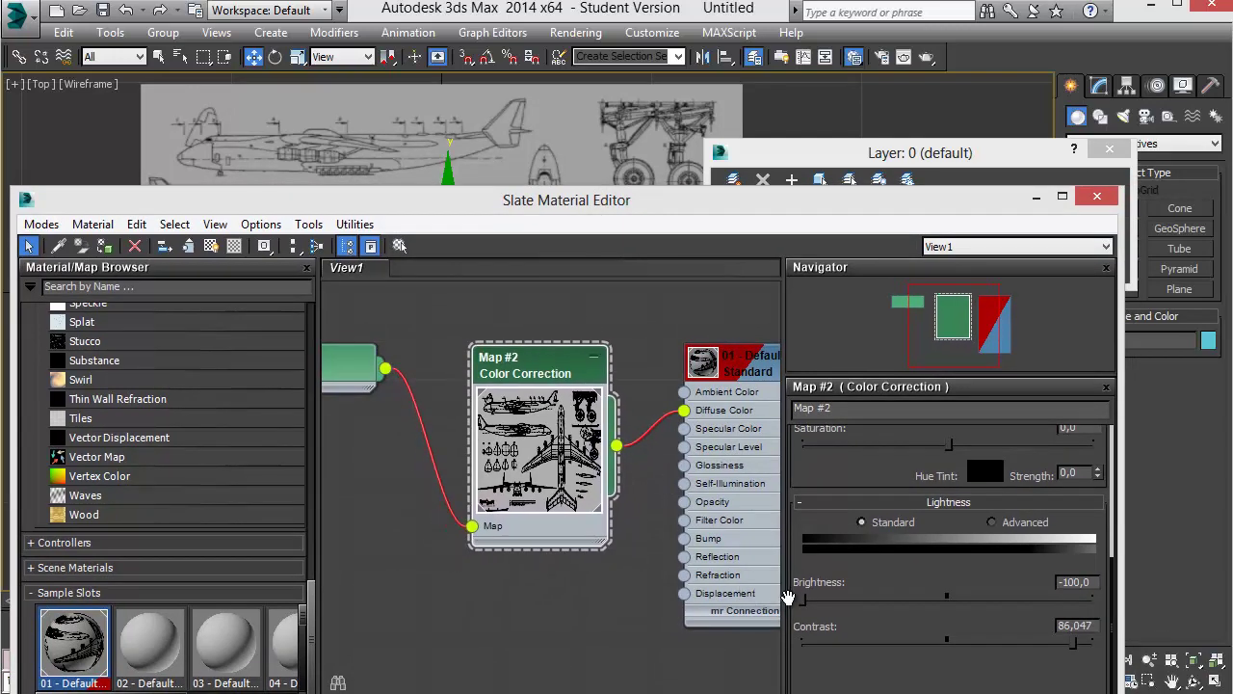
drag(803, 597, 788, 594)
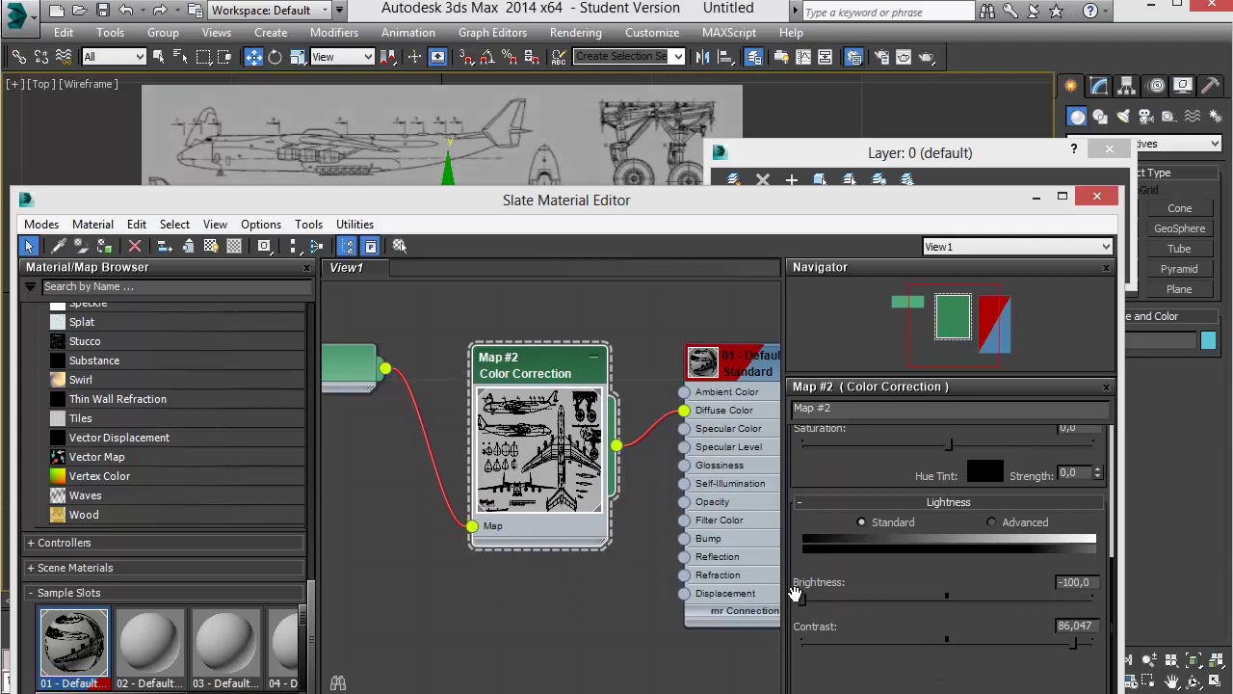
drag(1074, 641, 1110, 645)
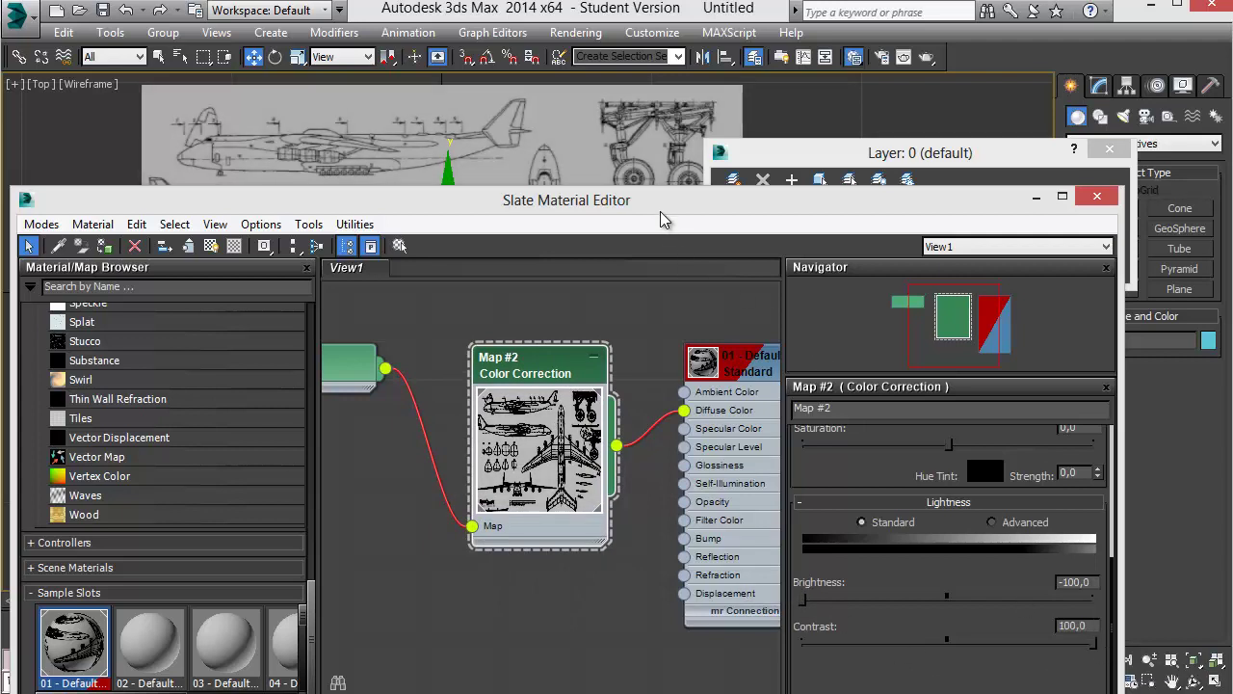
drag(663, 203, 701, 415)
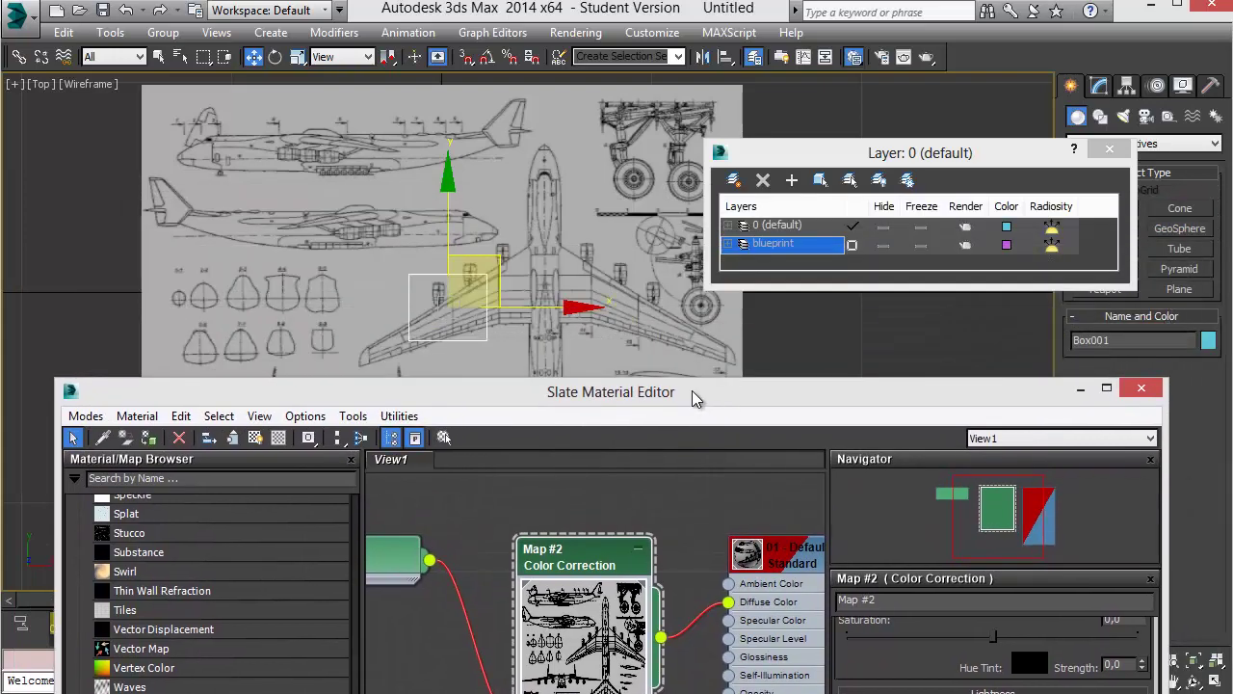
- Select Box001, freeze the blueprint layer, and close the Layer dialog
click(542, 288)
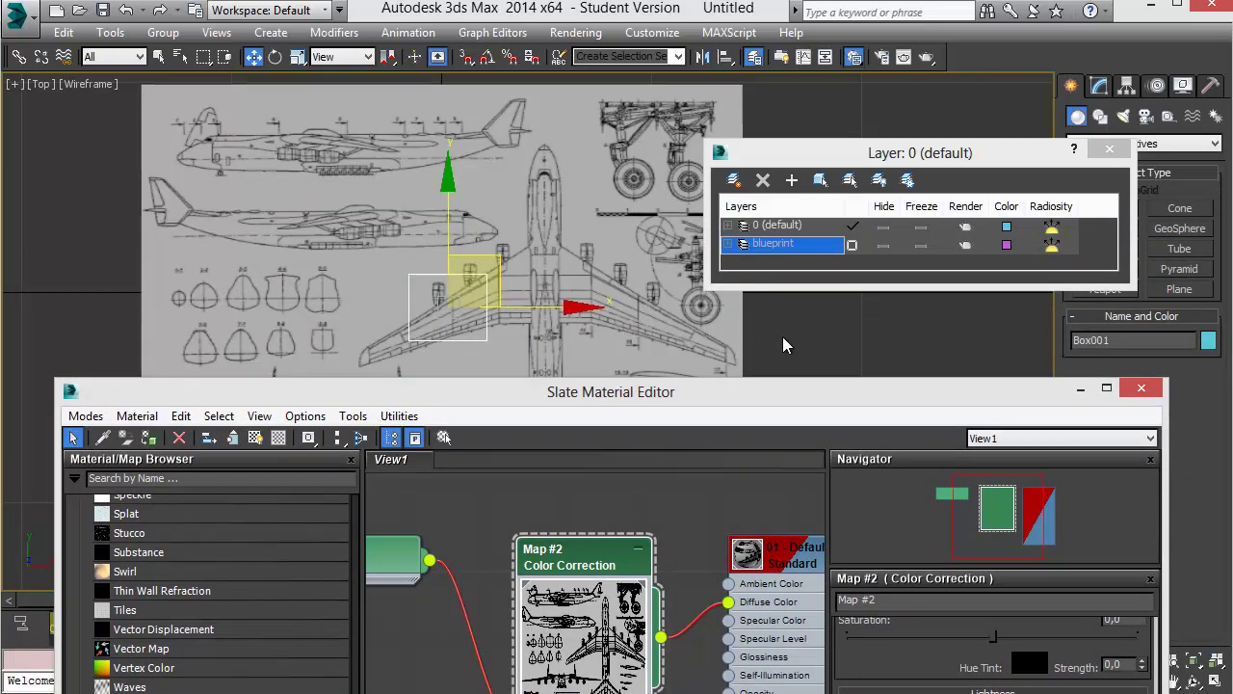
middle_drag(512, 294, 479, 244)
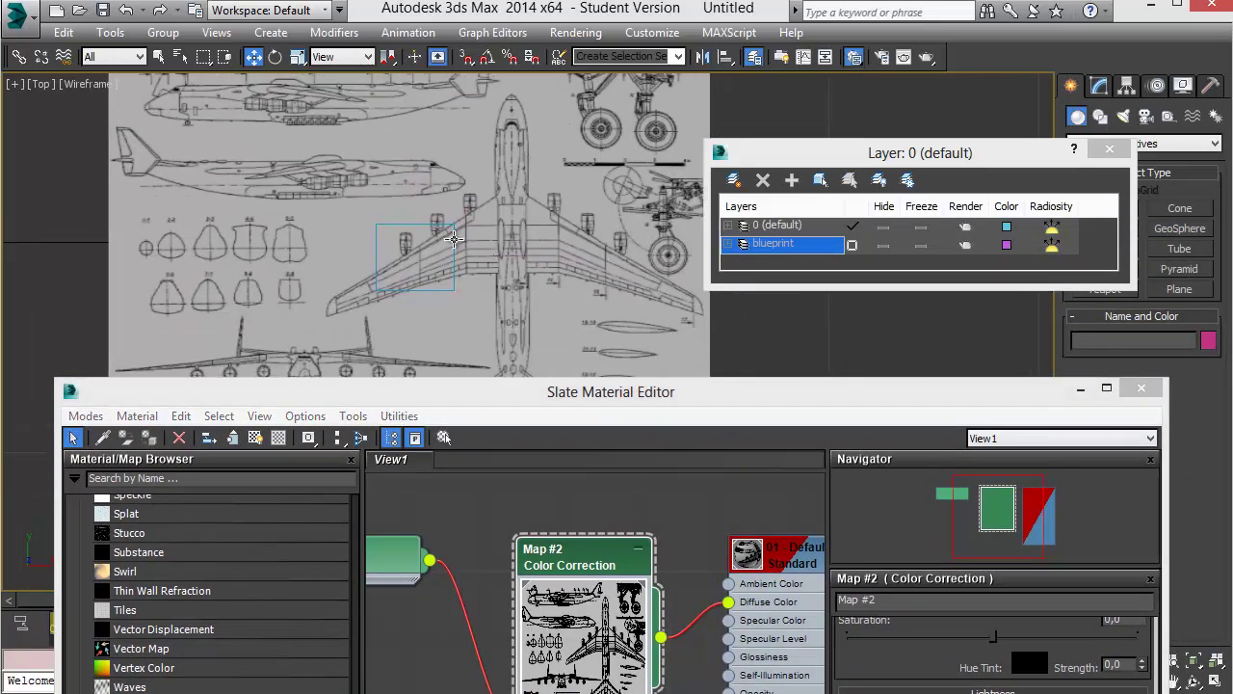
click(453, 245)
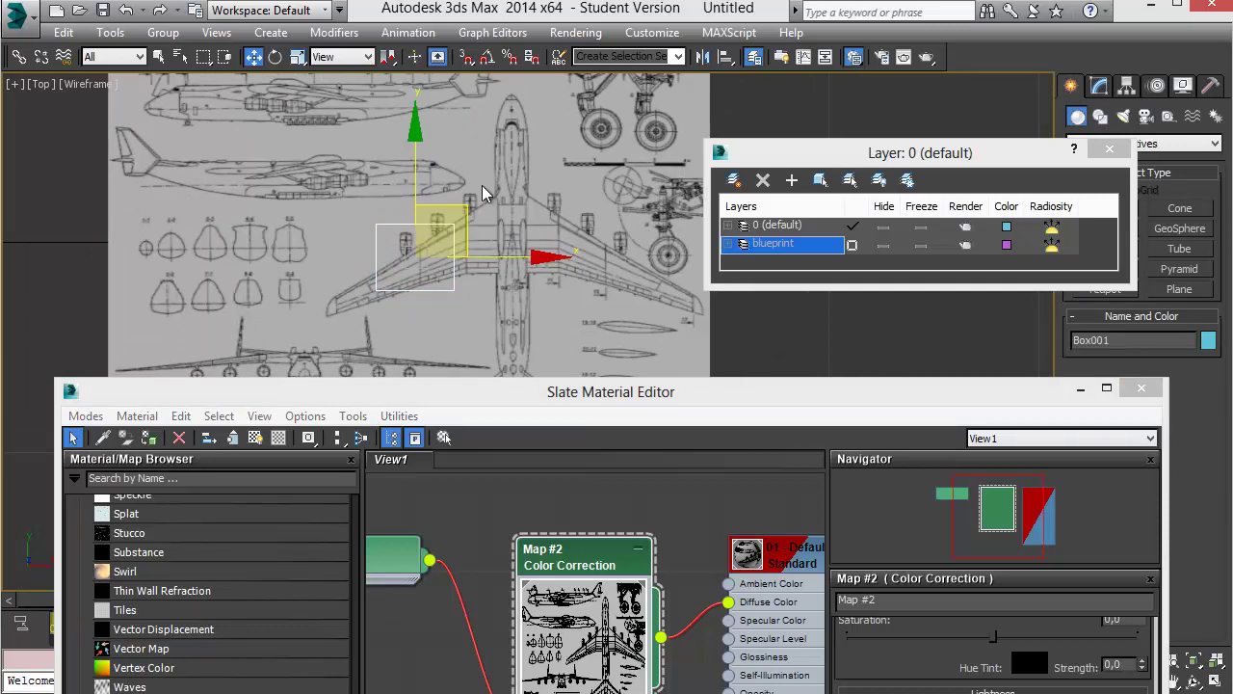
middle_drag(688, 314, 648, 293)
click(922, 245)
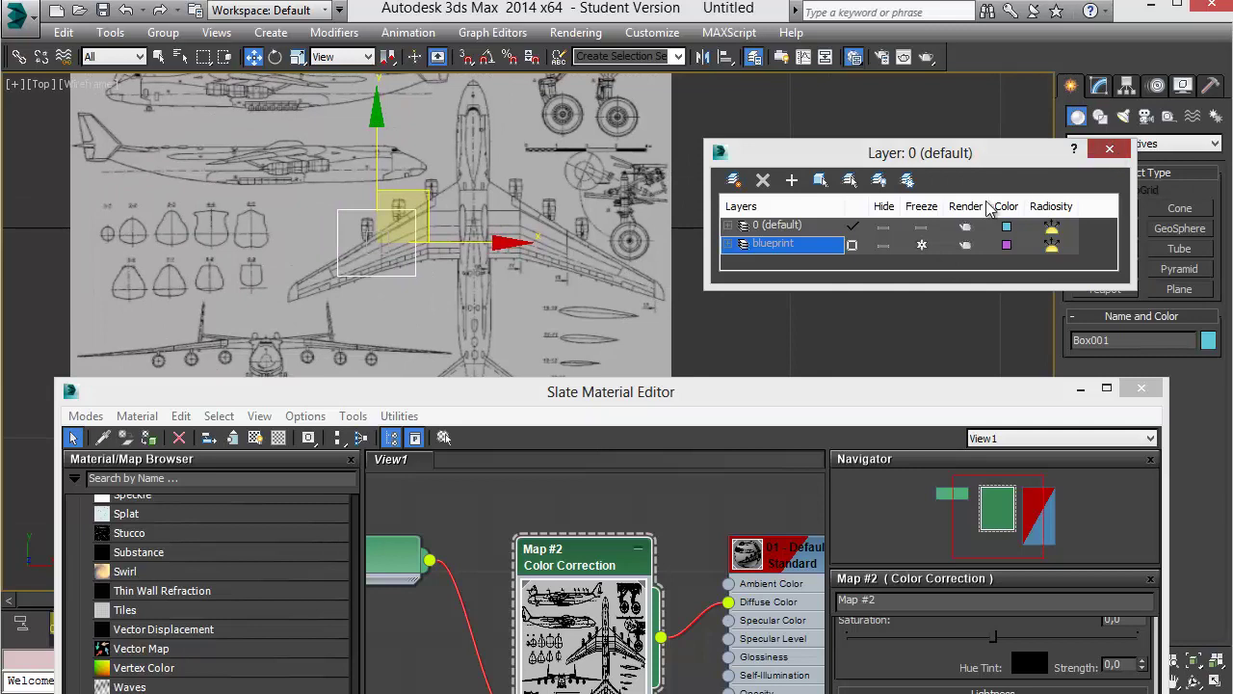
click(1113, 154)
drag(801, 389, 730, 229)
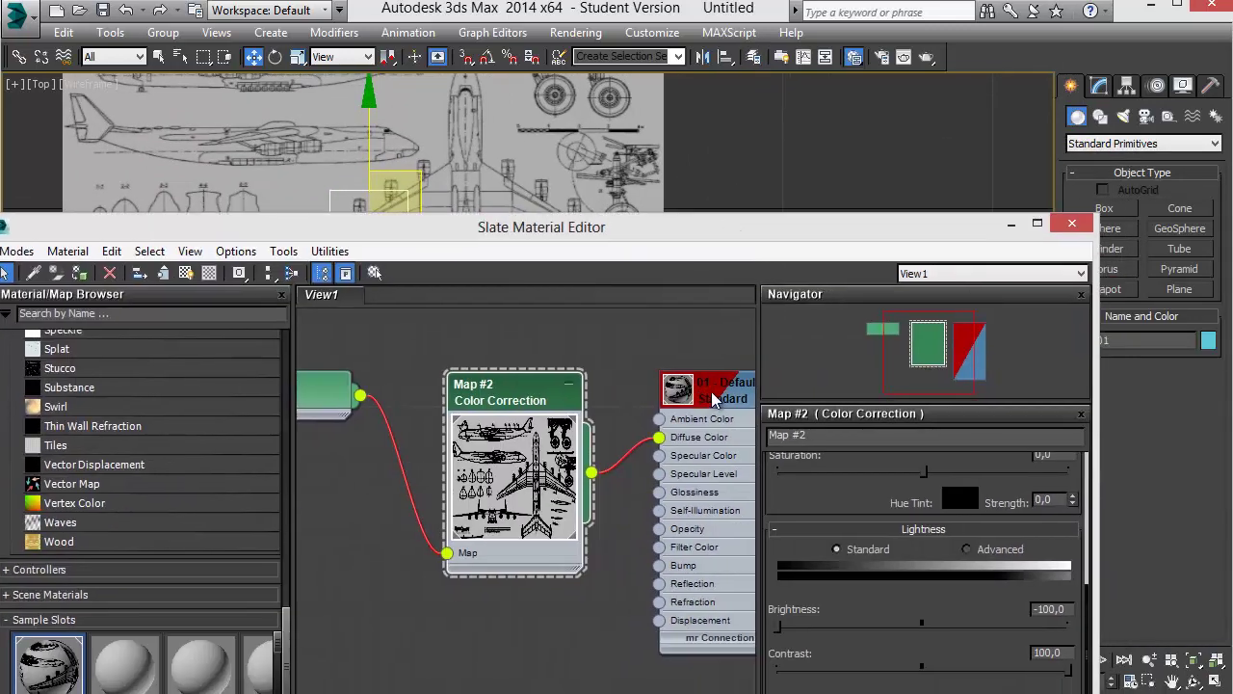
- Give 01 - Default a Self-Illumination Color of 100 and close the Slate editor
middle_drag(547, 344, 497, 343)
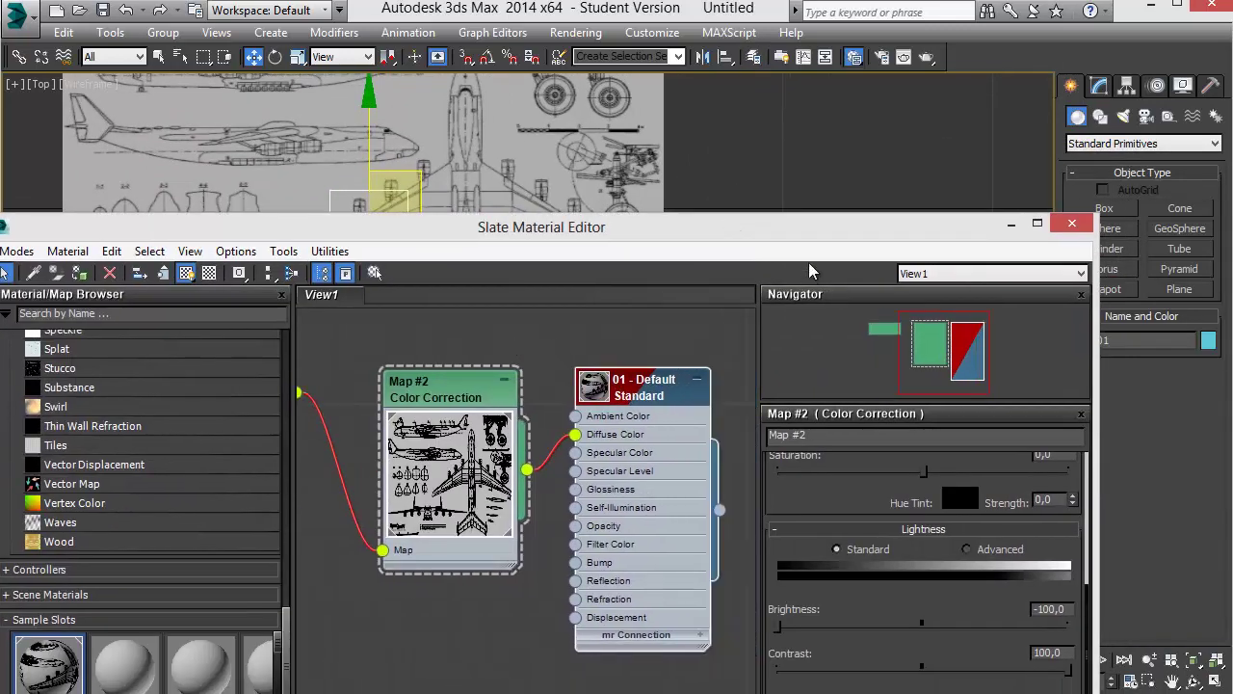
mouse_move(736, 237)
mouse_down()
mouse_move(809, 219)
mouse_move(696, 229)
mouse_up()
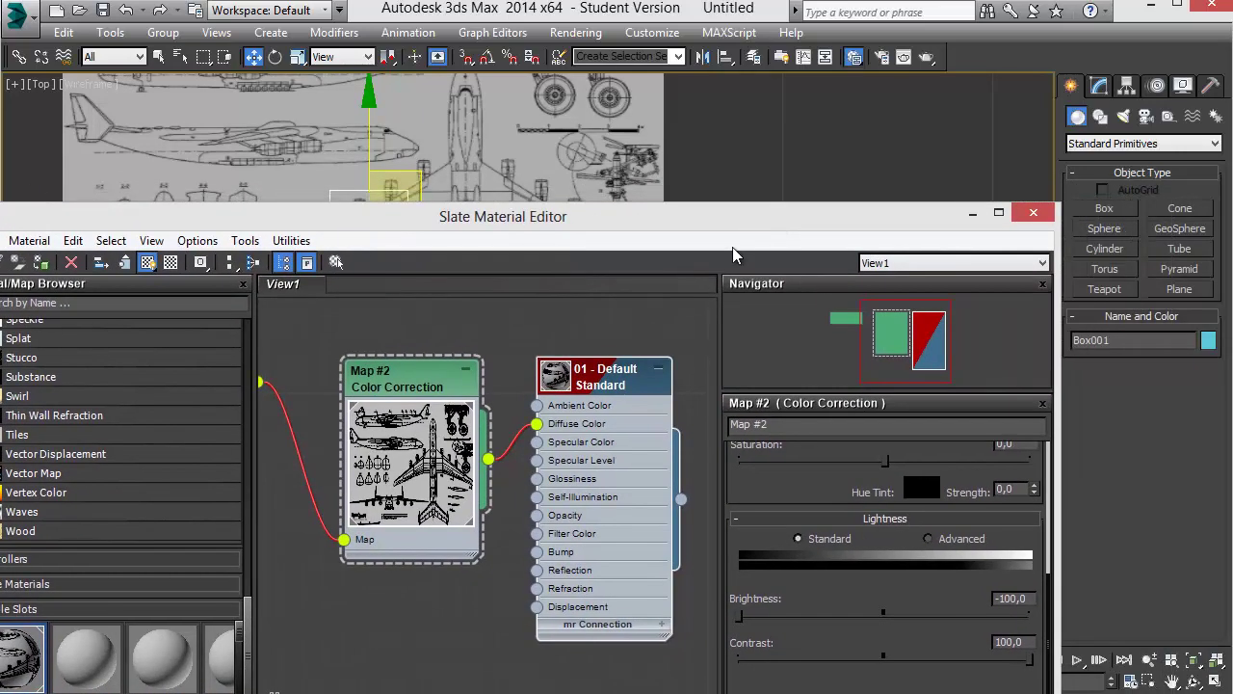
click(619, 370)
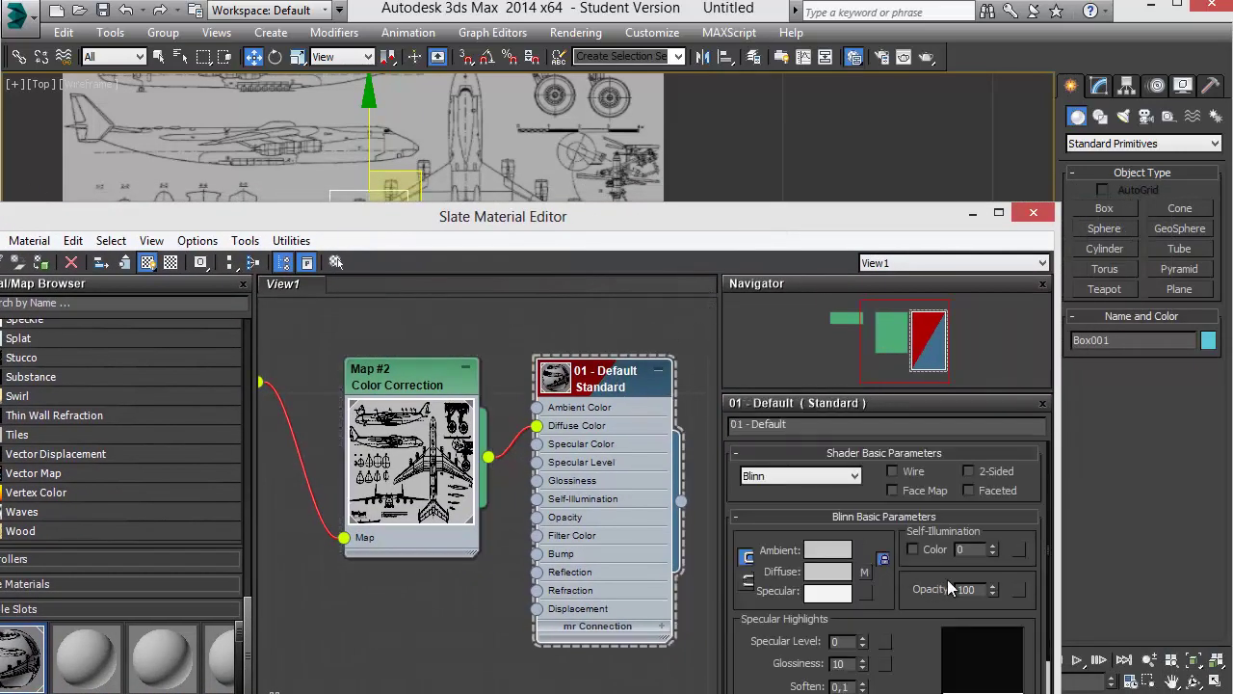
drag(993, 545, 992, 462)
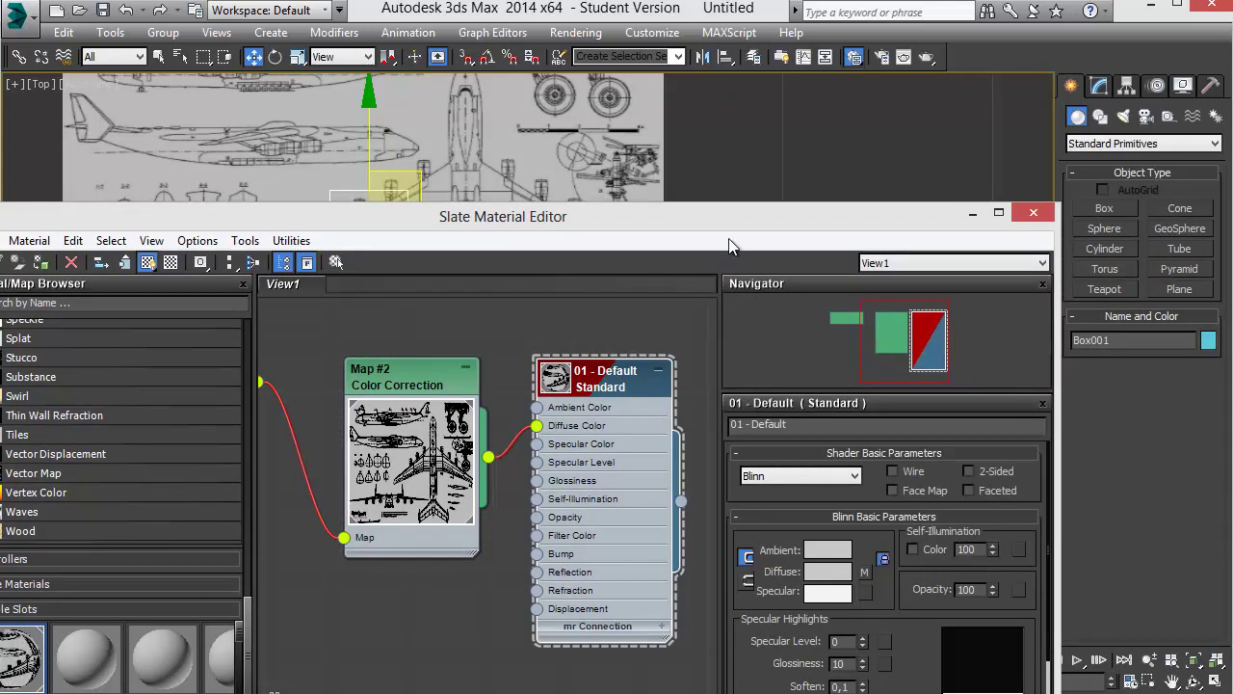
drag(730, 220, 820, 329)
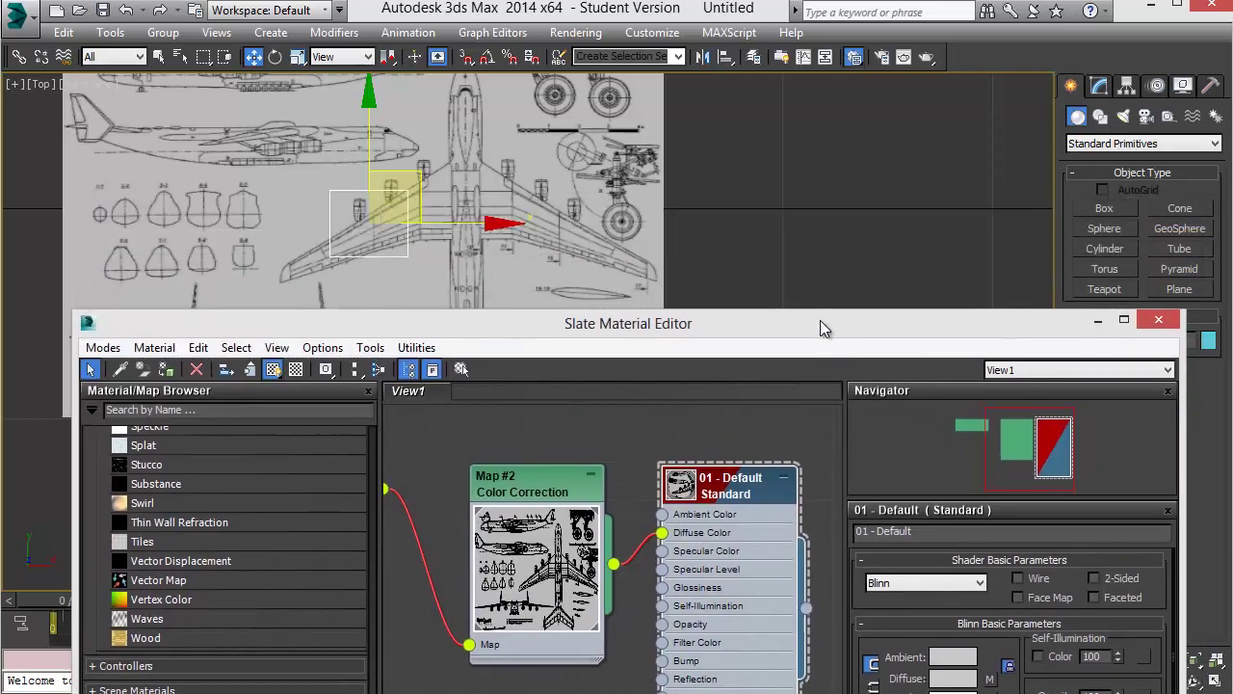
click(1154, 322)
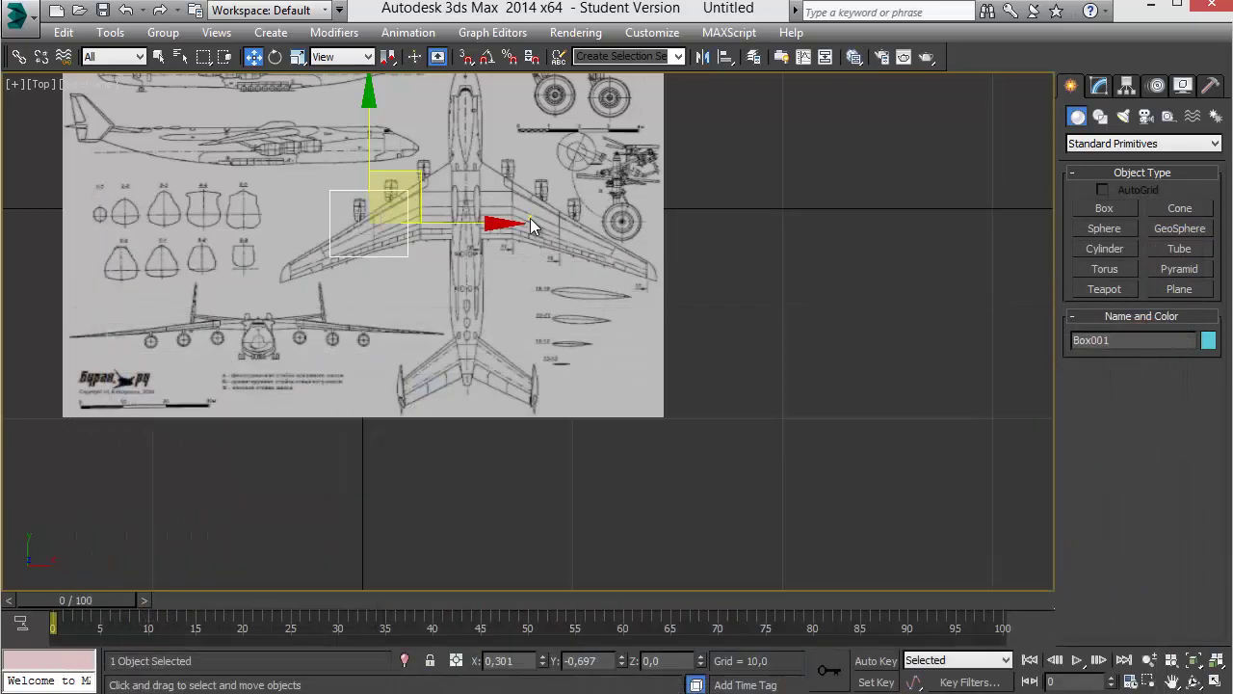
scroll(690, 319, up, 2)
scroll(671, 306, up, 4)
- Review the Viewports tab of Preference Settings, then open the Top viewport's [+] menu
scroll(645, 277, up, 2)
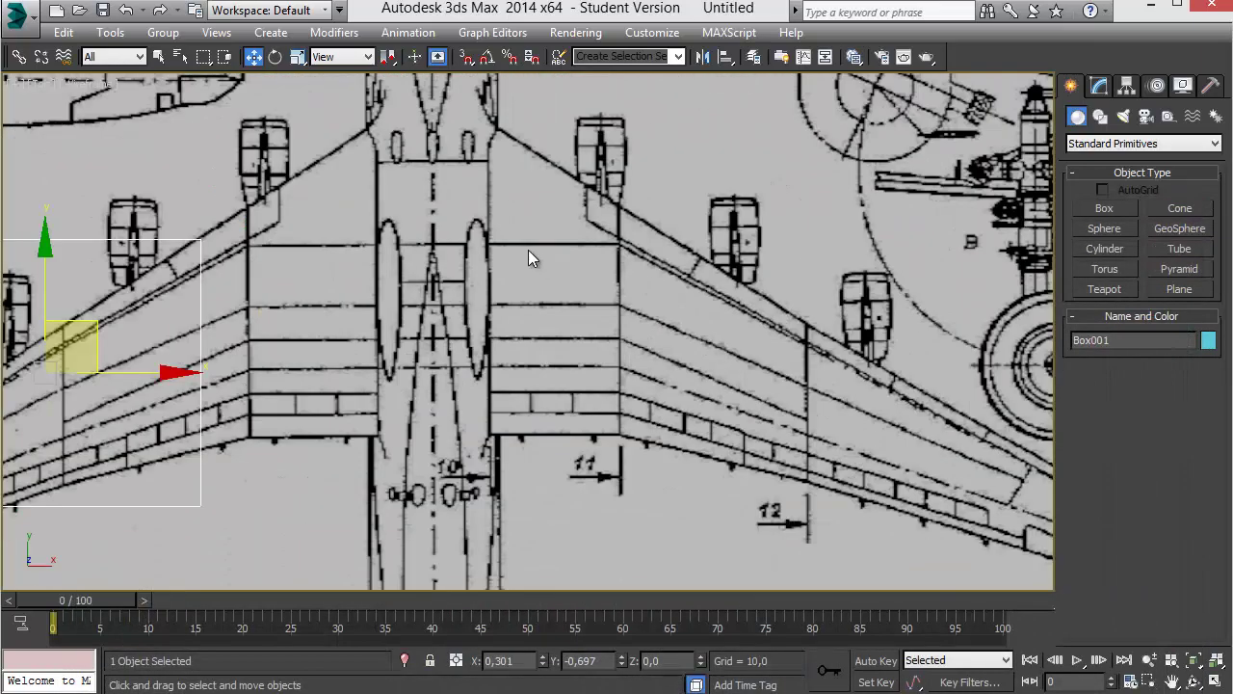
scroll(700, 307, down, 1)
scroll(695, 294, down, 1)
scroll(697, 287, down, 2)
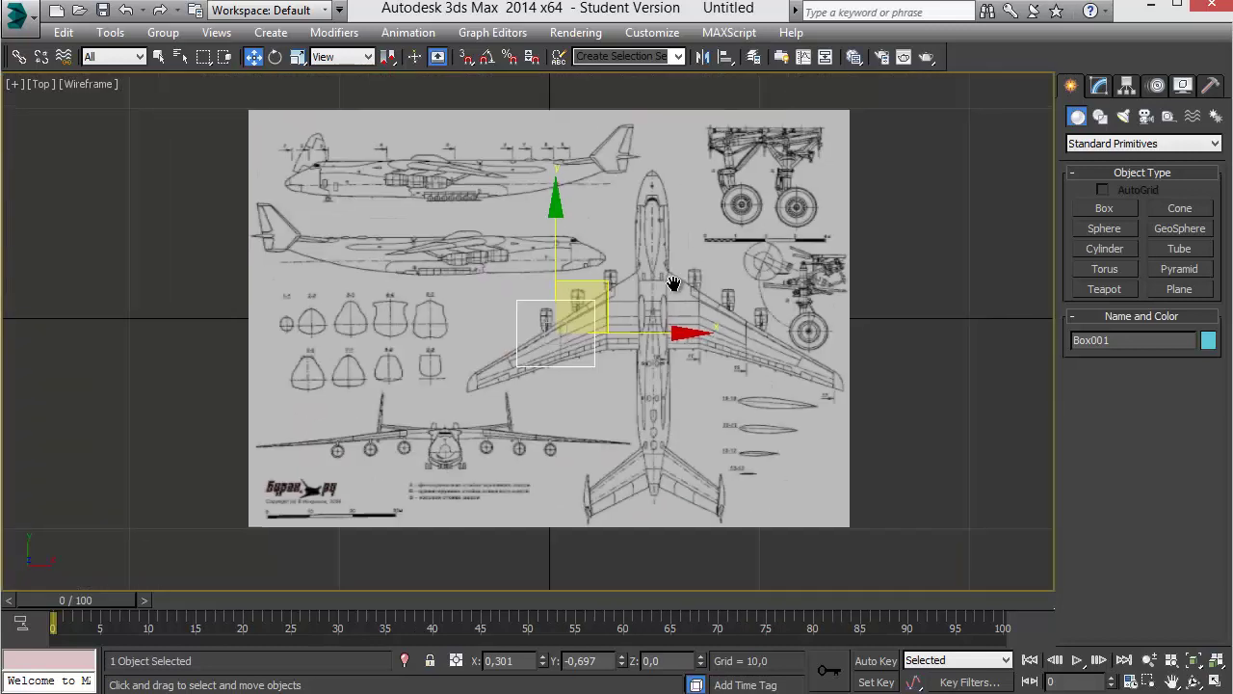
scroll(673, 284, up, 1)
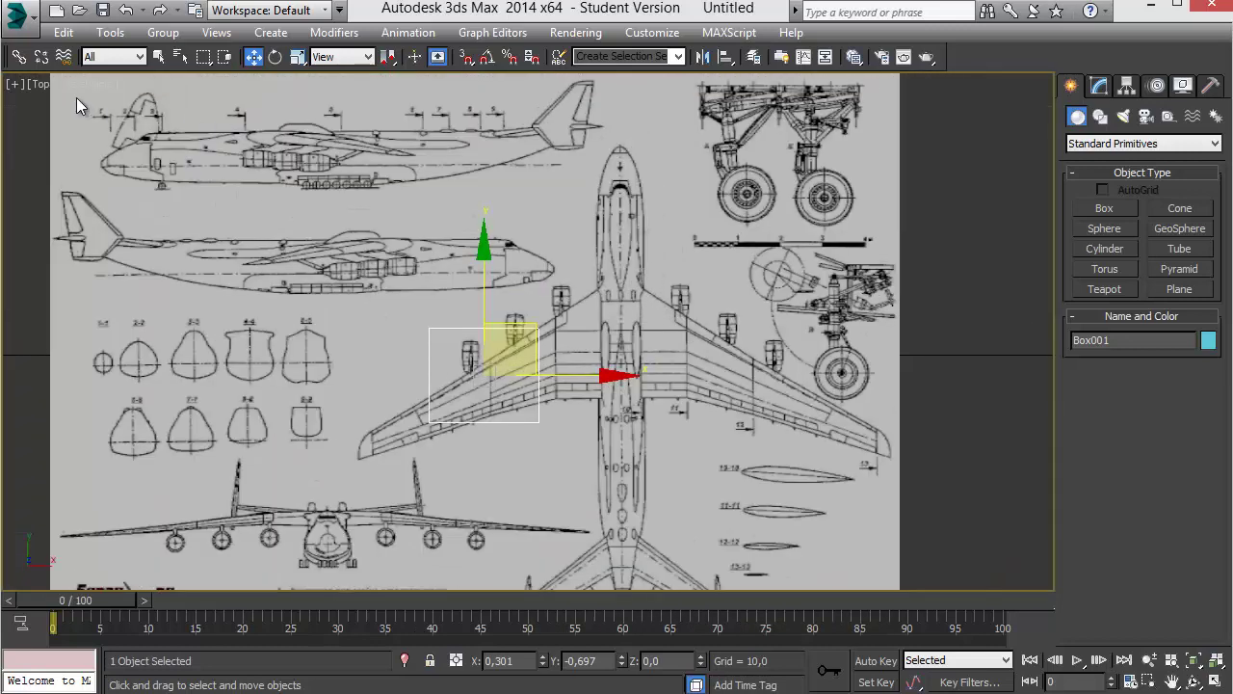
middle_drag(381, 206, 394, 209)
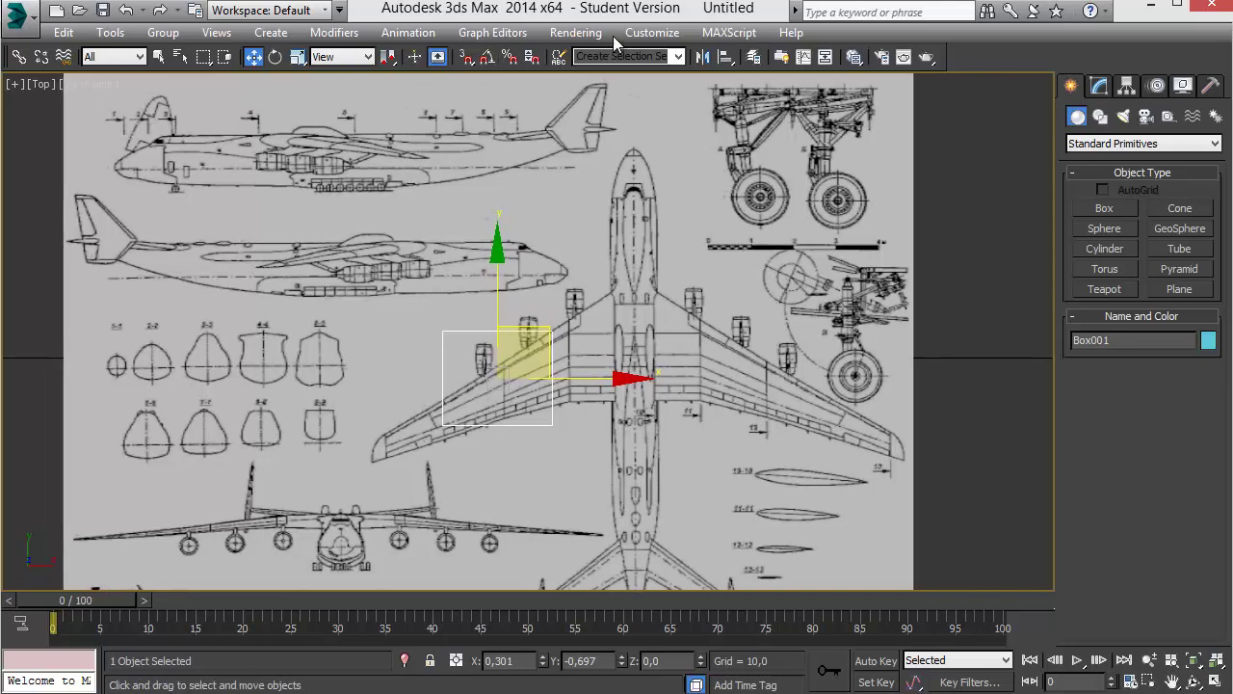
click(652, 32)
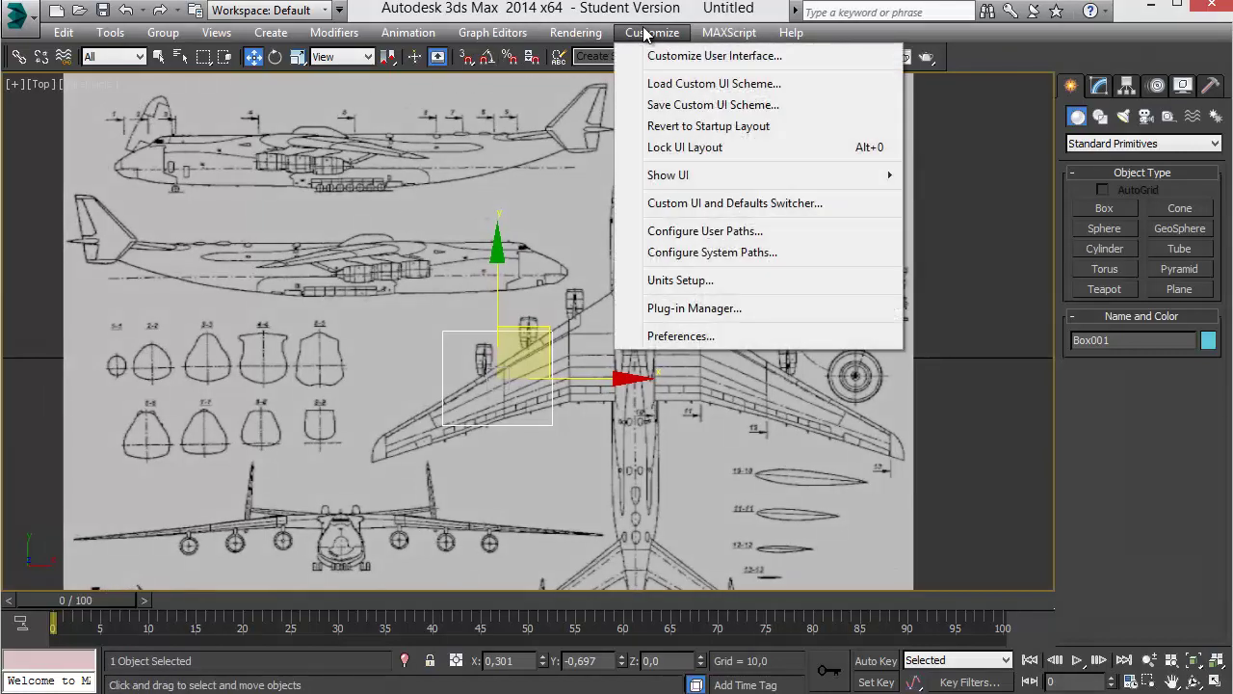
click(688, 342)
click(487, 96)
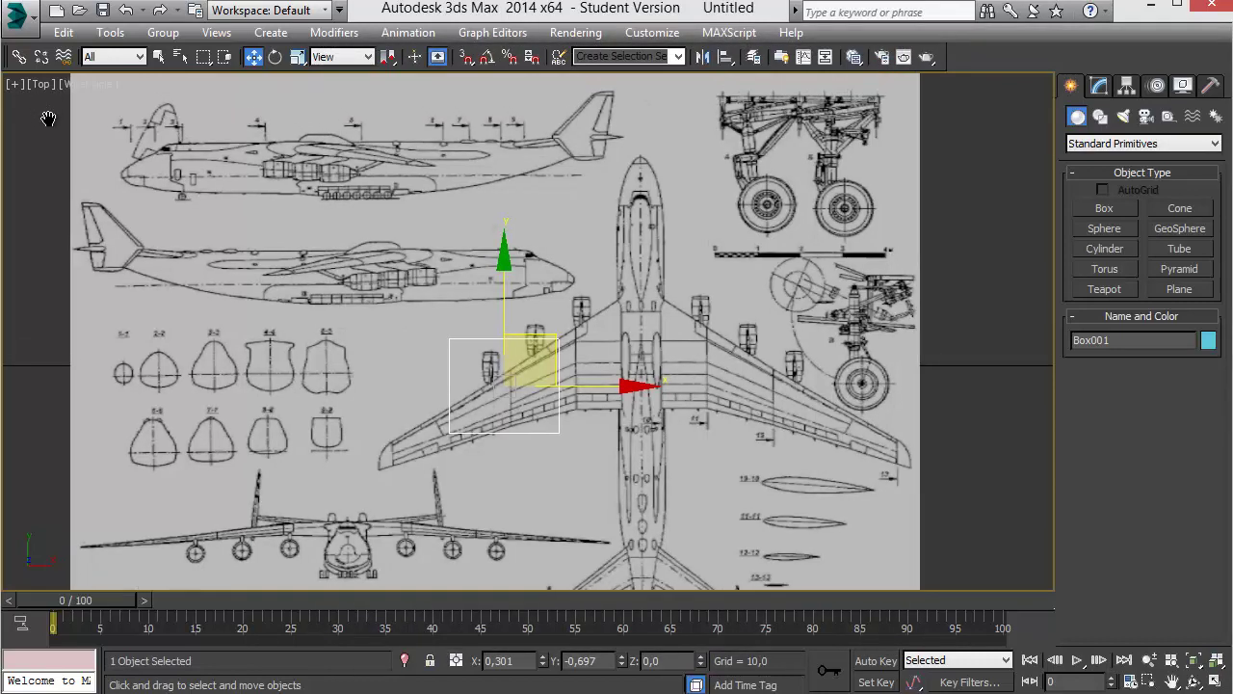
click(15, 84)
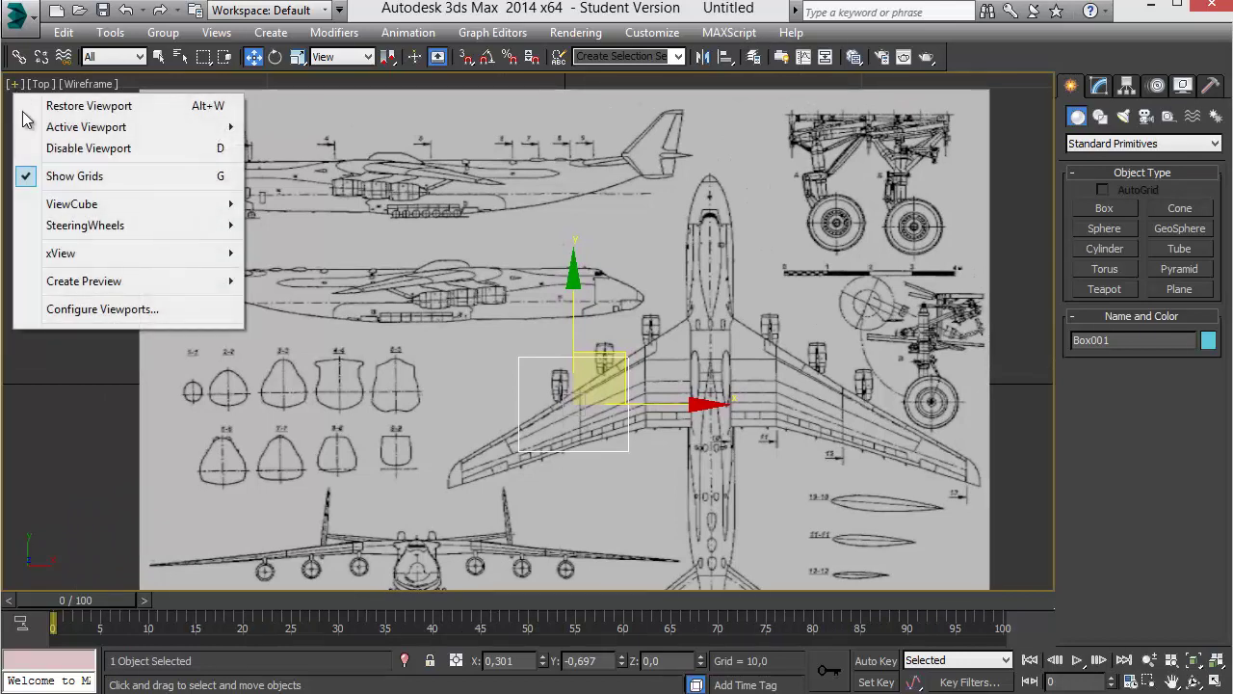
- View Display Performance's 1024-pixel limits and confirm the blueprint is 2862 x 1983 in IrfanView
click(127, 308)
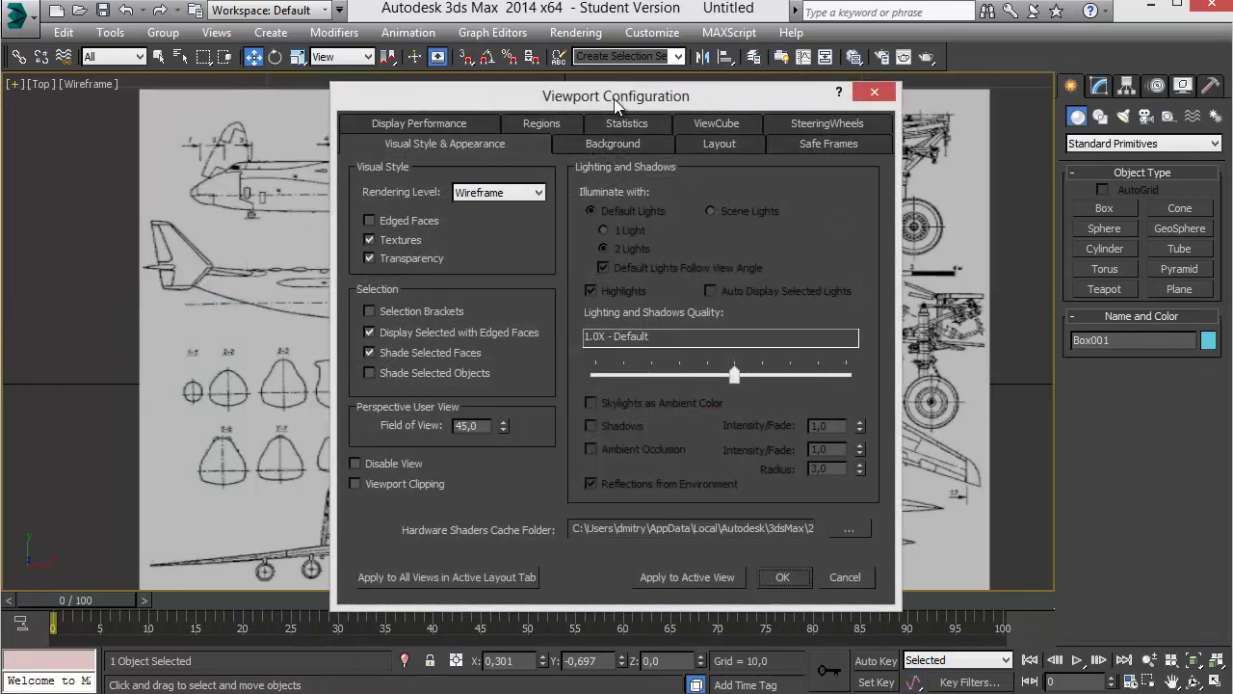
drag(616, 103, 592, 79)
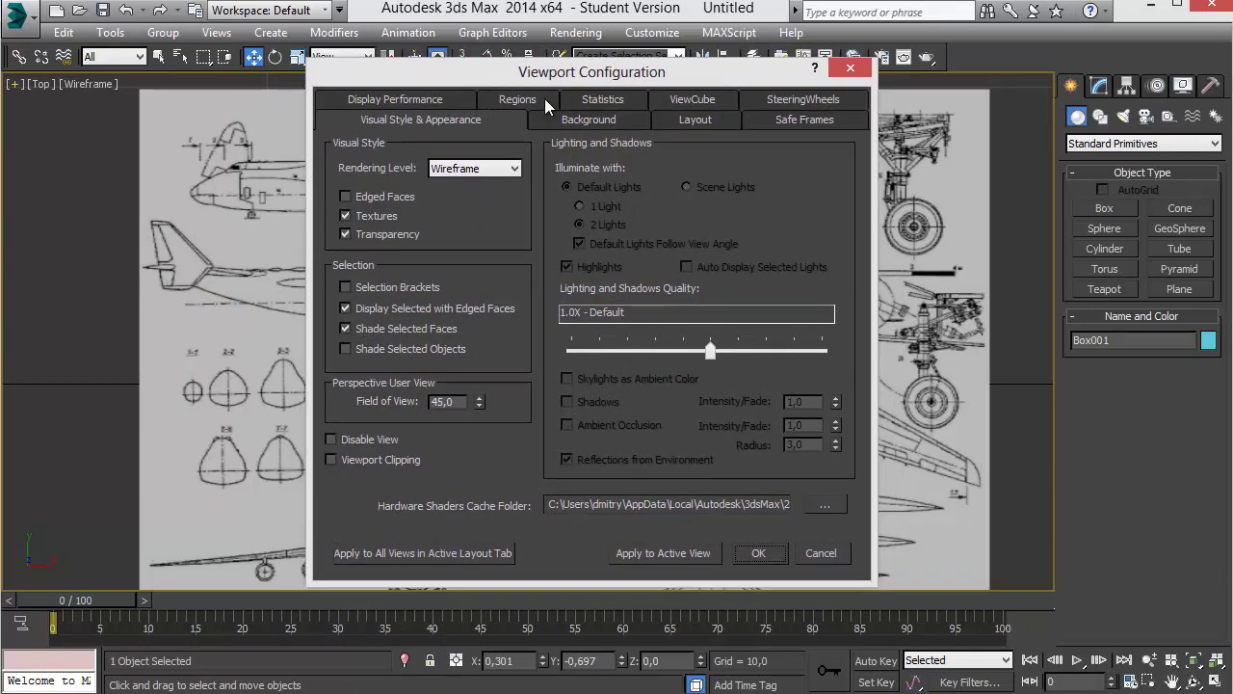
click(423, 98)
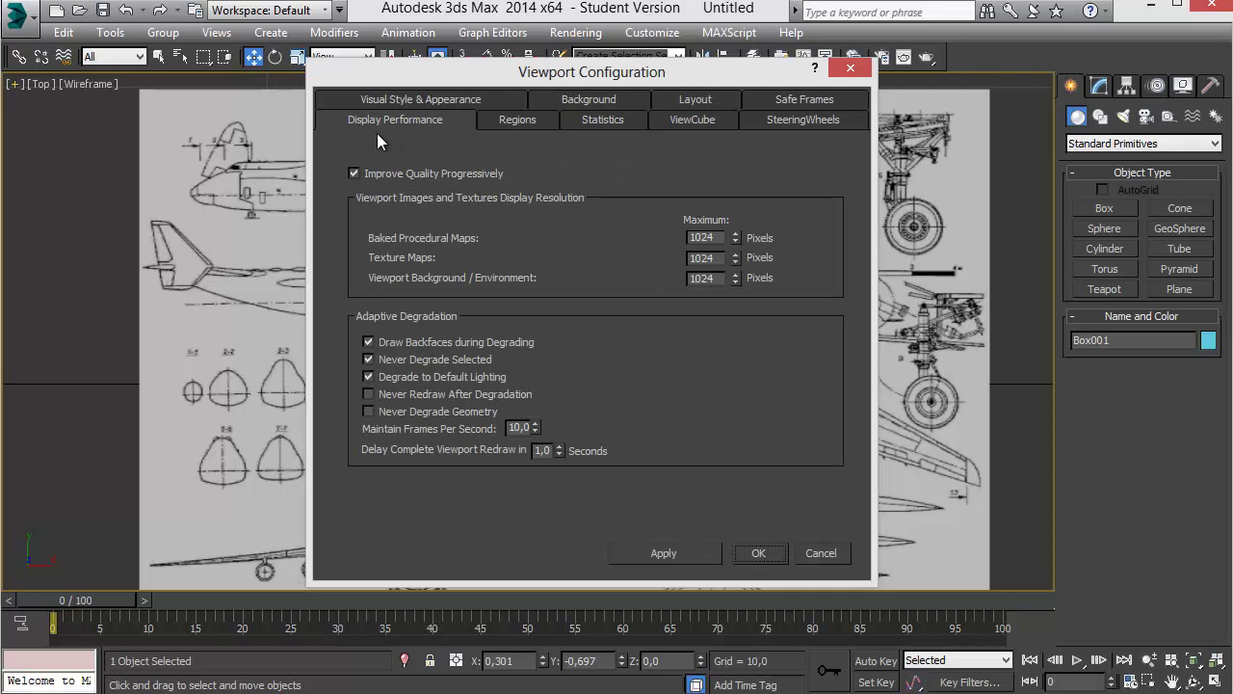
drag(475, 71, 598, 88)
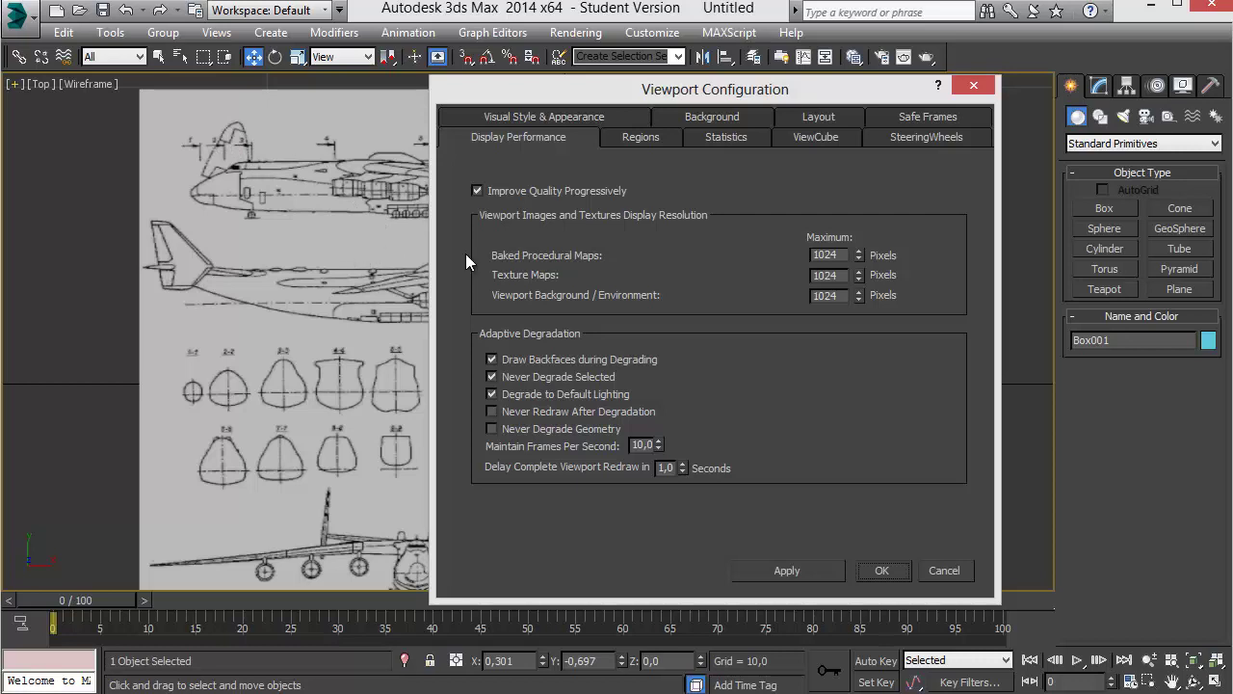
drag(840, 276, 814, 274)
drag(790, 82, 861, 90)
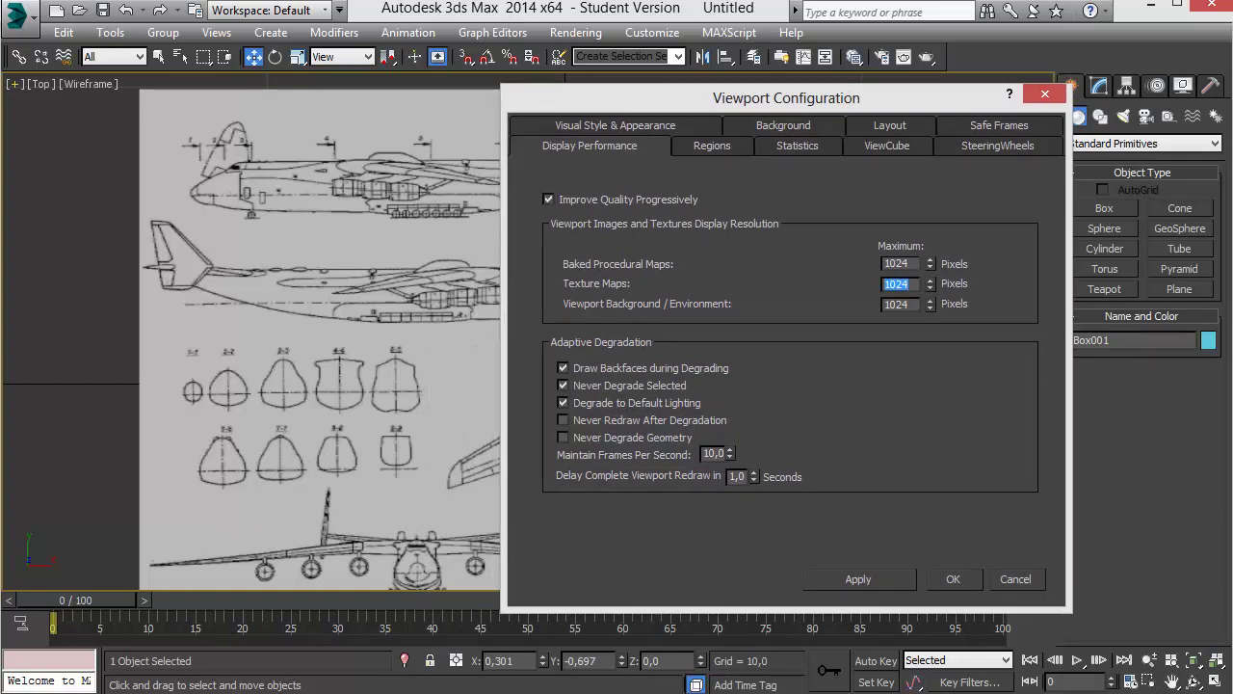
key(alt+Tab)
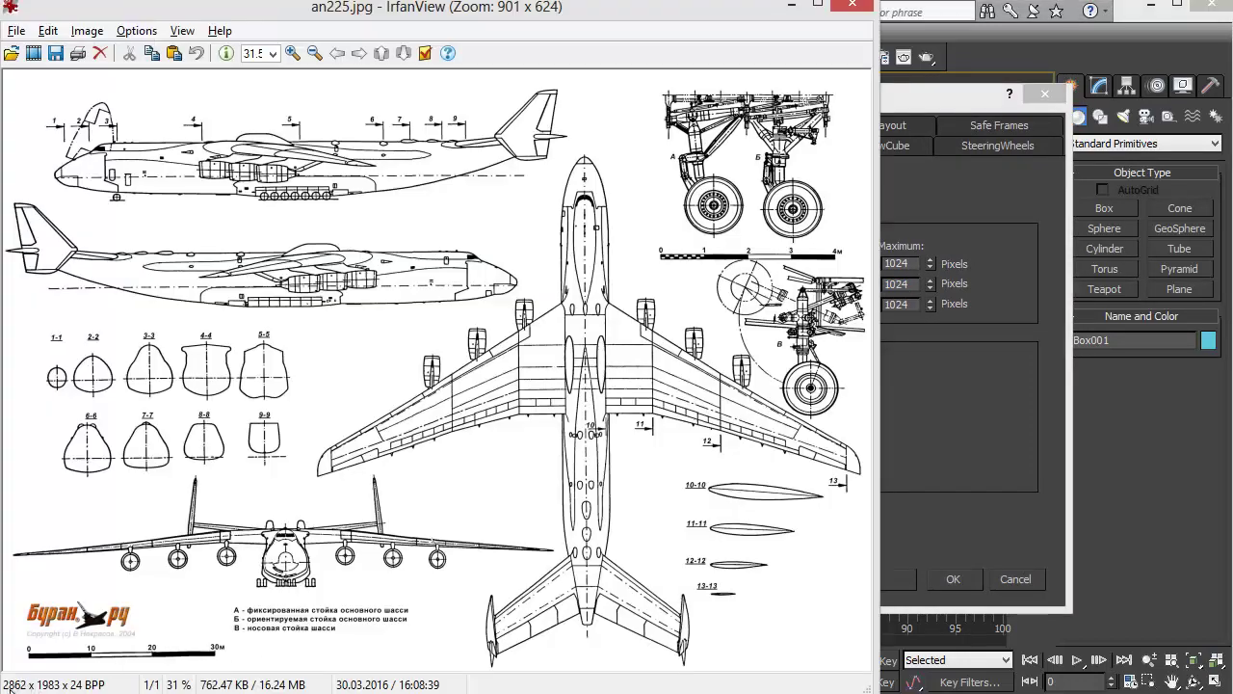
click(1025, 270)
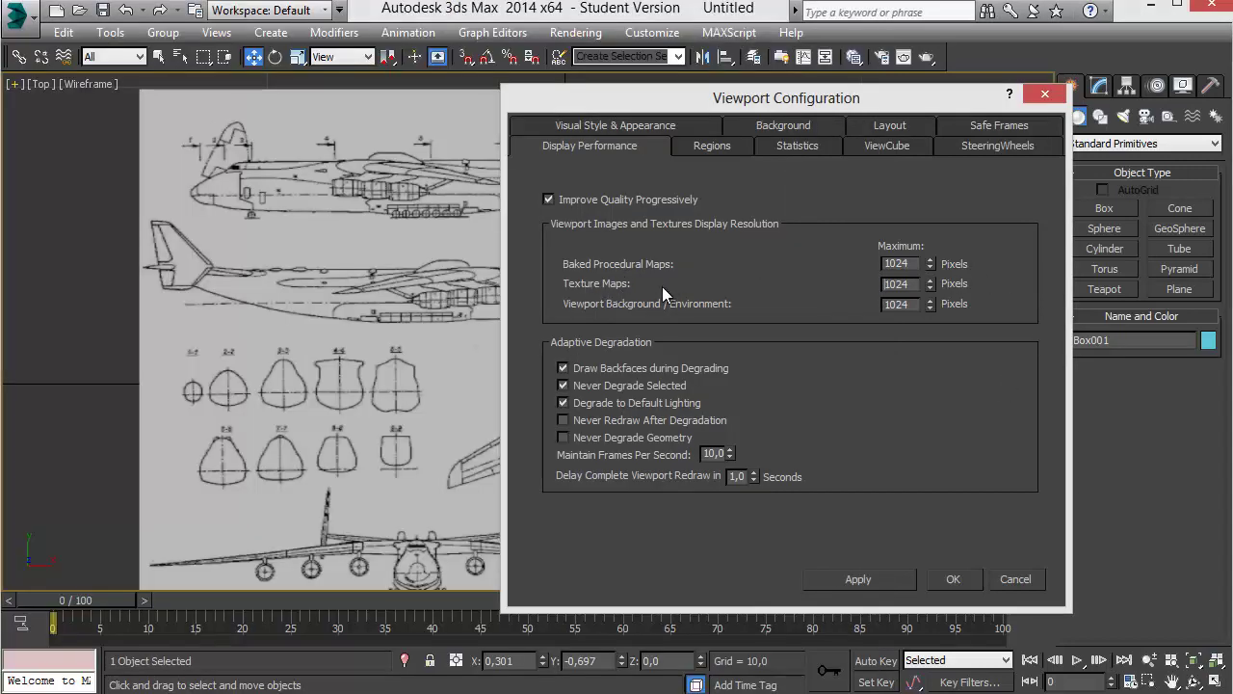
- Set the Texture Maps resolution limit to 2048 pixels and apply it
click(905, 283)
double_click(889, 284)
text(2048)
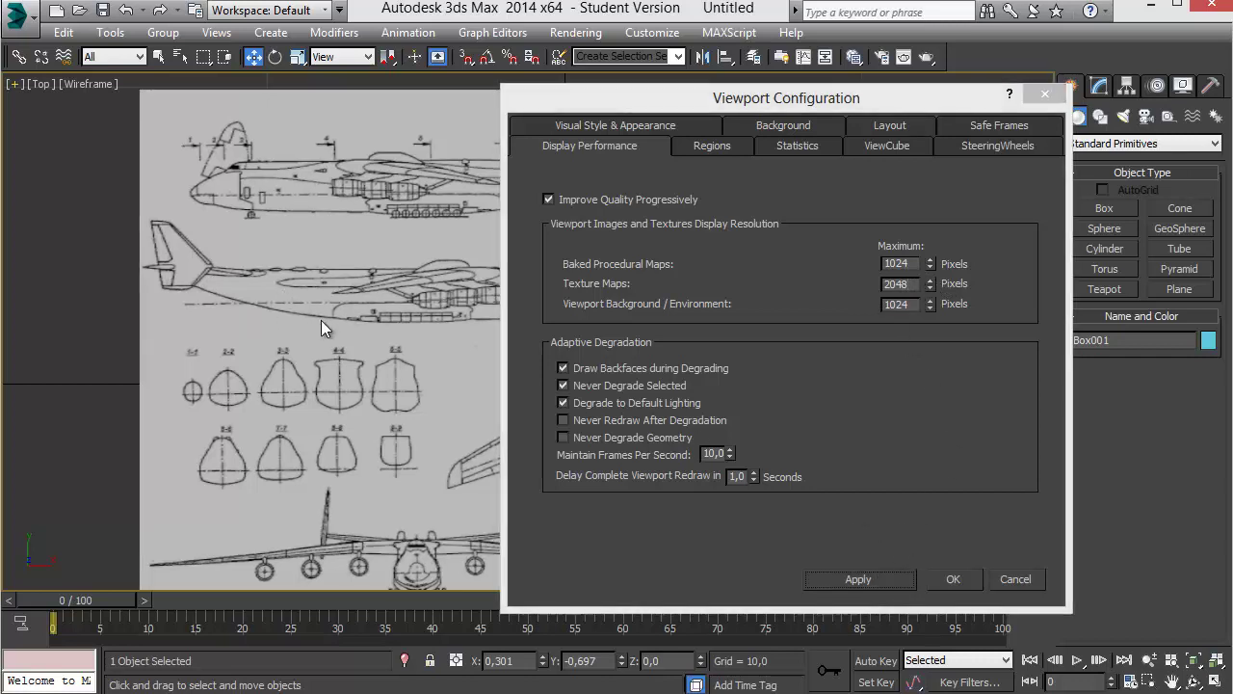
click(877, 581)
click(950, 579)
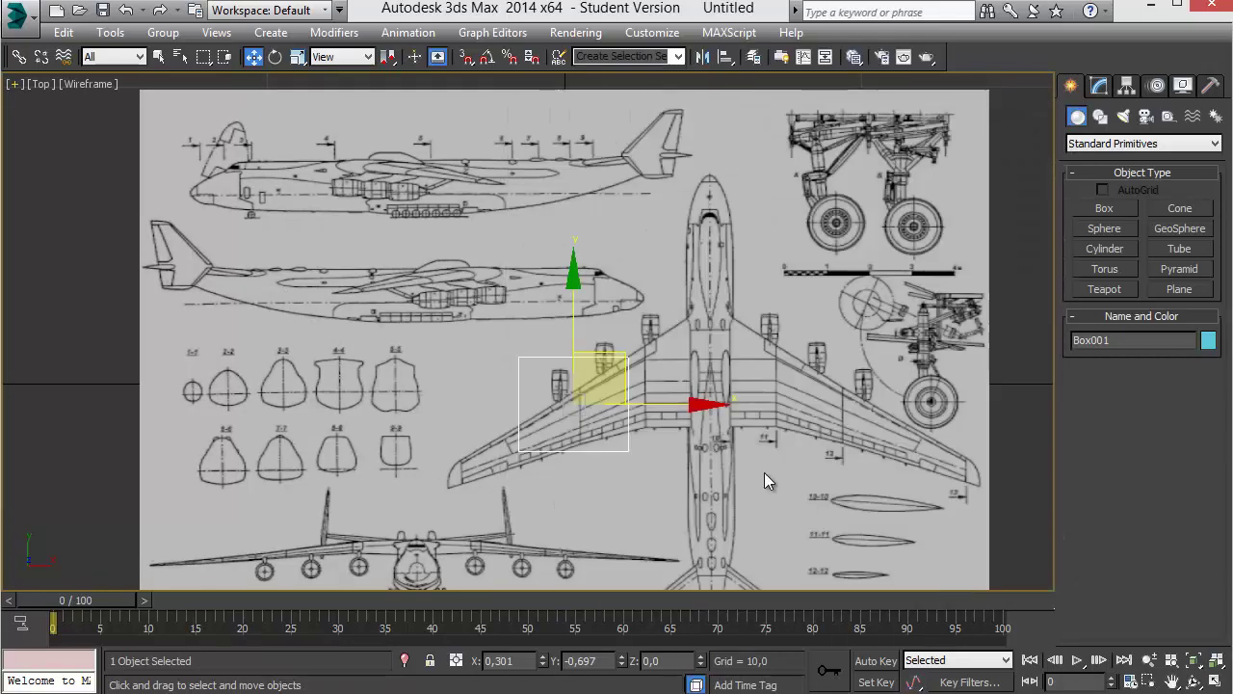
scroll(613, 319, up, 5)
scroll(575, 319, up, 2)
scroll(542, 325, down, 3)
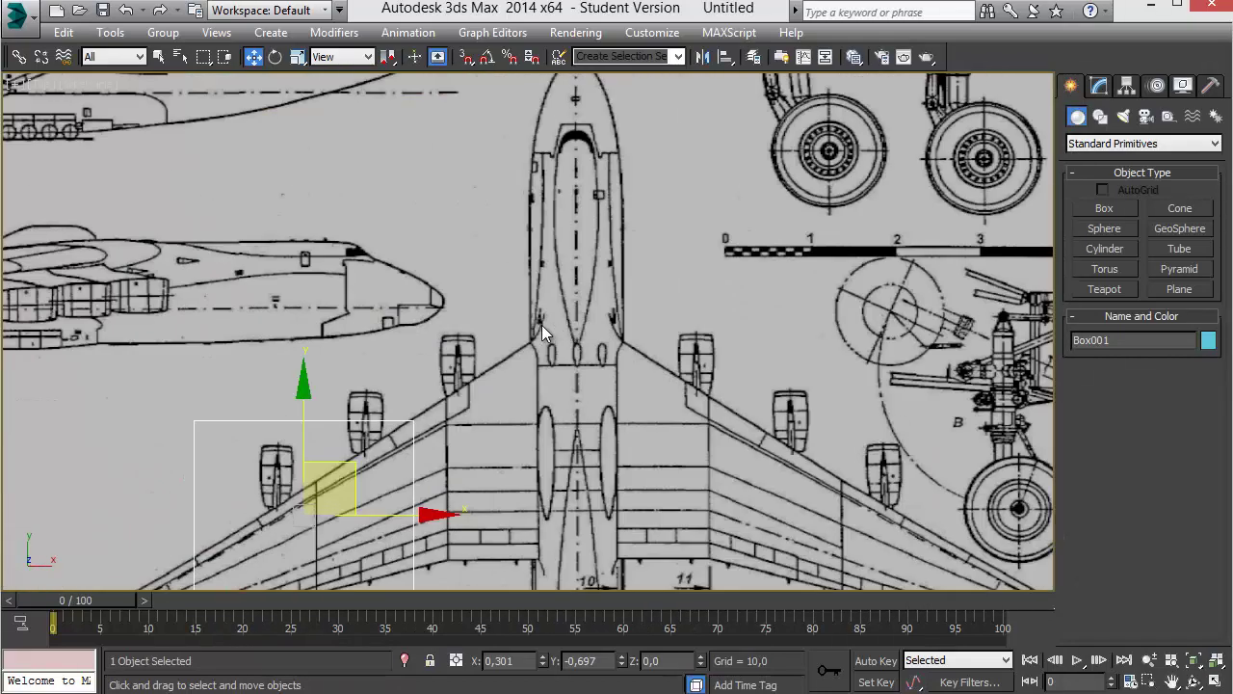
scroll(539, 325, up, 3)
scroll(540, 325, down, 4)
scroll(562, 301, up, 2)
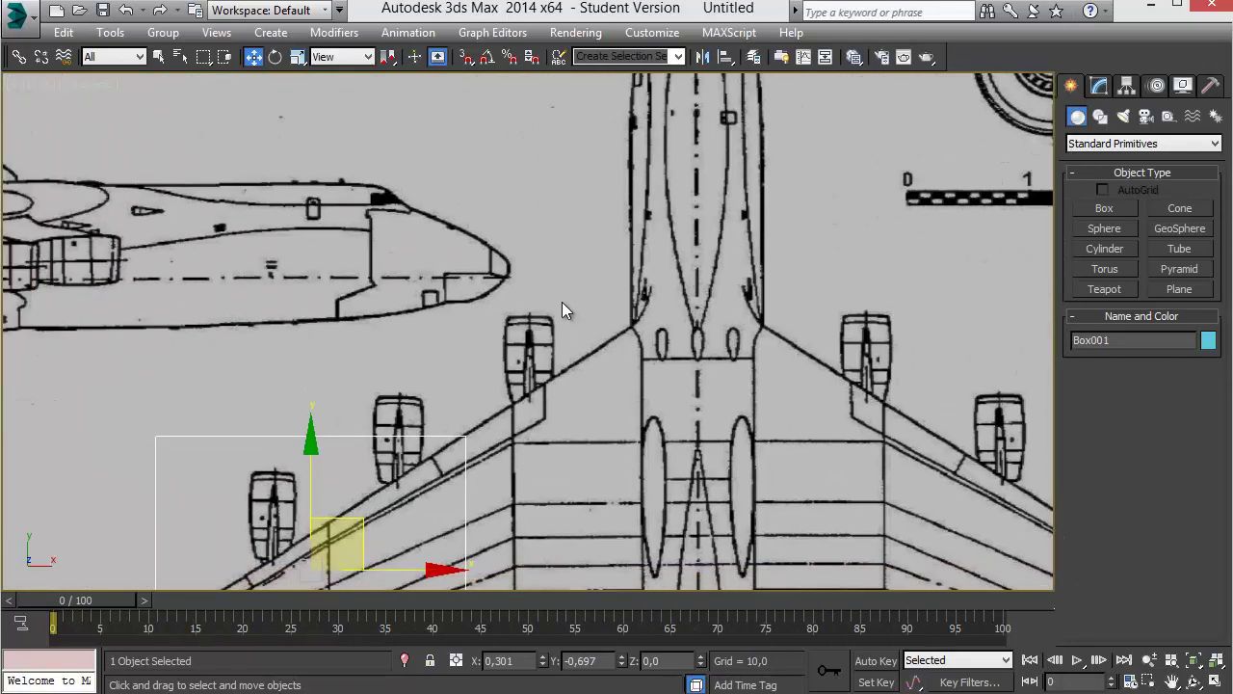
scroll(675, 318, up, 2)
scroll(739, 316, down, 3)
scroll(678, 305, down, 2)
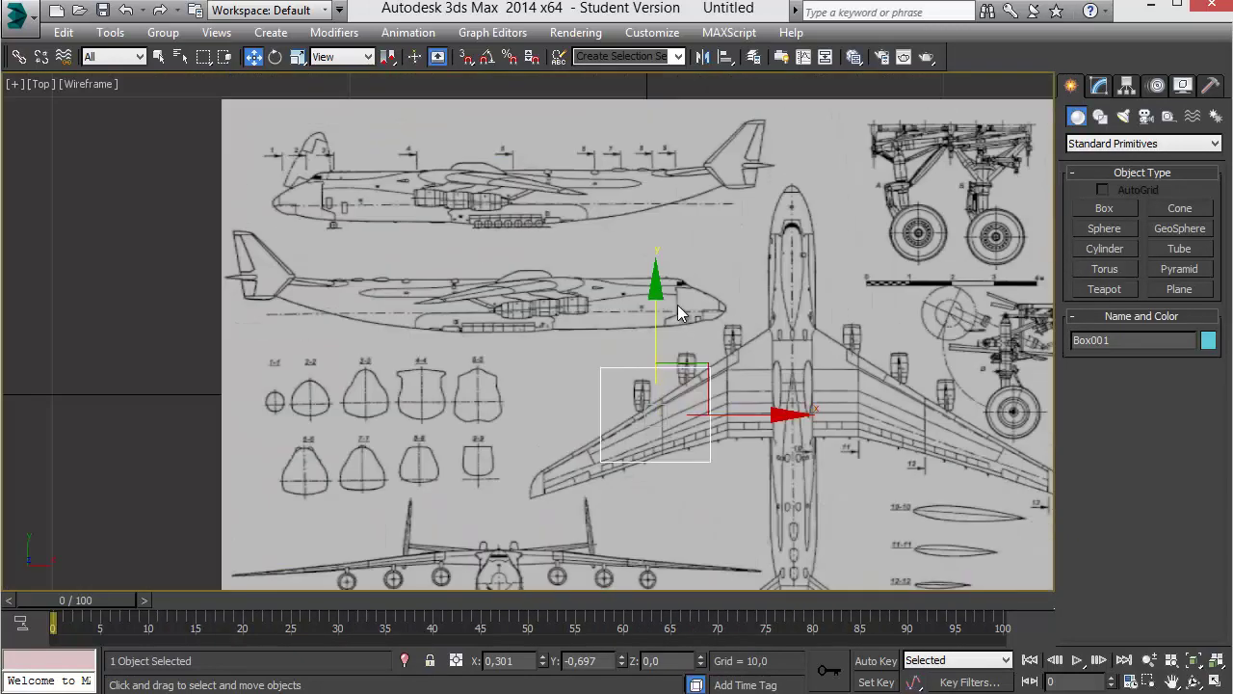
middle_drag(765, 293, 722, 276)
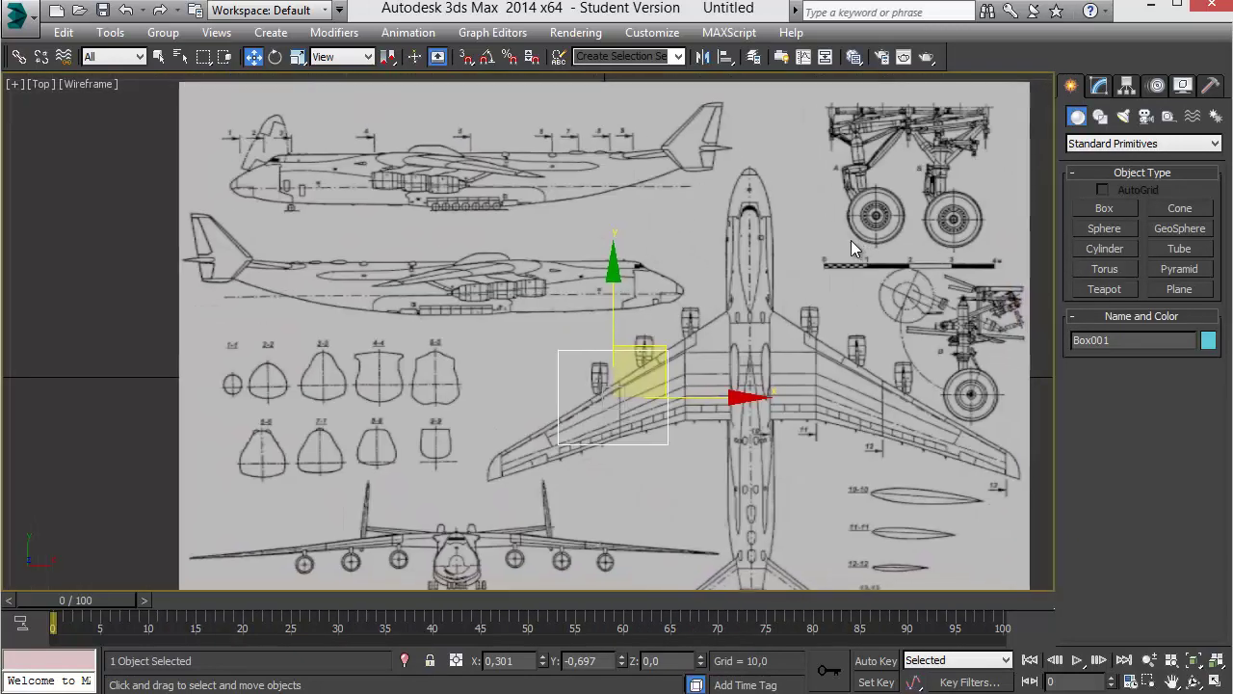
click(658, 41)
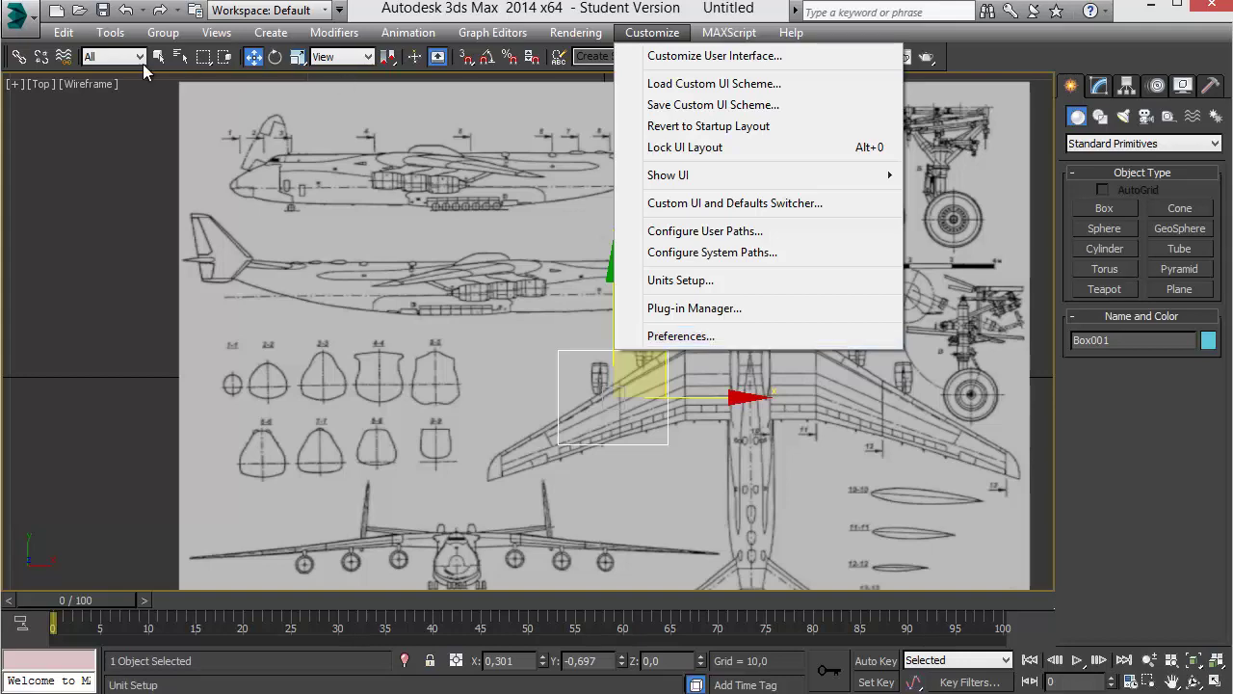
click(21, 85)
click(85, 320)
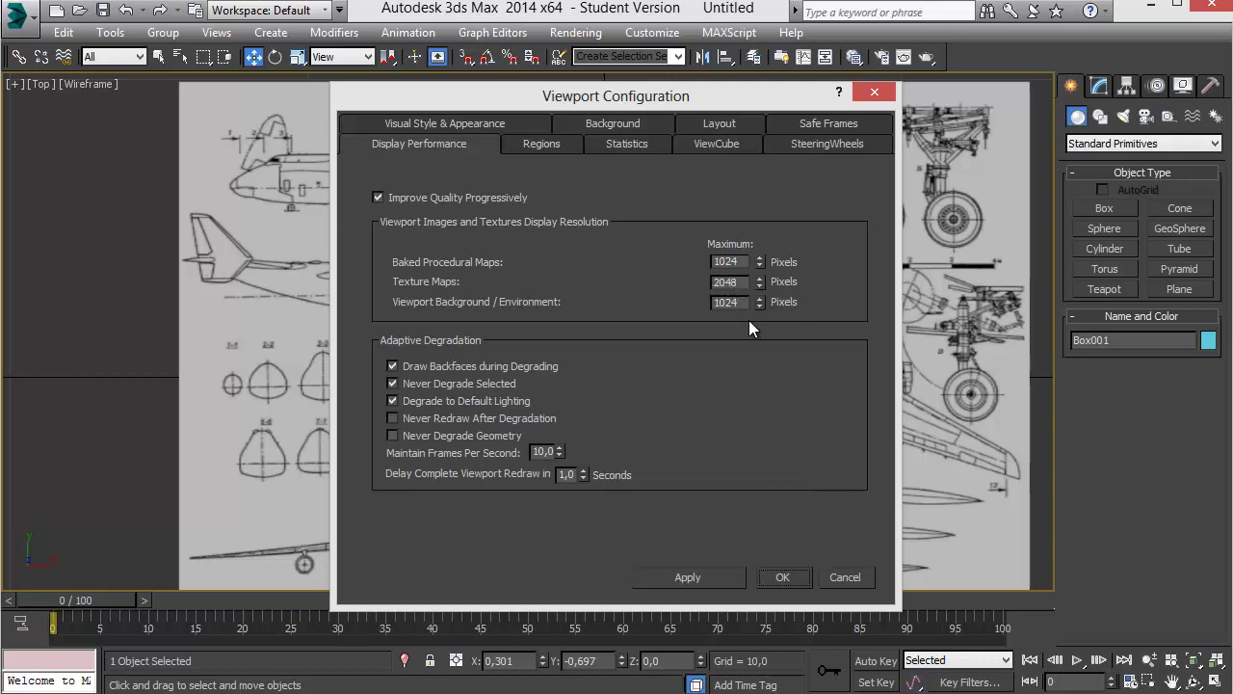
click(790, 574)
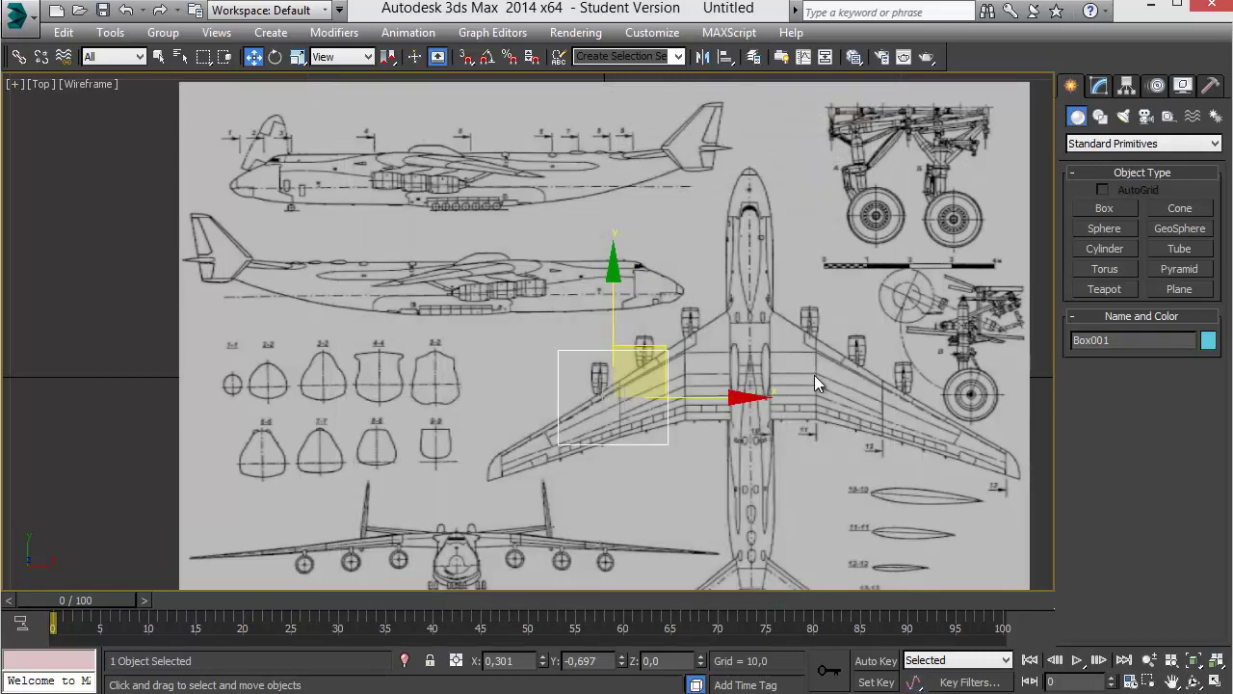
- Zoom in and out on the Top view to inspect the blueprint's fine detail
scroll(814, 374, up, 3)
scroll(742, 352, down, 4)
scroll(674, 335, up, 1)
scroll(670, 331, up, 1)
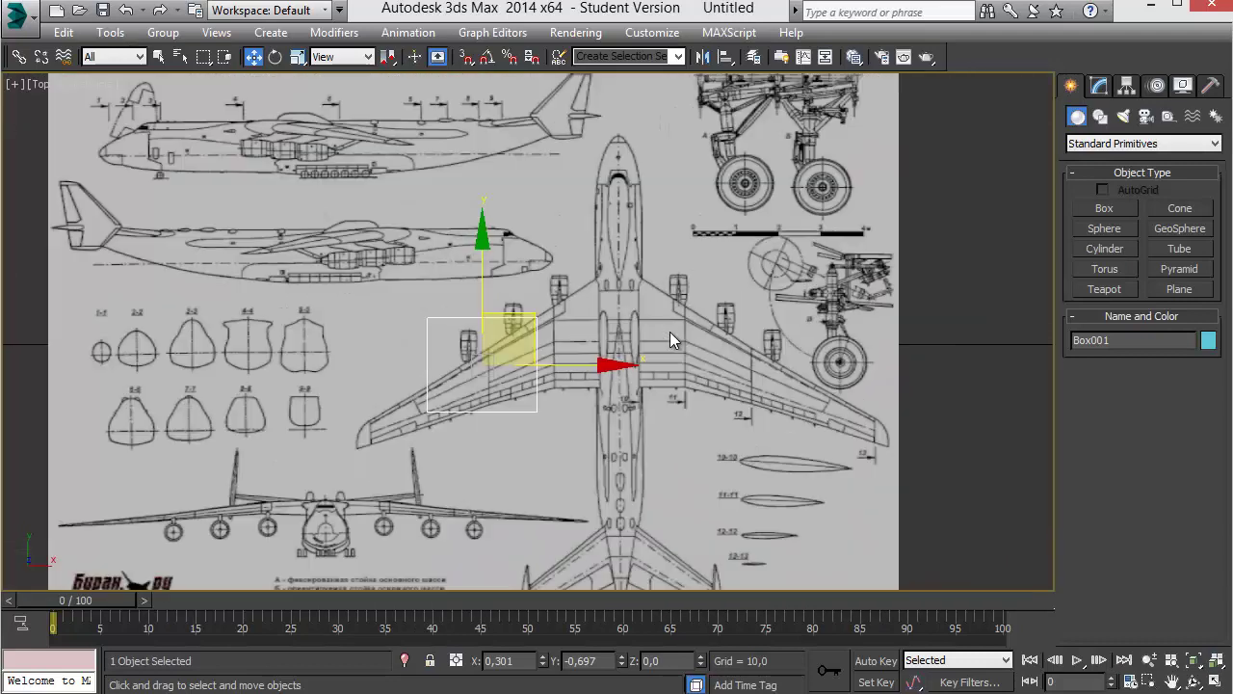
scroll(670, 331, up, 2)
scroll(741, 321, down, 4)
scroll(732, 313, up, 2)
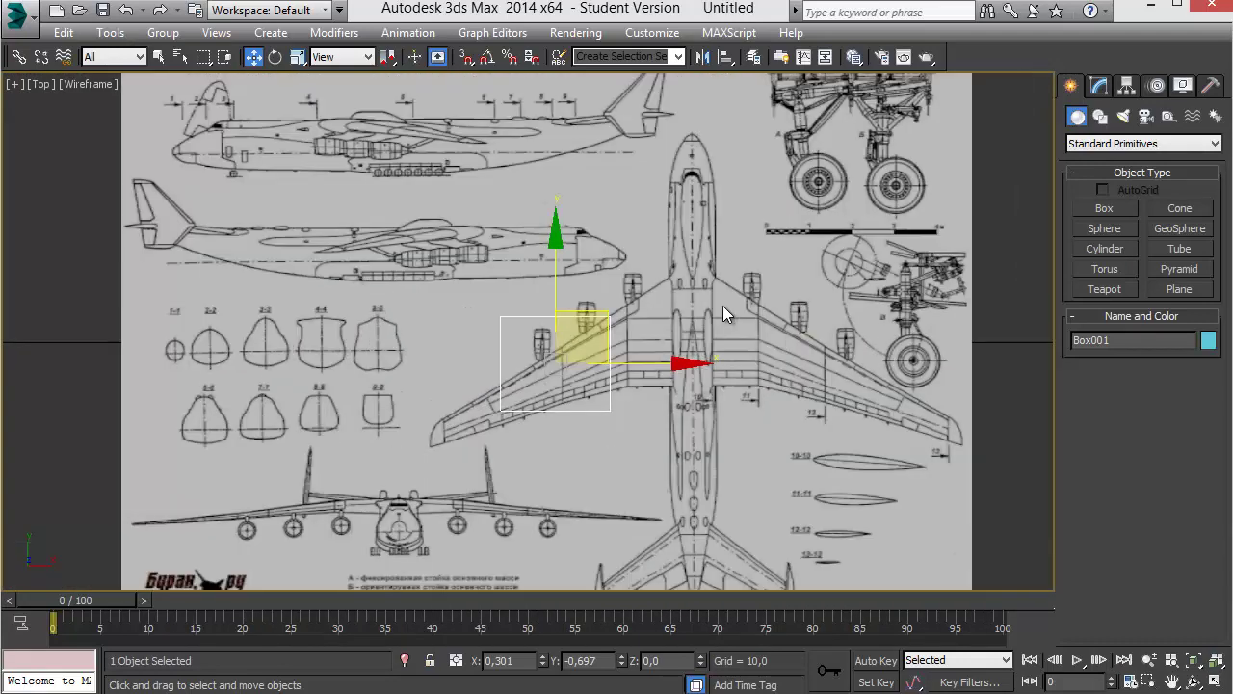
scroll(723, 306, up, 1)
scroll(664, 279, up, 2)
scroll(663, 297, down, 6)
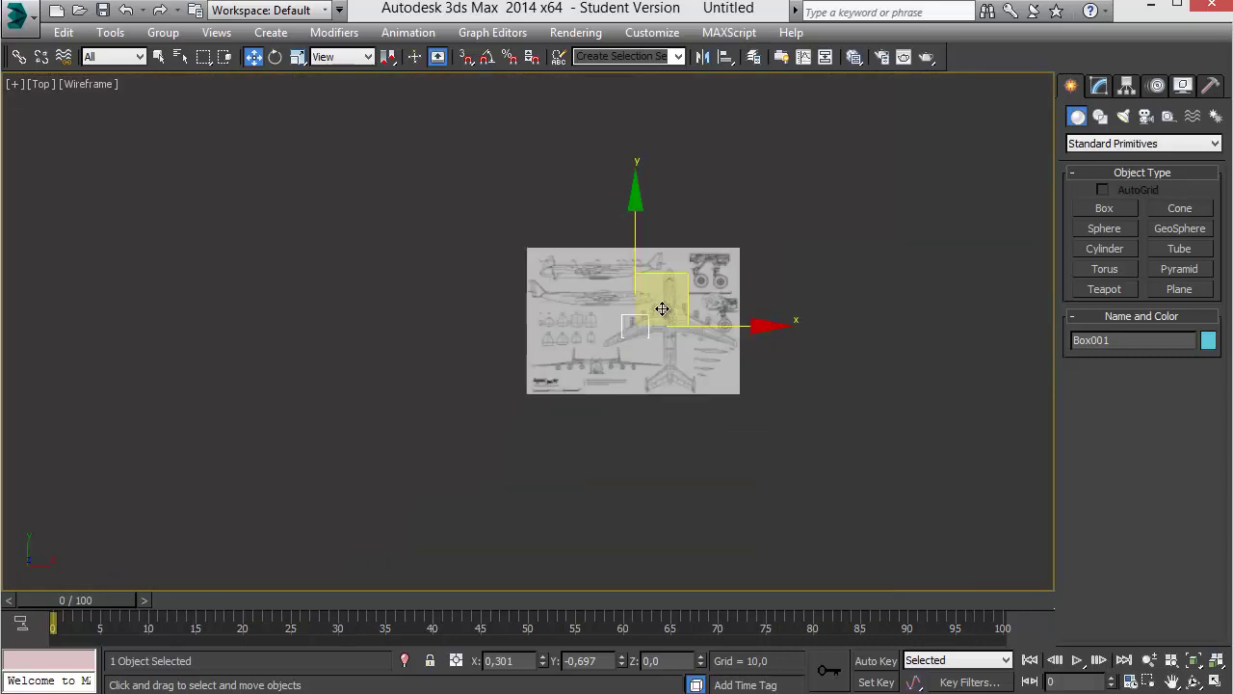
scroll(664, 307, up, 4)
scroll(632, 306, up, 2)
scroll(626, 301, down, 1)
- Pan and zoom the Top view to frame the whole aircraft drawing
middle_drag(618, 293, 634, 272)
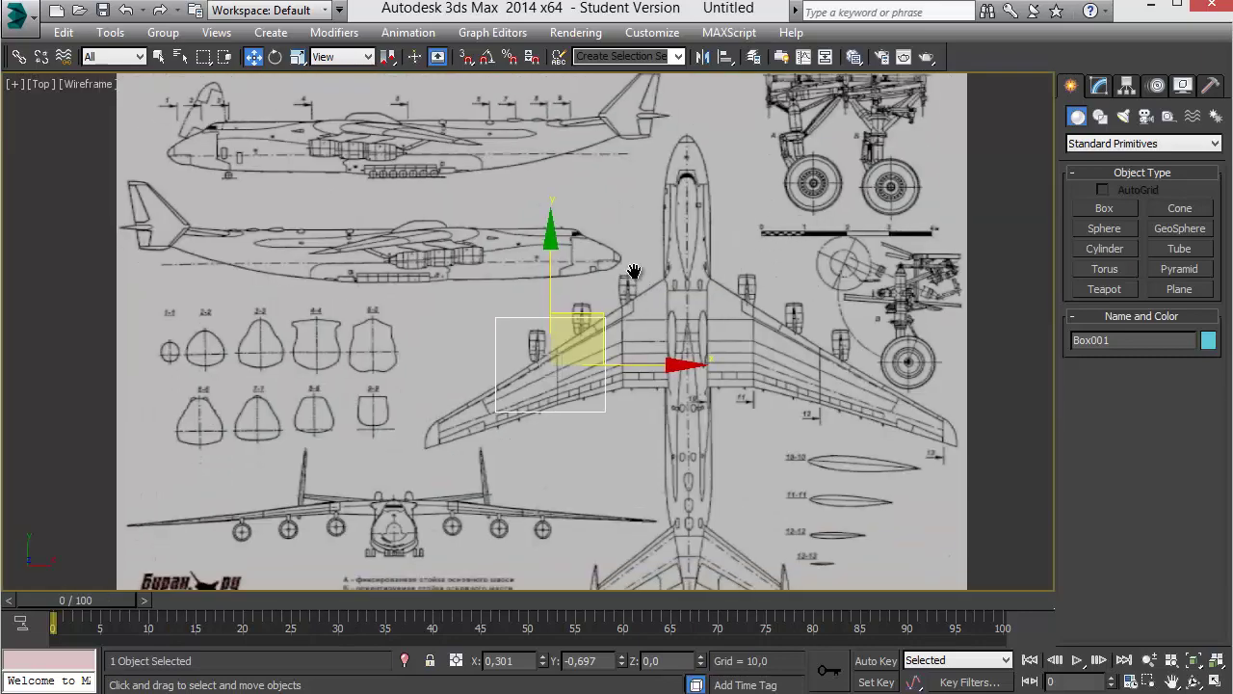
scroll(655, 289, up, 1)
scroll(674, 303, up, 2)
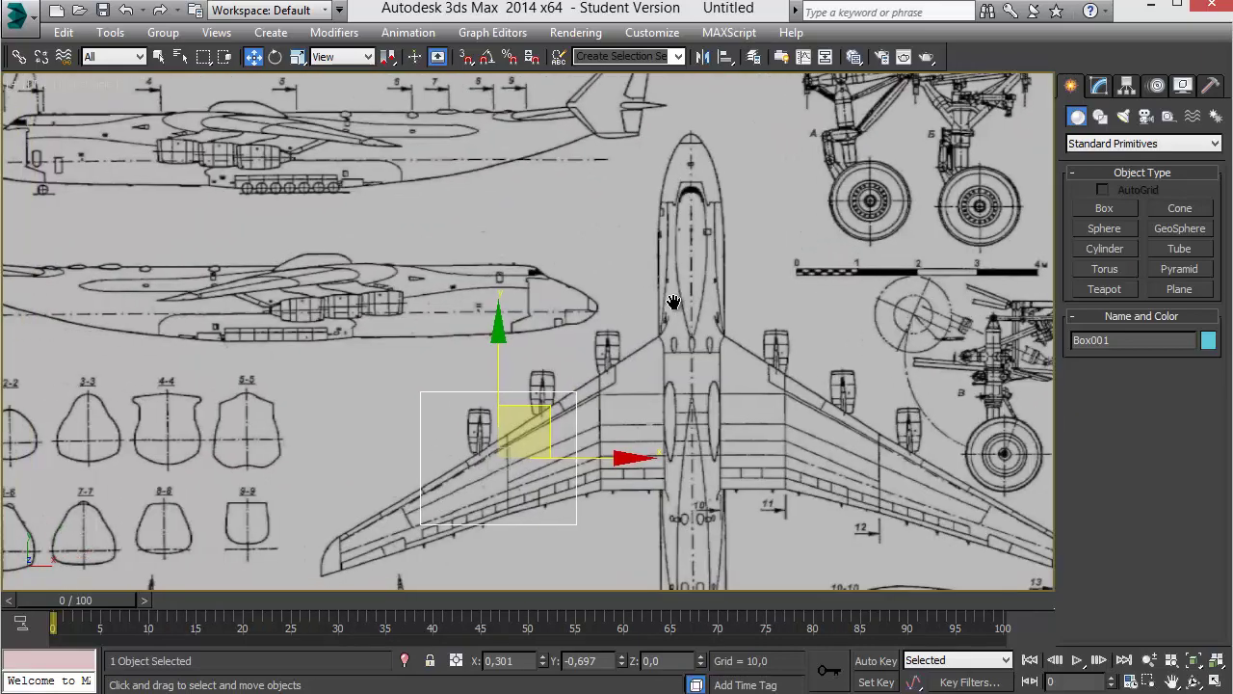
scroll(673, 302, down, 1)
mouse_move(673, 303)
middle_down()
mouse_move(786, 343)
mouse_move(692, 262)
middle_up()
scroll(786, 343, down, 3)
scroll(737, 267, up, 4)
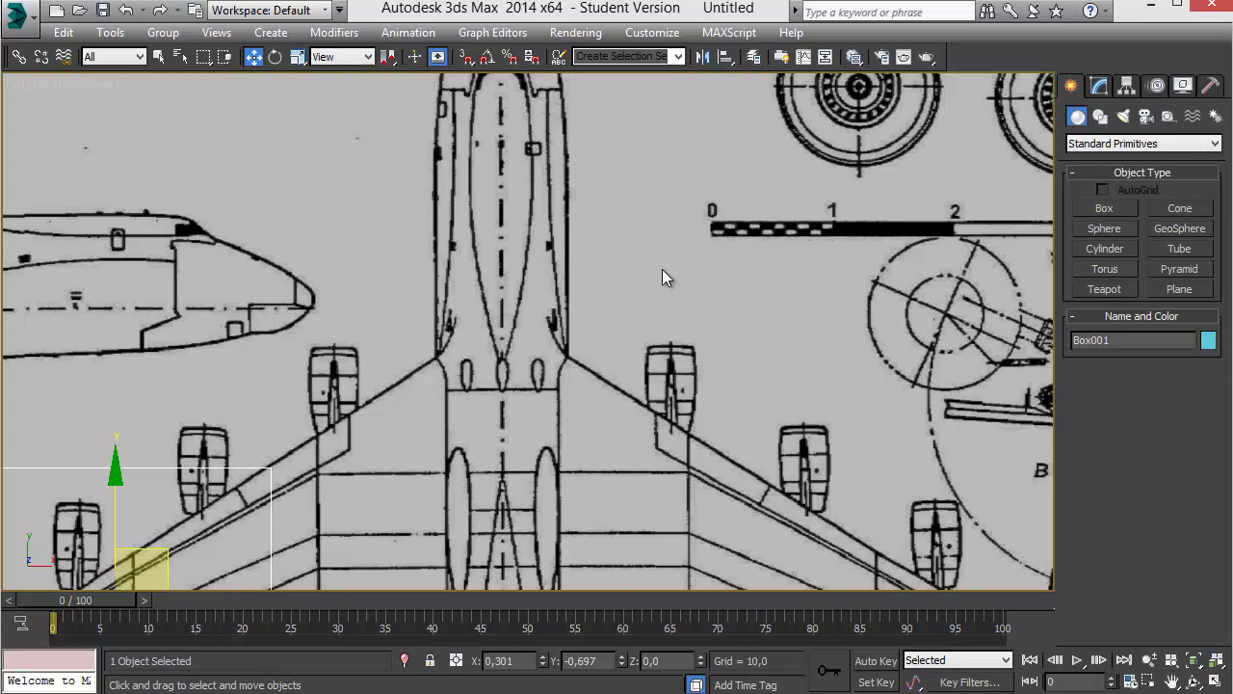
middle_drag(568, 299, 611, 206)
scroll(611, 206, down, 1)
scroll(598, 254, down, 1)
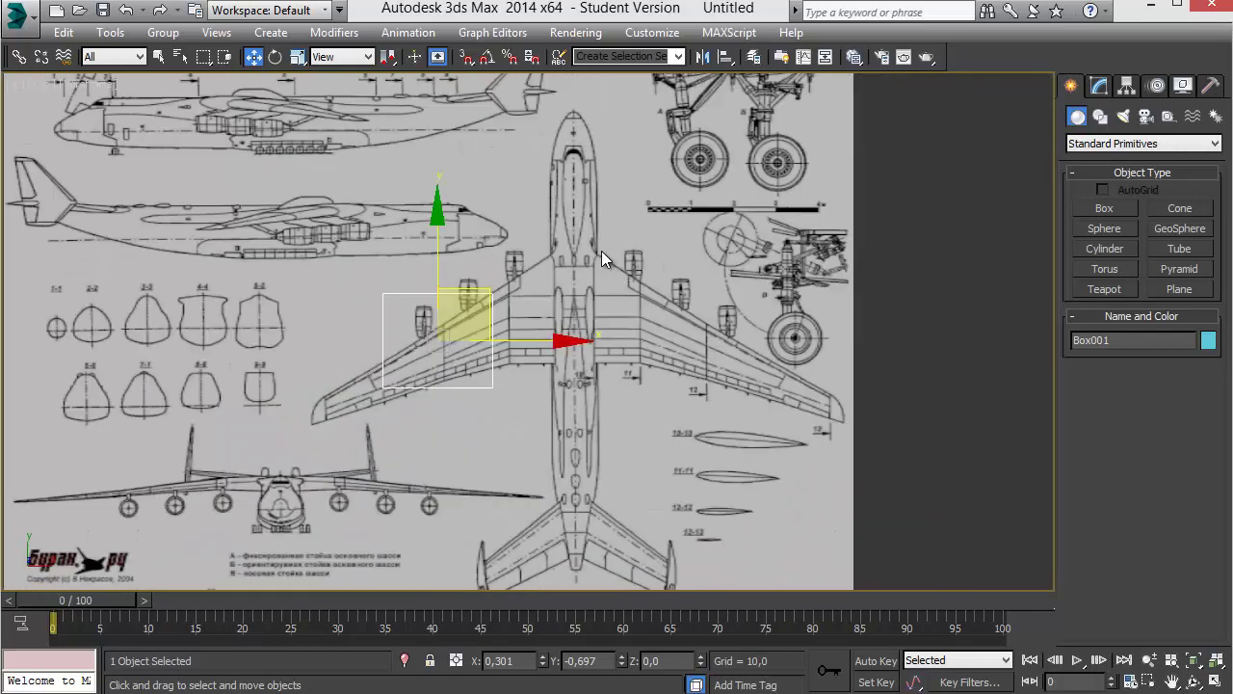
mouse_move(601, 251)
middle_down()
mouse_move(588, 257)
mouse_move(725, 246)
middle_up()
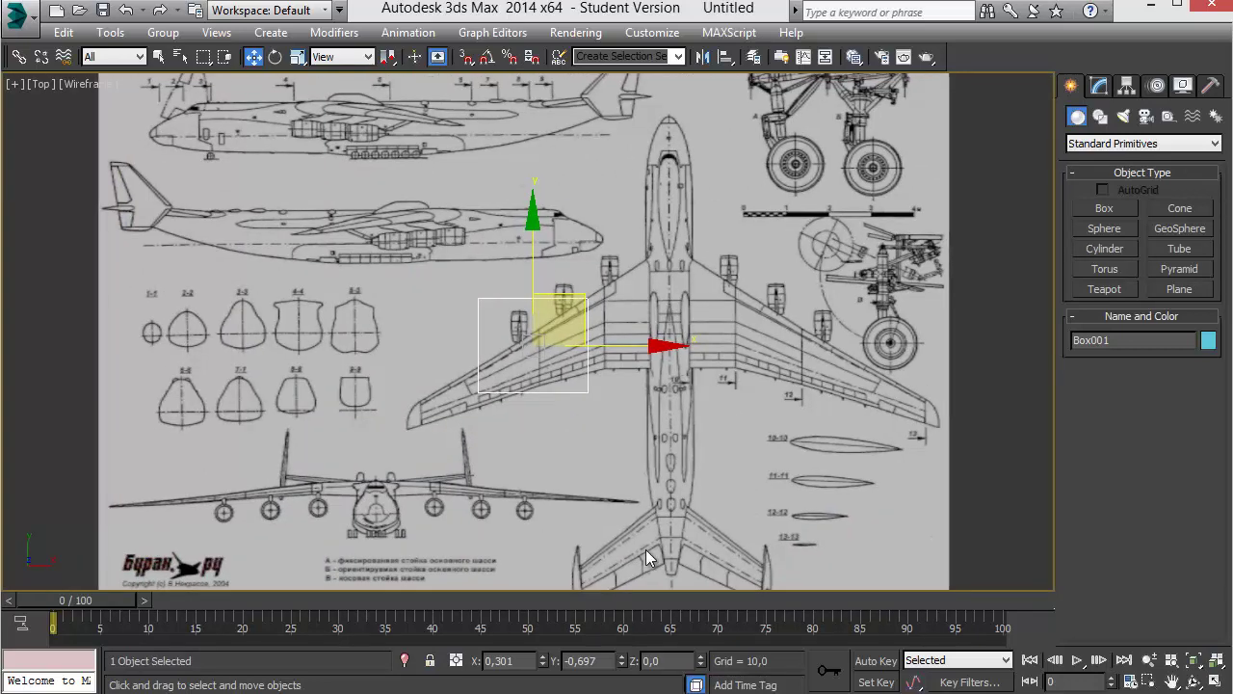
scroll(761, 257, up, 2)
scroll(749, 311, up, 1)
- Restore the four-viewport layout, then maximize the Perspective viewport with Alt+W
key(alt+w)
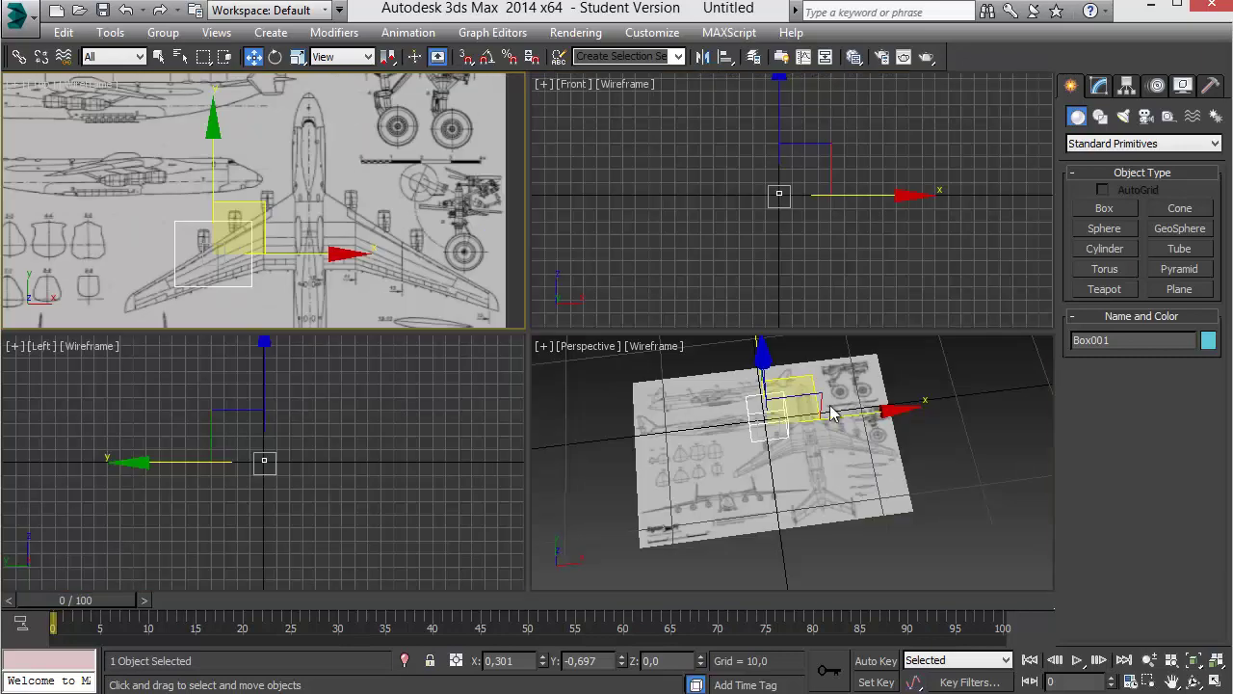
middle_click(833, 412)
key(alt+w)
- Orbit, pan and zoom the Perspective view to show the blueprint plane obliquely
scroll(632, 382, down, 3)
mouse_move(632, 382)
alt+middle_down()
mouse_move(674, 274)
mouse_move(581, 284)
mouse_move(606, 231)
mouse_move(598, 316)
mouse_move(593, 267)
mouse_move(730, 376)
mouse_move(665, 398)
mouse_move(654, 377)
mouse_move(675, 374)
mouse_move(614, 347)
mouse_move(633, 373)
mouse_move(610, 323)
mouse_move(620, 384)
mouse_move(666, 319)
mouse_move(638, 341)
mouse_move(659, 353)
alt+middle_up()
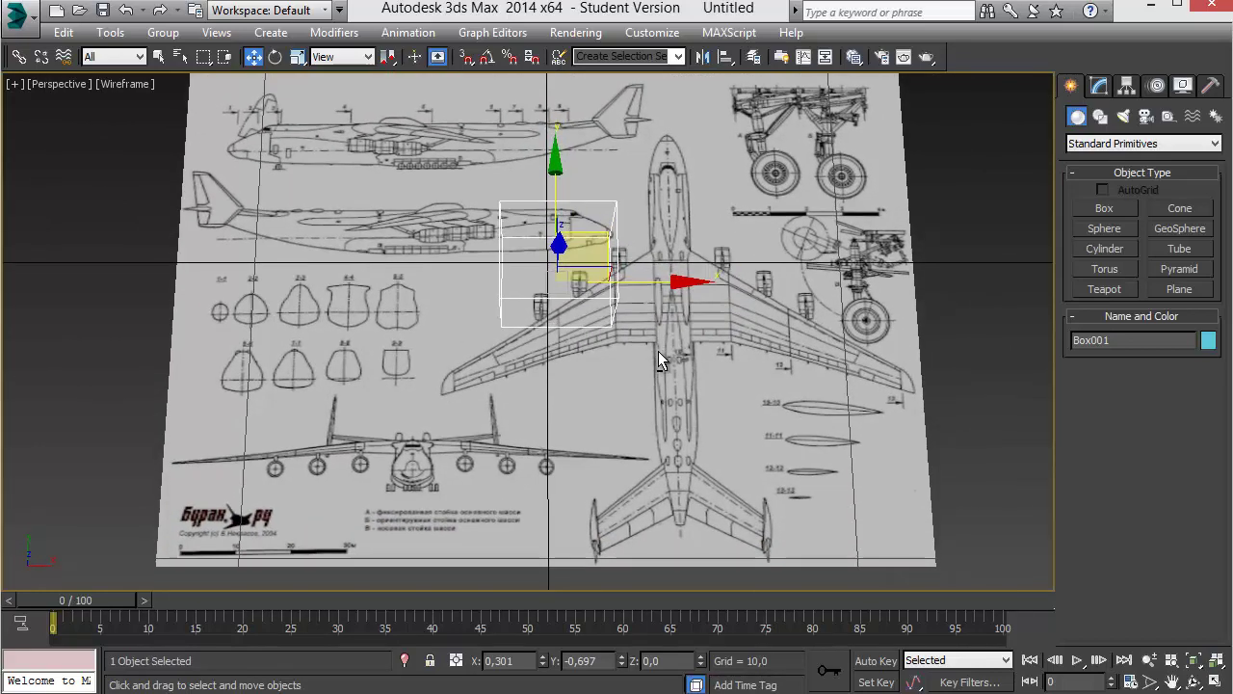
scroll(658, 351, down, 3)
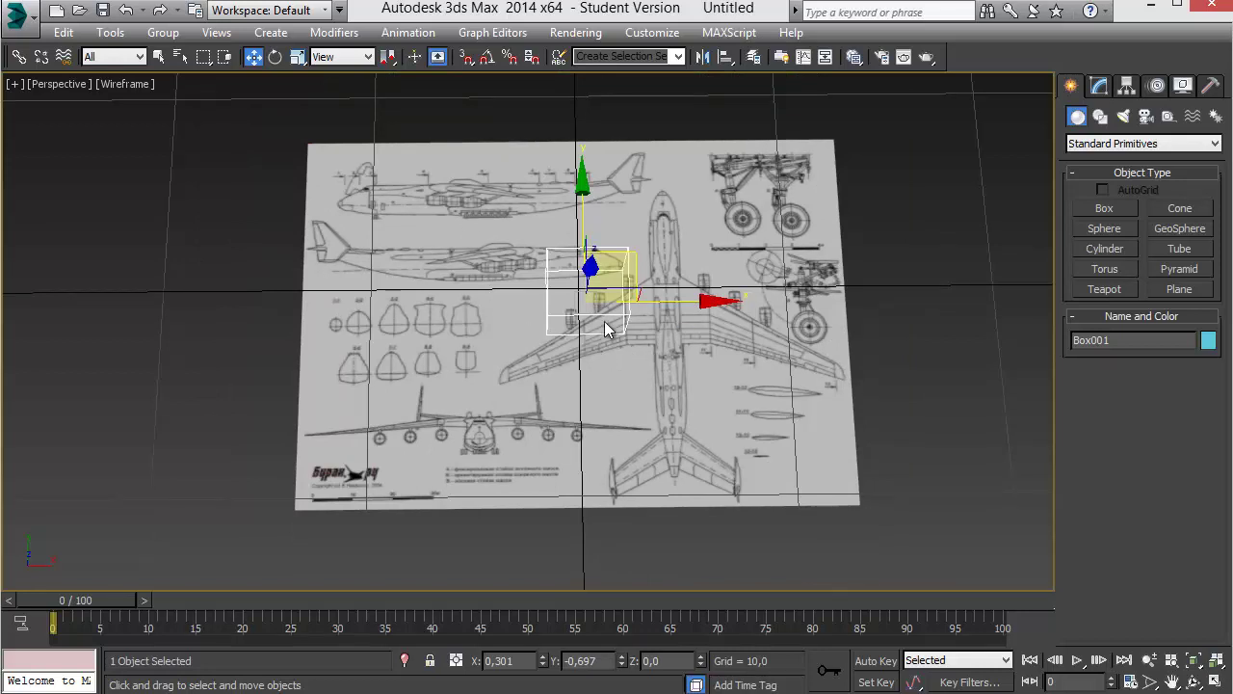
mouse_move(739, 214)
middle_down()
mouse_move(719, 241)
mouse_move(699, 236)
middle_up()
scroll(688, 229, up, 1)
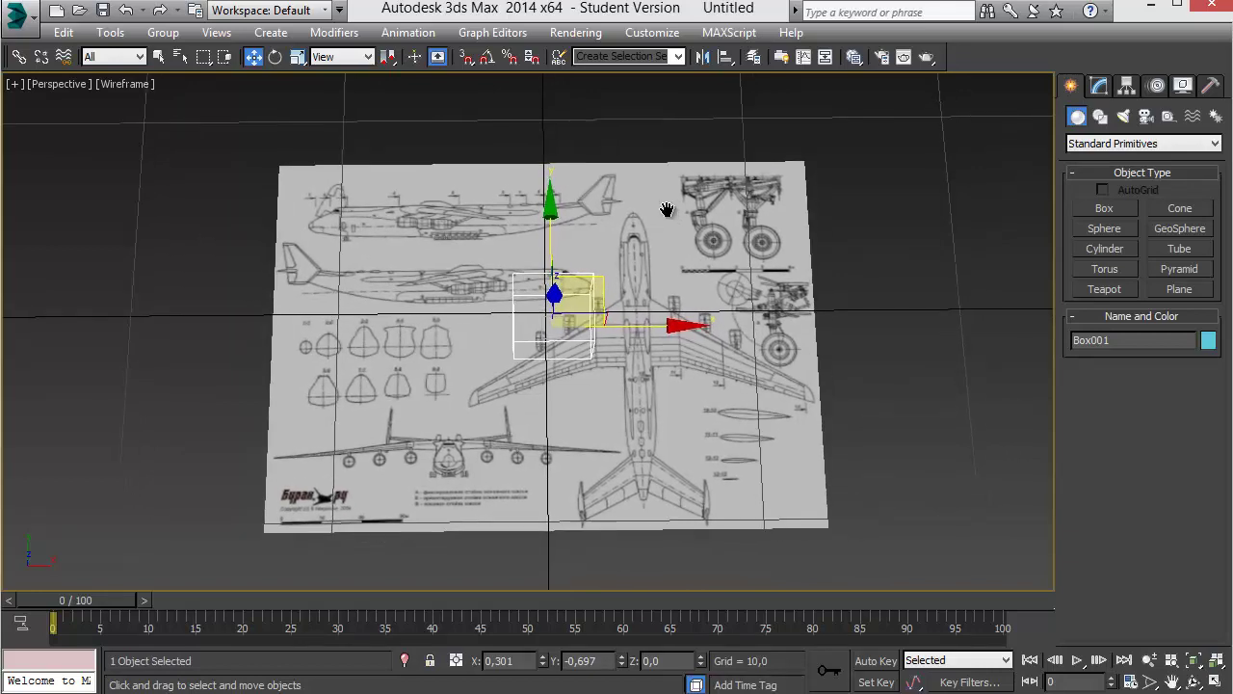
scroll(674, 208, up, 2)
scroll(673, 208, down, 2)
mouse_move(671, 226)
alt+middle_down()
mouse_move(740, 241)
mouse_move(728, 233)
alt+middle_up()
scroll(729, 236, up, 2)
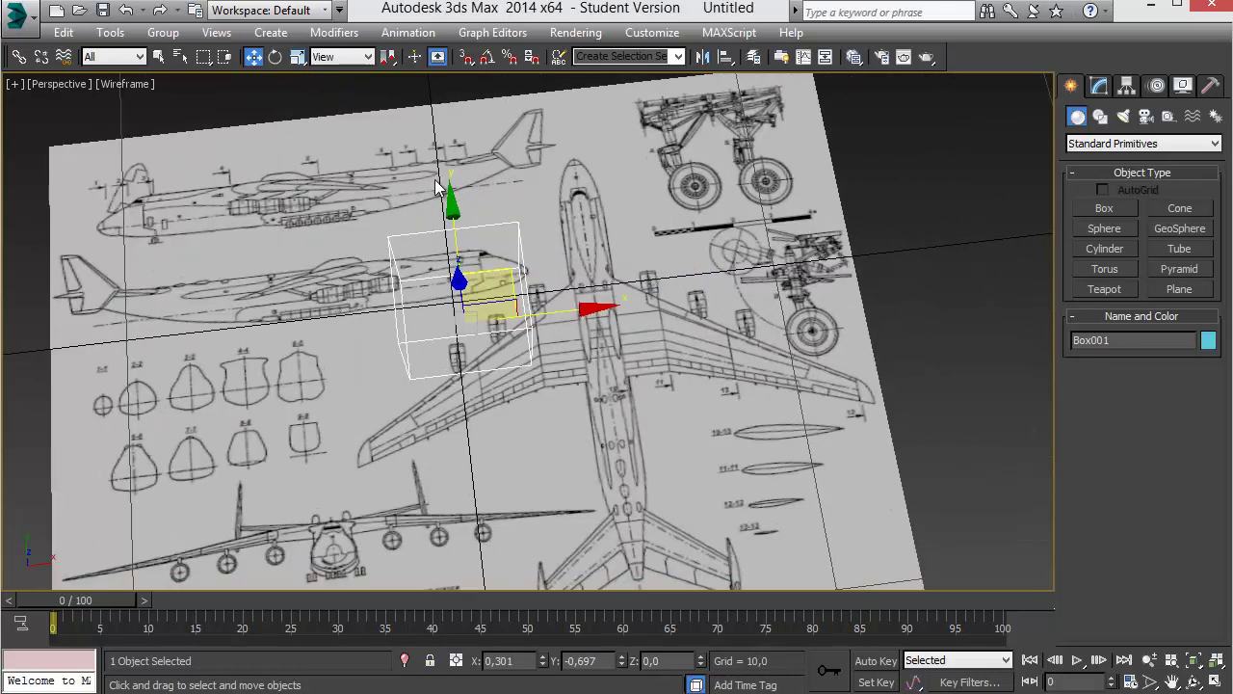